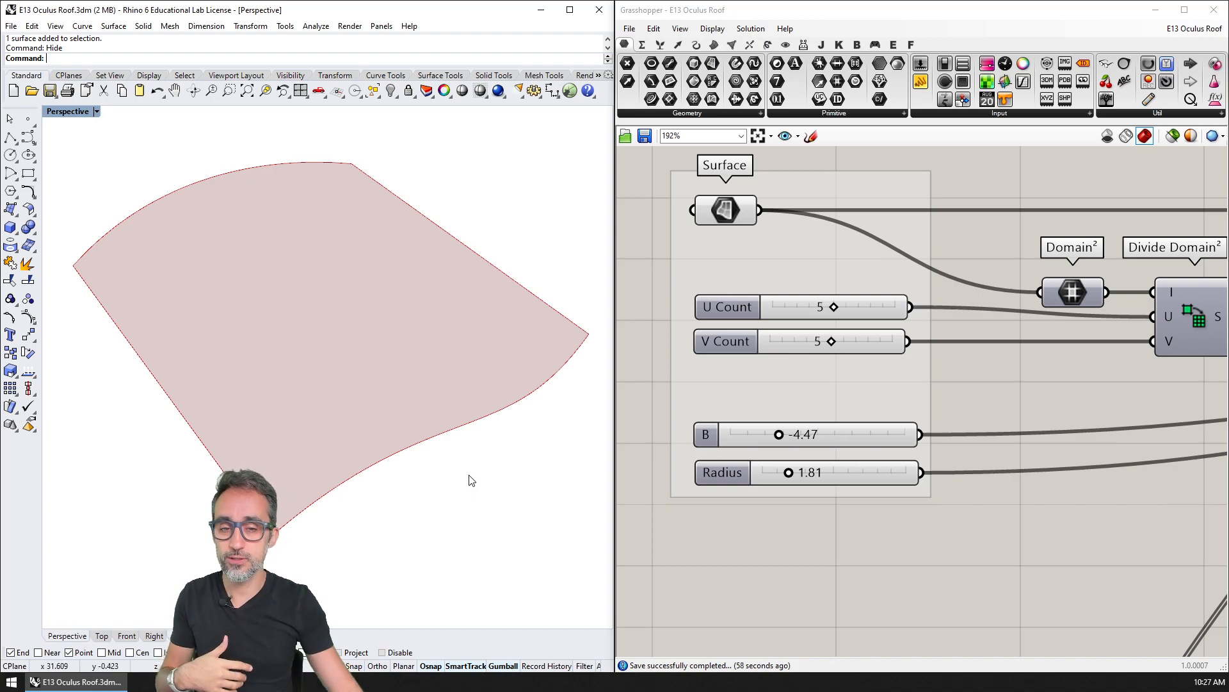
Turn on the preview of the Loft component in the finished oculus roof definition.
{"action": "mouse_move", "coordinate": [472, 480]}
{"action": "right_mouse_down"}
{"action": "mouse_move", "coordinate": [439, 416]}
{"action": "mouse_move", "coordinate": [444, 371]}
{"action": "mouse_move", "coordinate": [470, 476]}
{"action": "right_mouse_up"}
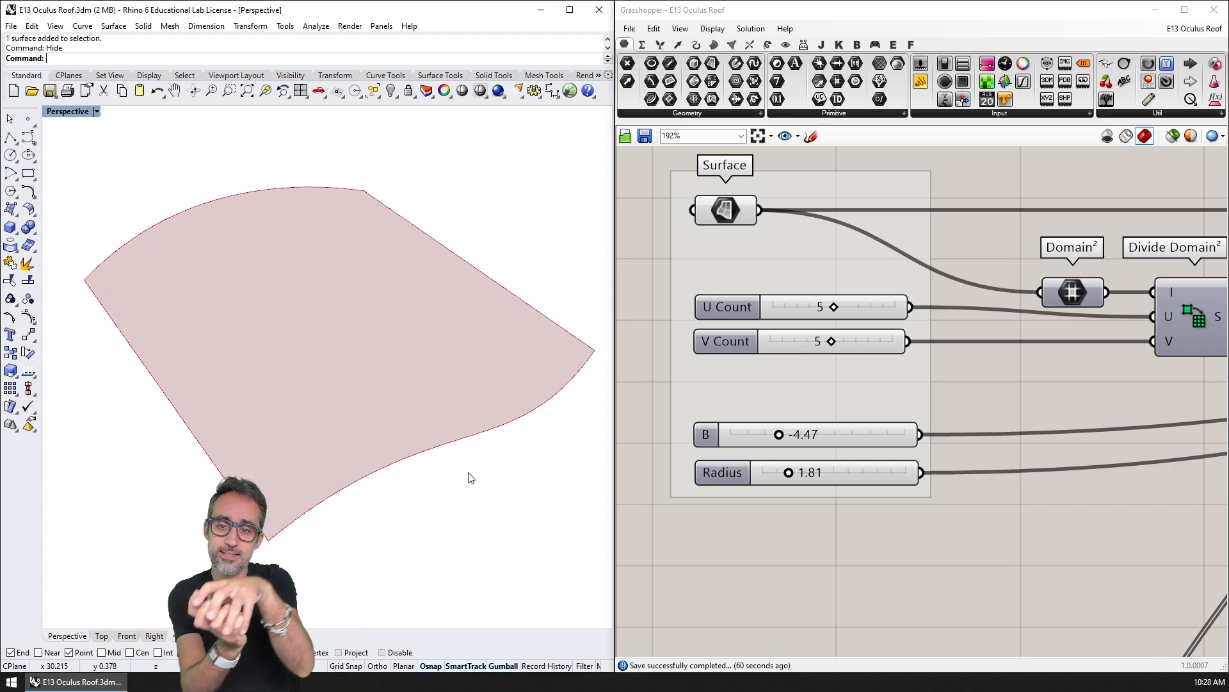
{"action": "right_click_drag", "start_coordinate": [1054, 450], "coordinate": [929, 447]}
{"action": "scroll", "coordinate": [929, 446], "scroll_direction": "down", "scroll_amount": 4}
{"action": "right_click_drag", "start_coordinate": [1122, 440], "coordinate": [769, 388]}
{"action": "right_click_drag", "start_coordinate": [1110, 388], "coordinate": [532, 376]}
{"action": "left_click", "coordinate": [945, 377]}
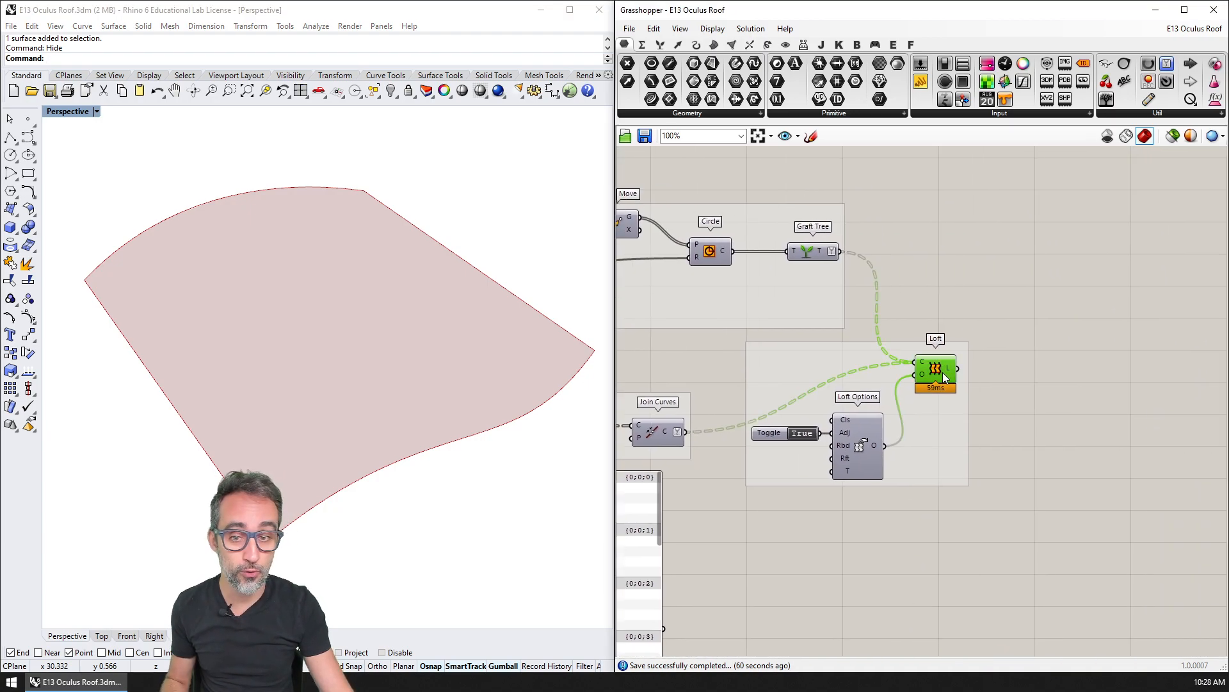
{"action": "key", "text": "ctrl+q"}
Set both the U Count and V Count sliders of the oculus roof to 10.
{"action": "right_click_drag", "start_coordinate": [757, 331], "coordinate": [1008, 406]}
{"action": "right_click_drag", "start_coordinate": [624, 362], "coordinate": [1217, 371]}
{"action": "right_click_drag", "start_coordinate": [849, 393], "coordinate": [961, 400]}
{"action": "scroll", "coordinate": [947, 384], "scroll_direction": "up", "scroll_amount": 4}
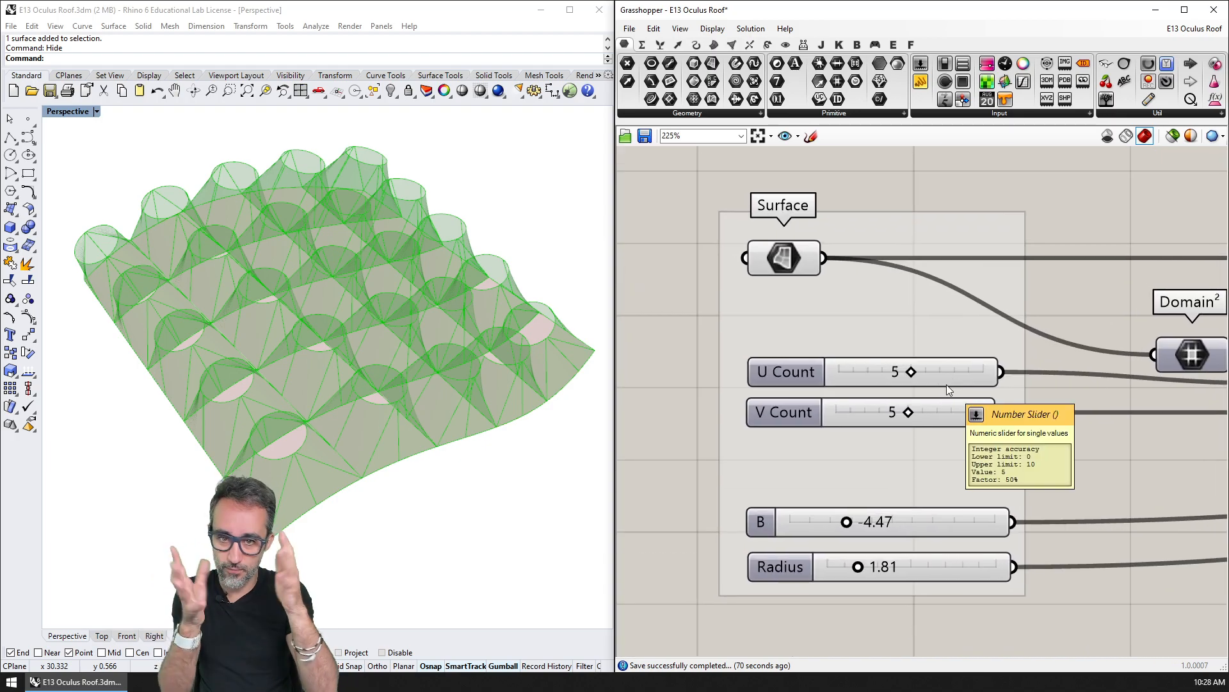
{"action": "mouse_move", "coordinate": [486, 467]}
{"action": "right_mouse_down"}
{"action": "mouse_move", "coordinate": [494, 513]}
{"action": "mouse_move", "coordinate": [467, 416]}
{"action": "mouse_move", "coordinate": [480, 452]}
{"action": "right_mouse_up"}
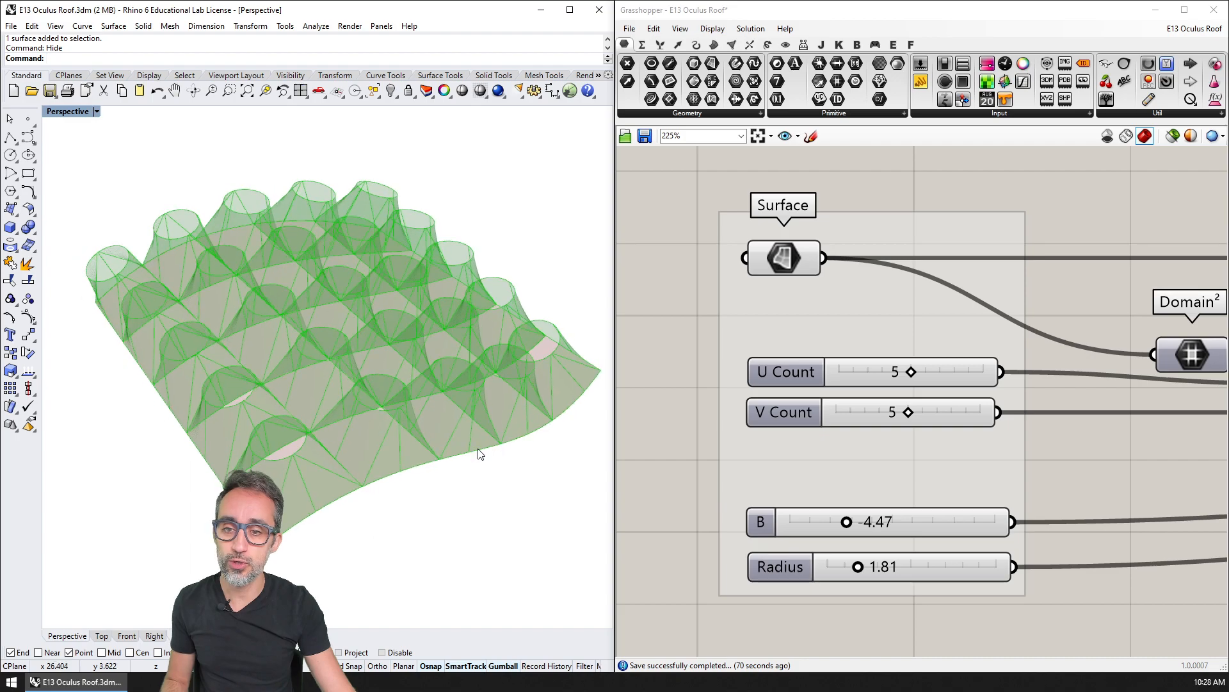
{"action": "left_click", "coordinate": [636, 310]}
{"action": "right_click_drag", "start_coordinate": [593, 431], "coordinate": [549, 431]}
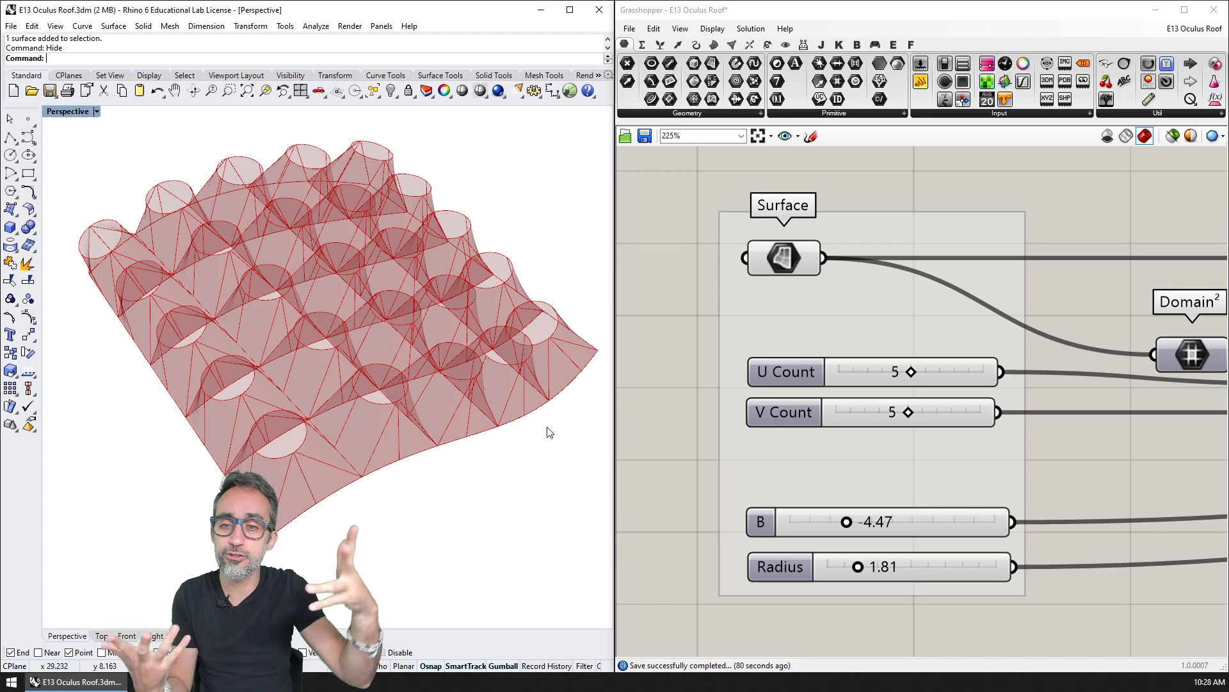
{"action": "mouse_move", "coordinate": [526, 385]}
{"action": "right_mouse_down"}
{"action": "mouse_move", "coordinate": [520, 433]}
{"action": "mouse_move", "coordinate": [529, 390]}
{"action": "right_mouse_up"}
{"action": "left_click_drag", "start_coordinate": [912, 376], "coordinate": [979, 375]}
{"action": "left_click_drag", "start_coordinate": [909, 413], "coordinate": [981, 410]}
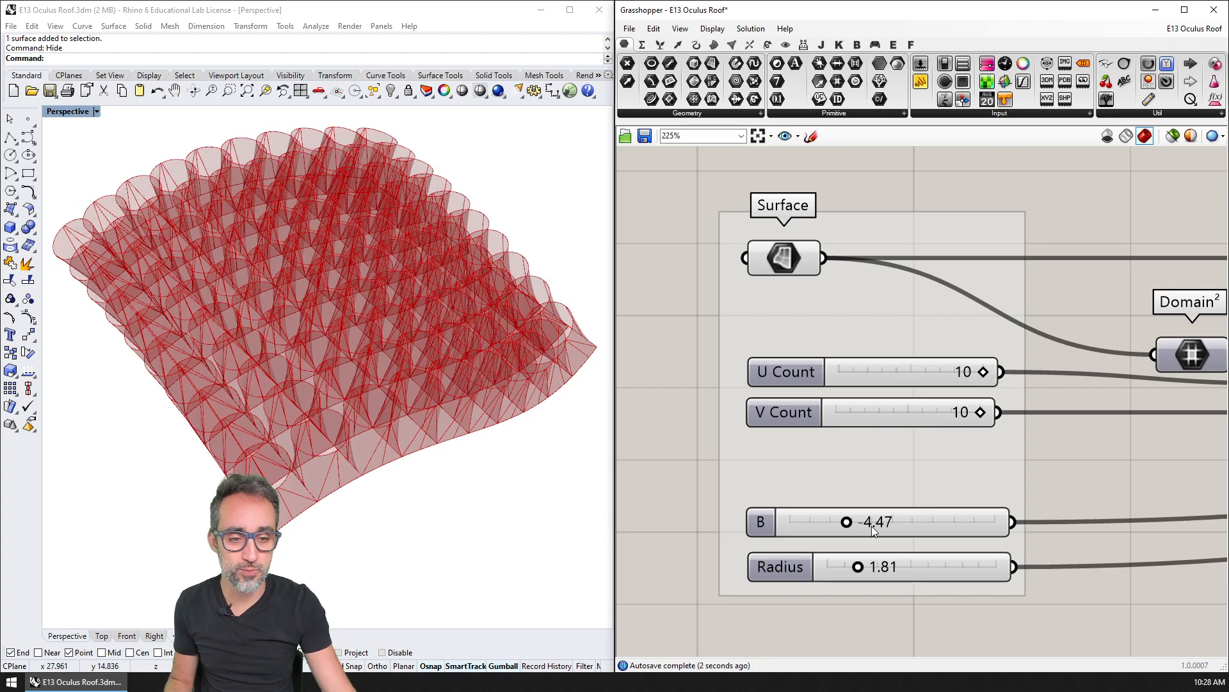
Set the Radius slider to 0.63 and the B slider to -4.78.
{"action": "left_click_drag", "start_coordinate": [847, 521], "coordinate": [855, 521]}
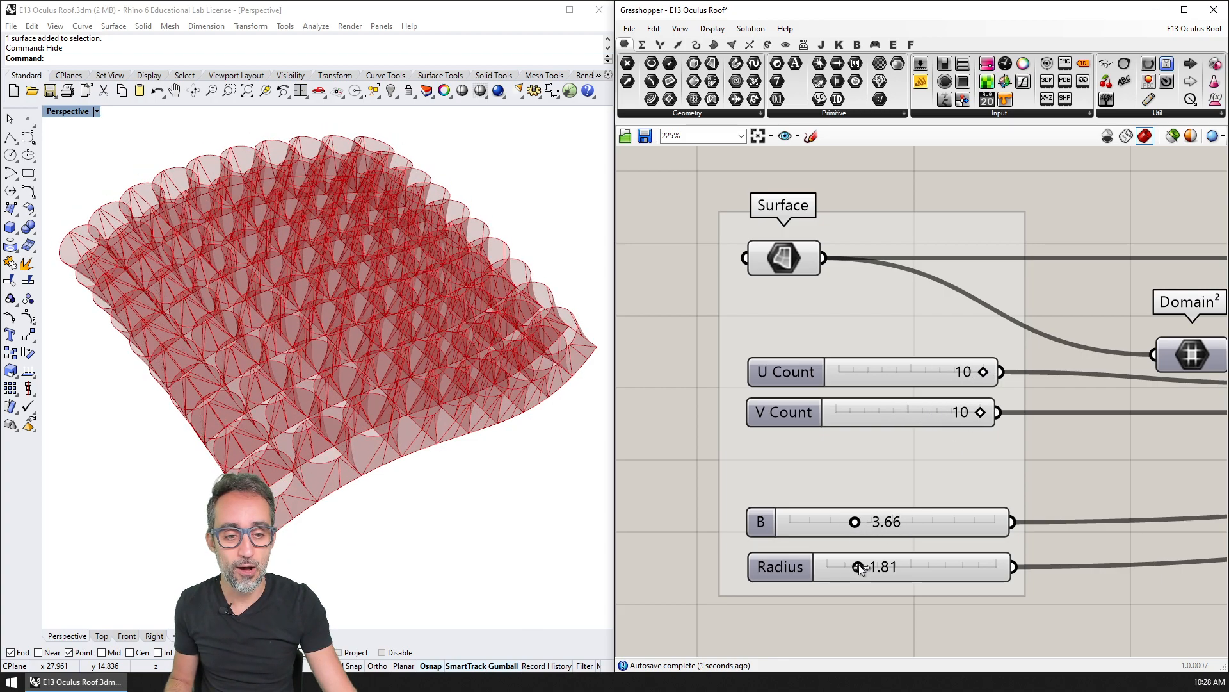
{"action": "left_click_drag", "start_coordinate": [859, 567], "coordinate": [838, 567]}
{"action": "mouse_move", "coordinate": [855, 522]}
{"action": "left_mouse_down"}
{"action": "mouse_move", "coordinate": [887, 521]}
{"action": "mouse_move", "coordinate": [844, 528]}
{"action": "left_mouse_up"}
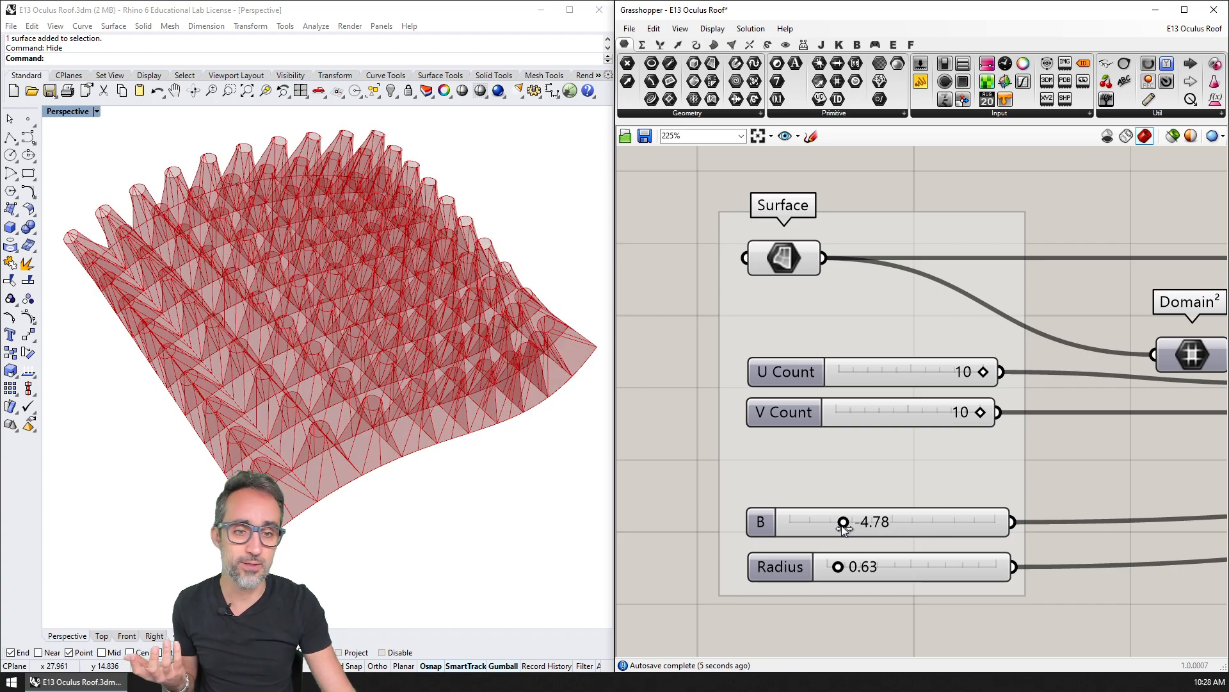
Show the hidden surface again in the Rhino model with the Show command.
{"action": "scroll", "coordinate": [472, 474], "scroll_direction": "down", "scroll_amount": 3}
{"action": "type", "text": "show"}
{"action": "key", "text": "Return"}
{"action": "scroll", "coordinate": [462, 466], "scroll_direction": "down", "scroll_amount": 2}
{"action": "right_click_drag", "start_coordinate": [468, 480], "coordinate": [294, 447], "text": "shift"}
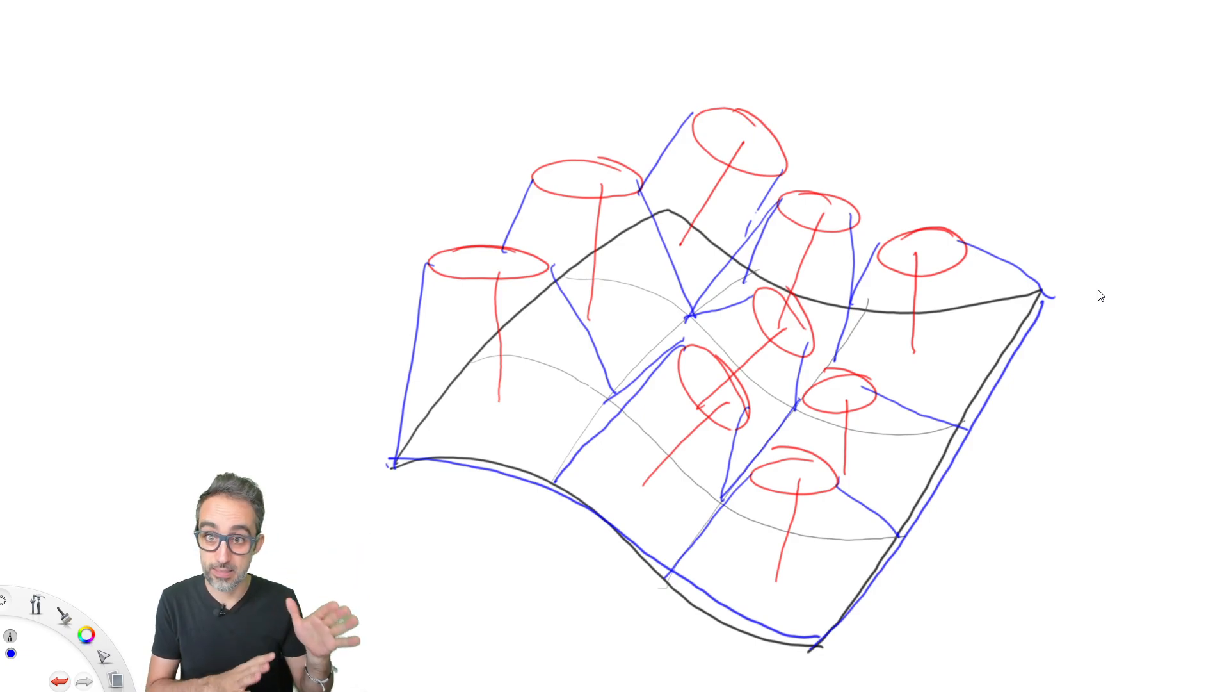
{"action": "key", "text": "Delete"}
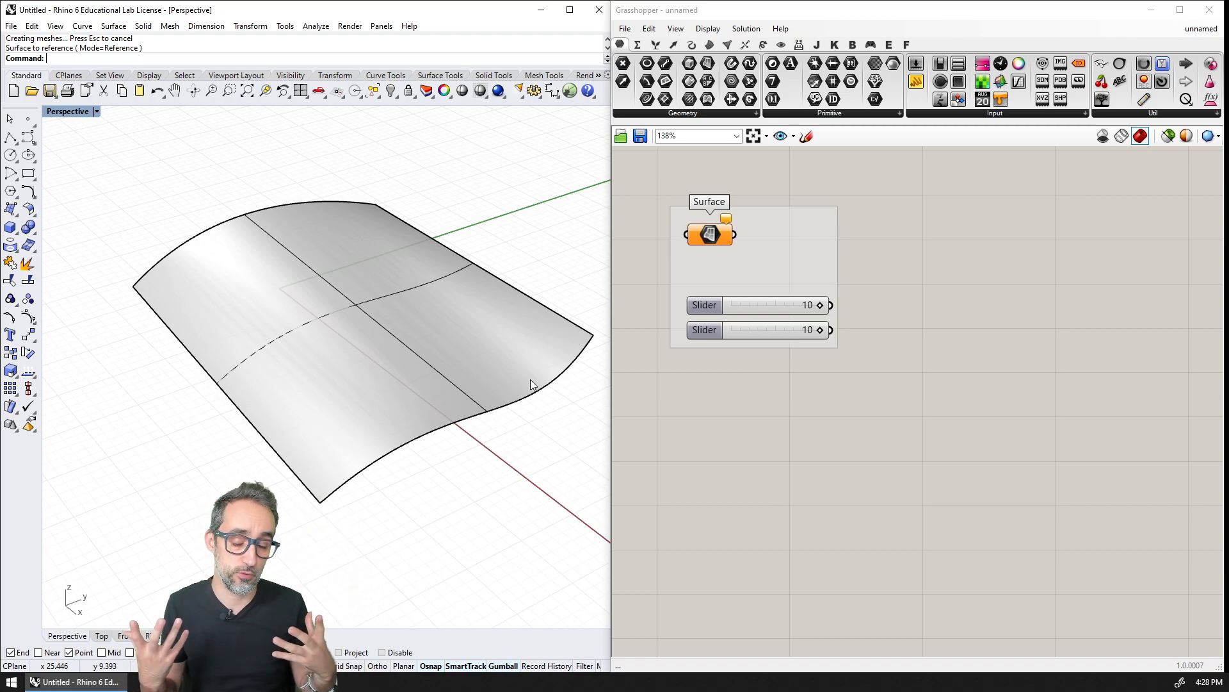
Reference the curved roof surface from Rhino in the Surface parameter as a single surface.
{"action": "left_click", "coordinate": [418, 292]}
{"action": "right_click", "coordinate": [710, 234]}
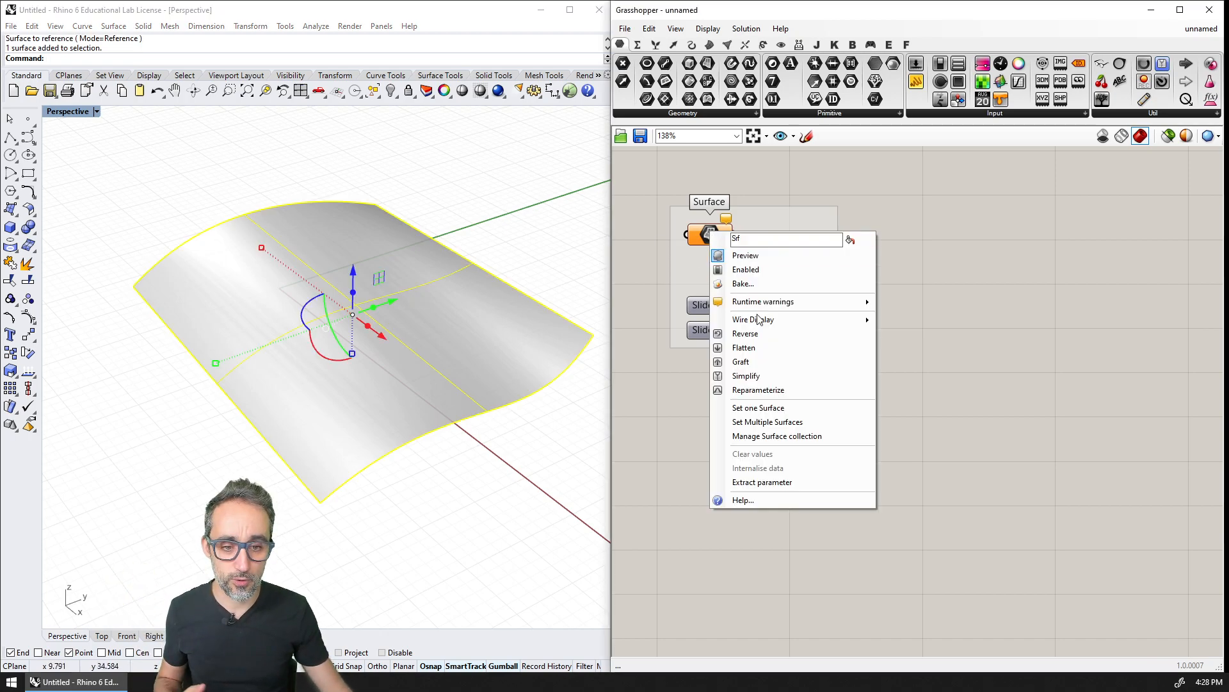
{"action": "left_click", "coordinate": [758, 408]}
{"action": "left_click", "coordinate": [487, 220]}
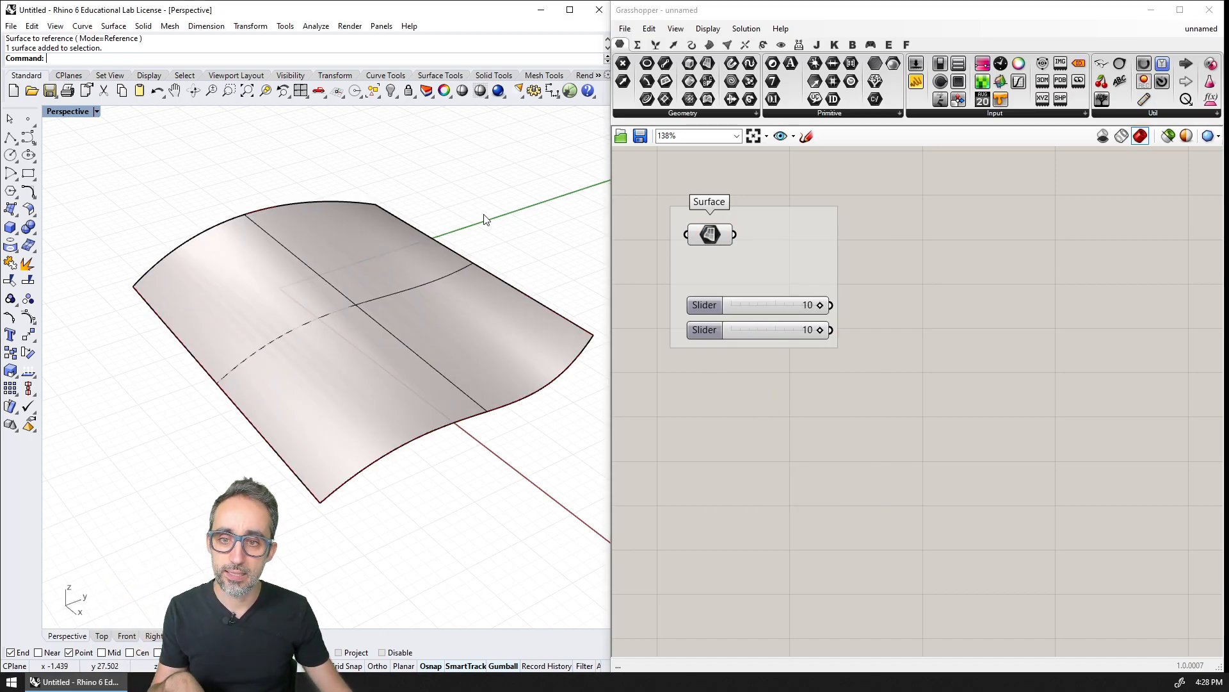
Add a Surface Frames component and feed the Surface parameter into its S input.
{"action": "left_click", "coordinate": [709, 45]}
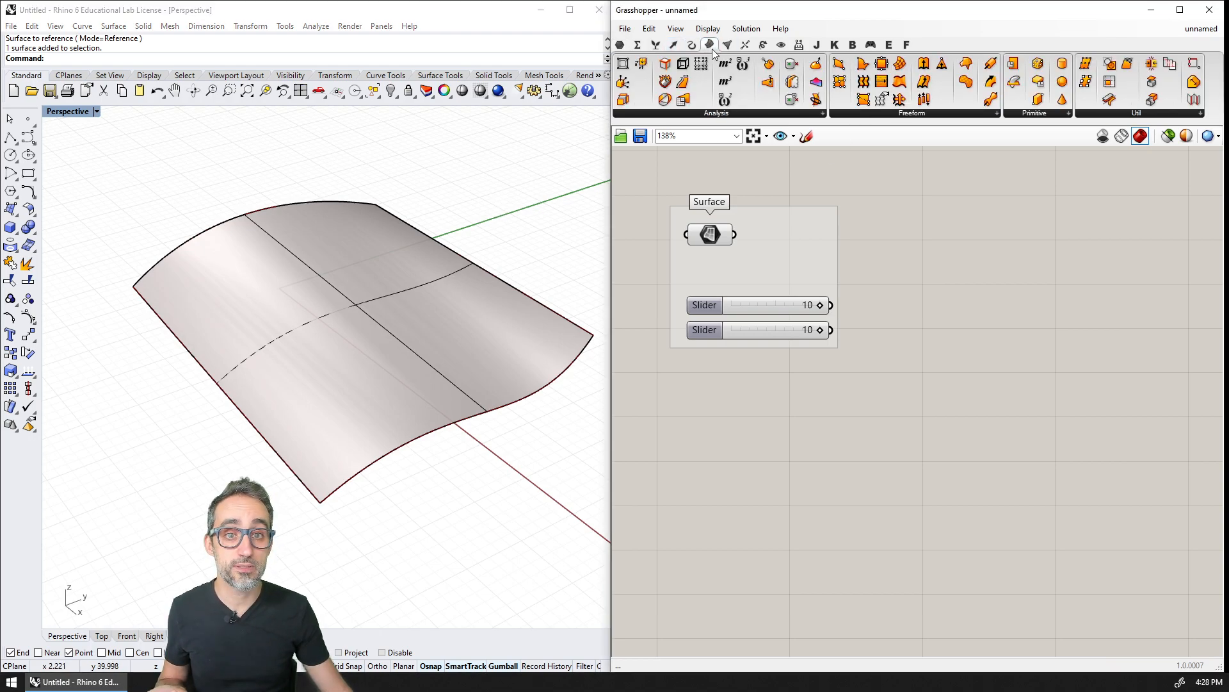
{"action": "left_click", "coordinate": [1101, 114]}
{"action": "left_click", "coordinate": [1151, 137]}
{"action": "left_click", "coordinate": [966, 247]}
{"action": "left_click_drag", "start_coordinate": [735, 234], "coordinate": [940, 229]}
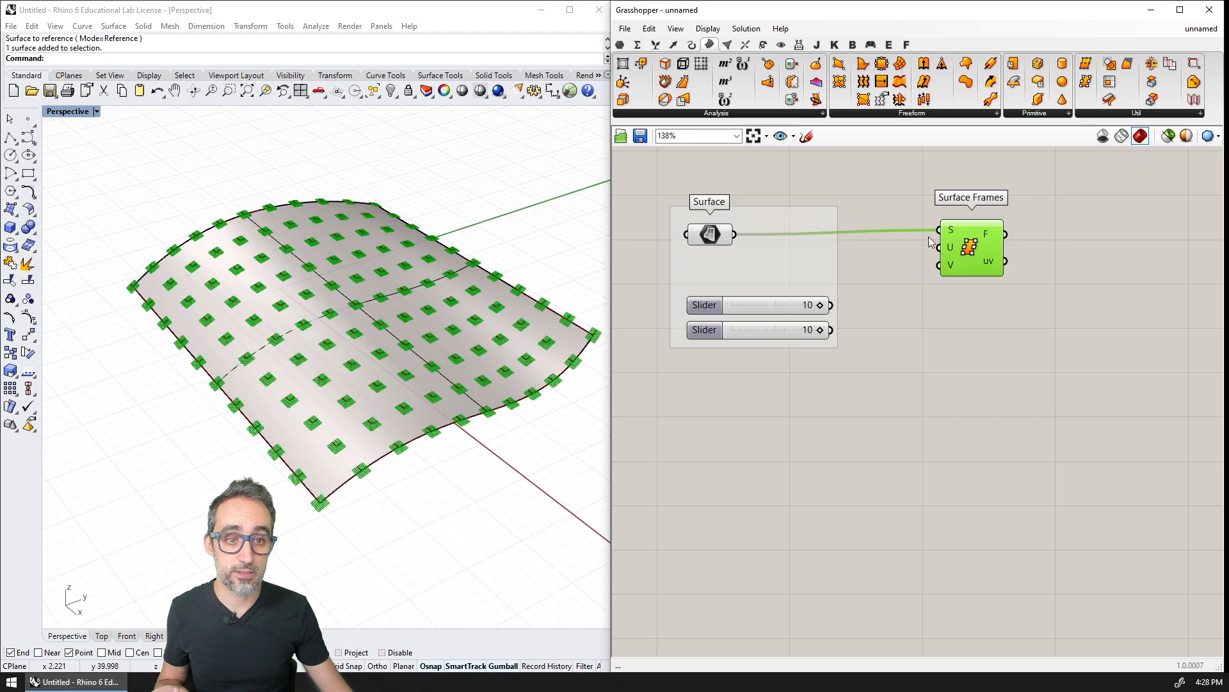
Feed the two sliders into the U and V inputs of Surface Frames and set both counts to 6.
{"action": "left_click_drag", "start_coordinate": [828, 305], "coordinate": [939, 247]}
{"action": "left_click_drag", "start_coordinate": [832, 330], "coordinate": [939, 265]}
{"action": "left_click_drag", "start_coordinate": [831, 305], "coordinate": [796, 305]}
{"action": "right_click_drag", "start_coordinate": [393, 282], "coordinate": [390, 311]}
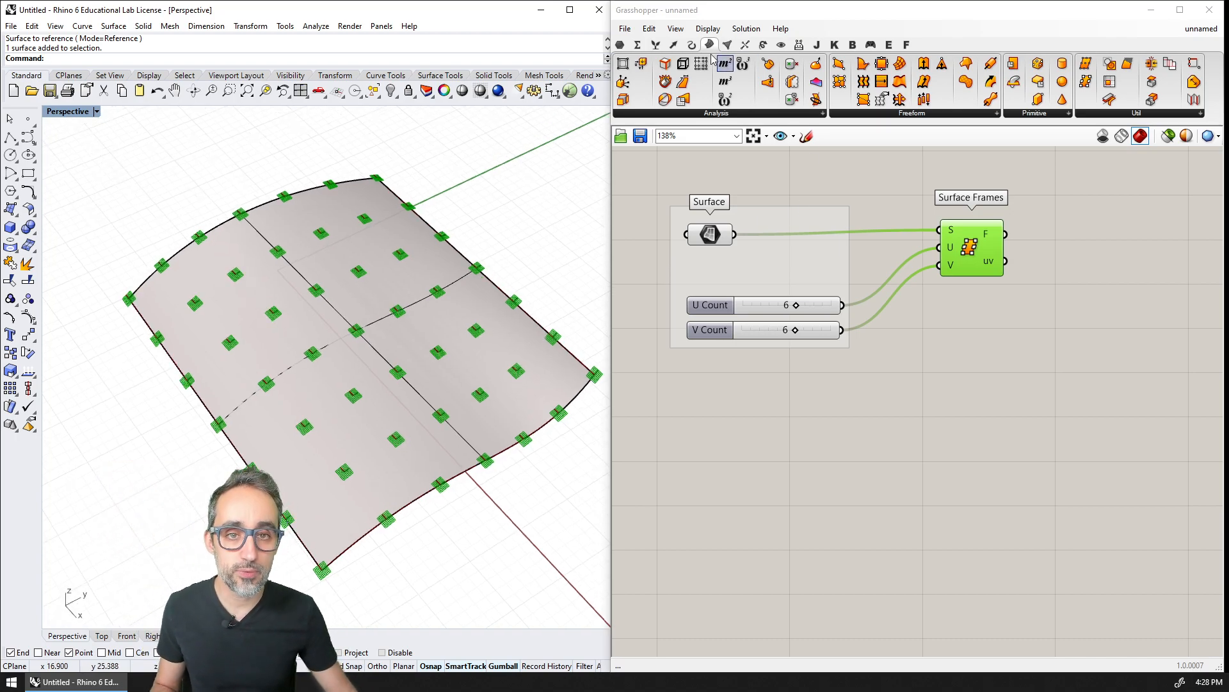
Add a Rectangle component, feed the Surface Frames planes into its P input, and align it with Surface Frames.
{"action": "left_click", "coordinate": [698, 47]}
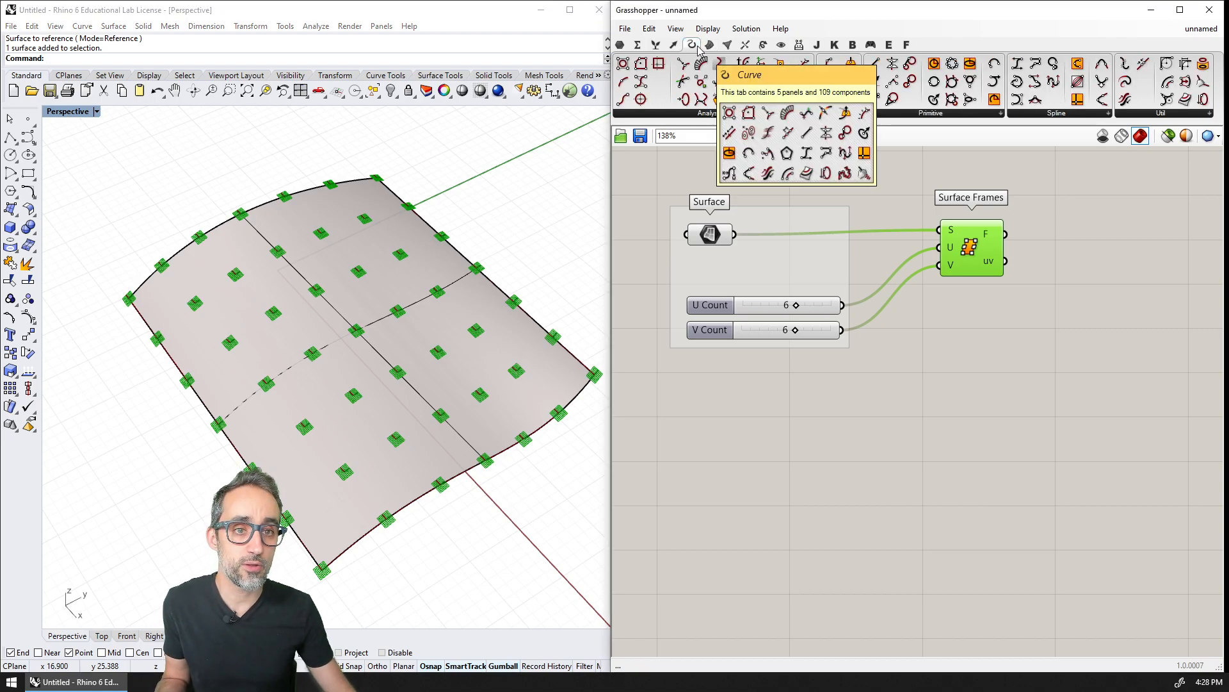
{"action": "left_click", "coordinate": [935, 116]}
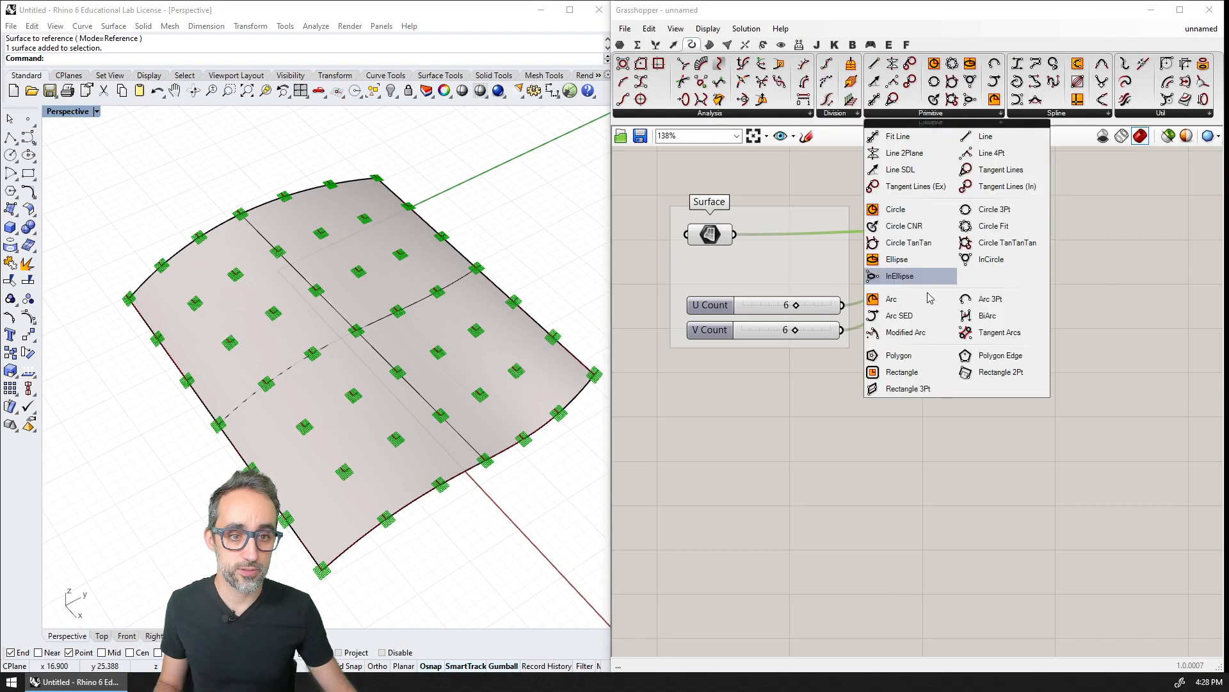
{"action": "left_click", "coordinate": [901, 371]}
{"action": "left_click", "coordinate": [1121, 278]}
{"action": "left_click_drag", "start_coordinate": [1006, 234], "coordinate": [1092, 251]}
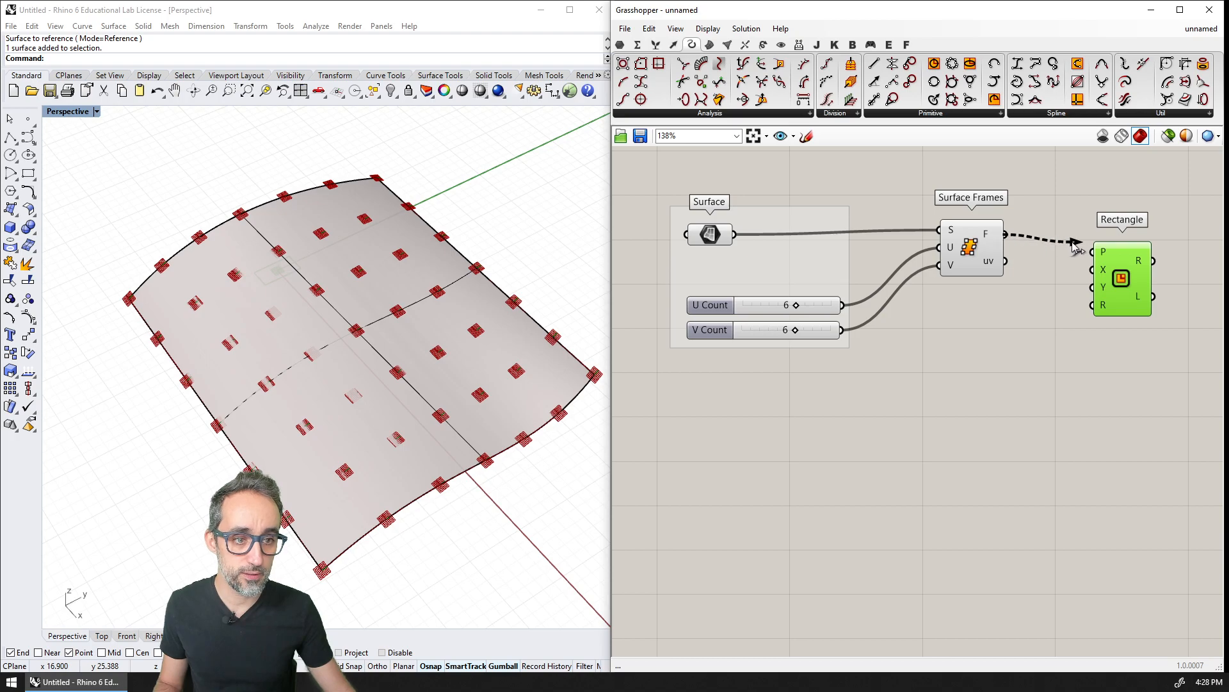
{"action": "left_click_drag", "start_coordinate": [1114, 294], "coordinate": [1119, 277]}
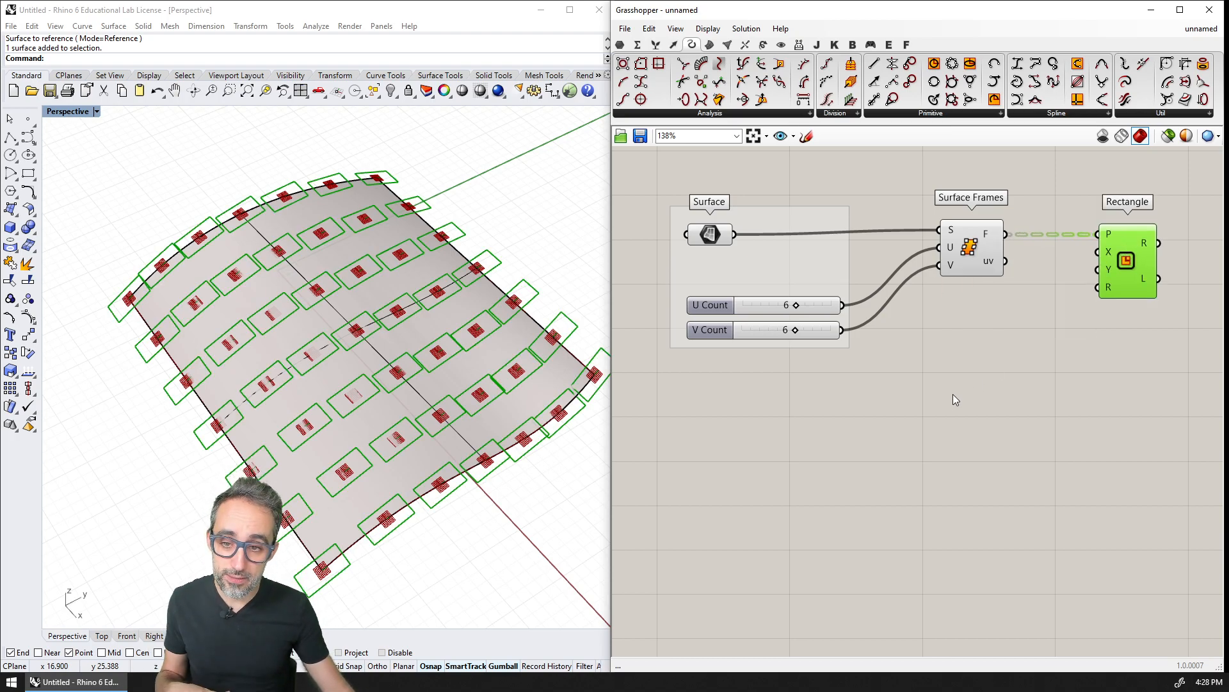
Create a decimal number slider from the value 10.0 below the count sliders and place a copy beneath it.
{"action": "double_click", "coordinate": [768, 405]}
{"action": "type", "text": "10"}
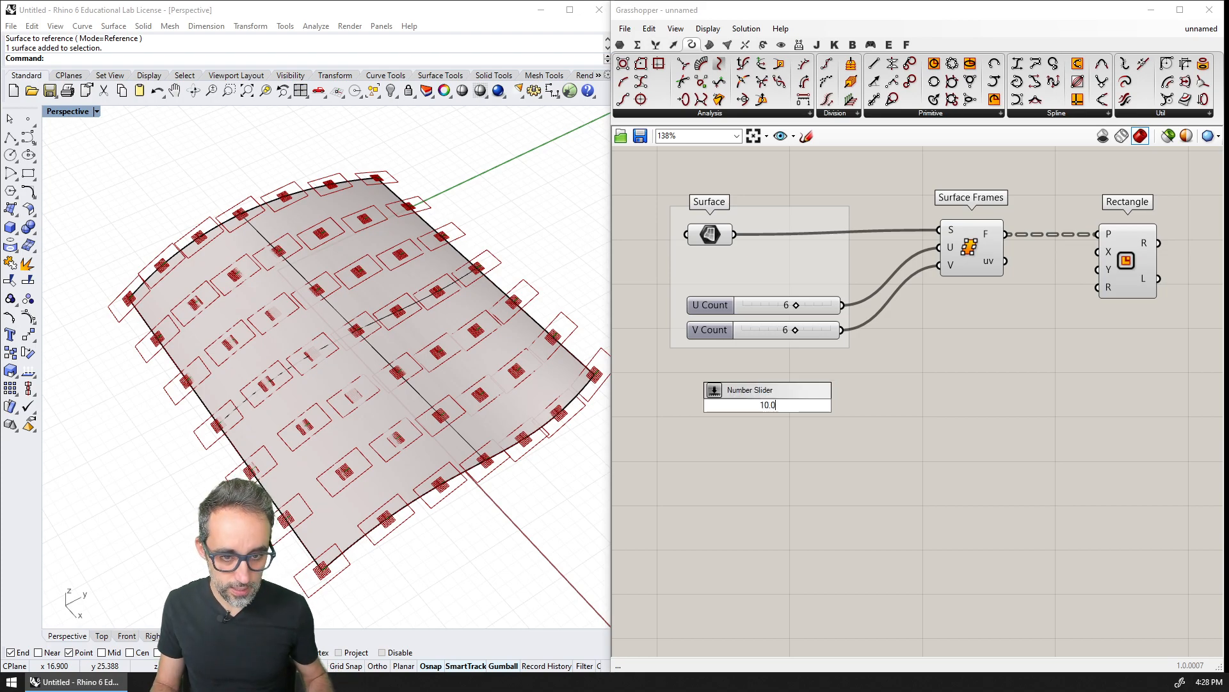
{"action": "key", "text": "Return"}
{"action": "scroll", "coordinate": [767, 405], "scroll_direction": "up", "scroll_amount": 1}
{"action": "key", "text": "ctrl+c"}
{"action": "key", "text": "ctrl+v"}
{"action": "left_click_drag", "start_coordinate": [774, 424], "coordinate": [764, 461]}
{"action": "right_click_drag", "start_coordinate": [760, 463], "coordinate": [763, 448]}
{"action": "scroll", "coordinate": [764, 454], "scroll_direction": "down", "scroll_amount": 1}
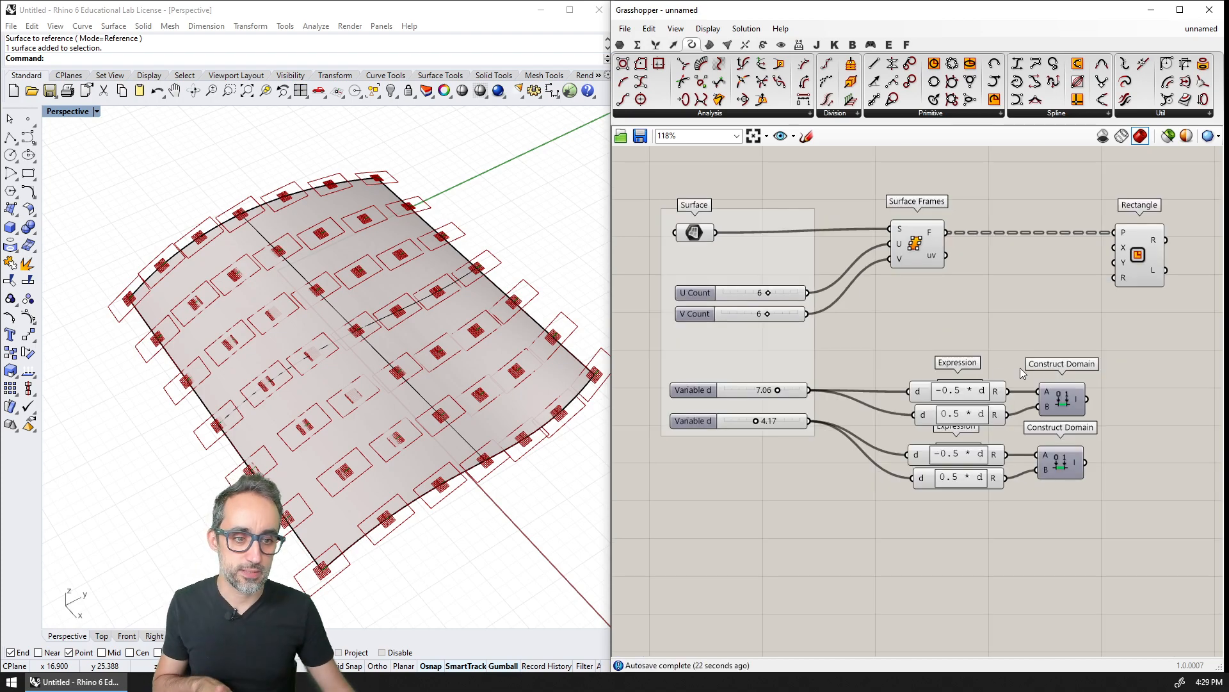
Space out the Expression and Construct Domain components so that they do not overlap.
{"action": "left_click_drag", "start_coordinate": [1105, 362], "coordinate": [983, 445]}
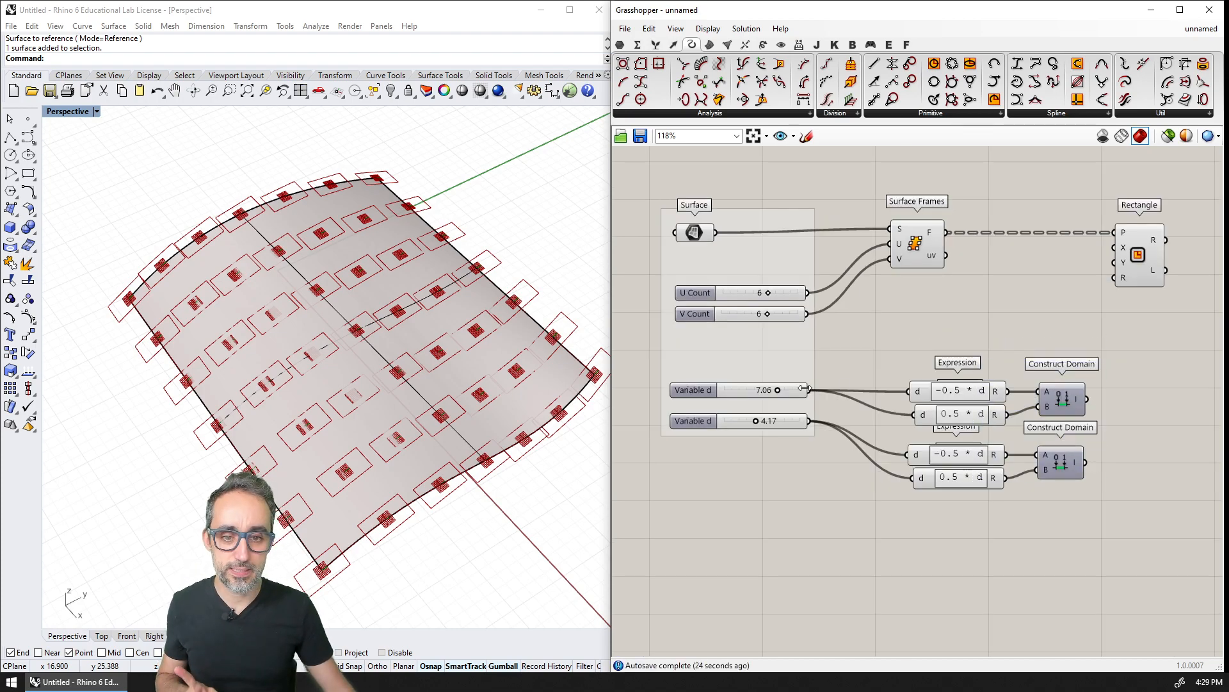
{"action": "left_click", "coordinate": [743, 395]}
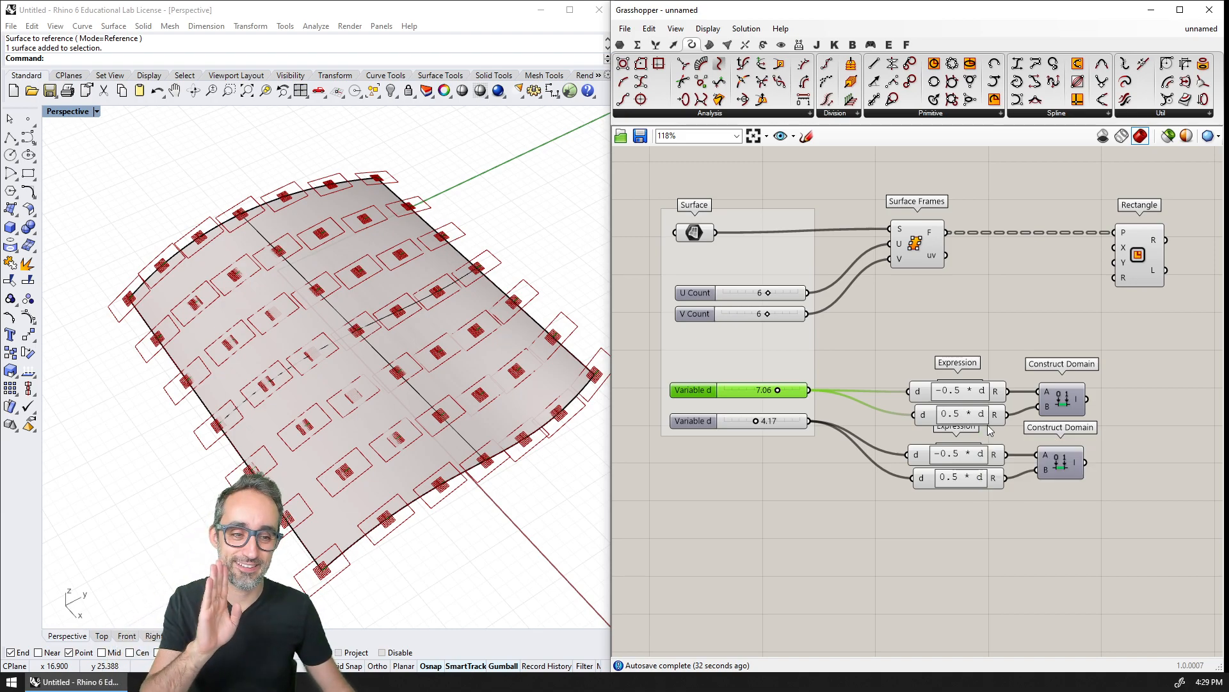
{"action": "scroll", "coordinate": [986, 439], "scroll_direction": "up", "scroll_amount": 2}
{"action": "left_click_drag", "start_coordinate": [1067, 471], "coordinate": [1077, 468]}
{"action": "left_click_drag", "start_coordinate": [1022, 356], "coordinate": [958, 508]}
{"action": "left_click", "coordinate": [952, 365]}
{"action": "left_click", "coordinate": [952, 357]}
{"action": "left_click", "coordinate": [1016, 332]}
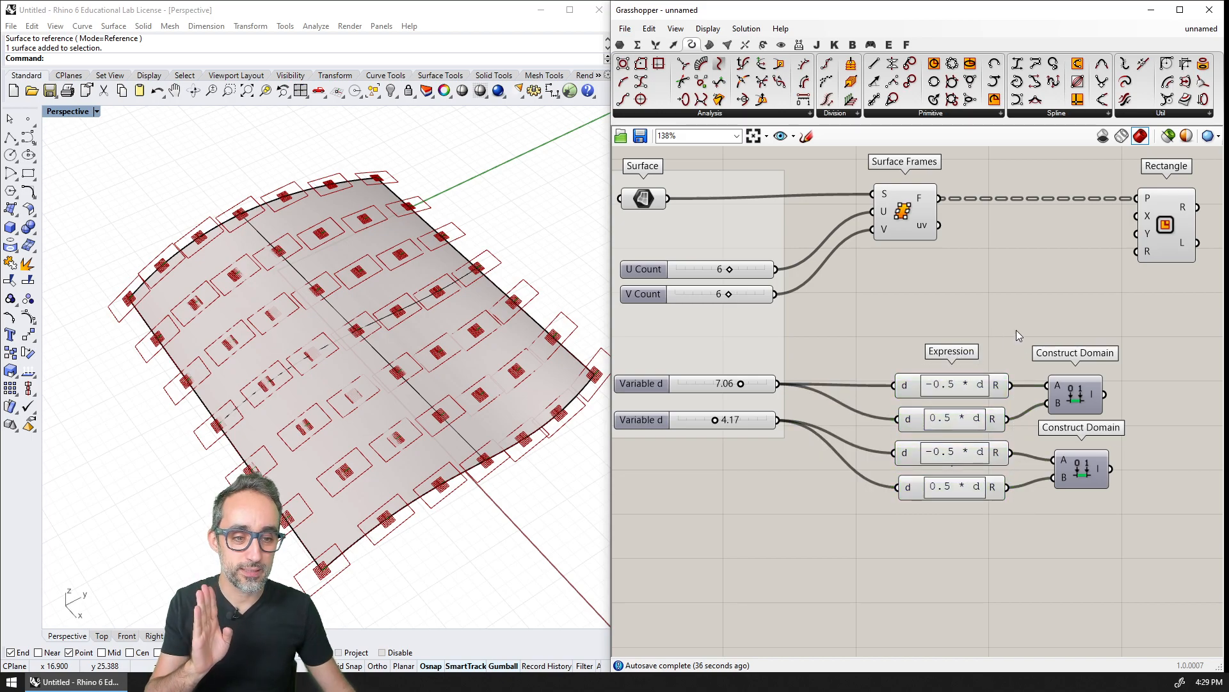
Feed the two Construct Domain outputs into the Rectangle's X and Y inputs and set the Variable d sliders to 3.07 and 3.41.
{"action": "scroll", "coordinate": [1030, 335], "scroll_direction": "down", "scroll_amount": 1}
{"action": "right_click_drag", "start_coordinate": [1029, 335], "coordinate": [962, 338]}
{"action": "left_click_drag", "start_coordinate": [1001, 391], "coordinate": [1052, 236]}
{"action": "left_click_drag", "start_coordinate": [1029, 451], "coordinate": [1054, 251]}
{"action": "right_click_drag", "start_coordinate": [802, 392], "coordinate": [870, 390]}
{"action": "left_click_drag", "start_coordinate": [782, 378], "coordinate": [755, 378]}
Hide the original roof surface in the Rhino model with the Hide command.
{"action": "left_click", "coordinate": [410, 331]}
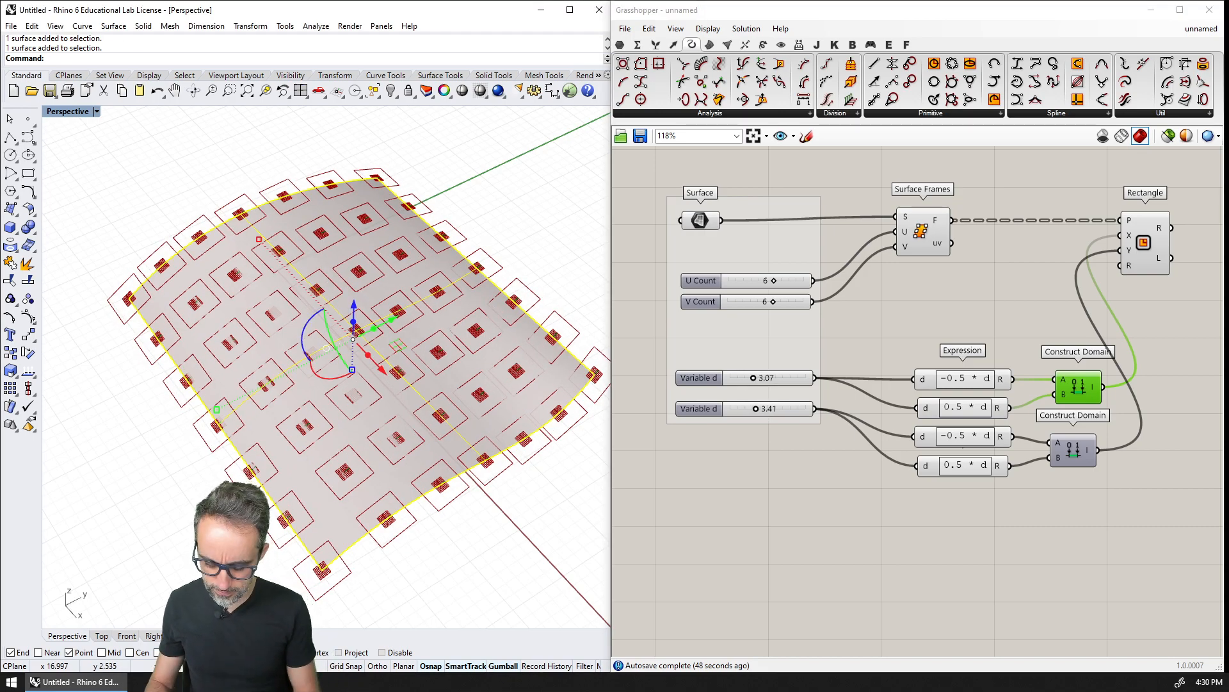
{"action": "type", "text": "hide"}
{"action": "key", "text": "Return"}
{"action": "right_click_drag", "start_coordinate": [404, 343], "coordinate": [375, 305]}
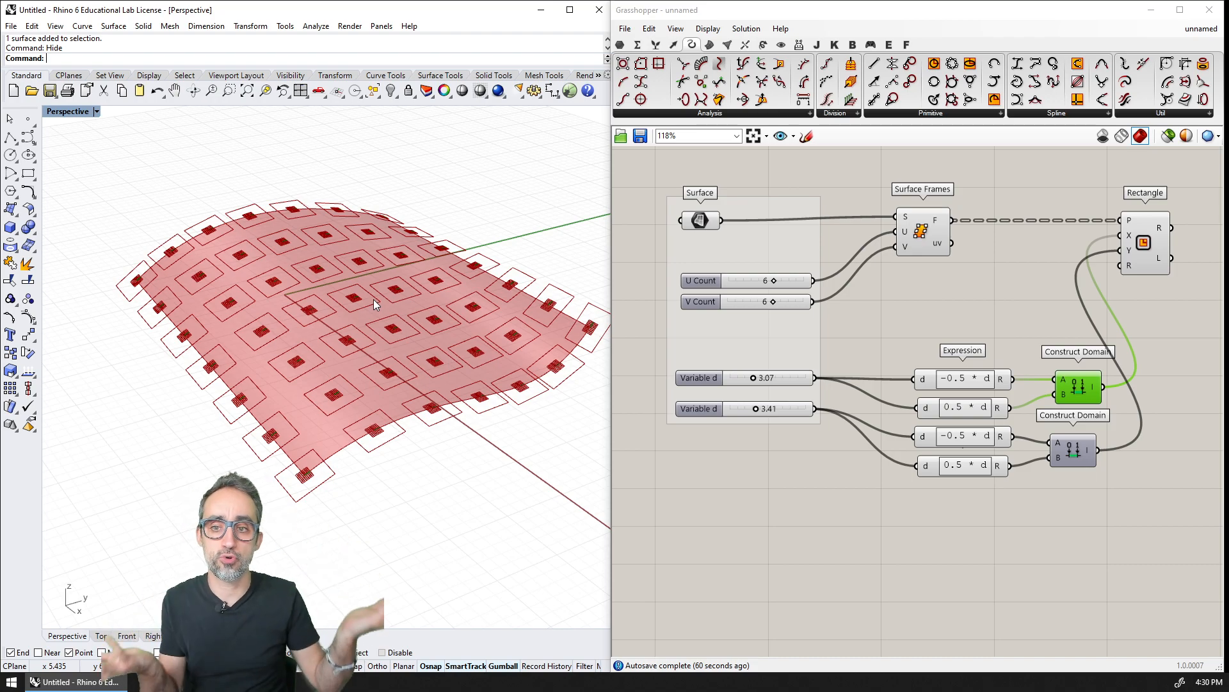
Add a Circle component beside the Rectangle and feed the Surface Frames planes into its P input.
{"action": "right_click_drag", "start_coordinate": [903, 269], "coordinate": [921, 312]}
{"action": "left_click", "coordinate": [825, 277]}
{"action": "left_click", "coordinate": [709, 44]}
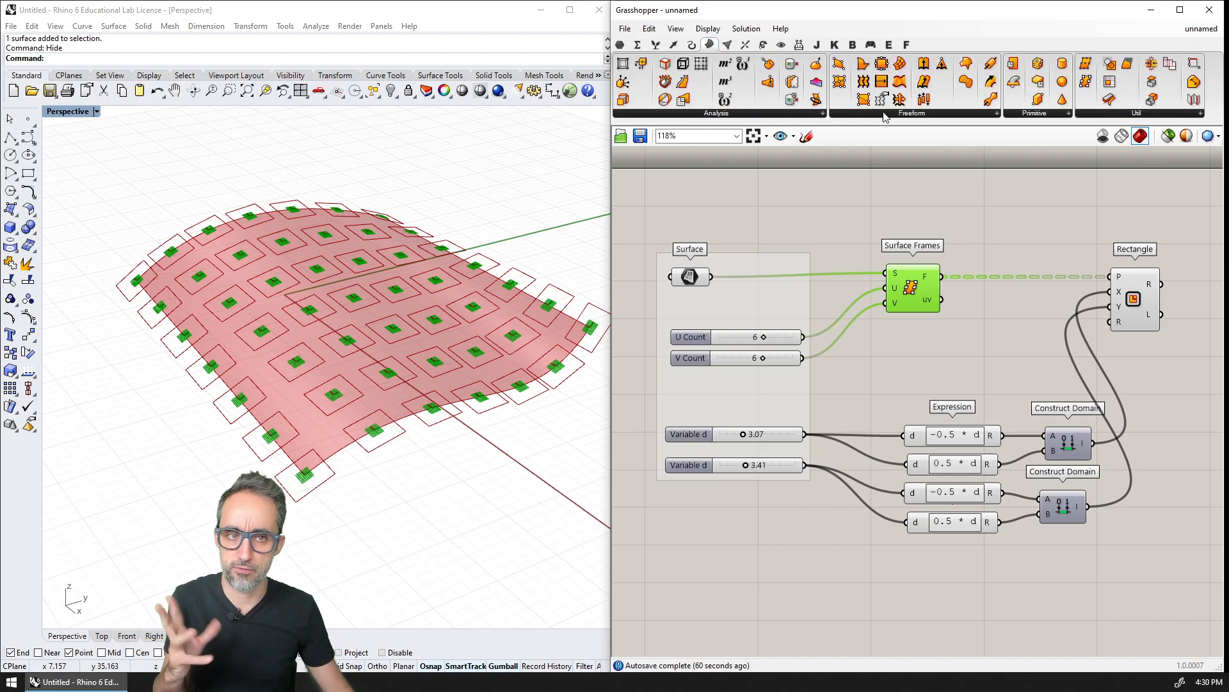
{"action": "left_click", "coordinate": [692, 44]}
{"action": "left_click", "coordinate": [942, 114]}
{"action": "left_click", "coordinate": [905, 210]}
{"action": "left_click", "coordinate": [957, 213]}
{"action": "right_click_drag", "start_coordinate": [956, 214], "coordinate": [863, 217]}
{"action": "scroll", "coordinate": [864, 217], "scroll_direction": "down", "scroll_amount": 2}
{"action": "left_click_drag", "start_coordinate": [863, 217], "coordinate": [1100, 262]}
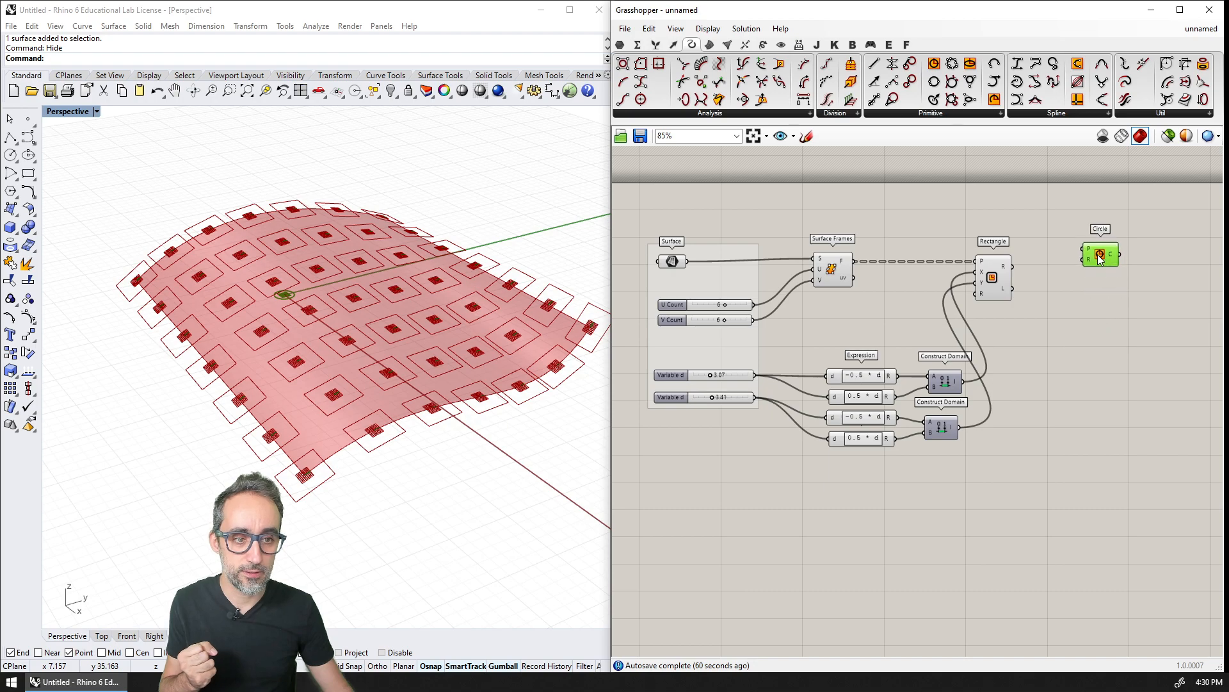
{"action": "left_click_drag", "start_coordinate": [854, 260], "coordinate": [1107, 340]}
Duplicate a Variable d slider and place the copy below the existing sliders.
{"action": "scroll", "coordinate": [723, 420], "scroll_direction": "up", "scroll_amount": 3}
{"action": "right_click_drag", "start_coordinate": [716, 416], "coordinate": [752, 387]}
{"action": "left_click", "coordinate": [770, 356]}
{"action": "key", "text": "ctrl+c"}
{"action": "key", "text": "ctrl+v"}
{"action": "left_click_drag", "start_coordinate": [776, 370], "coordinate": [772, 473]}
Feed the copied slider into the Circle's R input and set the radius to 0.85.
{"action": "right_click_drag", "start_coordinate": [854, 474], "coordinate": [810, 456]}
{"action": "scroll", "coordinate": [800, 455], "scroll_direction": "down", "scroll_amount": 3}
{"action": "left_click_drag", "start_coordinate": [789, 452], "coordinate": [1133, 326]}
{"action": "left_click", "coordinate": [1132, 325]}
{"action": "scroll", "coordinate": [777, 429], "scroll_direction": "up", "scroll_amount": 1}
{"action": "mouse_move", "coordinate": [782, 435]}
{"action": "left_mouse_down"}
{"action": "mouse_move", "coordinate": [766, 436]}
{"action": "mouse_move", "coordinate": [794, 426]}
{"action": "mouse_move", "coordinate": [762, 424]}
{"action": "left_mouse_up"}
{"action": "right_click_drag", "start_coordinate": [779, 420], "coordinate": [774, 429]}
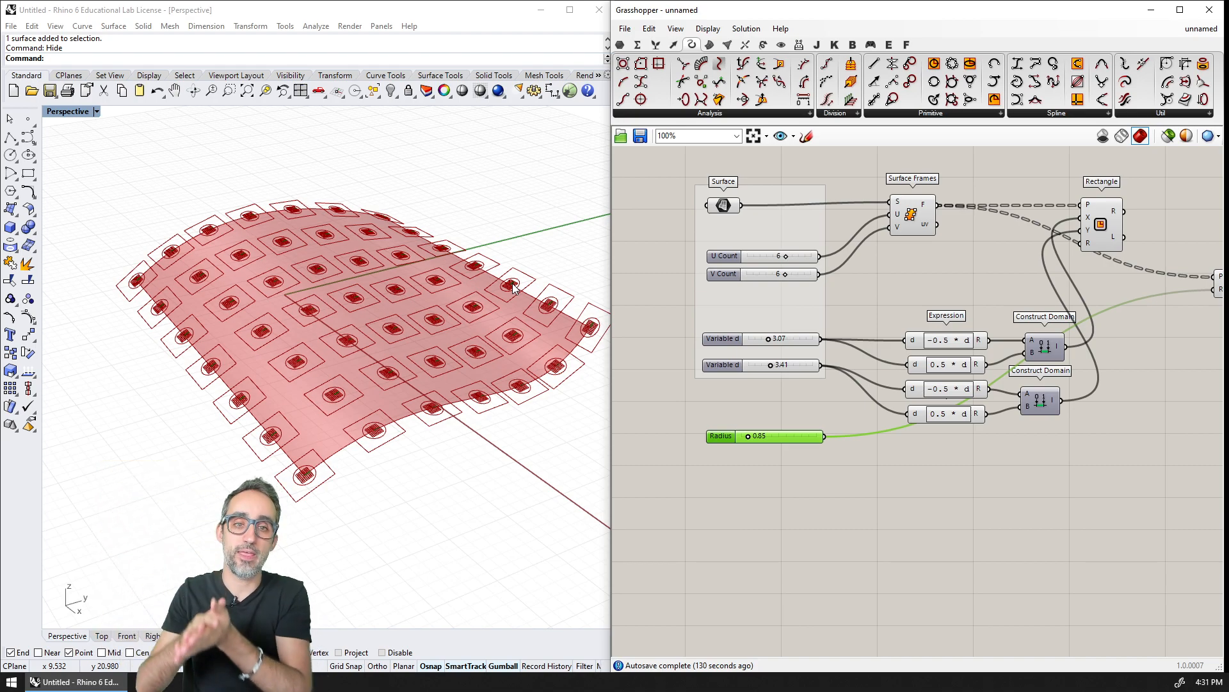
Add a Deconstruct Plane component between Surface Frames and Rectangle.
{"action": "left_click", "coordinate": [673, 44]}
{"action": "left_click", "coordinate": [863, 114]}
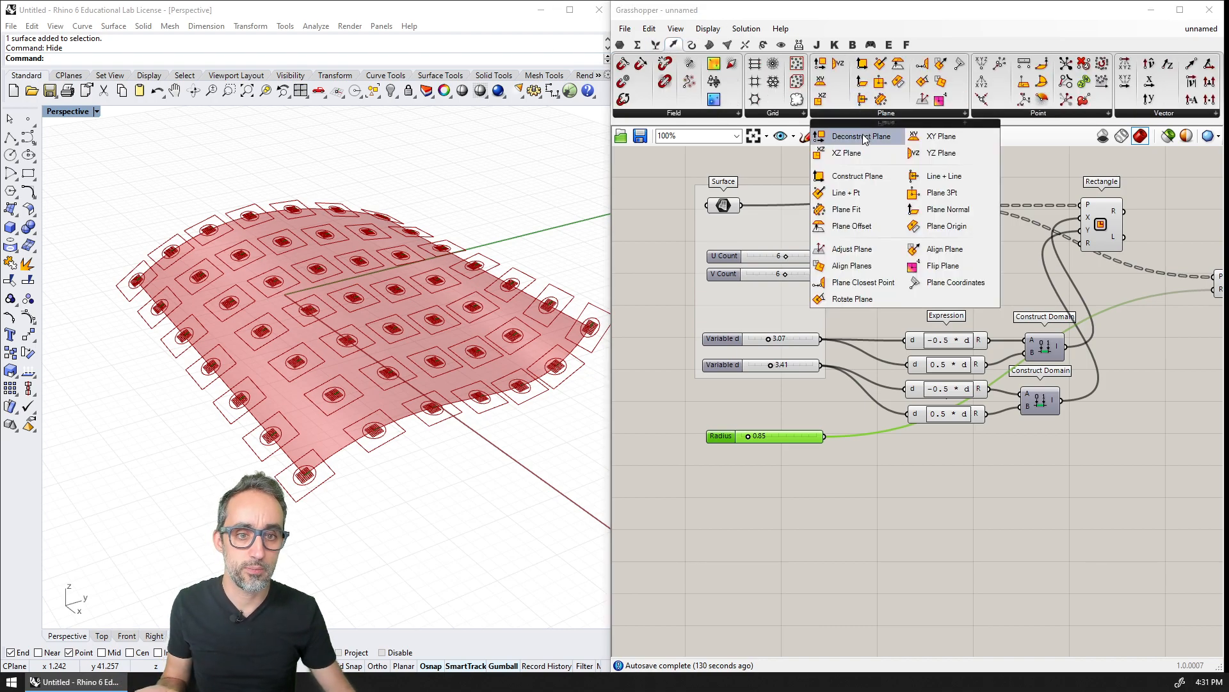
{"action": "left_click", "coordinate": [863, 136]}
{"action": "left_click", "coordinate": [986, 256]}
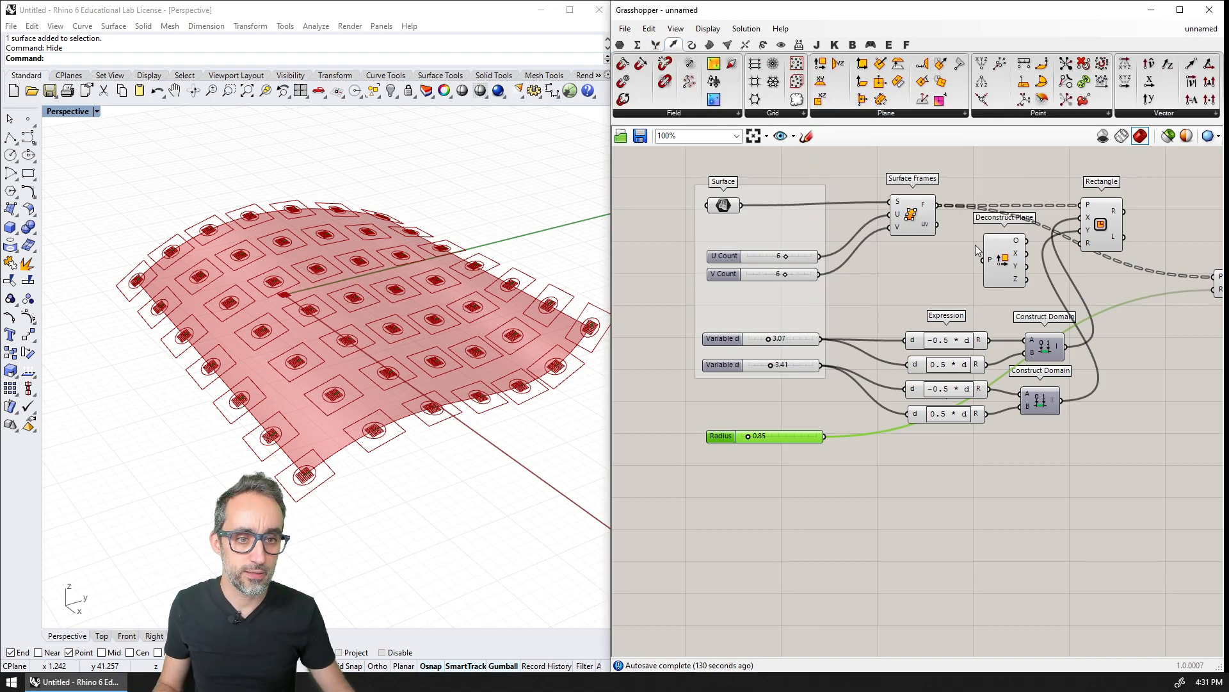
Feed the Surface Frames planes into Deconstruct Plane and rearrange the Rectangle and Circle components below it.
{"action": "right_click_drag", "start_coordinate": [986, 259], "coordinate": [852, 247]}
{"action": "left_click_drag", "start_coordinate": [866, 244], "coordinate": [1055, 369]}
{"action": "left_click_drag", "start_coordinate": [969, 226], "coordinate": [992, 188]}
{"action": "right_click_drag", "start_coordinate": [971, 247], "coordinate": [879, 349]}
{"action": "scroll", "coordinate": [906, 288], "scroll_direction": "up", "scroll_amount": 1}
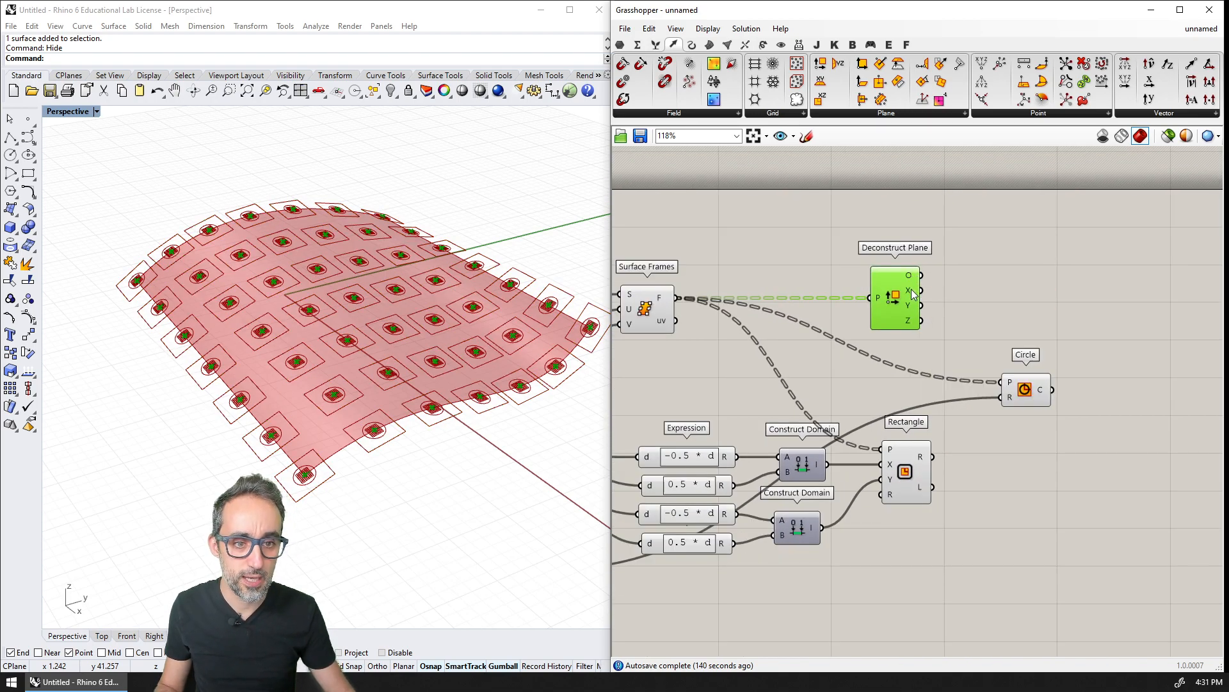
{"action": "mouse_move", "coordinate": [913, 326]}
{"action": "left_click_drag", "start_coordinate": [1024, 389], "coordinate": [1035, 570]}
{"action": "left_click", "coordinate": [974, 444]}
{"action": "double_click", "coordinate": [974, 367]}
Duplicate the Radius slider, place the copy directly above it, and set the copy to 5.23.
{"action": "right_click_drag", "start_coordinate": [903, 386], "coordinate": [1054, 248]}
{"action": "scroll", "coordinate": [1055, 249], "scroll_direction": "down", "scroll_amount": 2}
{"action": "scroll", "coordinate": [720, 391], "scroll_direction": "up", "scroll_amount": 3}
{"action": "left_click", "coordinate": [729, 382]}
{"action": "scroll", "coordinate": [734, 389], "scroll_direction": "up", "scroll_amount": 1}
{"action": "key", "text": "ctrl+c"}
{"action": "key", "text": "ctrl+v"}
{"action": "left_click_drag", "start_coordinate": [736, 397], "coordinate": [729, 347]}
{"action": "right_click_drag", "start_coordinate": [748, 379], "coordinate": [744, 466]}
{"action": "scroll", "coordinate": [742, 464], "scroll_direction": "down", "scroll_amount": 1}
{"action": "scroll", "coordinate": [722, 436], "scroll_direction": "up", "scroll_amount": 1}
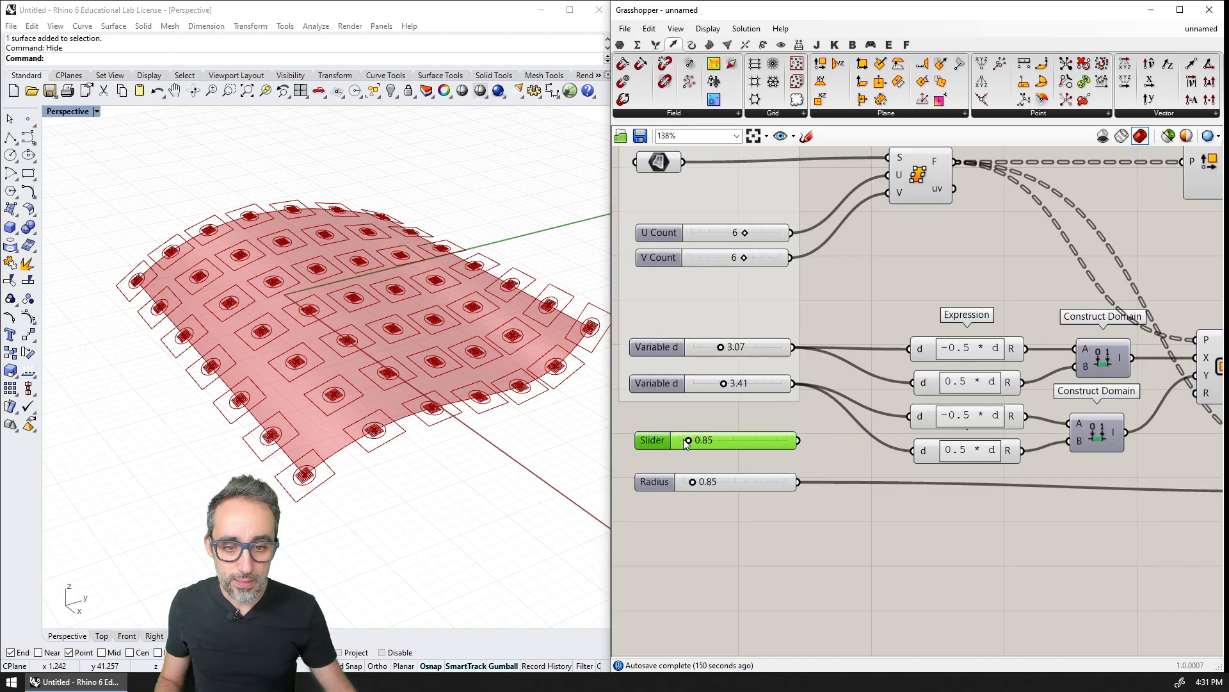
{"action": "scroll", "coordinate": [691, 443], "scroll_direction": "down", "scroll_amount": 3}
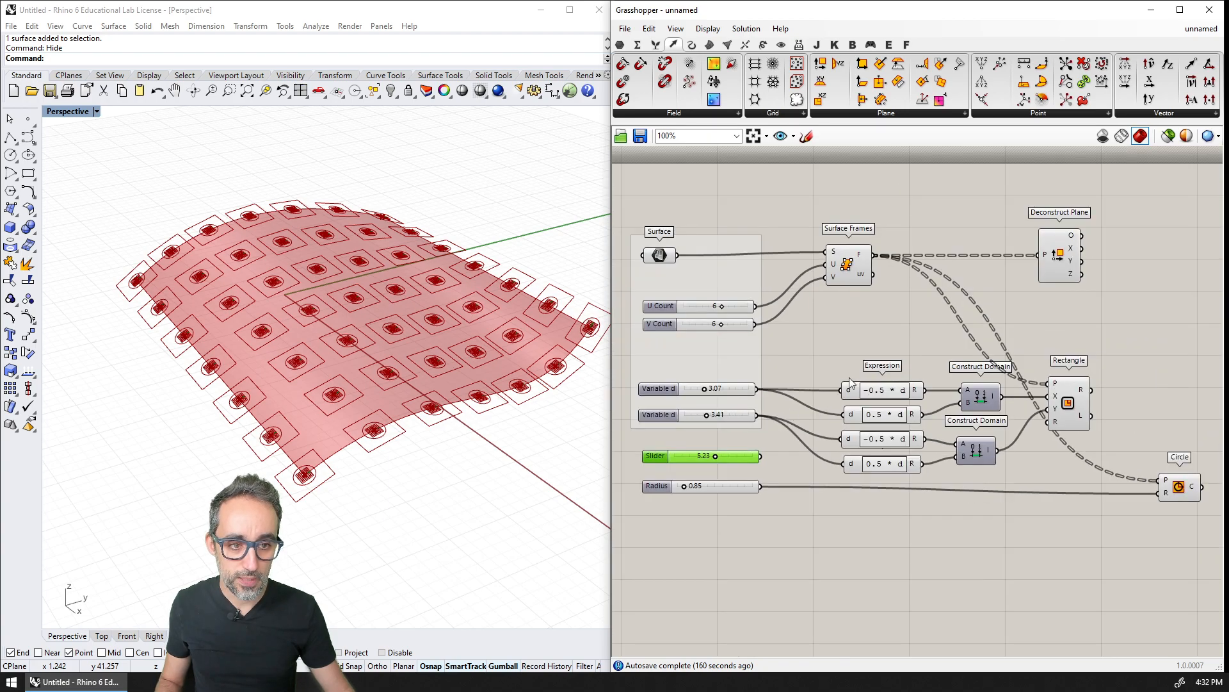
Add a Multiplication component beside Deconstruct Plane and feed the Z-axis output into its A input.
{"action": "scroll", "coordinate": [996, 310], "scroll_direction": "up", "scroll_amount": 3}
{"action": "double_click", "coordinate": [976, 321]}
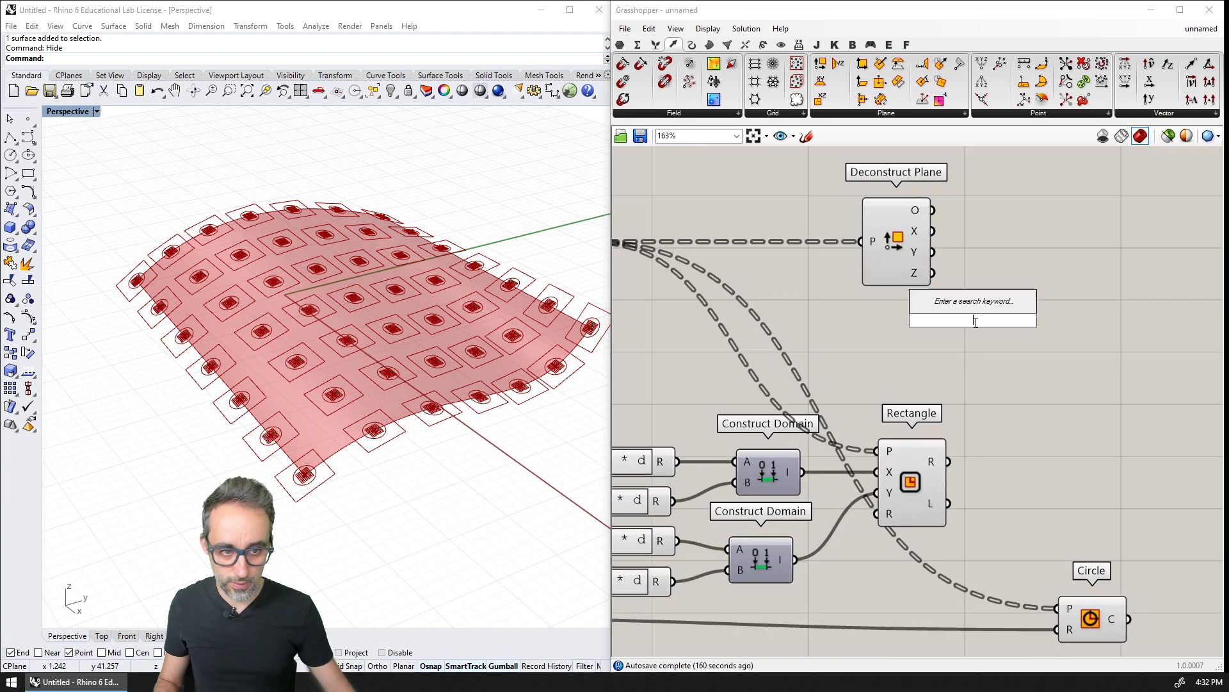
{"action": "type", "text": "multi"}
{"action": "key", "text": "Return"}
{"action": "left_click", "coordinate": [976, 320]}
{"action": "left_click_drag", "start_coordinate": [976, 320], "coordinate": [968, 296]}
{"action": "right_click_drag", "start_coordinate": [961, 311], "coordinate": [1002, 315]}
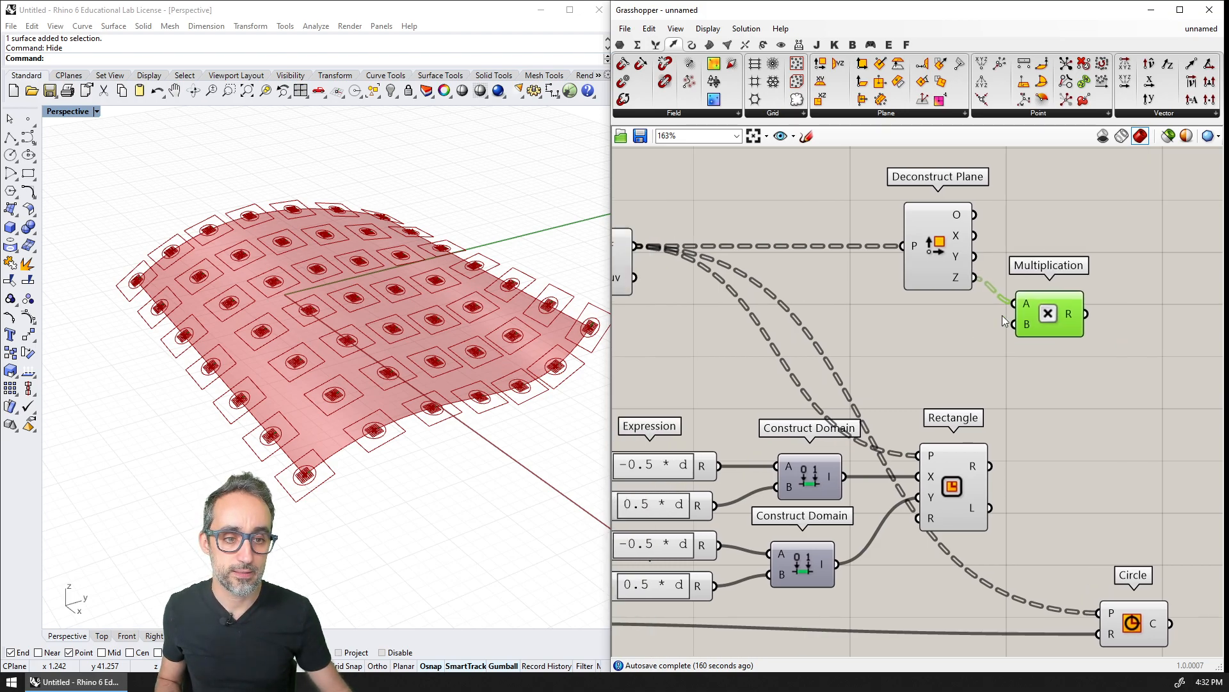
{"action": "mouse_move", "coordinate": [964, 284]}
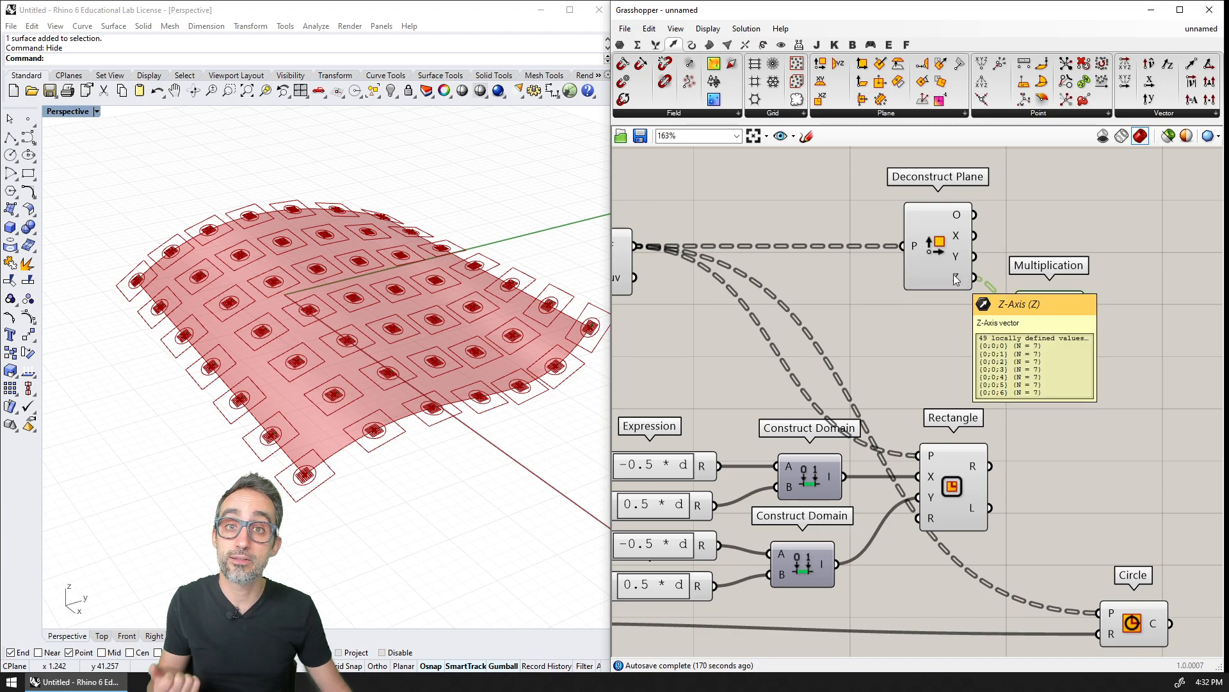
Feed the 5.23 slider into the B input of the Multiplication component.
{"action": "scroll", "coordinate": [959, 288], "scroll_direction": "down", "scroll_amount": 1}
{"action": "right_click_drag", "start_coordinate": [960, 292], "coordinate": [1104, 261]}
{"action": "scroll", "coordinate": [1104, 261], "scroll_direction": "down", "scroll_amount": 2}
{"action": "scroll", "coordinate": [845, 364], "scroll_direction": "up", "scroll_amount": 1}
{"action": "right_click_drag", "start_coordinate": [815, 410], "coordinate": [777, 436]}
{"action": "scroll", "coordinate": [772, 440], "scroll_direction": "down", "scroll_amount": 1}
{"action": "left_click_drag", "start_coordinate": [774, 439], "coordinate": [1102, 306]}
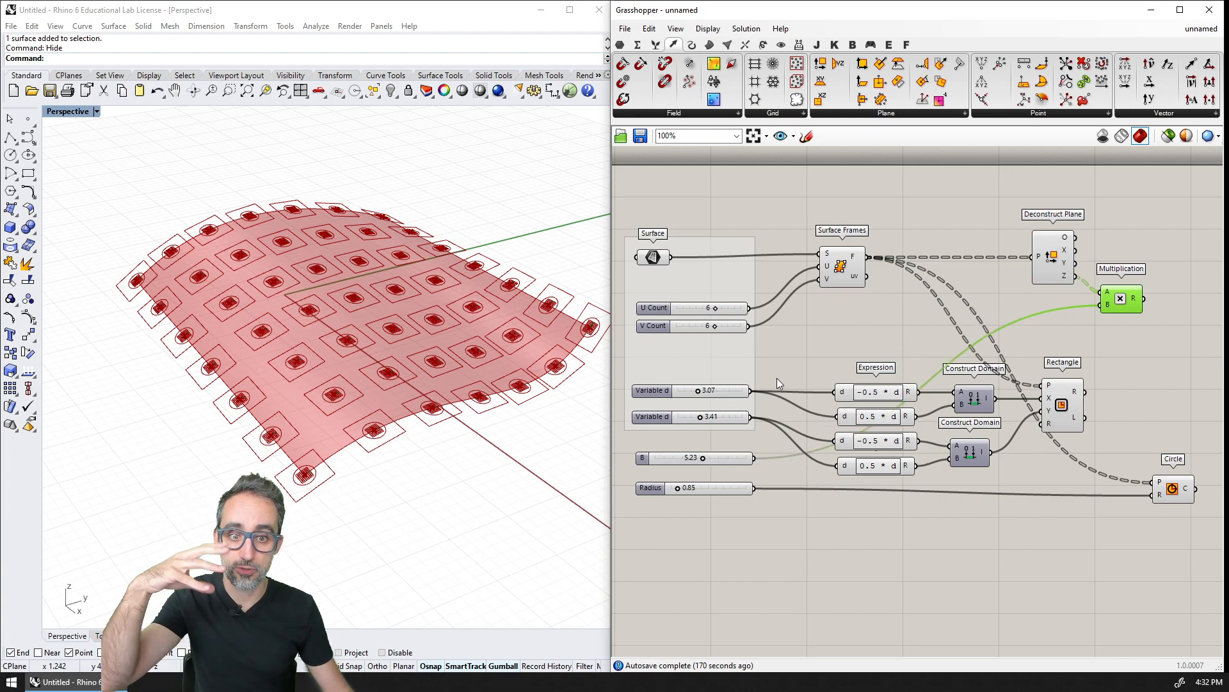
{"action": "scroll", "coordinate": [1002, 316], "scroll_direction": "up", "scroll_amount": 2}
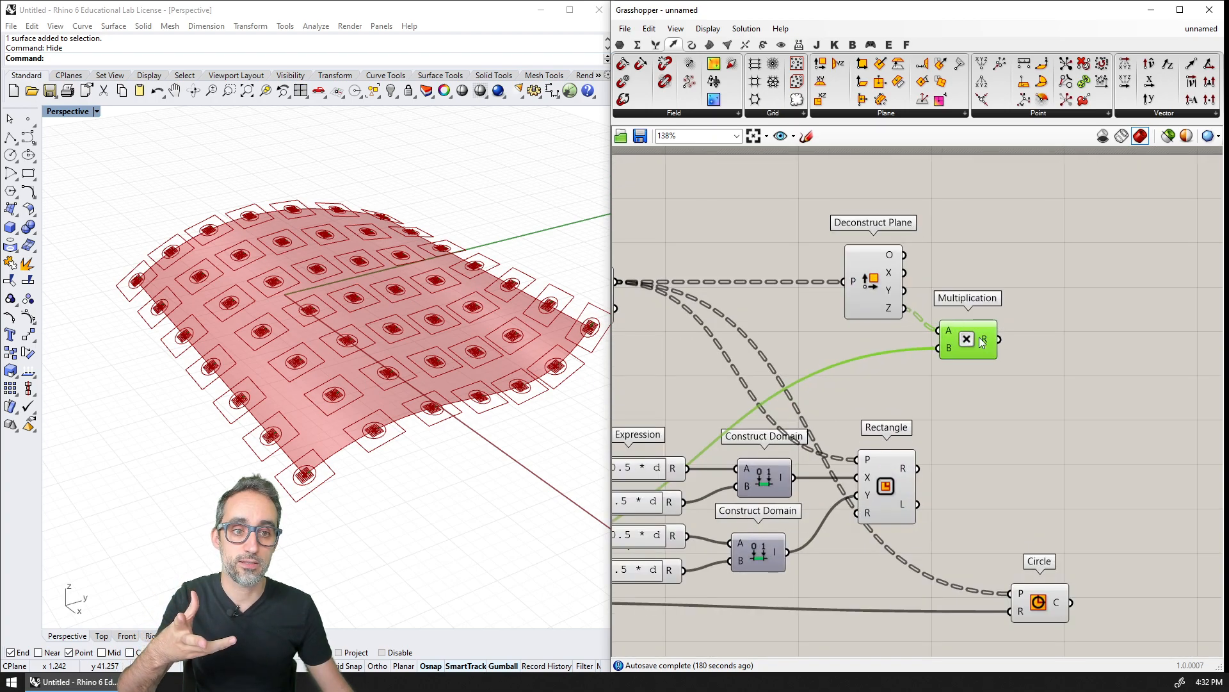
{"action": "left_click_drag", "start_coordinate": [982, 327], "coordinate": [975, 343]}
{"action": "right_click_drag", "start_coordinate": [976, 343], "coordinate": [934, 395]}
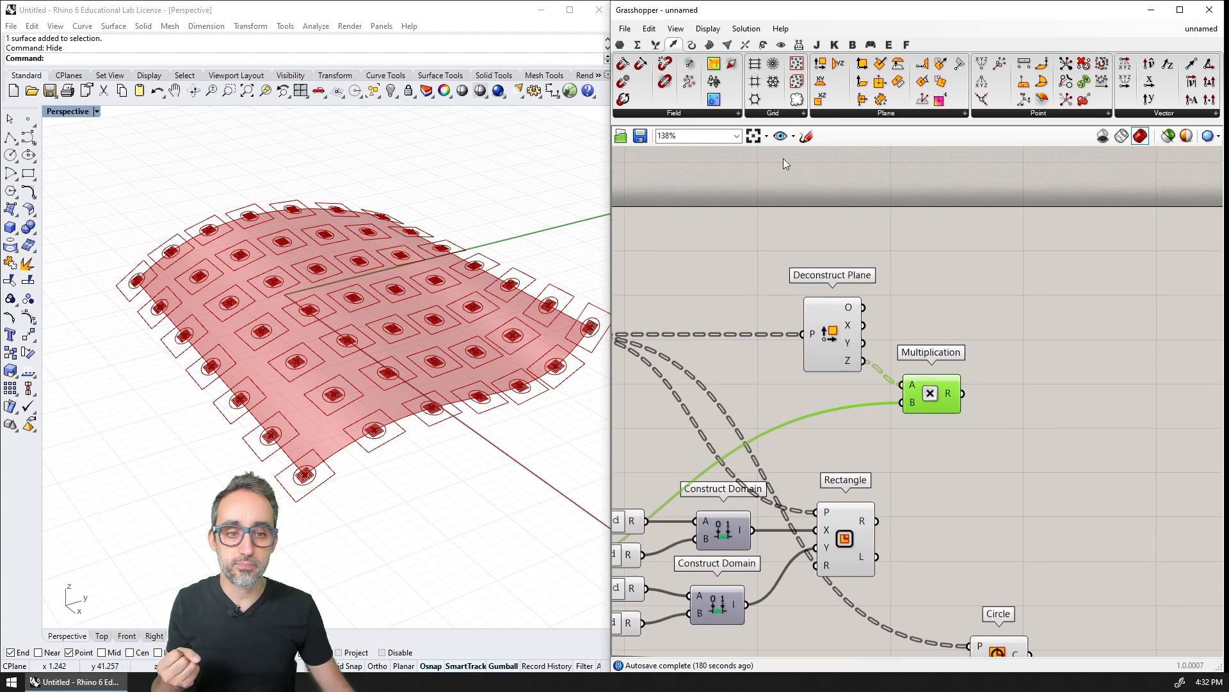
Add a Move component above and beyond the Multiplication component.
{"action": "scroll", "coordinate": [799, 266], "scroll_direction": "down", "scroll_amount": 2}
{"action": "left_click", "coordinate": [684, 330]}
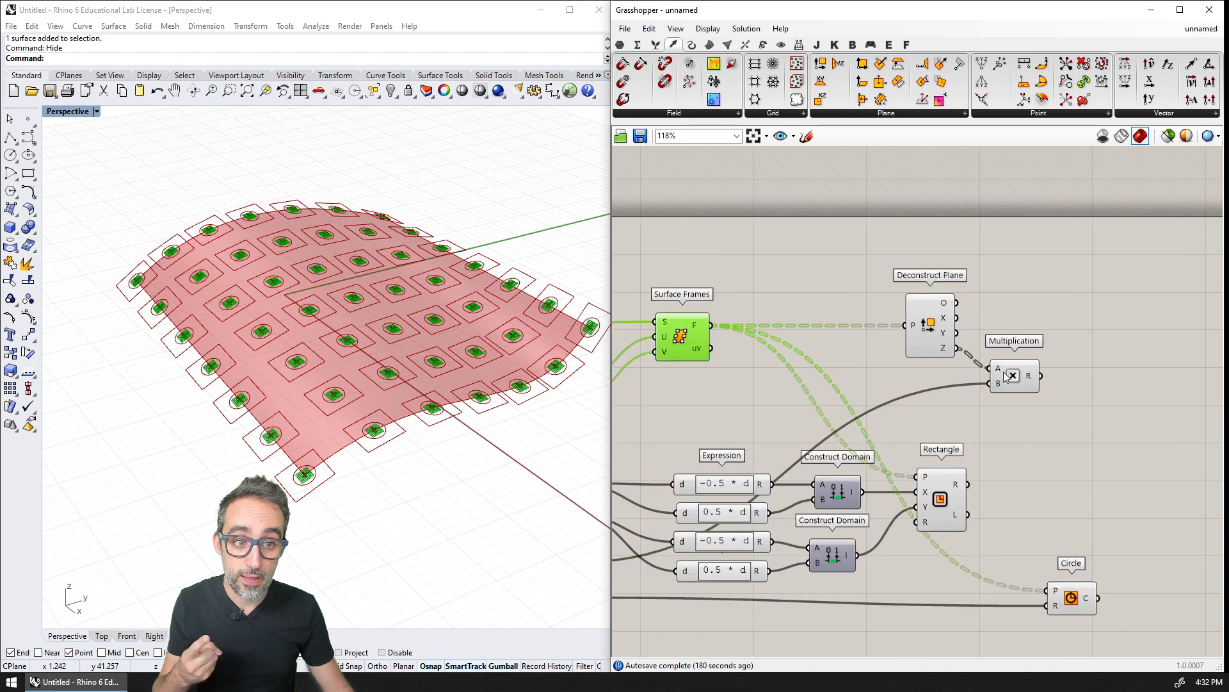
{"action": "left_click", "coordinate": [1023, 378]}
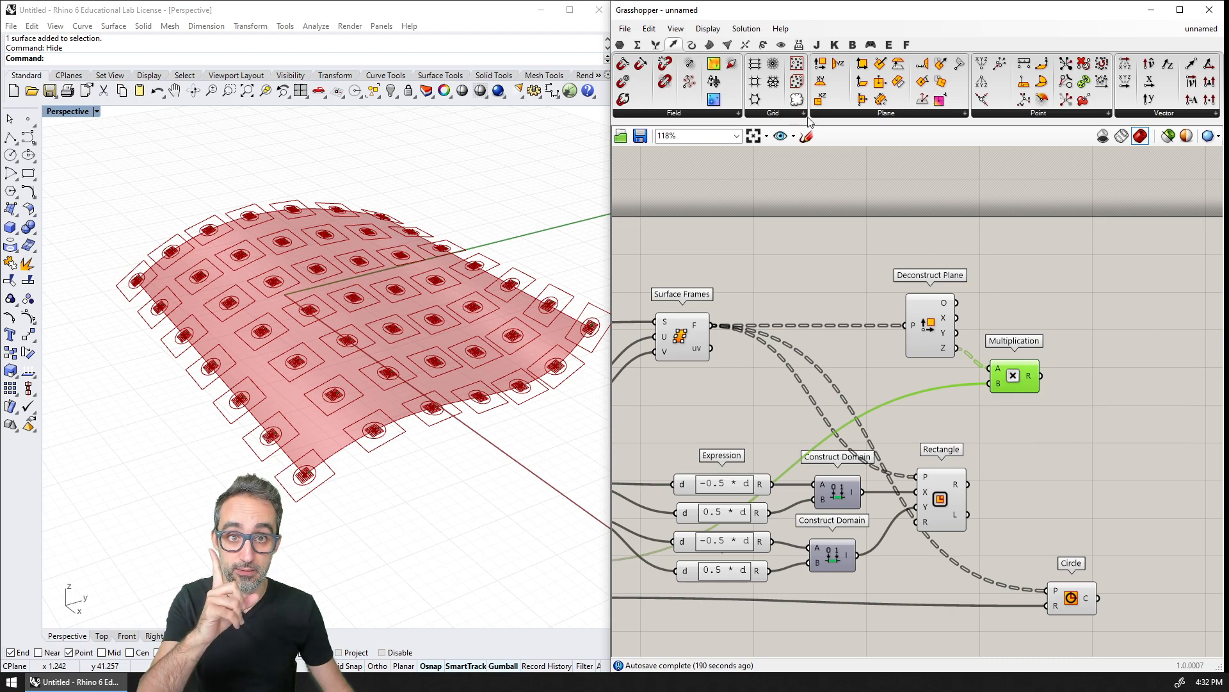
{"action": "left_click", "coordinate": [692, 44]}
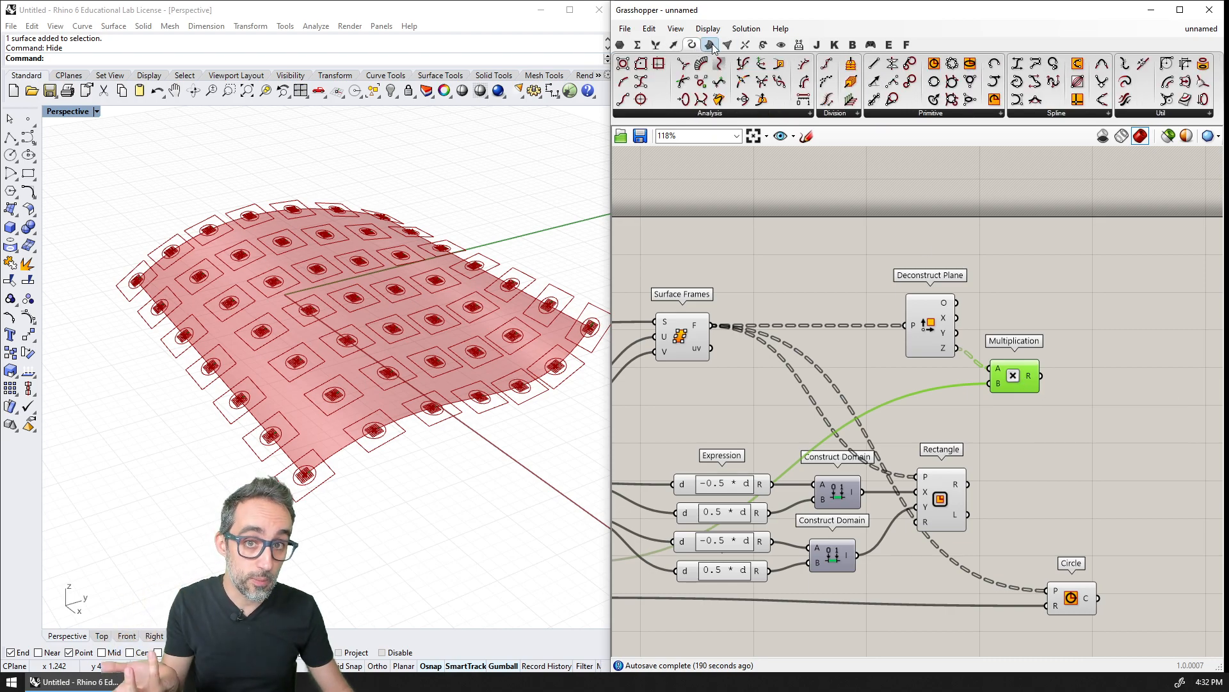
{"action": "left_click", "coordinate": [711, 46]}
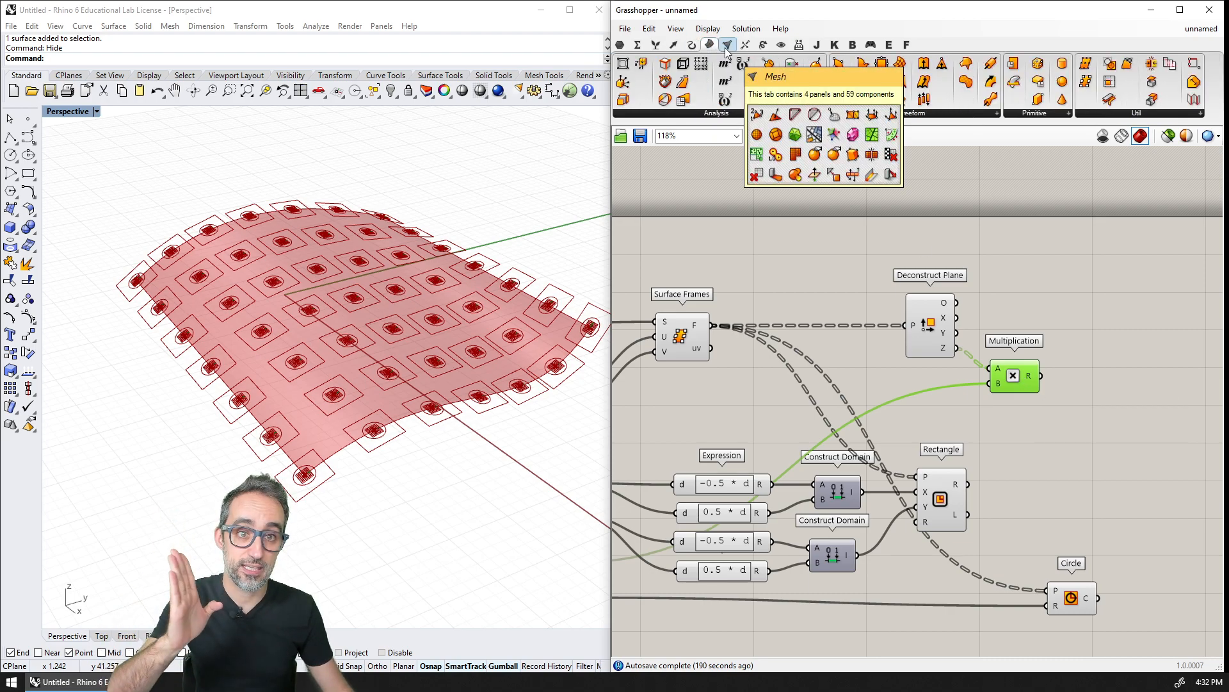
{"action": "left_click", "coordinate": [763, 45]}
{"action": "left_click", "coordinate": [790, 119]}
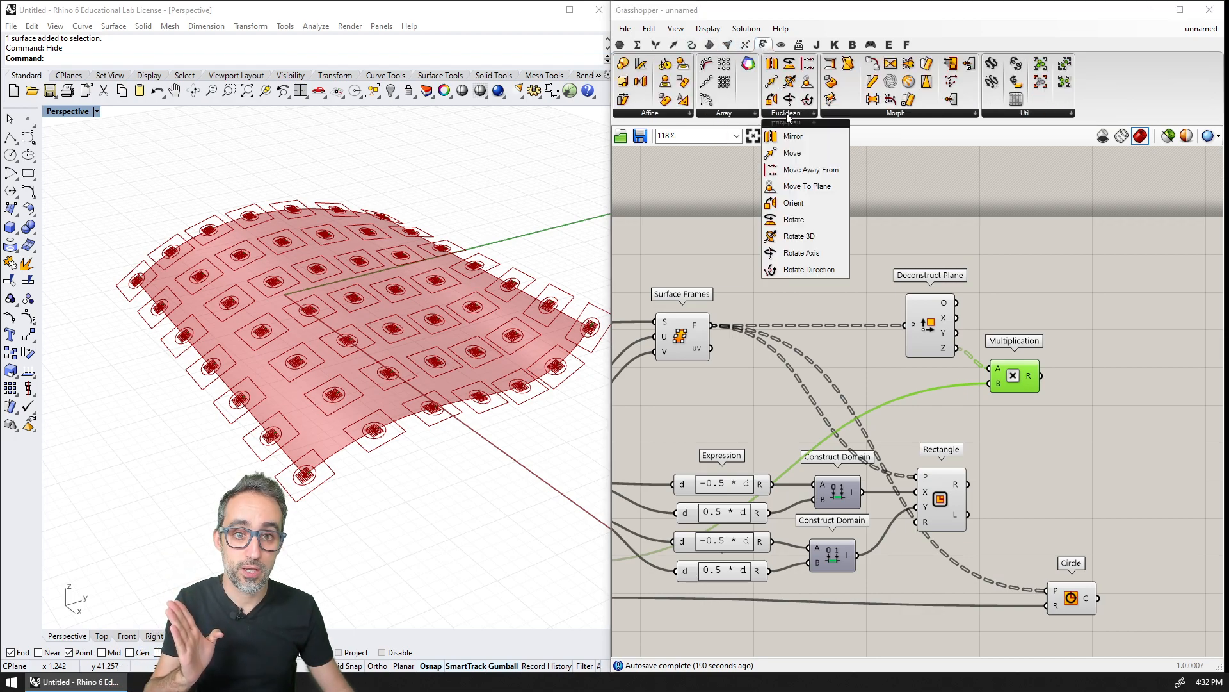
{"action": "left_click", "coordinate": [797, 132]}
{"action": "left_click", "coordinate": [1089, 312]}
{"action": "left_click_drag", "start_coordinate": [1088, 311], "coordinate": [1096, 272]}
Feed the Surface Frames planes into Move's G input and the Multiplication result into its T input.
{"action": "left_click_drag", "start_coordinate": [715, 326], "coordinate": [1067, 265]}
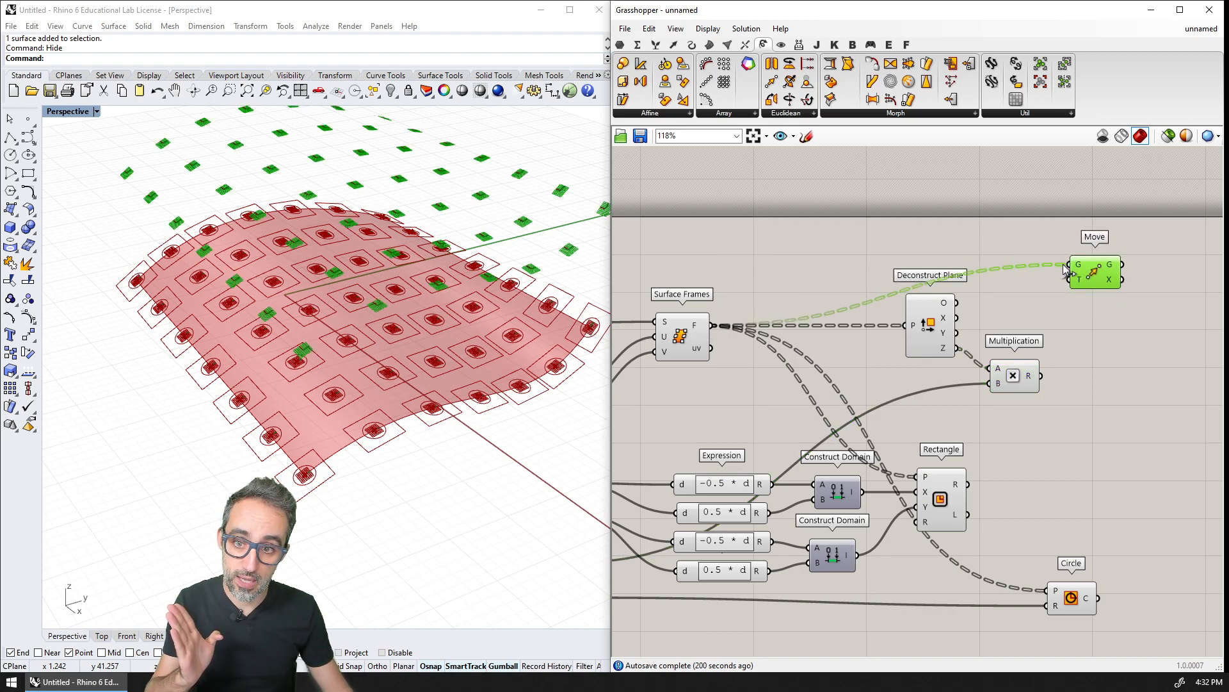
{"action": "left_click_drag", "start_coordinate": [1041, 379], "coordinate": [1068, 287]}
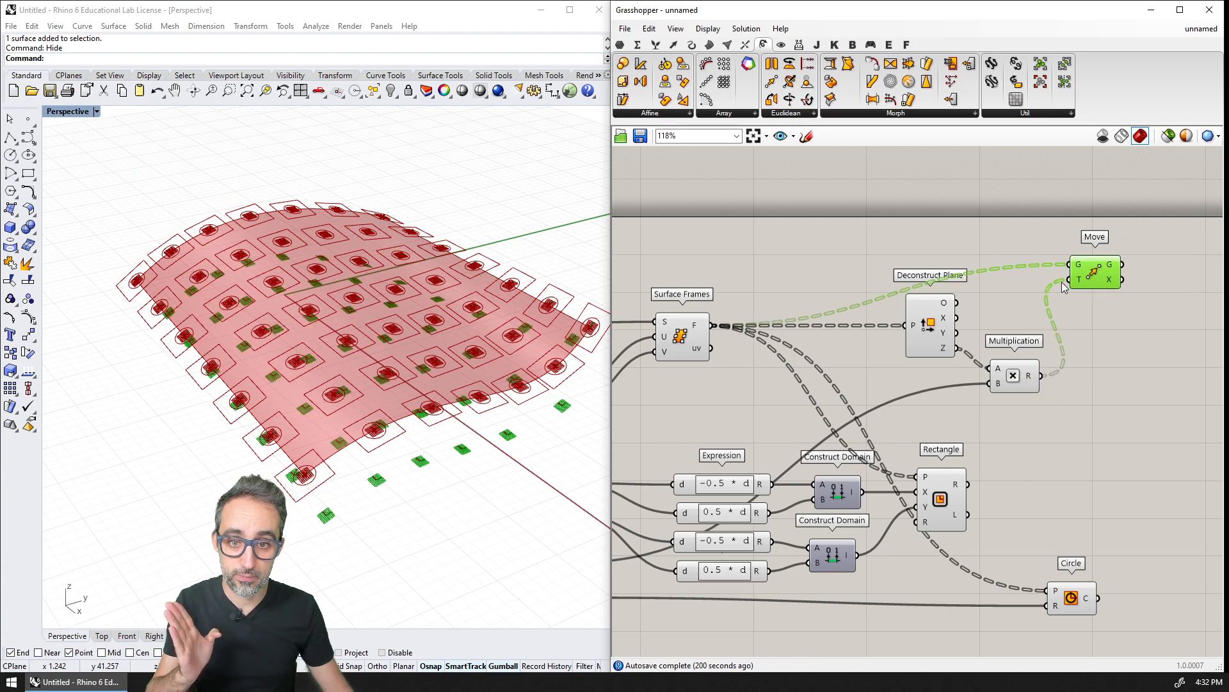
{"action": "right_click_drag", "start_coordinate": [537, 429], "coordinate": [543, 373]}
Set the slider driving Multiplication's B input to 5.62.
{"action": "right_click_drag", "start_coordinate": [660, 415], "coordinate": [881, 358]}
{"action": "scroll", "coordinate": [841, 434], "scroll_direction": "up", "scroll_amount": 2}
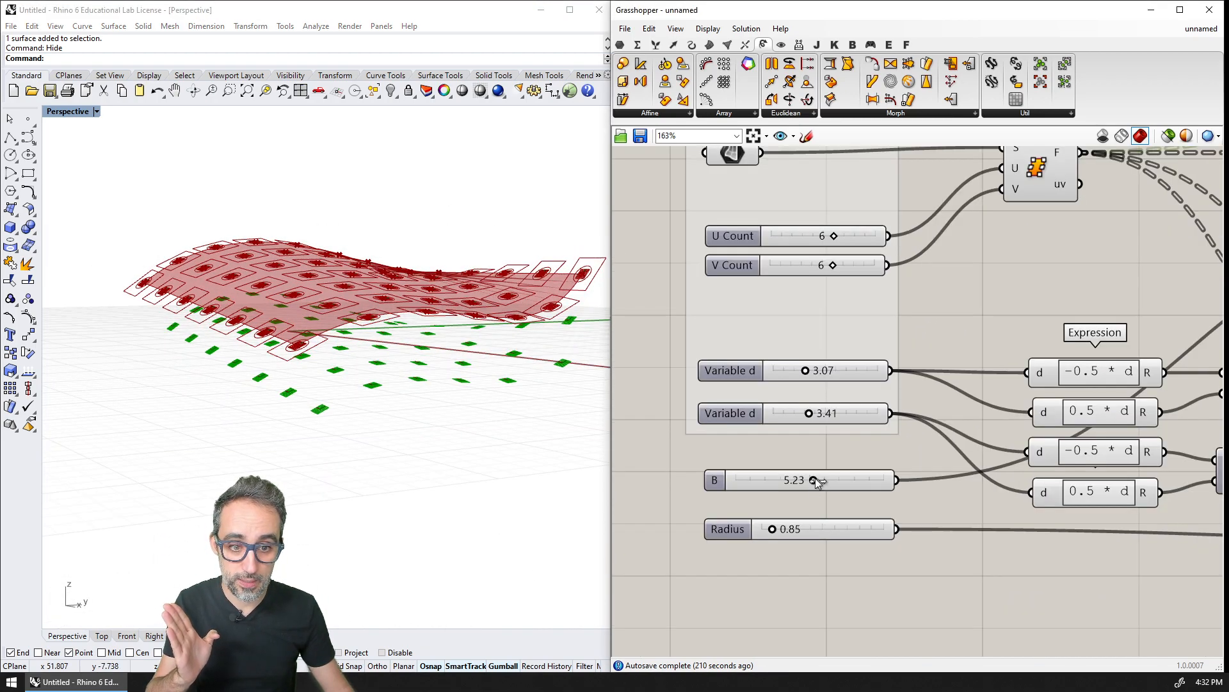
{"action": "mouse_move", "coordinate": [816, 478]}
{"action": "left_mouse_down"}
{"action": "mouse_move", "coordinate": [772, 480]}
{"action": "mouse_move", "coordinate": [823, 488]}
{"action": "left_mouse_up"}
Show the hidden Rhino surface and flip its normal direction.
{"action": "right_click_drag", "start_coordinate": [461, 308], "coordinate": [460, 423]}
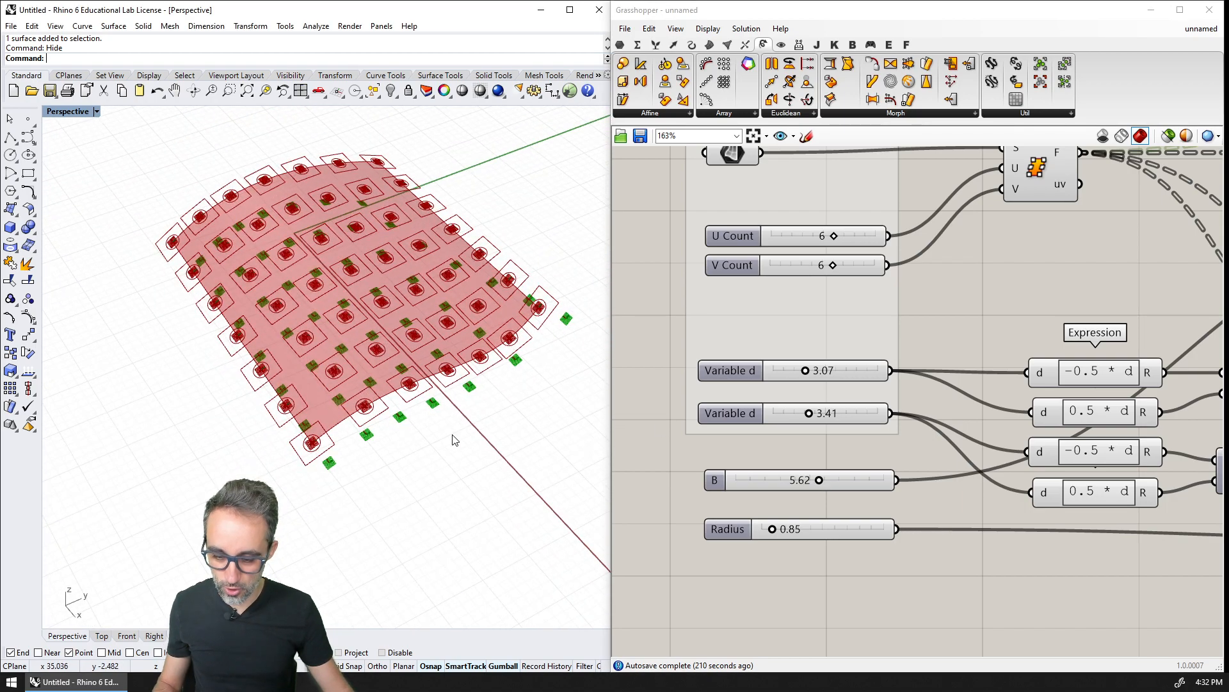
{"action": "key", "text": "Return"}
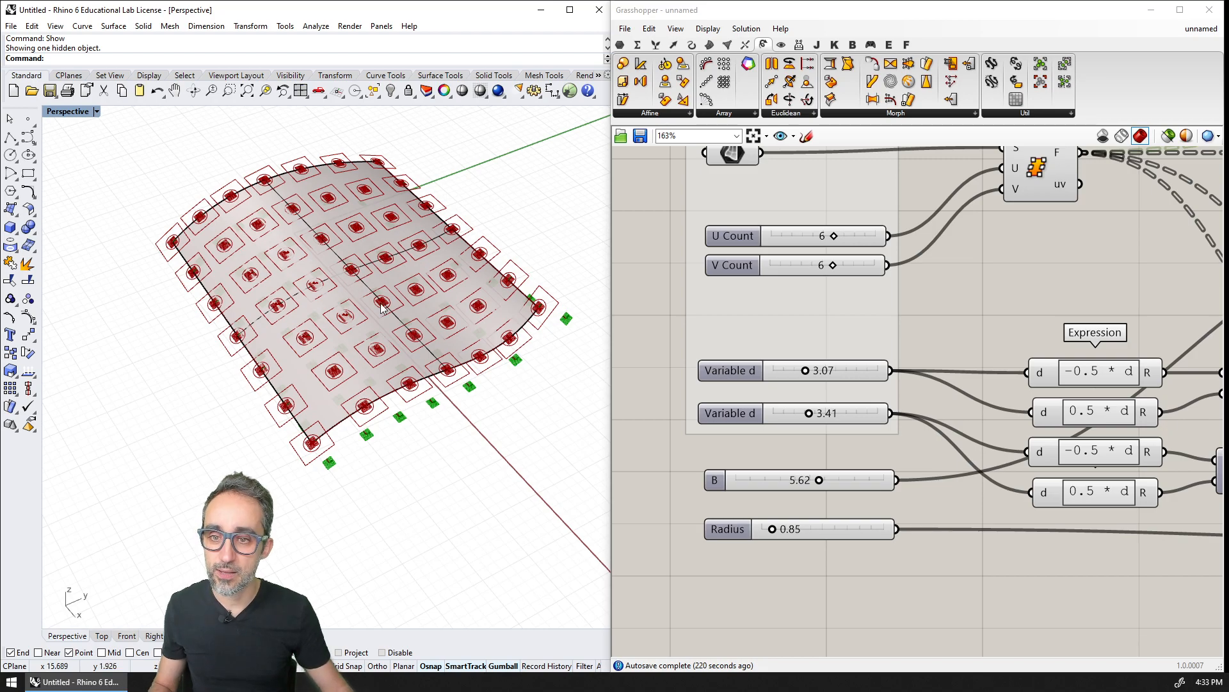
{"action": "left_click", "coordinate": [363, 286]}
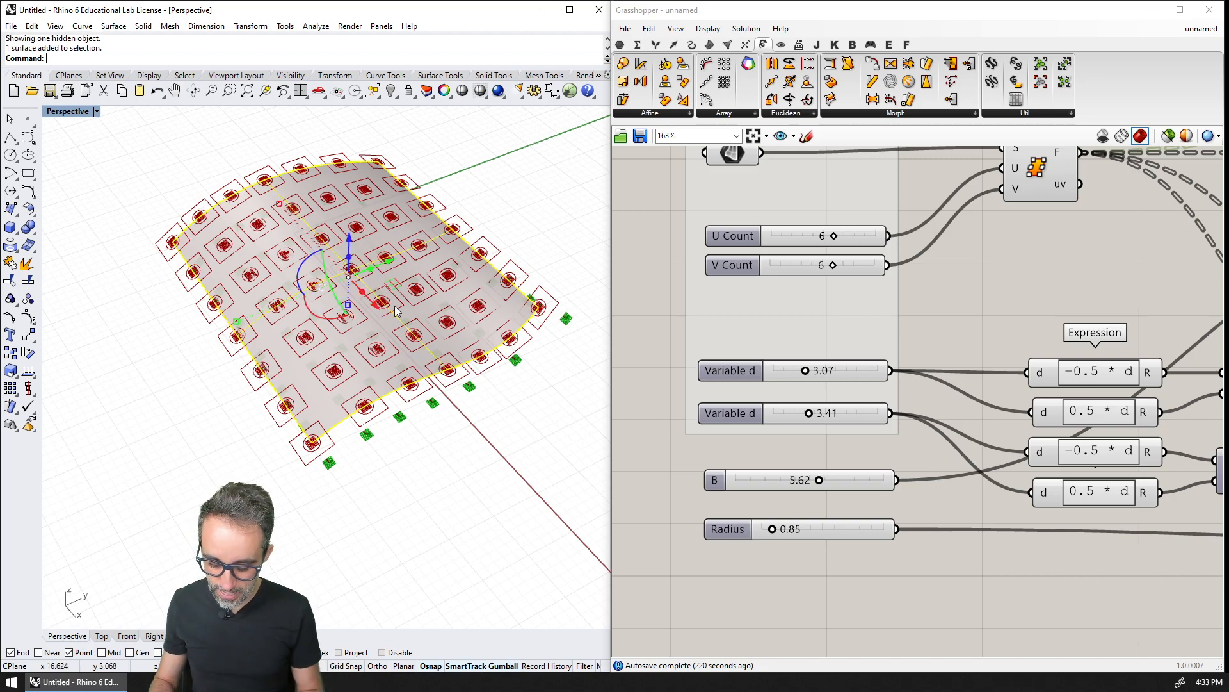
{"action": "key", "text": "Return"}
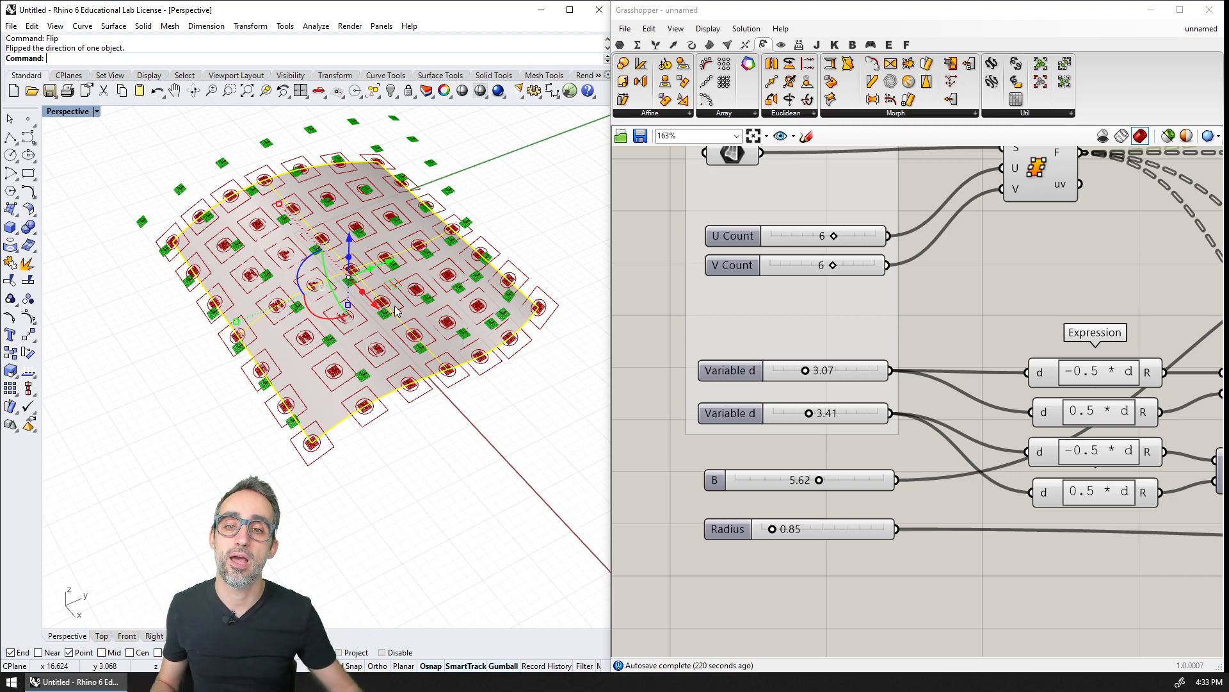
Set the offset slider feeding Multiplication's B input to 3.99.
{"action": "right_click_drag", "start_coordinate": [413, 335], "coordinate": [381, 368]}
{"action": "right_click_drag", "start_coordinate": [974, 267], "coordinate": [804, 295]}
{"action": "scroll", "coordinate": [803, 296], "scroll_direction": "down", "scroll_amount": 2}
{"action": "scroll", "coordinate": [726, 421], "scroll_direction": "up", "scroll_amount": 1}
{"action": "left_click_drag", "start_coordinate": [685, 455], "coordinate": [663, 456]}
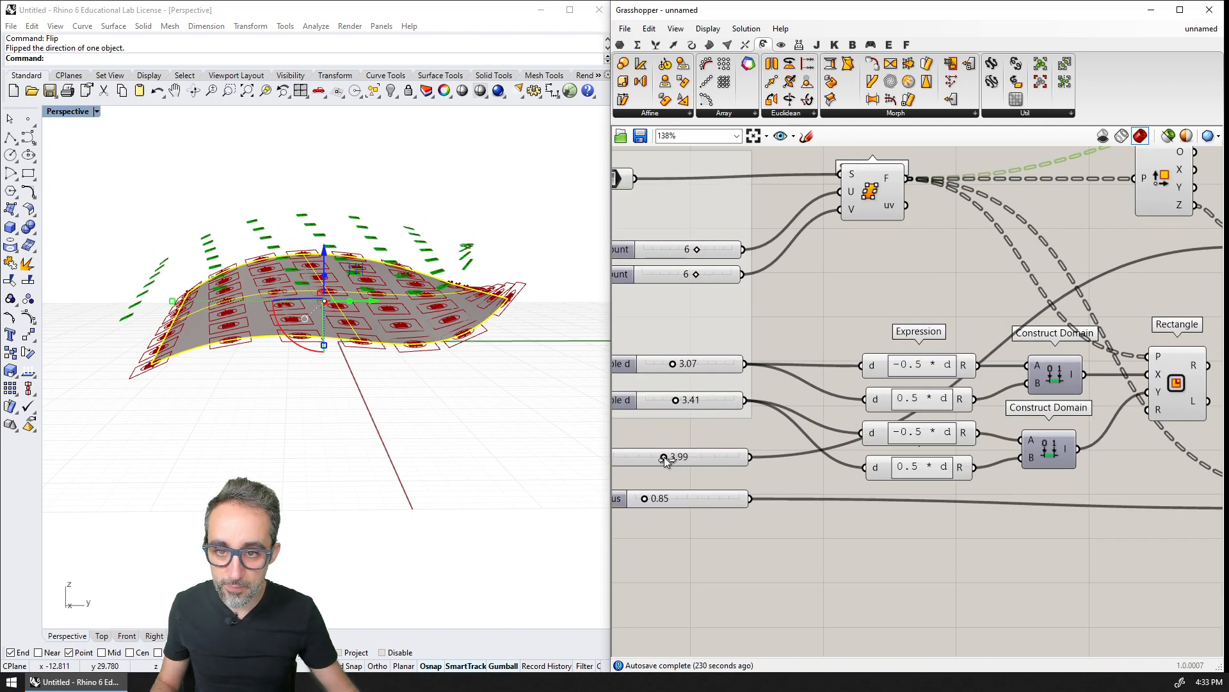
Hide the base surface in Rhino.
{"action": "right_click_drag", "start_coordinate": [417, 369], "coordinate": [477, 423]}
{"action": "left_click", "coordinate": [395, 398]}
{"action": "key", "text": "ctrl+h"}
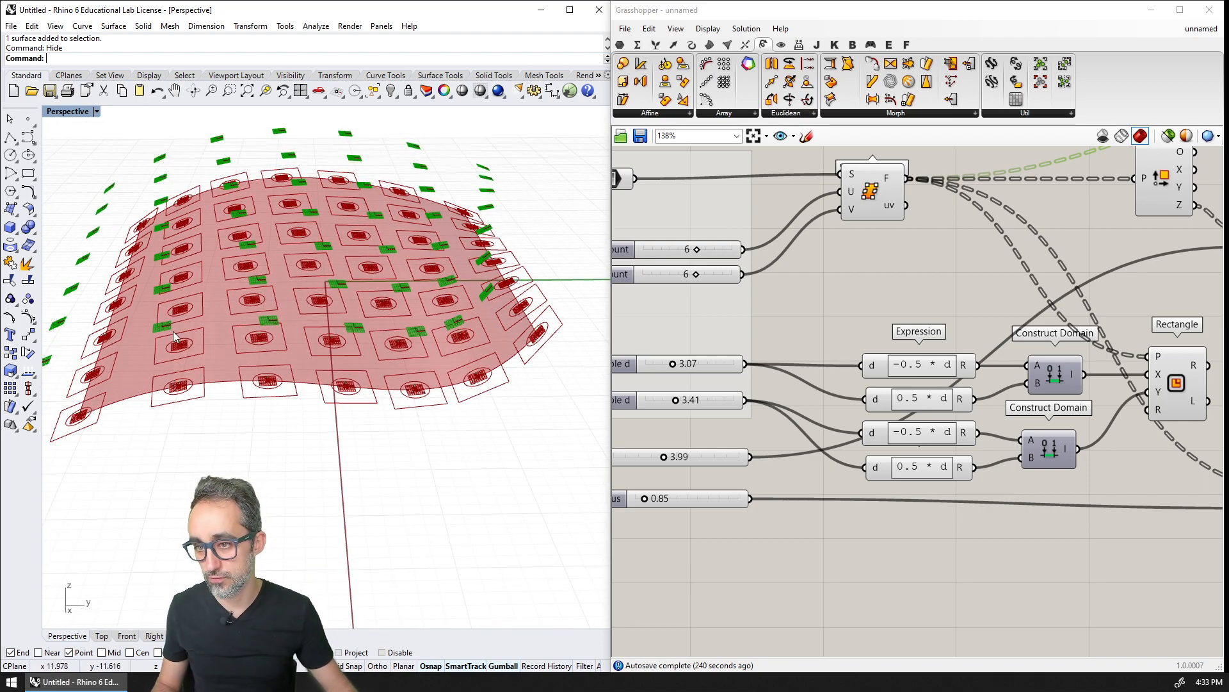
Place the Circle component beside Move and feed the moved planes into its P input.
{"action": "right_click_drag", "start_coordinate": [150, 370], "coordinate": [236, 398]}
{"action": "scroll", "coordinate": [618, 428], "scroll_direction": "down", "scroll_amount": 1}
{"action": "right_click_drag", "start_coordinate": [1129, 333], "coordinate": [801, 428]}
{"action": "mouse_move", "coordinate": [917, 256]}
{"action": "left_mouse_down"}
{"action": "mouse_move", "coordinate": [931, 323]}
{"action": "mouse_move", "coordinate": [920, 260]}
{"action": "left_mouse_up"}
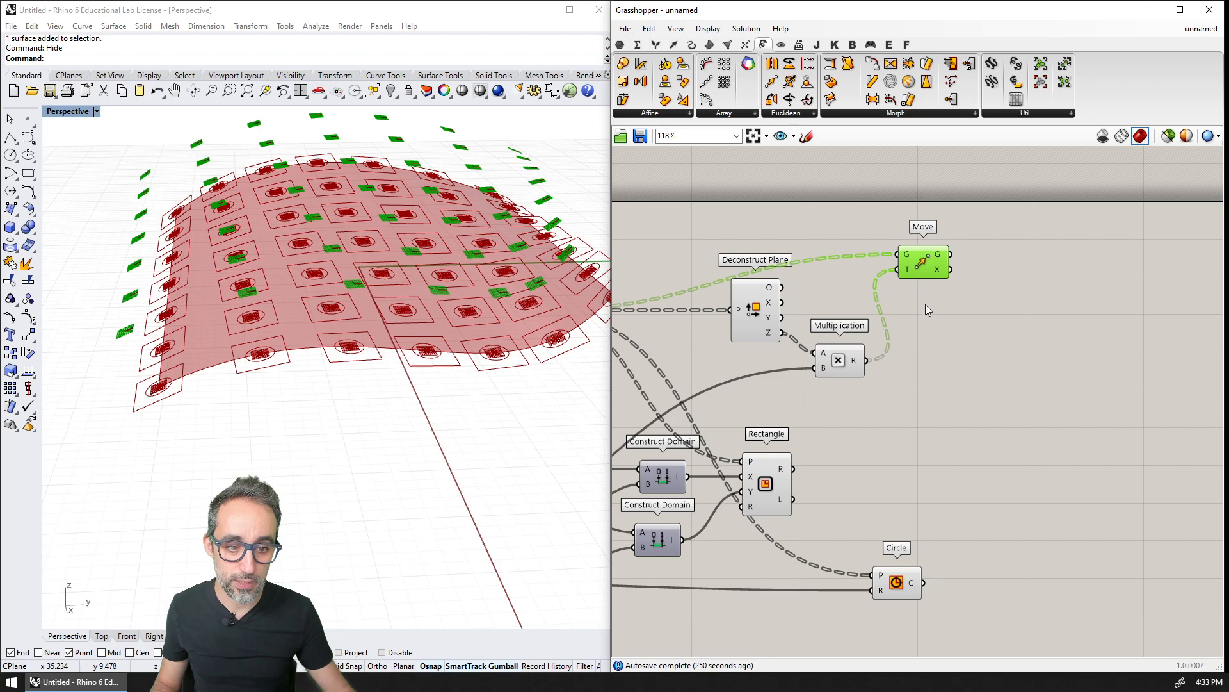
{"action": "left_click_drag", "start_coordinate": [900, 578], "coordinate": [1036, 289]}
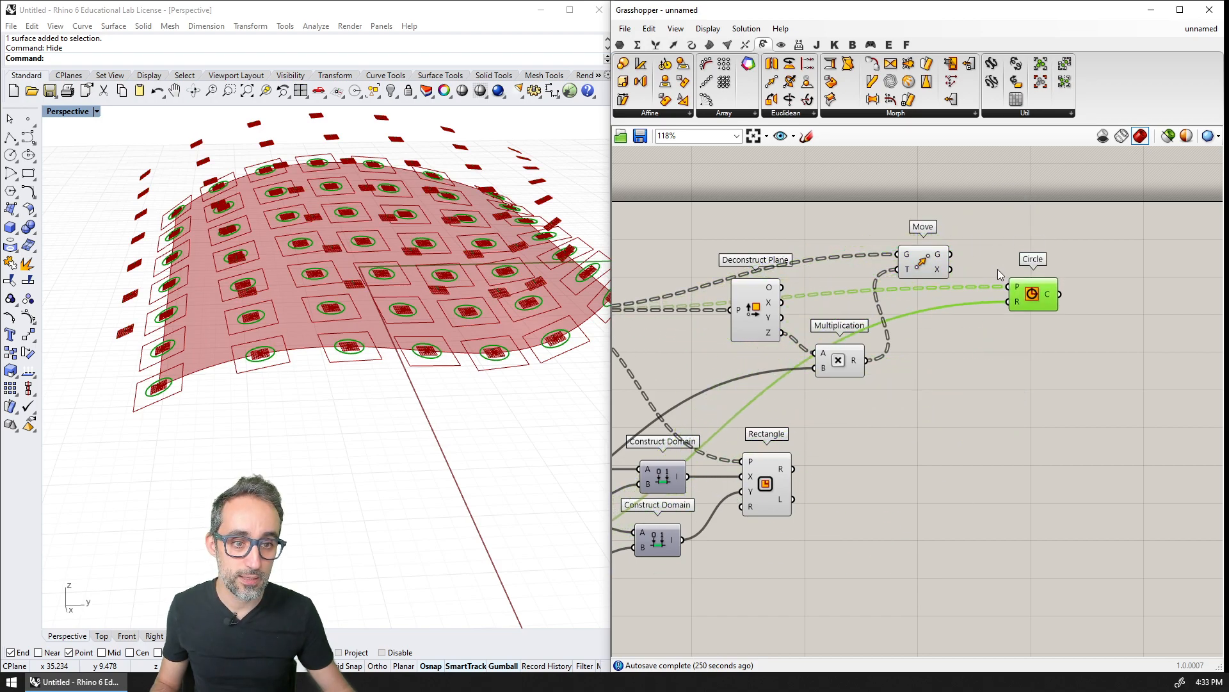
{"action": "left_click_drag", "start_coordinate": [951, 255], "coordinate": [1010, 287]}
Turn off the previews of the Move, Surface Frames and Deconstruct Plane components.
{"action": "right_click_drag", "start_coordinate": [448, 410], "coordinate": [420, 424]}
{"action": "right_click_drag", "start_coordinate": [749, 429], "coordinate": [917, 446]}
{"action": "mouse_move", "coordinate": [404, 486]}
{"action": "right_mouse_down"}
{"action": "mouse_move", "coordinate": [410, 436]}
{"action": "mouse_move", "coordinate": [386, 439]}
{"action": "mouse_move", "coordinate": [392, 474]}
{"action": "right_mouse_up"}
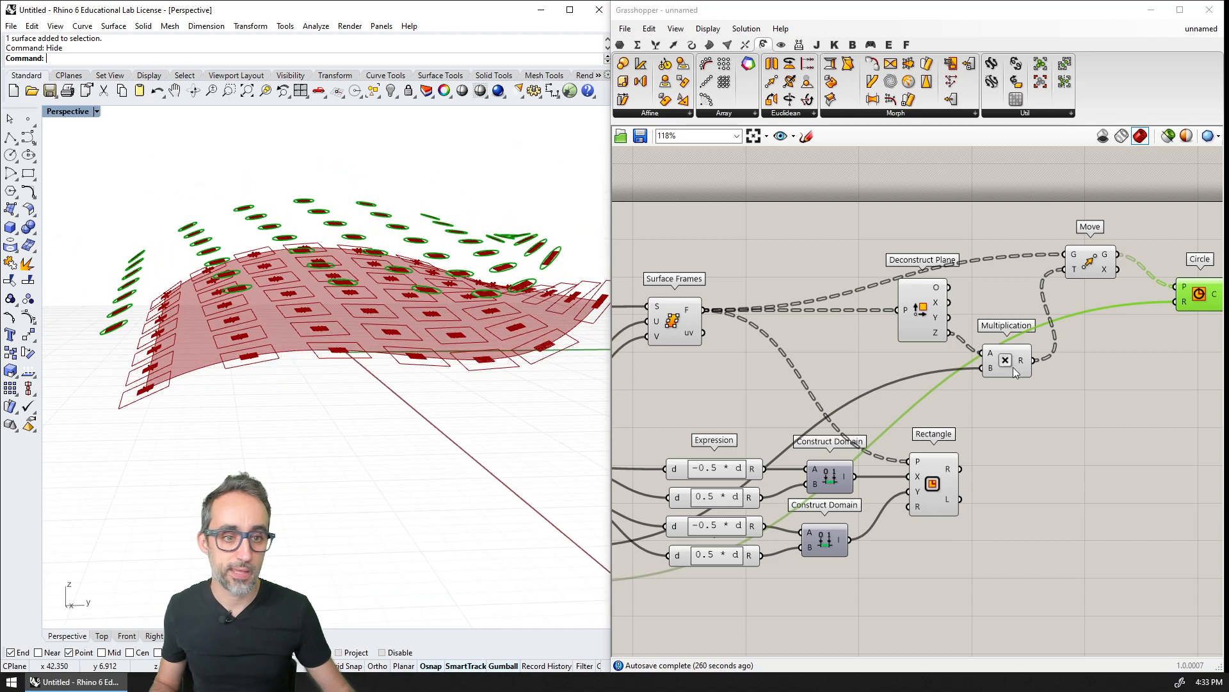
{"action": "left_click", "coordinate": [1090, 266]}
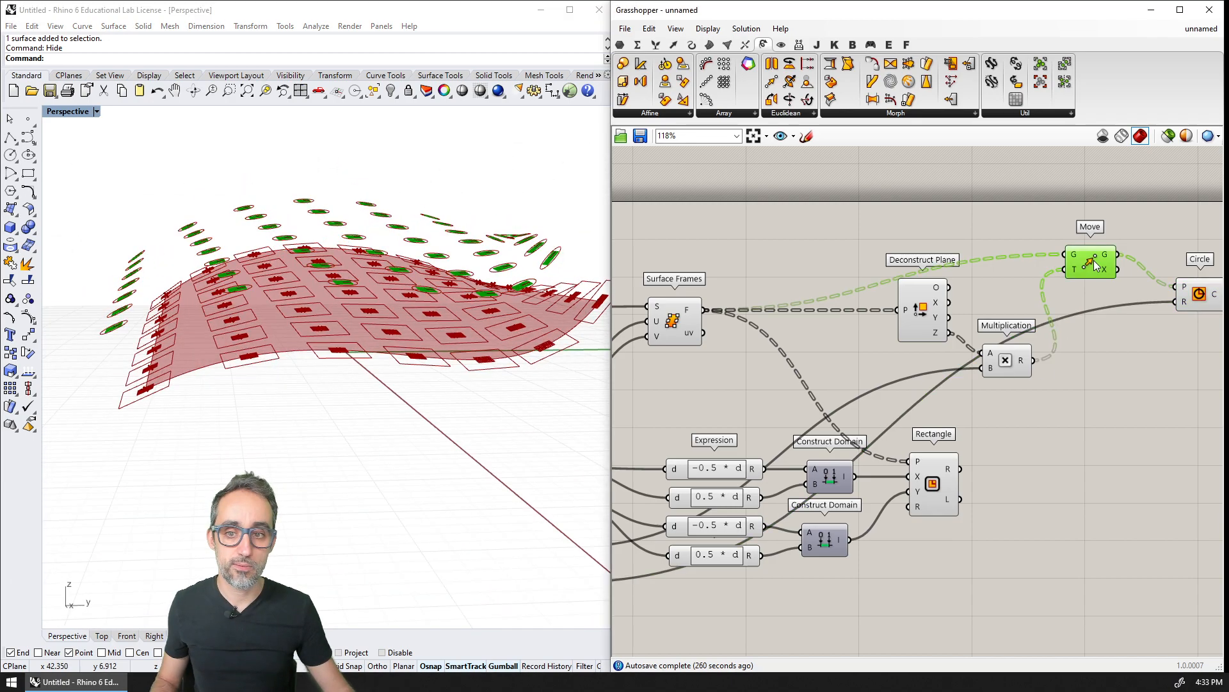
{"action": "left_click", "coordinate": [673, 320]}
{"action": "left_click", "coordinate": [926, 314]}
{"action": "right_click_drag", "start_coordinate": [457, 364], "coordinate": [398, 398]}
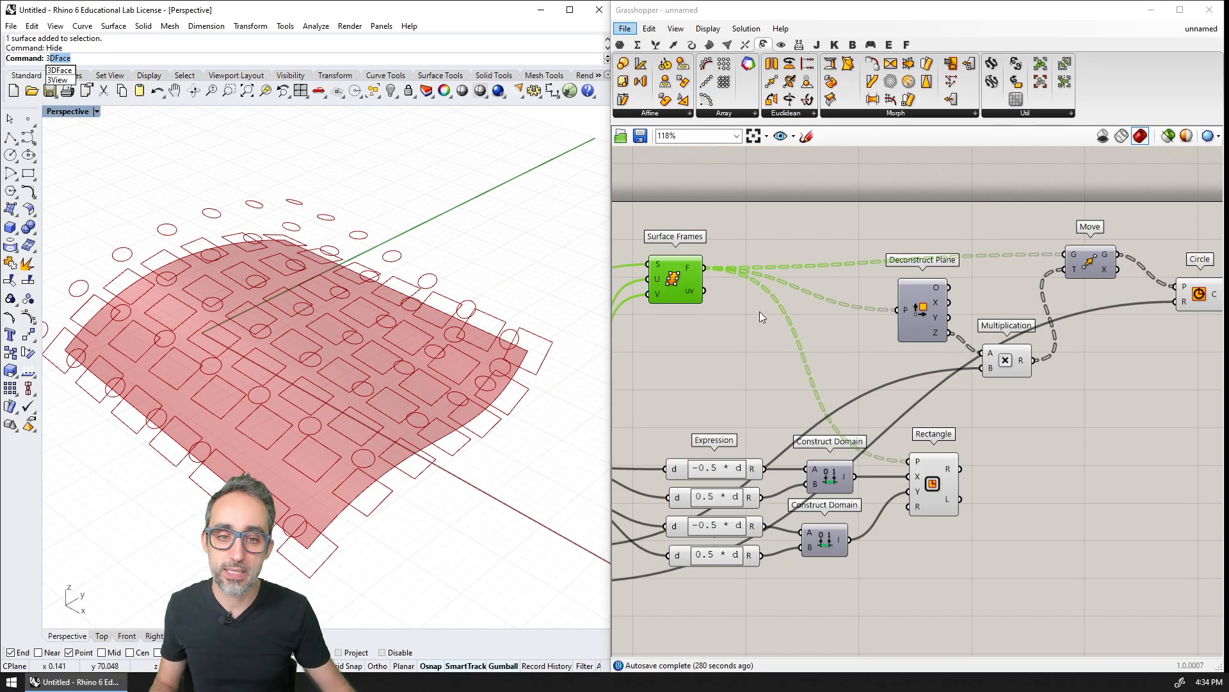
Add a Loft component beyond the Rectangle component.
{"action": "right_click_drag", "start_coordinate": [957, 380], "coordinate": [725, 368]}
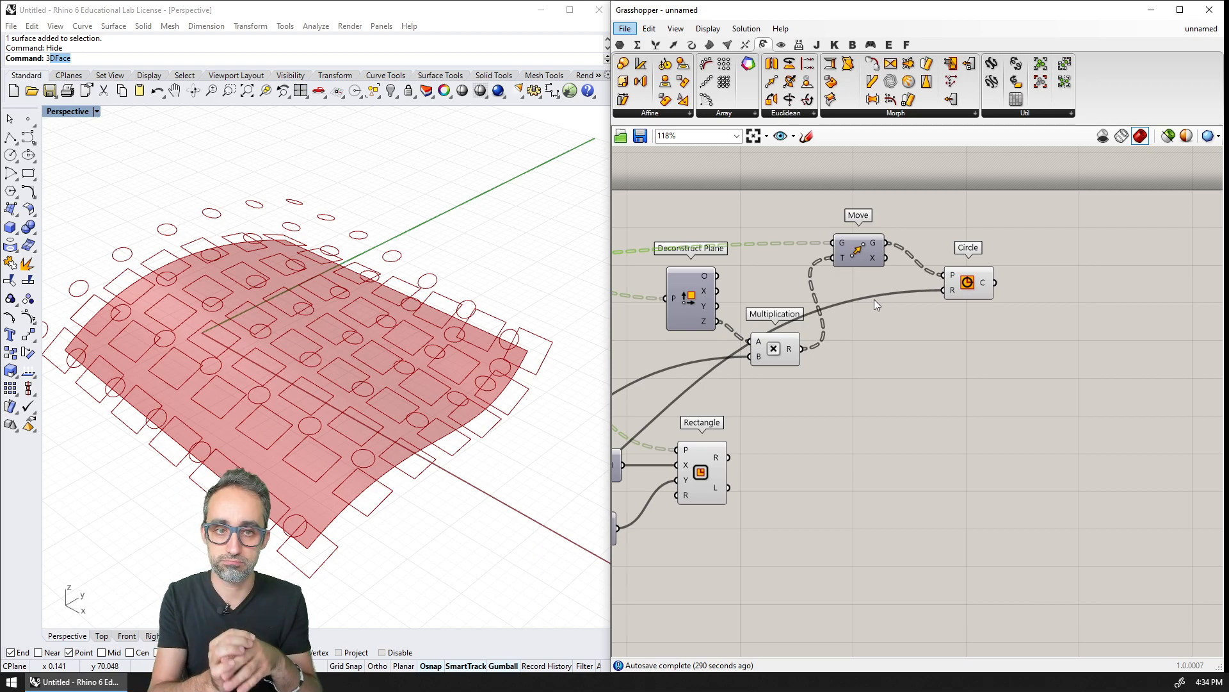
{"action": "left_click", "coordinate": [709, 44]}
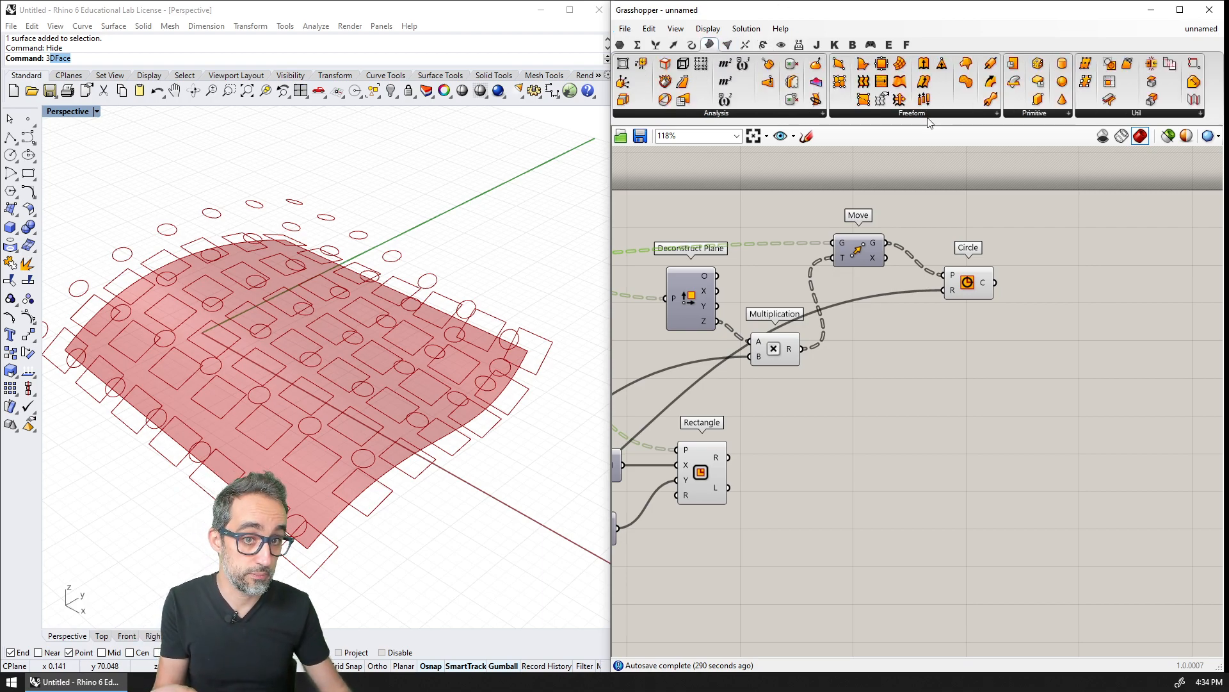
{"action": "left_click", "coordinate": [921, 118]}
{"action": "left_click", "coordinate": [858, 191]}
{"action": "left_click", "coordinate": [968, 413]}
{"action": "left_click_drag", "start_coordinate": [968, 410], "coordinate": [958, 430]}
{"action": "scroll", "coordinate": [877, 412], "scroll_direction": "down", "scroll_amount": 1}
{"action": "mouse_move", "coordinate": [877, 411]}
{"action": "right_mouse_down"}
{"action": "mouse_move", "coordinate": [1012, 397]}
{"action": "mouse_move", "coordinate": [944, 420]}
{"action": "mouse_move", "coordinate": [869, 418]}
{"action": "right_mouse_up"}
{"action": "scroll", "coordinate": [955, 420], "scroll_direction": "up", "scroll_amount": 2}
Place Loft beyond the Circle and feed both the Rectangle and Circle curves into its C input.
{"action": "left_click_drag", "start_coordinate": [743, 468], "coordinate": [817, 469]}
{"action": "left_click", "coordinate": [1058, 245]}
{"action": "scroll", "coordinate": [1008, 335], "scroll_direction": "down", "scroll_amount": 1}
{"action": "right_click_drag", "start_coordinate": [1007, 335], "coordinate": [892, 376]}
{"action": "left_click", "coordinate": [893, 442]}
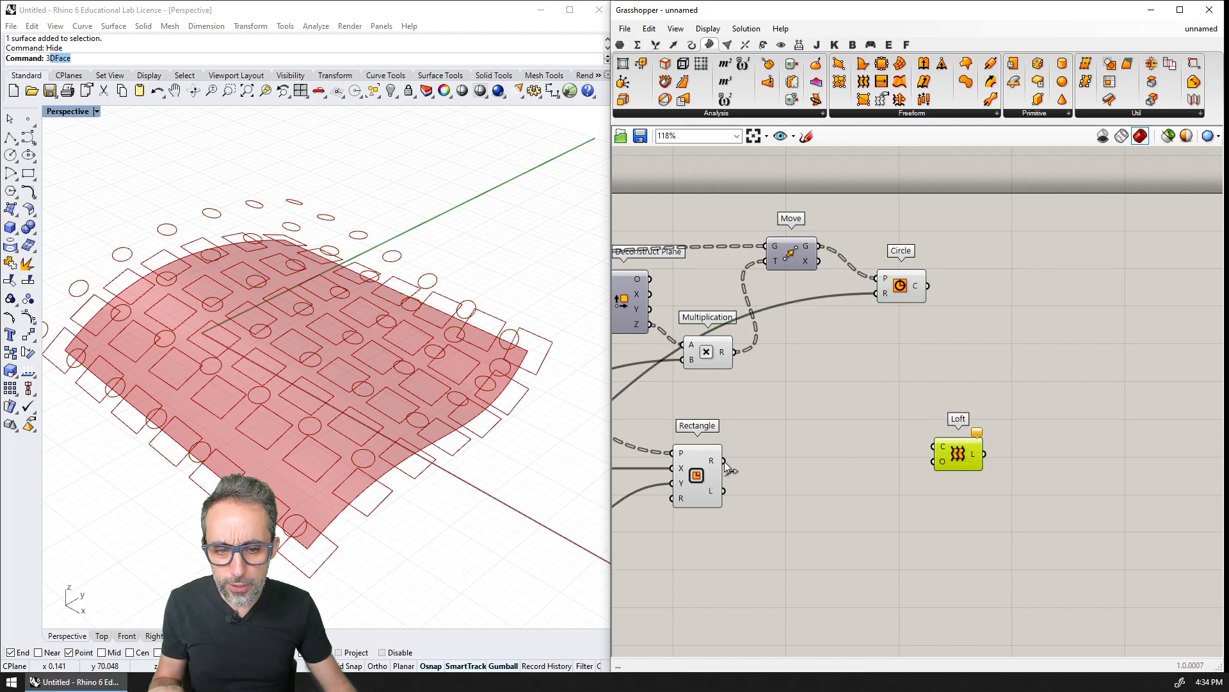
{"action": "left_click_drag", "start_coordinate": [752, 458], "coordinate": [1017, 391]}
{"action": "left_click_drag", "start_coordinate": [928, 285], "coordinate": [978, 375]}
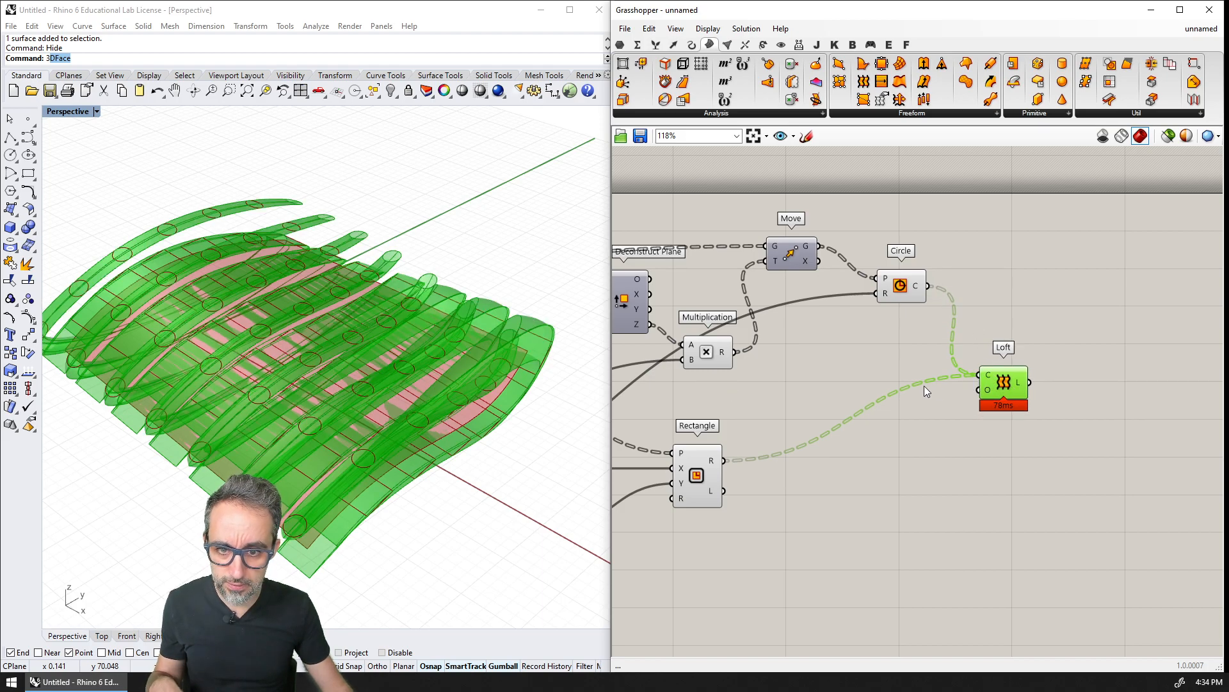
Bake the Loft result into Rhino with the default attributes.
{"action": "right_click_drag", "start_coordinate": [499, 454], "coordinate": [488, 412]}
{"action": "right_click_drag", "start_coordinate": [425, 521], "coordinate": [287, 502]}
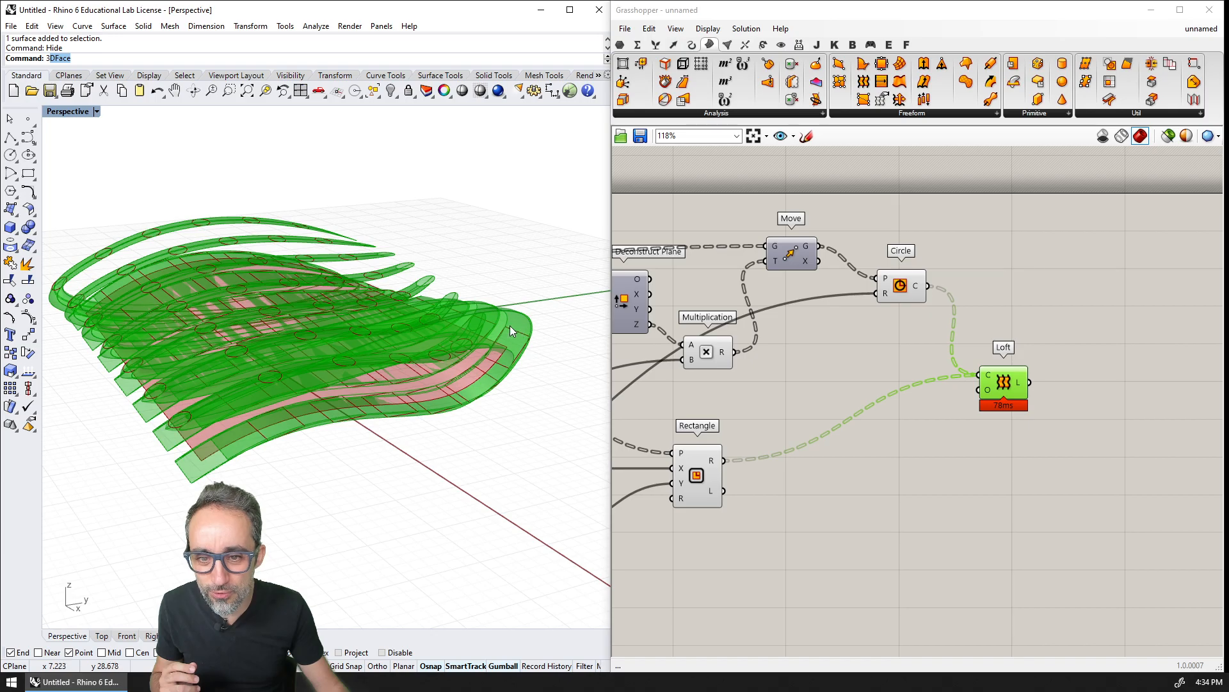
{"action": "right_click_drag", "start_coordinate": [398, 359], "coordinate": [305, 428]}
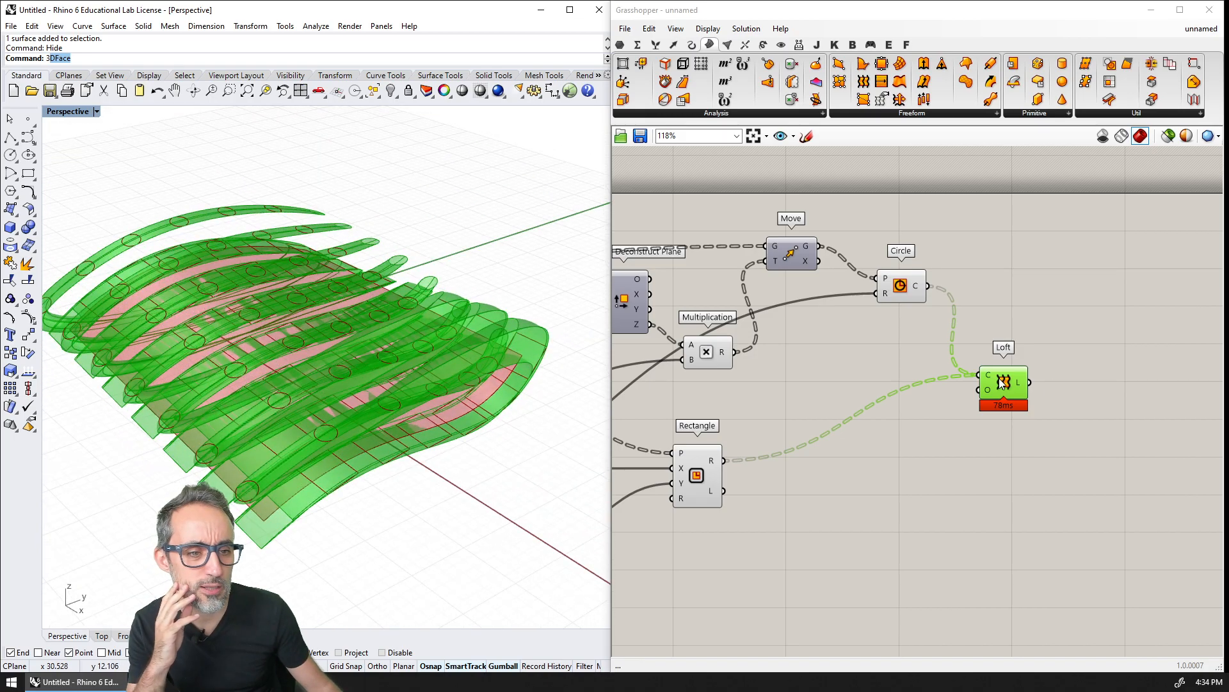
{"action": "right_click", "coordinate": [1022, 383]}
{"action": "left_click", "coordinate": [1050, 403]}
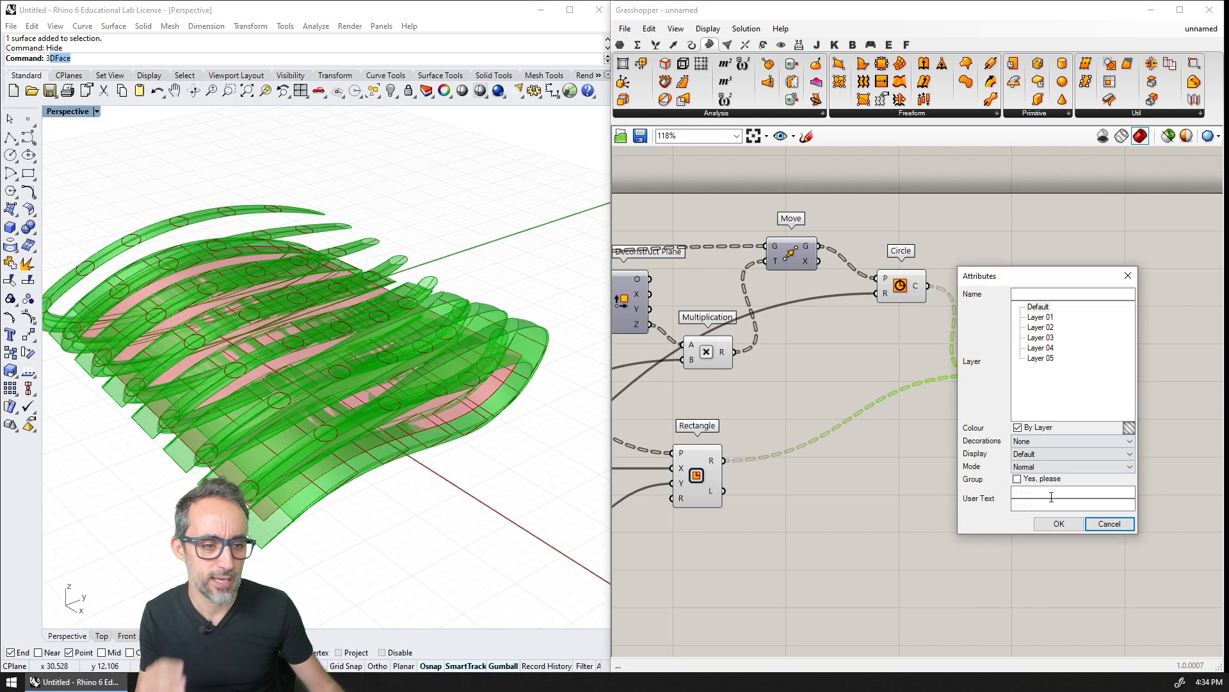
{"action": "left_click", "coordinate": [1050, 520]}
Select the baked loft polysurfaces and move them clear of the Grasshopper preview.
{"action": "right_click_drag", "start_coordinate": [294, 377], "coordinate": [397, 365]}
{"action": "scroll", "coordinate": [397, 365], "scroll_direction": "down", "scroll_amount": 5}
{"action": "left_click_drag", "start_coordinate": [451, 412], "coordinate": [362, 405]}
{"action": "key", "text": "ctrl+z"}
{"action": "left_click_drag", "start_coordinate": [528, 301], "coordinate": [300, 367]}
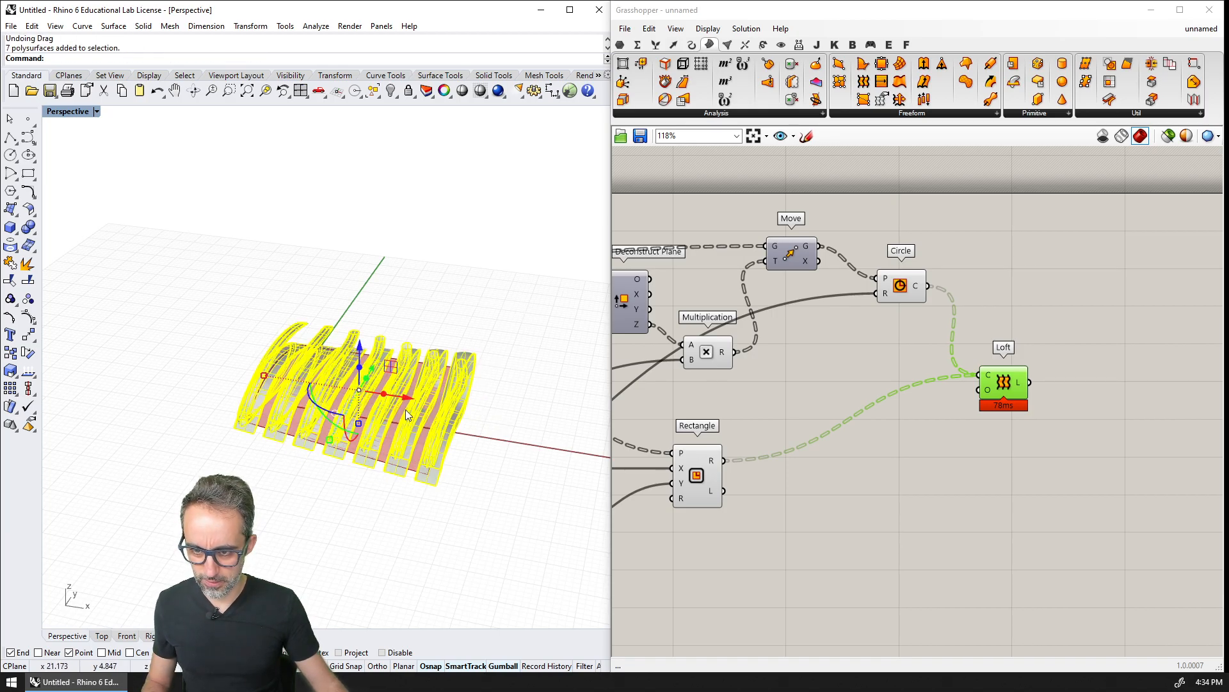
{"action": "left_click_drag", "start_coordinate": [444, 417], "coordinate": [439, 301]}
{"action": "key", "text": "Escape"}
{"action": "scroll", "coordinate": [439, 302], "scroll_direction": "up", "scroll_amount": 8}
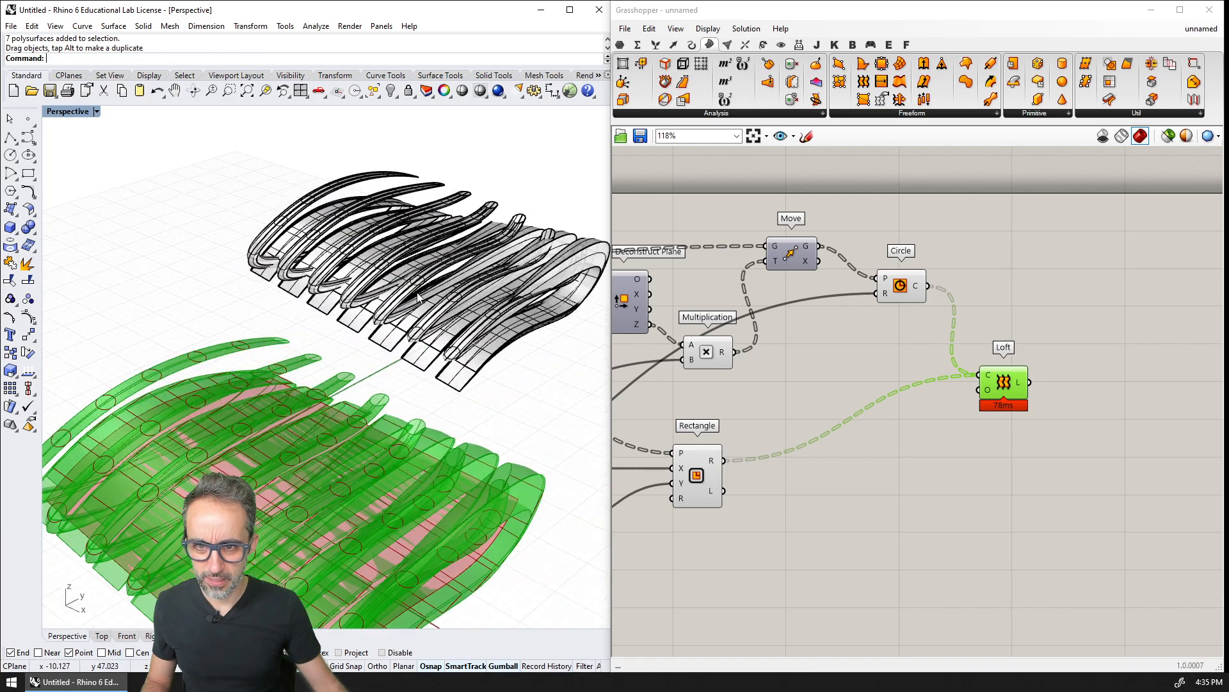
Set the Perspective viewport's display mode to Rendered to inspect the baked lofts.
{"action": "right_click_drag", "start_coordinate": [509, 333], "coordinate": [393, 366]}
{"action": "left_click", "coordinate": [75, 113]}
{"action": "left_click", "coordinate": [94, 170]}
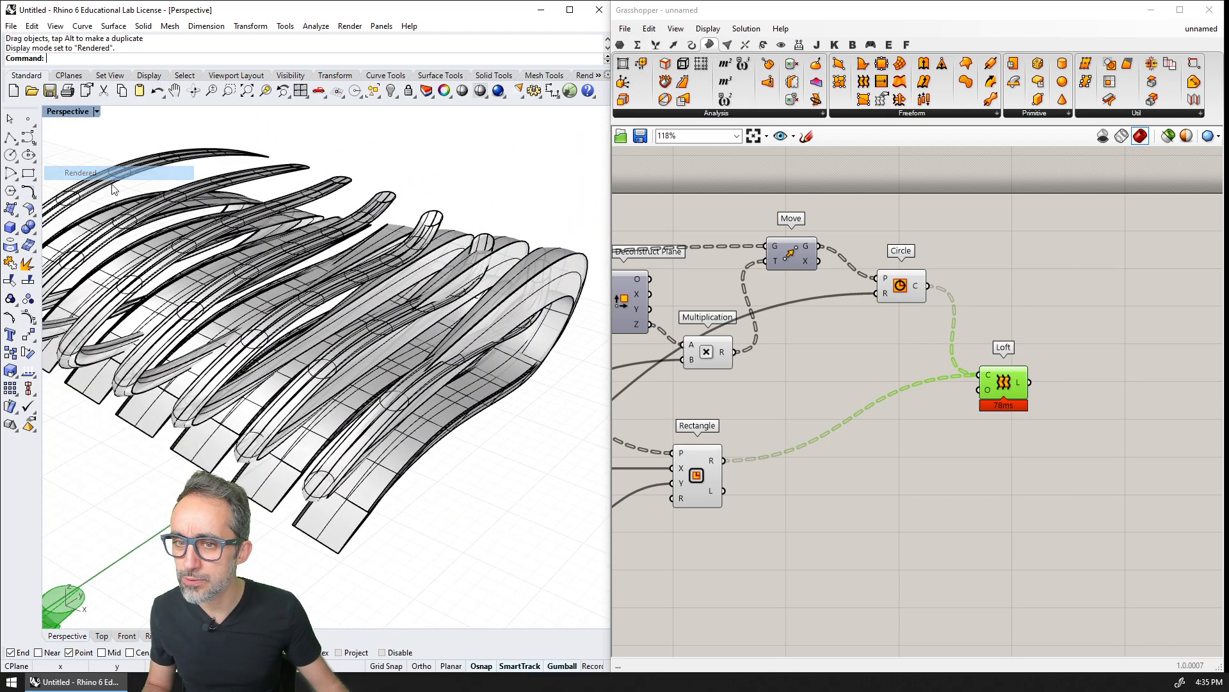
Delete all the baked loft polysurfaces from the Rhino model.
{"action": "right_click_drag", "start_coordinate": [438, 404], "coordinate": [424, 380]}
{"action": "scroll", "coordinate": [425, 384], "scroll_direction": "down", "scroll_amount": 4}
{"action": "right_click_drag", "start_coordinate": [427, 425], "coordinate": [428, 472]}
{"action": "mouse_move", "coordinate": [471, 416]}
{"action": "right_mouse_down"}
{"action": "mouse_move", "coordinate": [480, 362]}
{"action": "mouse_move", "coordinate": [493, 416]}
{"action": "right_mouse_up"}
{"action": "left_click_drag", "start_coordinate": [483, 389], "coordinate": [253, 204]}
{"action": "key", "text": "Delete"}
{"action": "left_click", "coordinate": [211, 154]}
{"action": "key", "text": "Delete"}
Set the Perspective viewport's display mode to Ghosted and inspect the loft preview from several angles.
{"action": "right_click", "coordinate": [64, 113]}
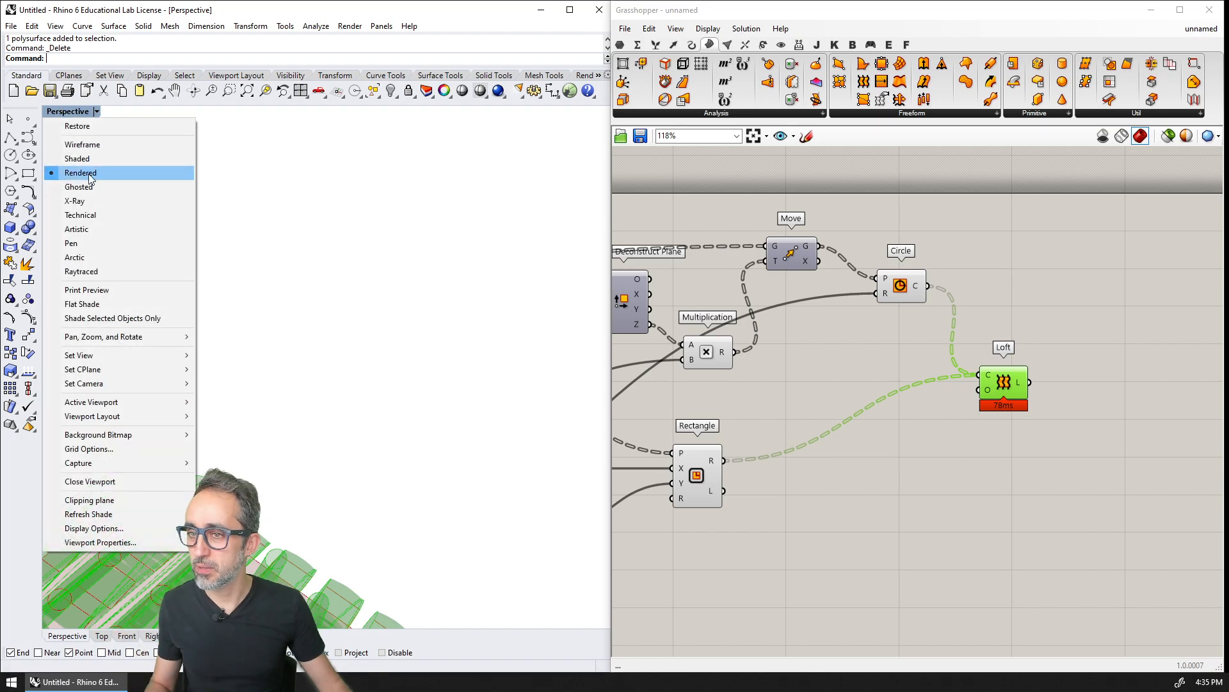
{"action": "left_click", "coordinate": [78, 186]}
{"action": "scroll", "coordinate": [324, 220], "scroll_direction": "up", "scroll_amount": 5}
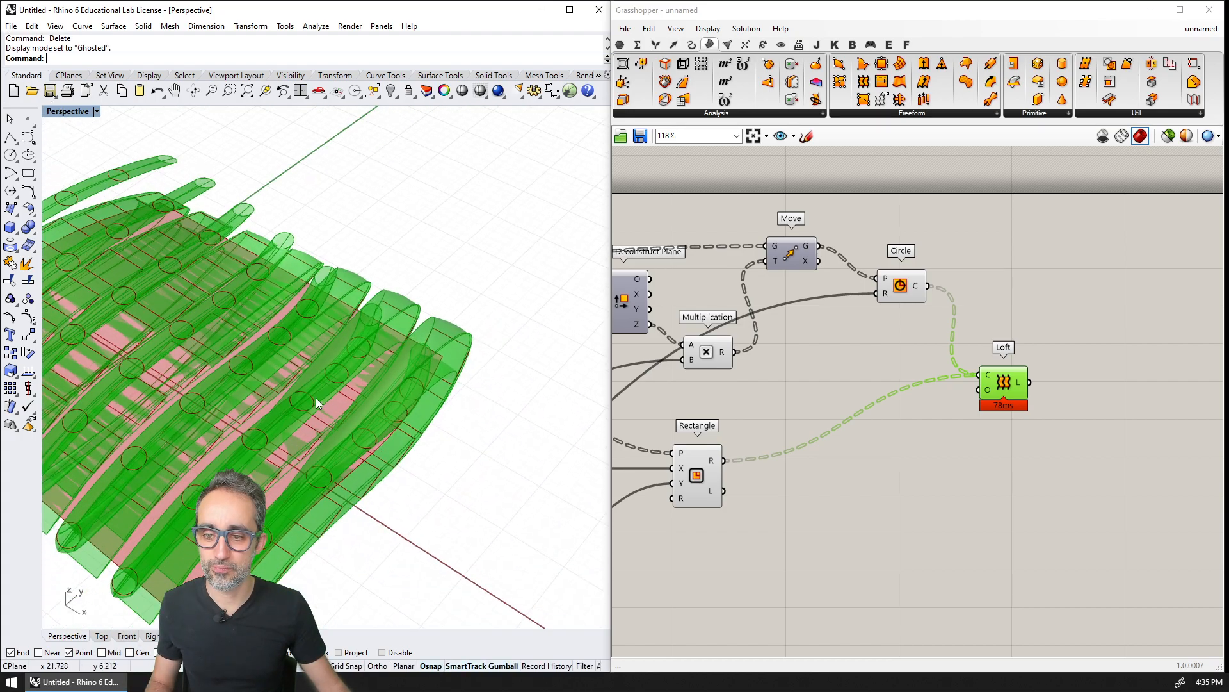
{"action": "right_click_drag", "start_coordinate": [318, 401], "coordinate": [412, 349], "text": "shift"}
{"action": "scroll", "coordinate": [409, 345], "scroll_direction": "down", "scroll_amount": 4}
{"action": "right_click_drag", "start_coordinate": [321, 321], "coordinate": [435, 393], "text": "shift"}
{"action": "right_click_drag", "start_coordinate": [435, 394], "coordinate": [432, 437]}
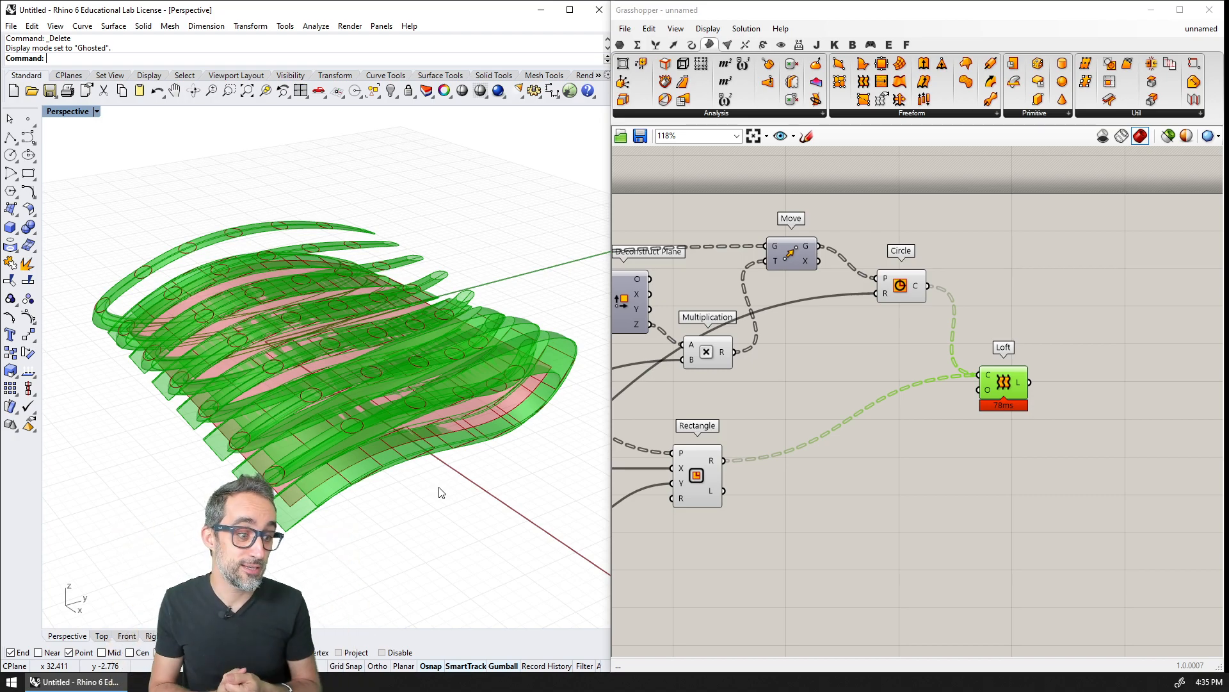
{"action": "right_click_drag", "start_coordinate": [439, 492], "coordinate": [450, 437]}
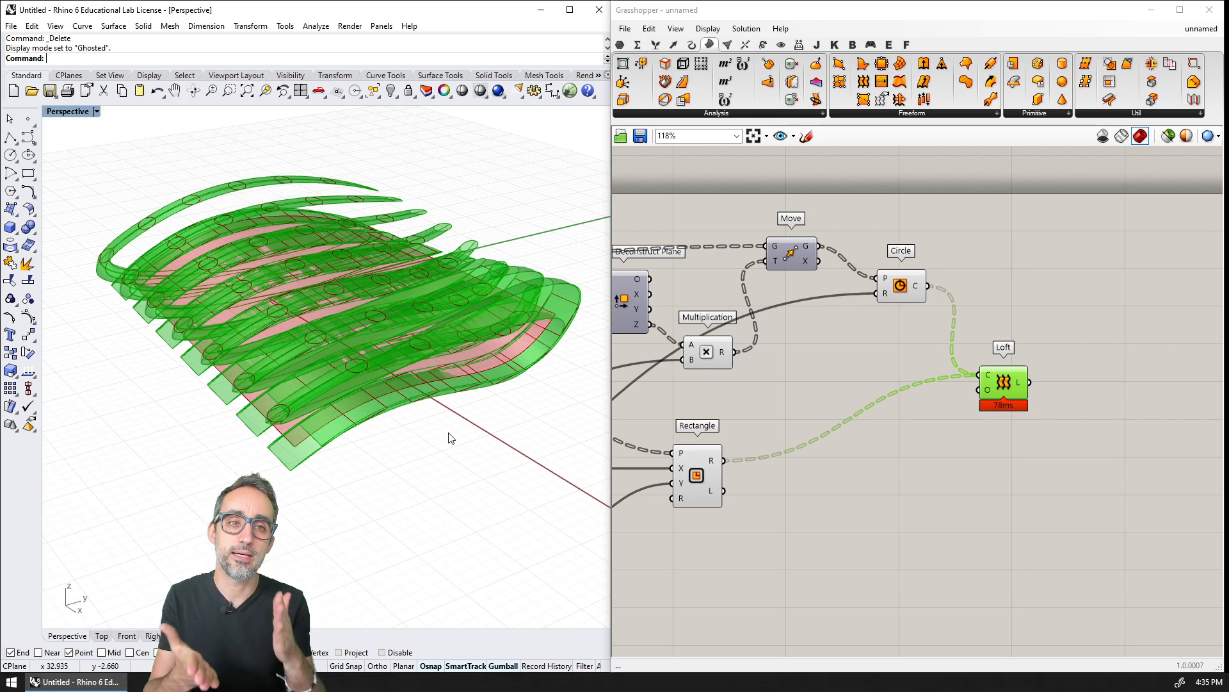
Add a Panel fed by the Rectangle's R output and enlarge it to show several branches of the list.
{"action": "double_click", "coordinate": [854, 475]}
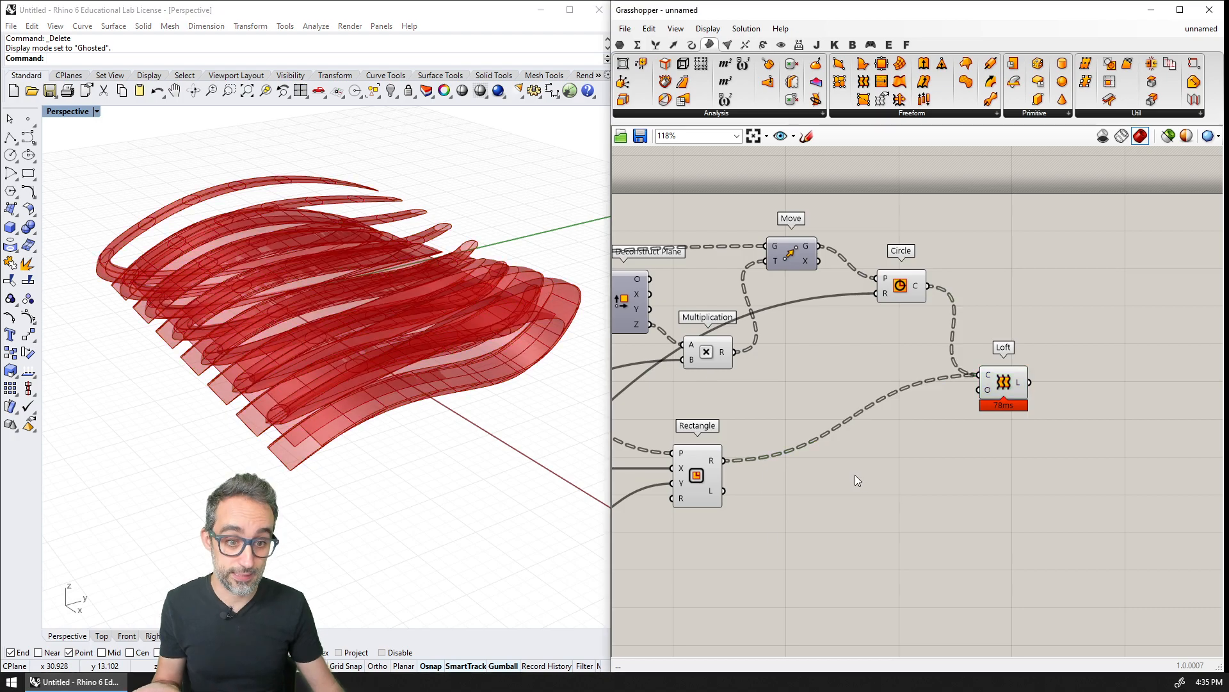
{"action": "type", "text": "panel"}
{"action": "key", "text": "Return"}
{"action": "right_click_drag", "start_coordinate": [749, 457], "coordinate": [761, 348]}
{"action": "left_click_drag", "start_coordinate": [738, 351], "coordinate": [830, 375]}
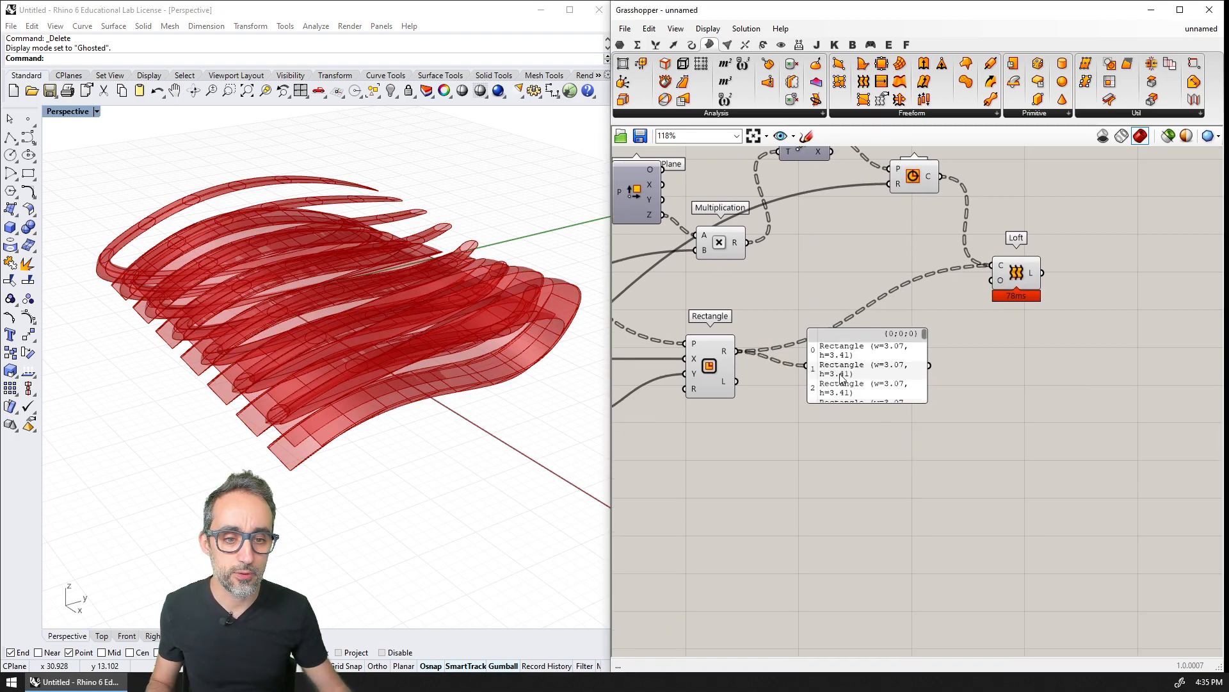
{"action": "left_click_drag", "start_coordinate": [925, 400], "coordinate": [1028, 648]}
{"action": "right_click_drag", "start_coordinate": [1047, 597], "coordinate": [943, 478]}
{"action": "scroll", "coordinate": [880, 449], "scroll_direction": "down", "scroll_amount": 2}
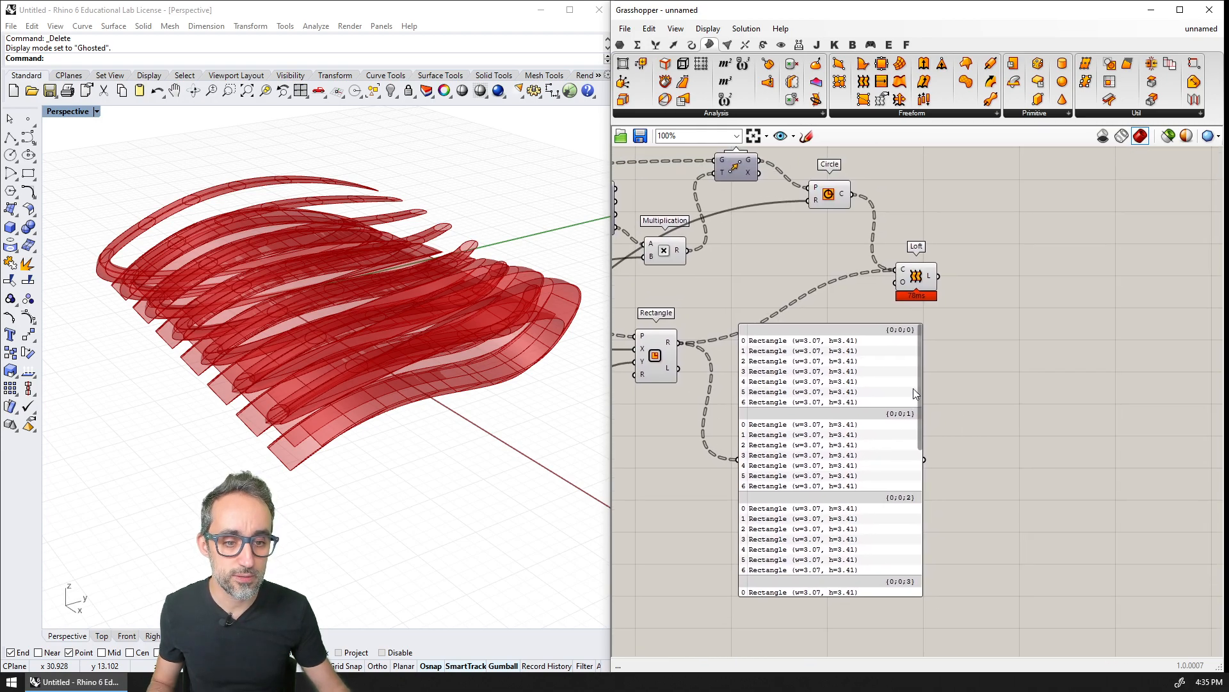
Examine the branches and items of the rectangle list in the panel, from the first branch to the last and back.
{"action": "scroll", "coordinate": [913, 391], "scroll_direction": "up", "scroll_amount": 1}
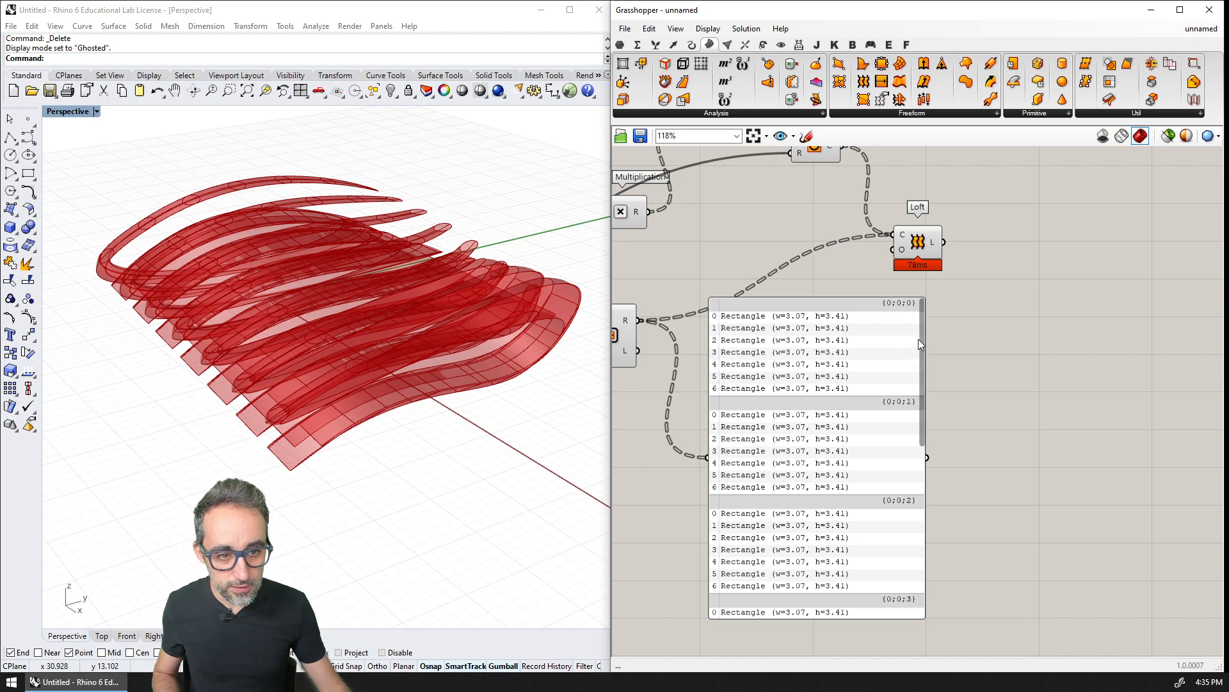
{"action": "left_click_drag", "start_coordinate": [922, 337], "coordinate": [896, 308]}
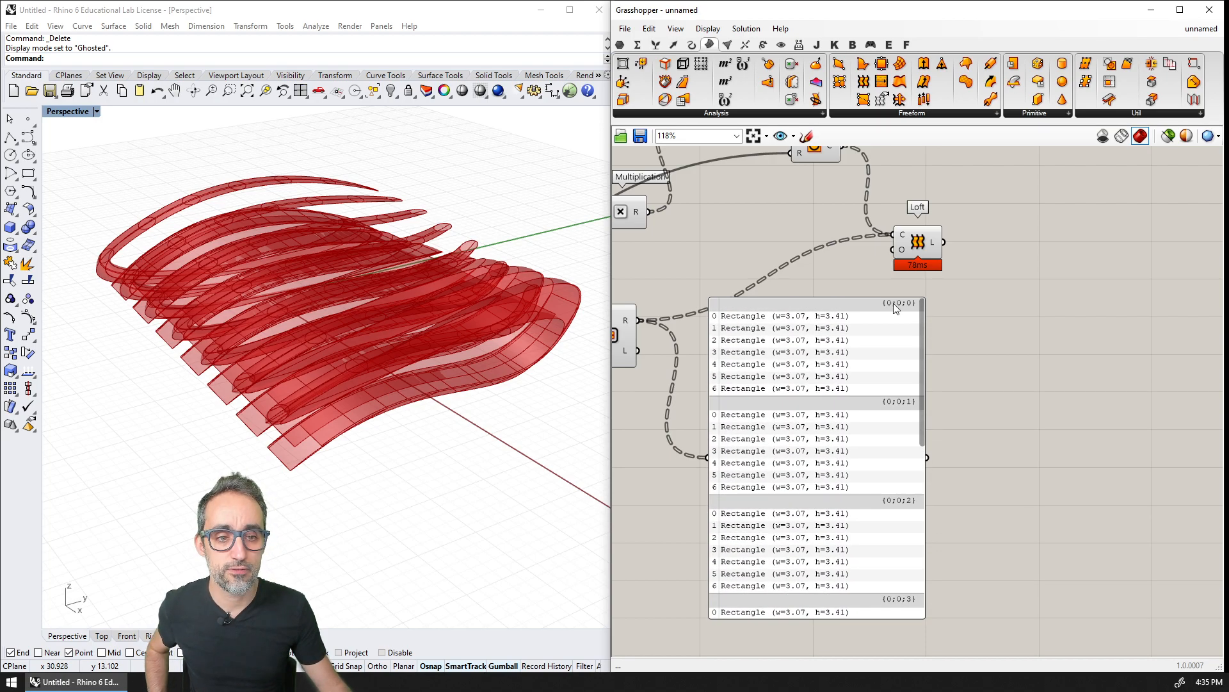
{"action": "scroll", "coordinate": [894, 499], "scroll_direction": "down", "scroll_amount": 3}
{"action": "scroll", "coordinate": [909, 486], "scroll_direction": "up", "scroll_amount": 2}
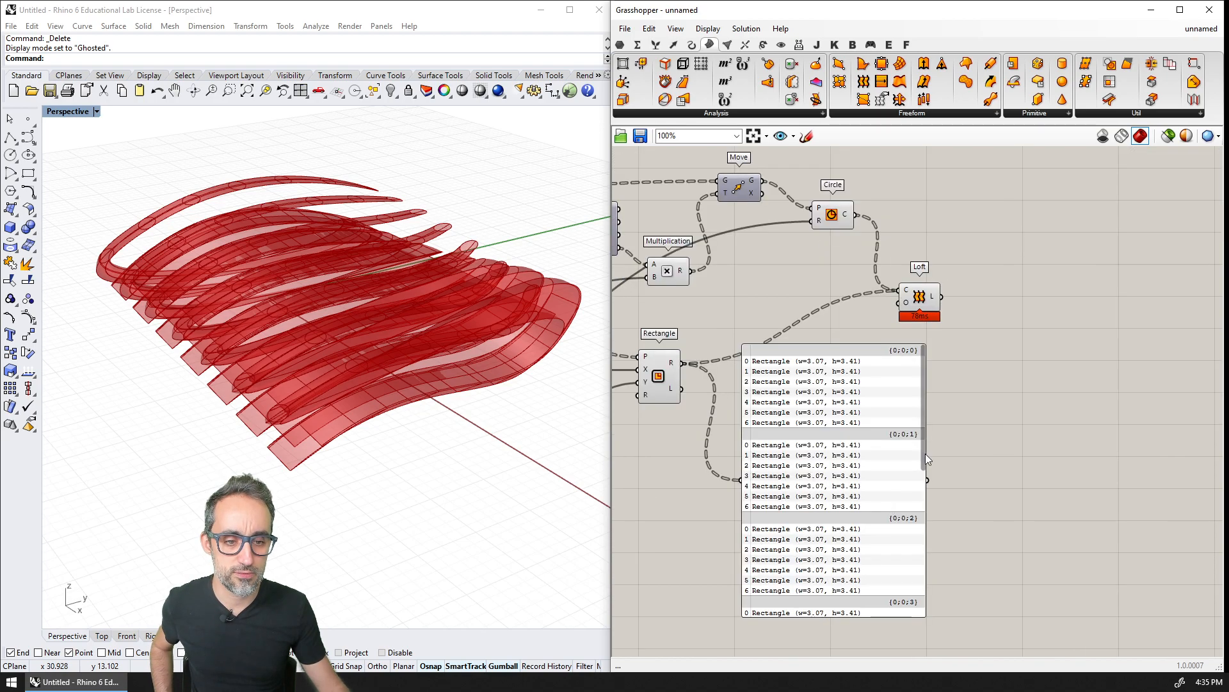
{"action": "left_click_drag", "start_coordinate": [924, 446], "coordinate": [924, 628]}
{"action": "scroll", "coordinate": [911, 537], "scroll_direction": "up", "scroll_amount": 1}
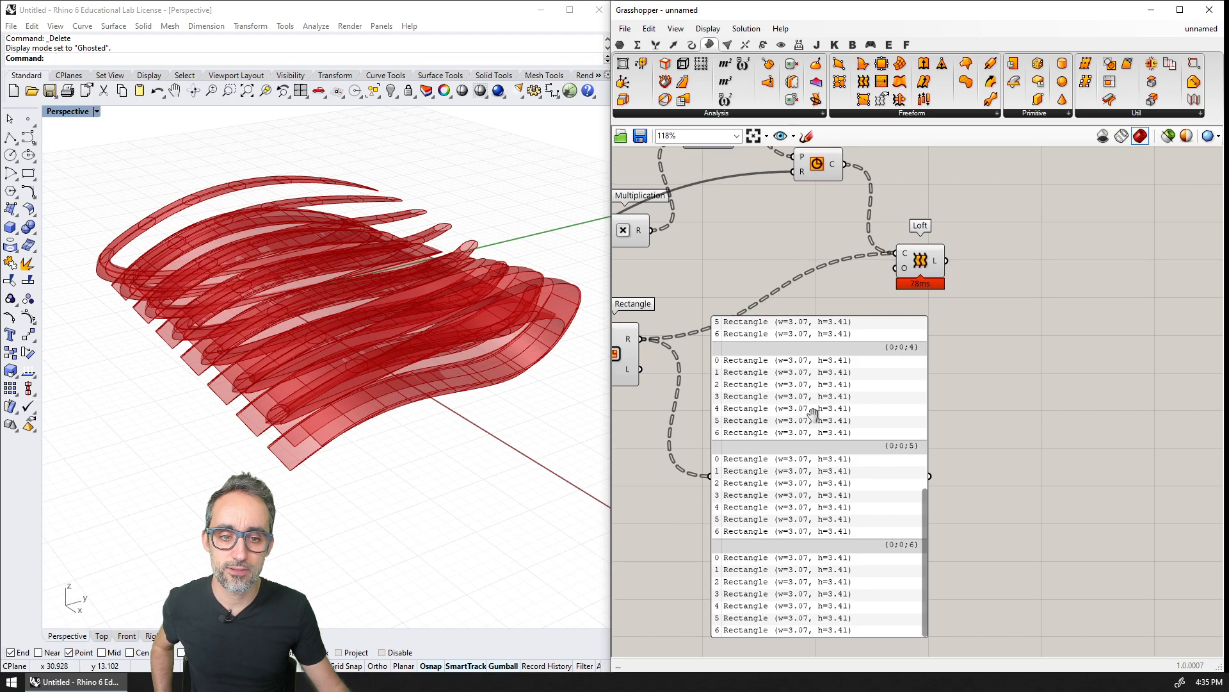
{"action": "scroll", "coordinate": [806, 422], "scroll_direction": "down", "scroll_amount": 1}
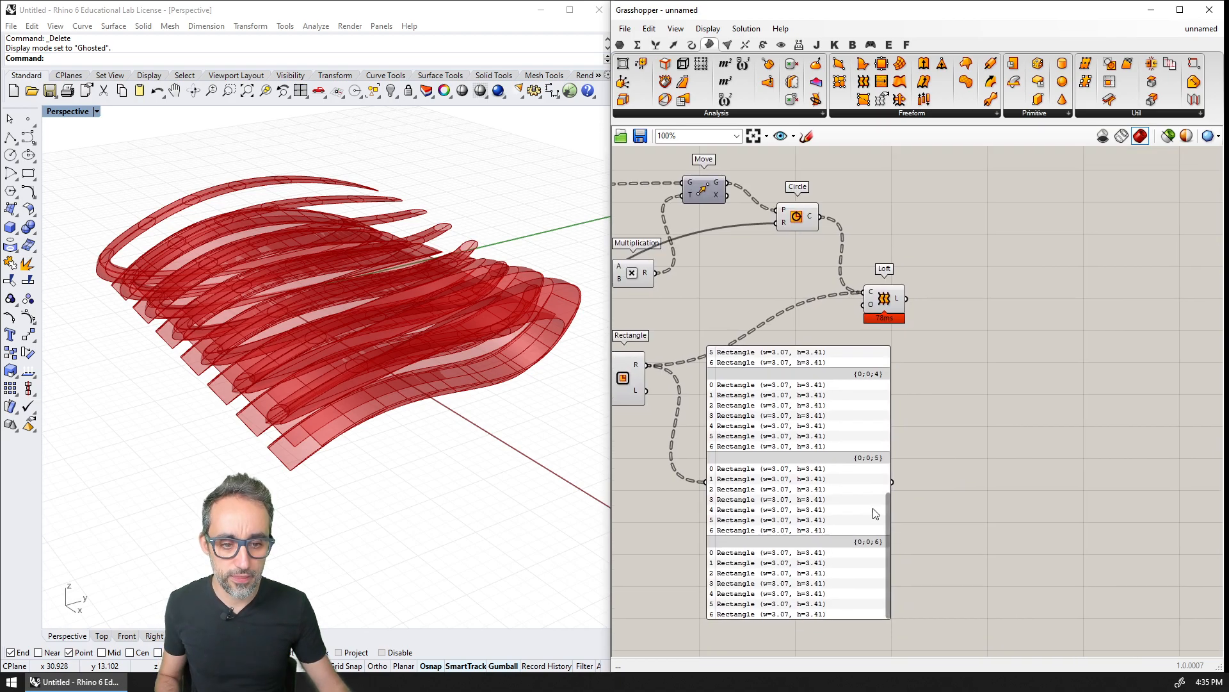
{"action": "left_click_drag", "start_coordinate": [888, 519], "coordinate": [893, 342]}
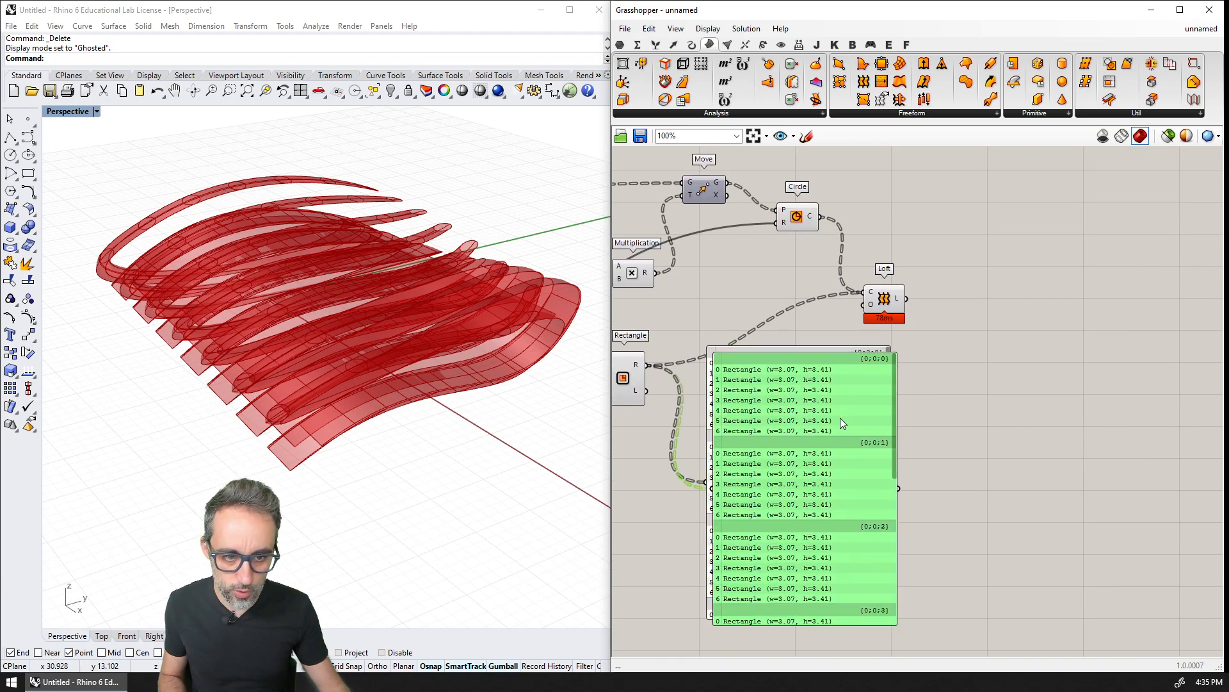
Duplicate the panel beside the original and feed the copy from the Circle's C output.
{"action": "left_click_drag", "start_coordinate": [836, 417], "coordinate": [1045, 413], "text": "alt"}
{"action": "left_click_drag", "start_coordinate": [823, 218], "coordinate": [968, 482]}
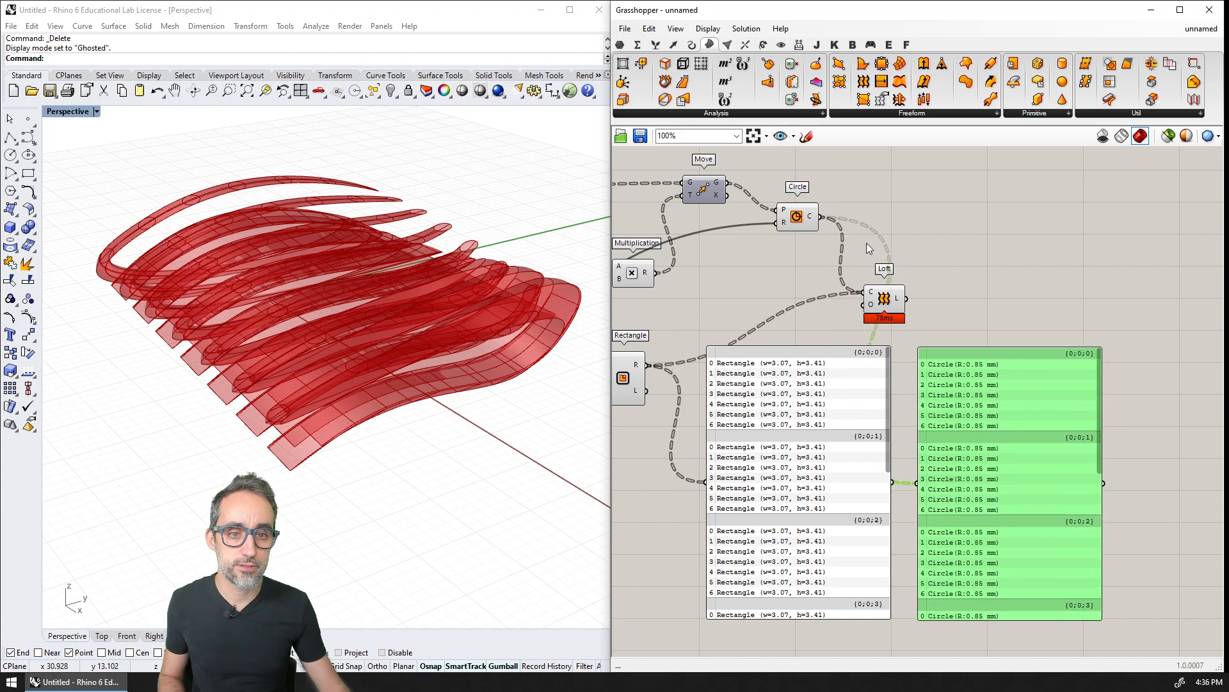
{"action": "scroll", "coordinate": [924, 266], "scroll_direction": "up", "scroll_amount": 1}
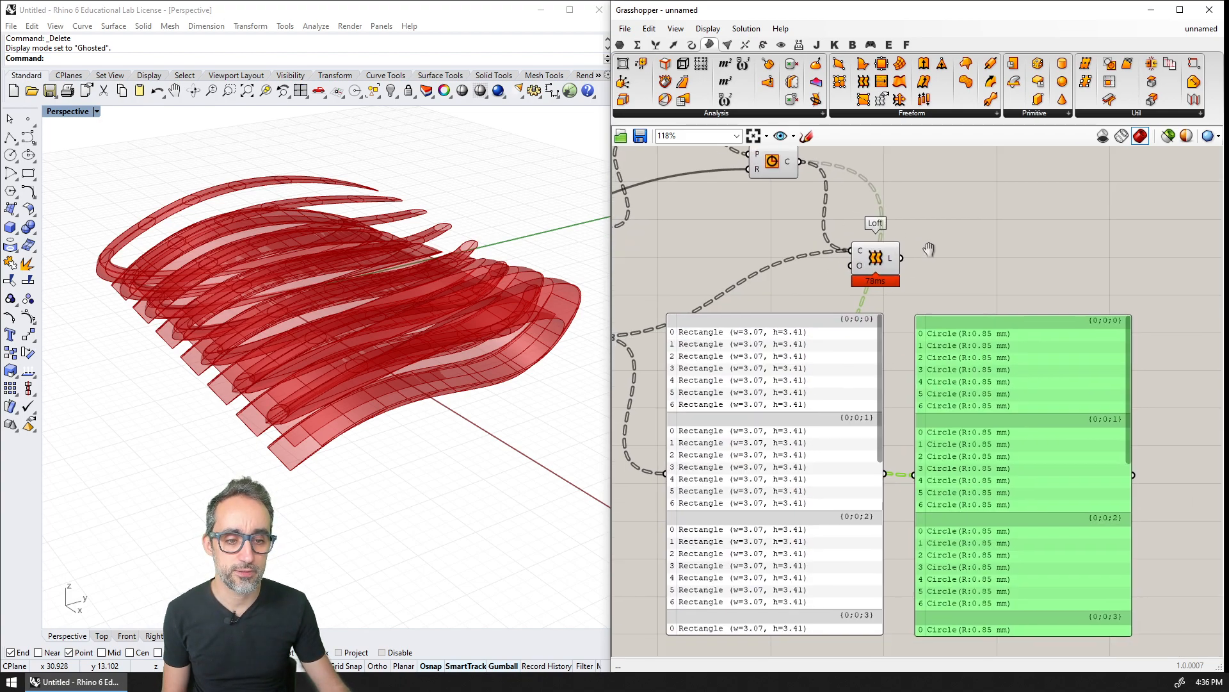
{"action": "left_click", "coordinate": [954, 269]}
{"action": "right_click_drag", "start_coordinate": [1004, 322], "coordinate": [1001, 298]}
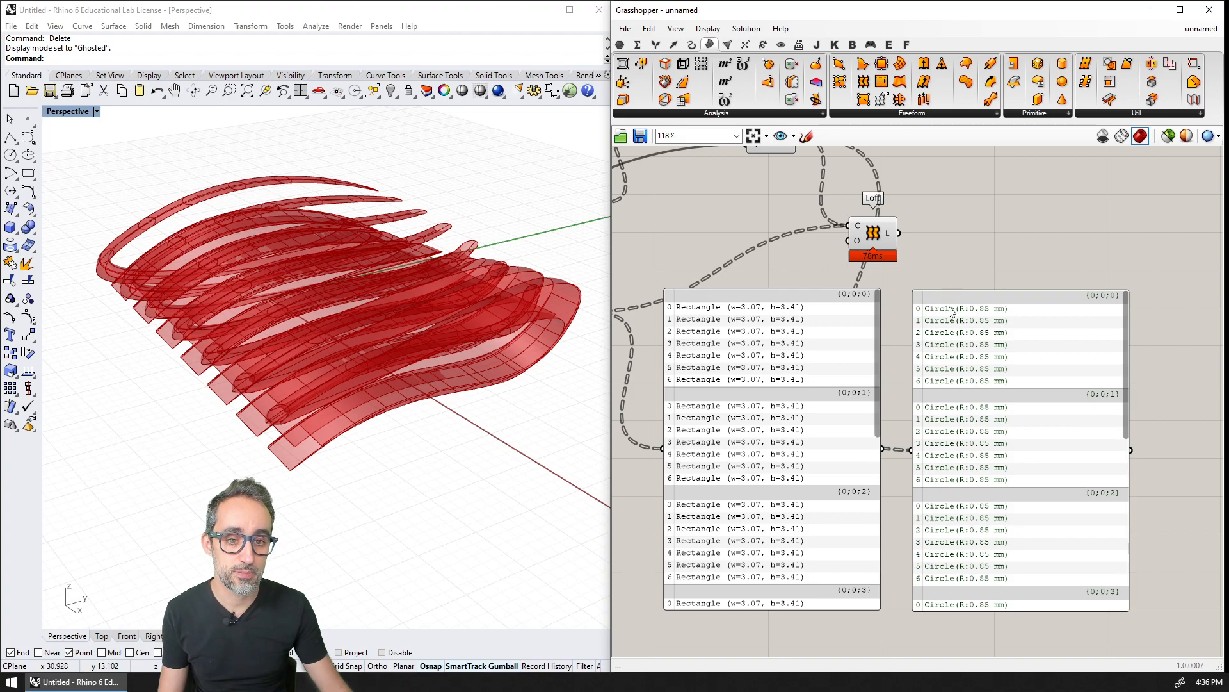
{"action": "right_click_drag", "start_coordinate": [941, 383], "coordinate": [908, 422]}
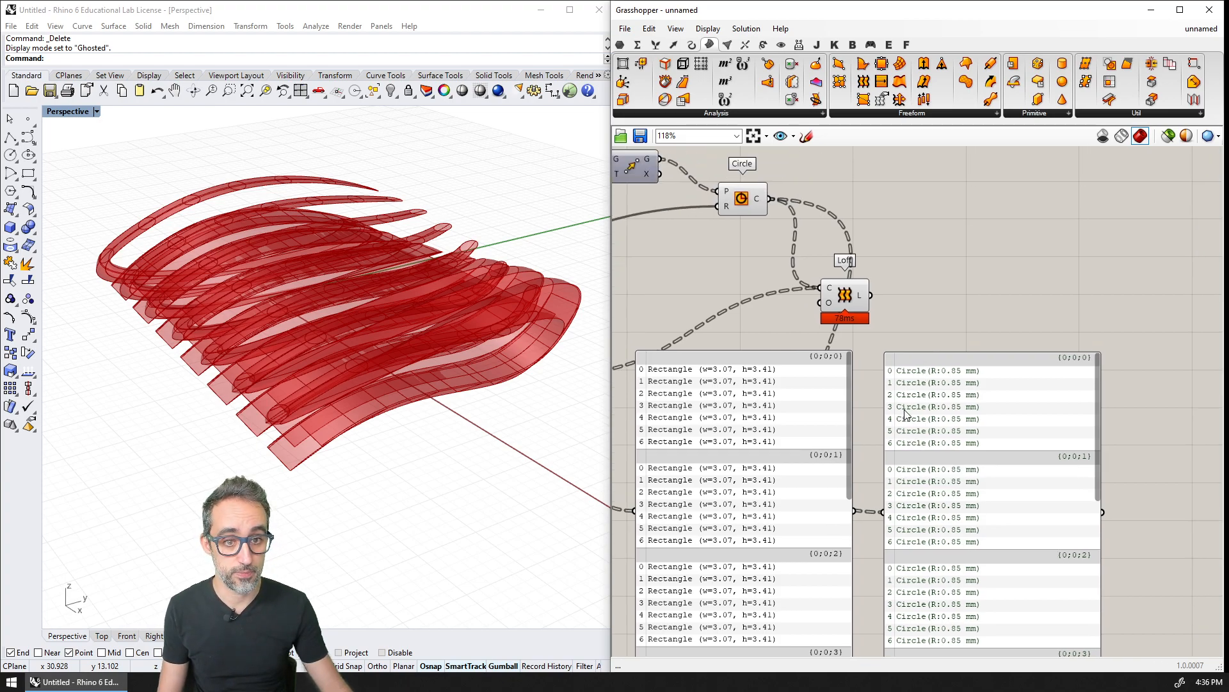
Move the Loft component away from the two panels, roughly level with the Circle component.
{"action": "left_click_drag", "start_coordinate": [852, 292], "coordinate": [951, 202]}
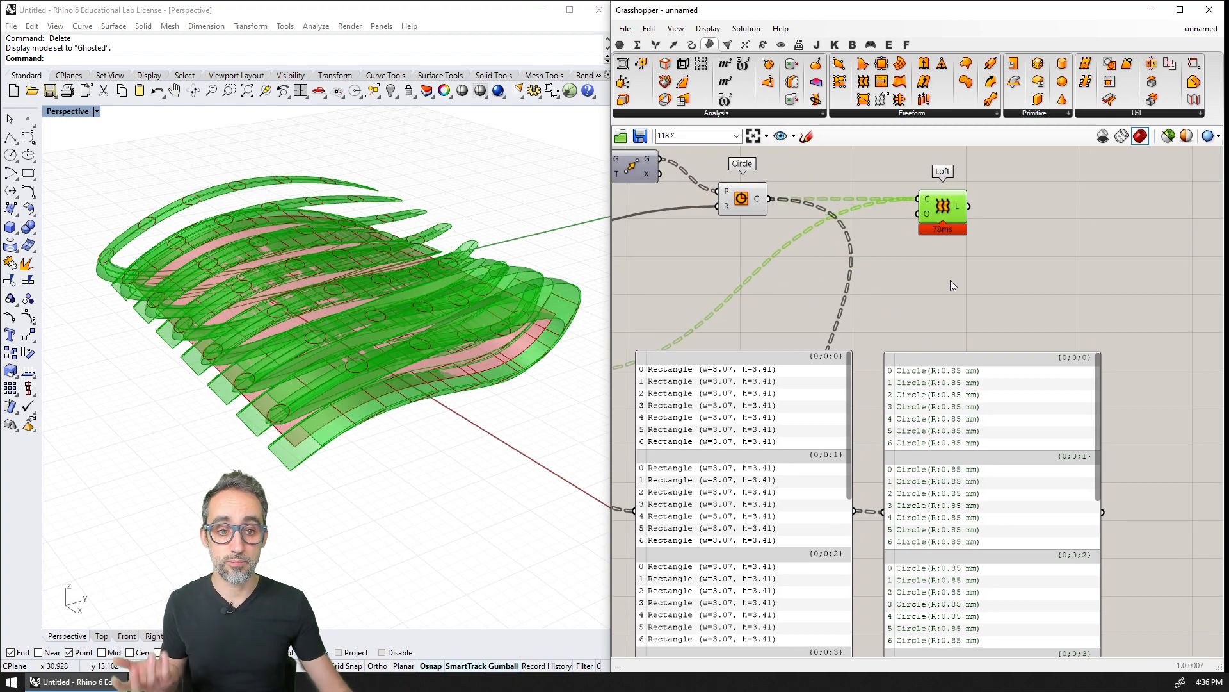
{"action": "scroll", "coordinate": [949, 251], "scroll_direction": "down", "scroll_amount": 2}
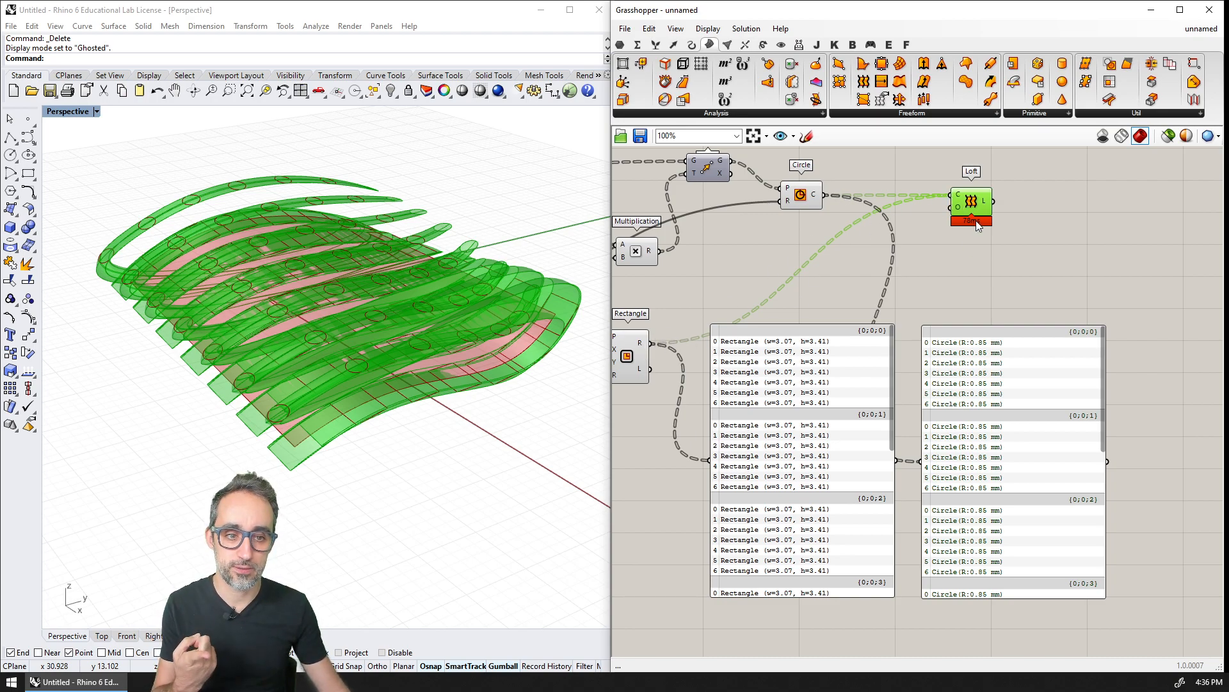
{"action": "right_click_drag", "start_coordinate": [982, 261], "coordinate": [919, 250]}
{"action": "scroll", "coordinate": [918, 250], "scroll_direction": "down", "scroll_amount": 1}
{"action": "scroll", "coordinate": [897, 325], "scroll_direction": "up", "scroll_amount": 1}
{"action": "right_click_drag", "start_coordinate": [897, 333], "coordinate": [875, 429]}
Place another copy of the panel beyond Loft and feed it both the Rectangle's R and the Circle's C outputs.
{"action": "left_click", "coordinate": [888, 464]}
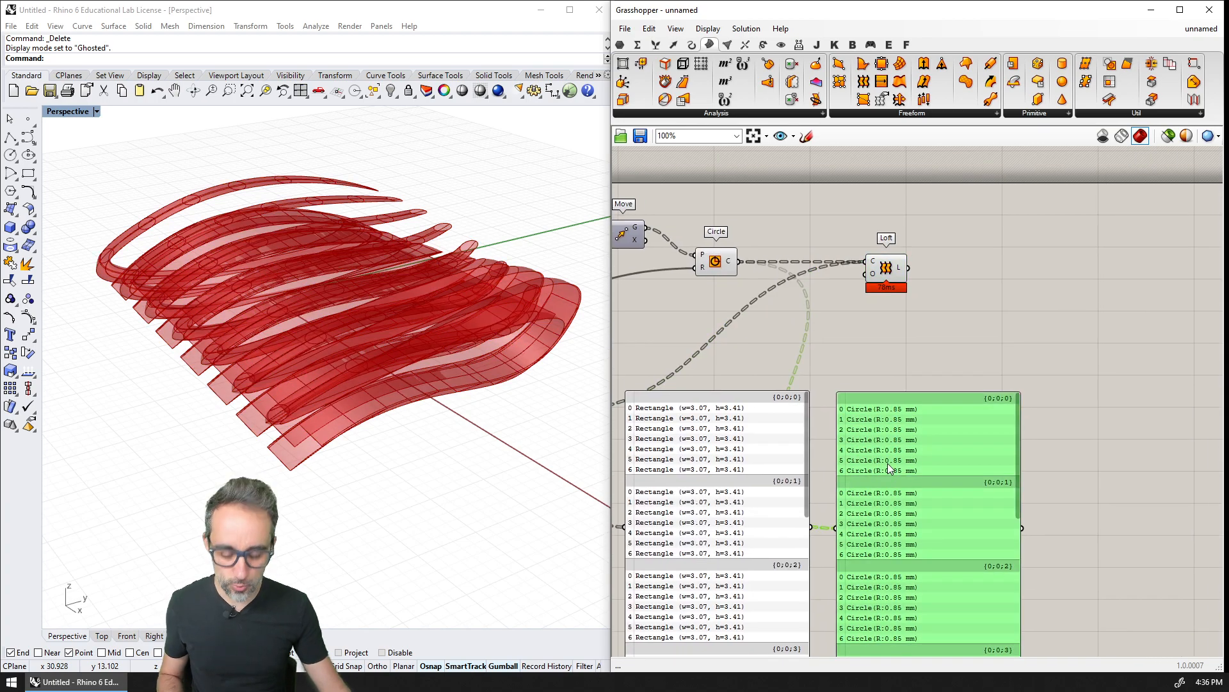
{"action": "left_click_drag", "start_coordinate": [887, 464], "coordinate": [993, 201], "text": "alt"}
{"action": "right_click_drag", "start_coordinate": [949, 280], "coordinate": [963, 333]}
{"action": "scroll", "coordinate": [954, 342], "scroll_direction": "down", "scroll_amount": 1}
{"action": "right_click_drag", "start_coordinate": [845, 361], "coordinate": [890, 342]}
{"action": "left_click_drag", "start_coordinate": [685, 425], "coordinate": [1001, 299]}
{"action": "scroll", "coordinate": [1020, 368], "scroll_direction": "up", "scroll_amount": 1}
{"action": "right_click_drag", "start_coordinate": [991, 365], "coordinate": [952, 384]}
{"action": "left_click_drag", "start_coordinate": [986, 329], "coordinate": [987, 281]}
{"action": "left_click_drag", "start_coordinate": [763, 304], "coordinate": [956, 260]}
{"action": "right_click_drag", "start_coordinate": [950, 258], "coordinate": [862, 336]}
{"action": "scroll", "coordinate": [862, 335], "scroll_direction": "up", "scroll_amount": 1}
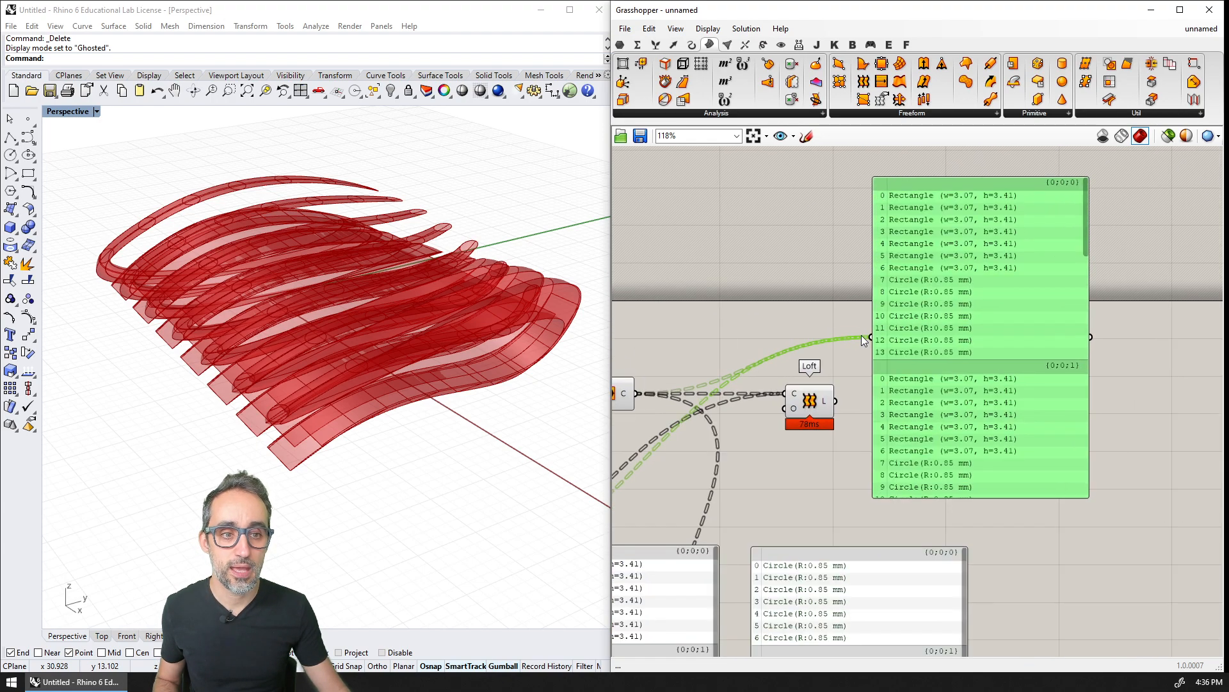
Compare the combined panel's branches with the separate rectangle and circle lists and with the Loft preview in the viewport.
{"action": "left_click", "coordinate": [1113, 397]}
{"action": "right_click_drag", "start_coordinate": [1001, 391], "coordinate": [1090, 213]}
{"action": "scroll", "coordinate": [1030, 377], "scroll_direction": "down", "scroll_amount": 1}
{"action": "scroll", "coordinate": [901, 384], "scroll_direction": "up", "scroll_amount": 1}
{"action": "right_click_drag", "start_coordinate": [901, 384], "coordinate": [914, 365]}
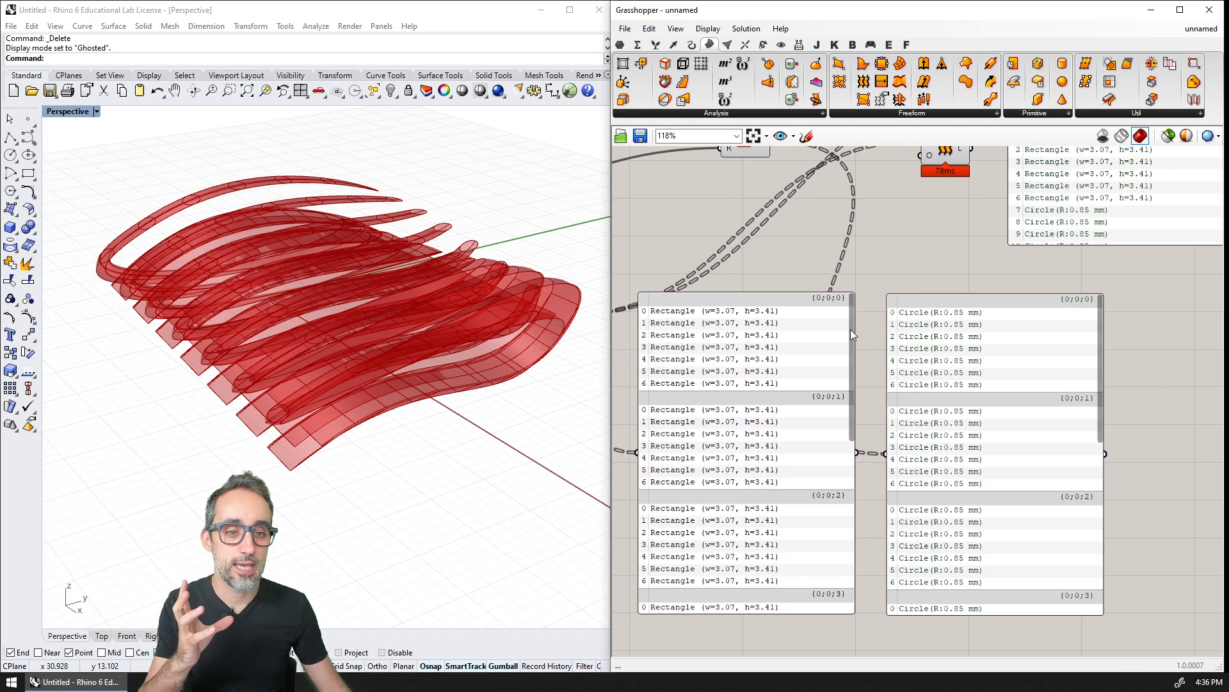
{"action": "right_click_drag", "start_coordinate": [1068, 296], "coordinate": [895, 558]}
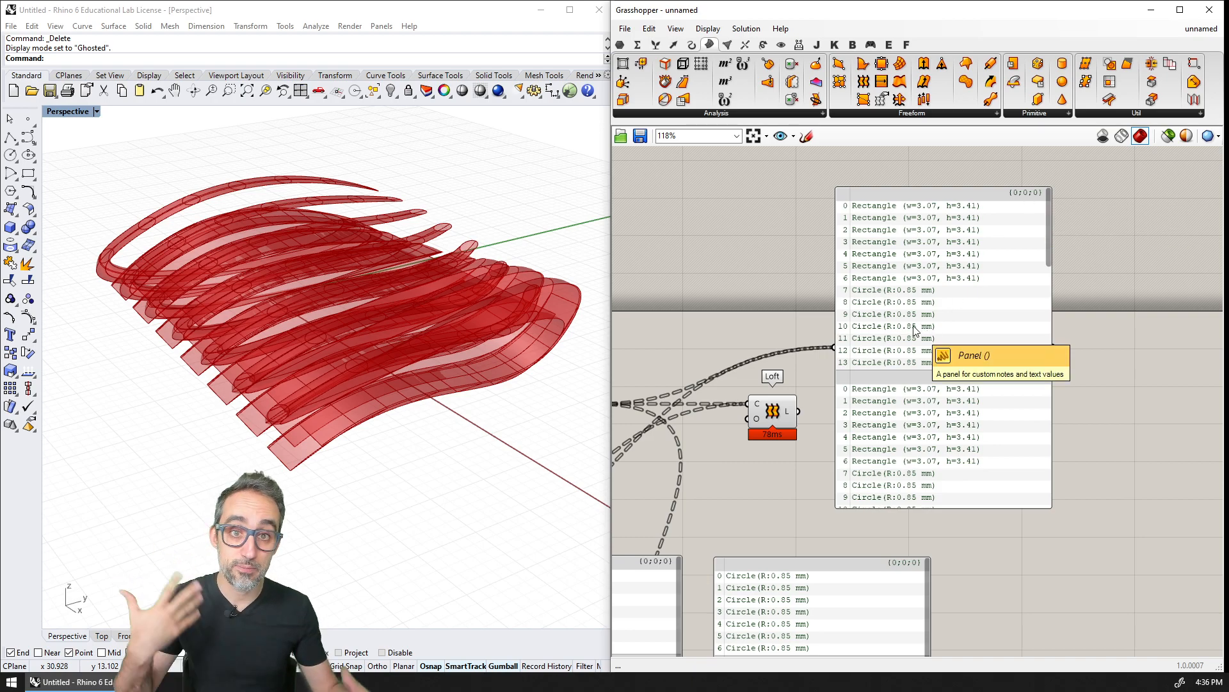
{"action": "left_click", "coordinate": [770, 418]}
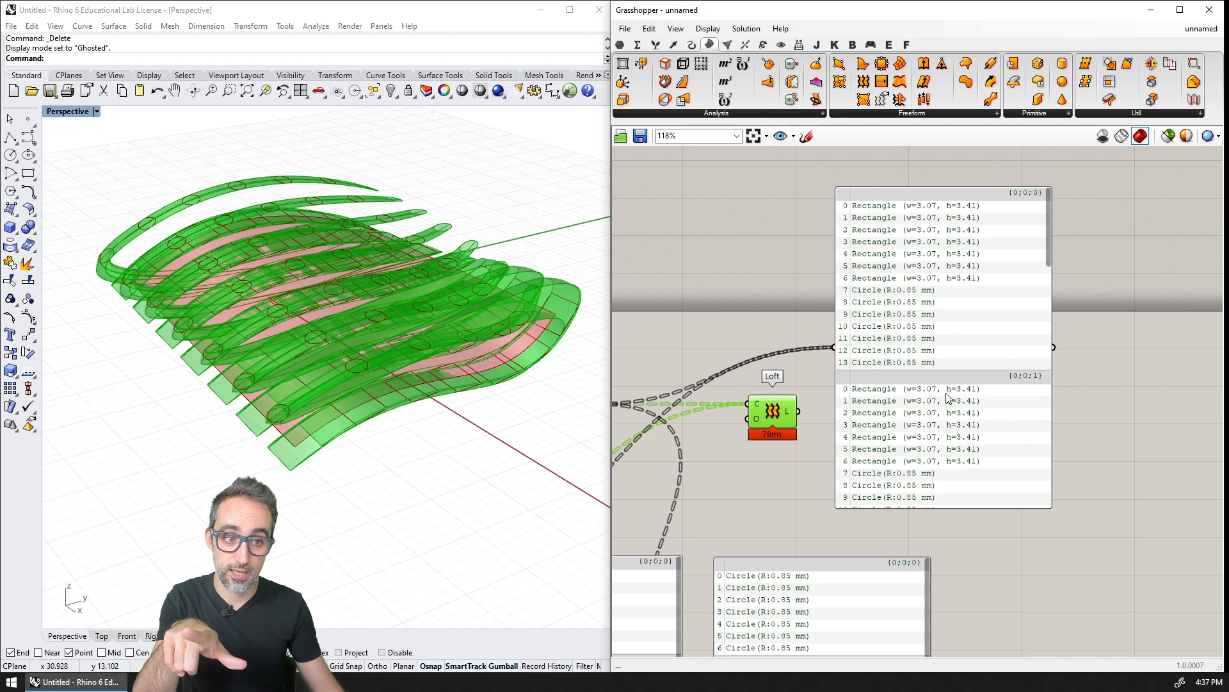
{"action": "left_click_drag", "start_coordinate": [1050, 244], "coordinate": [1051, 276]}
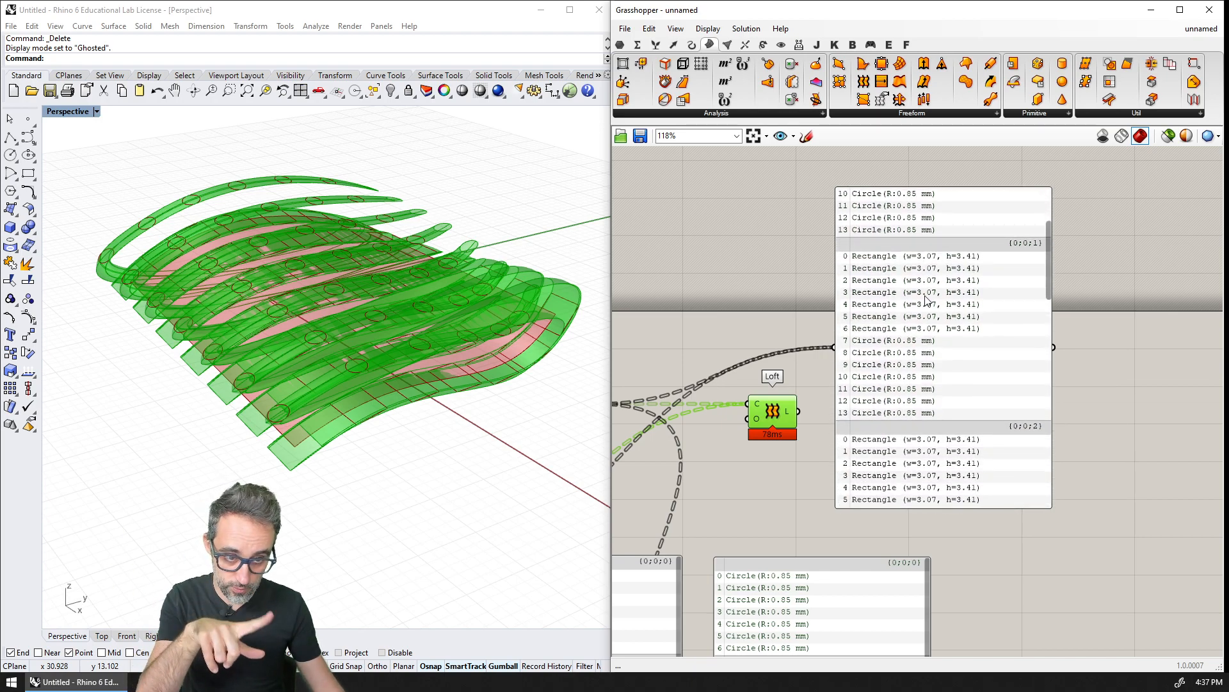
{"action": "mouse_move", "coordinate": [448, 431]}
{"action": "right_mouse_down"}
{"action": "mouse_move", "coordinate": [442, 403]}
{"action": "mouse_move", "coordinate": [438, 425]}
{"action": "right_mouse_up"}
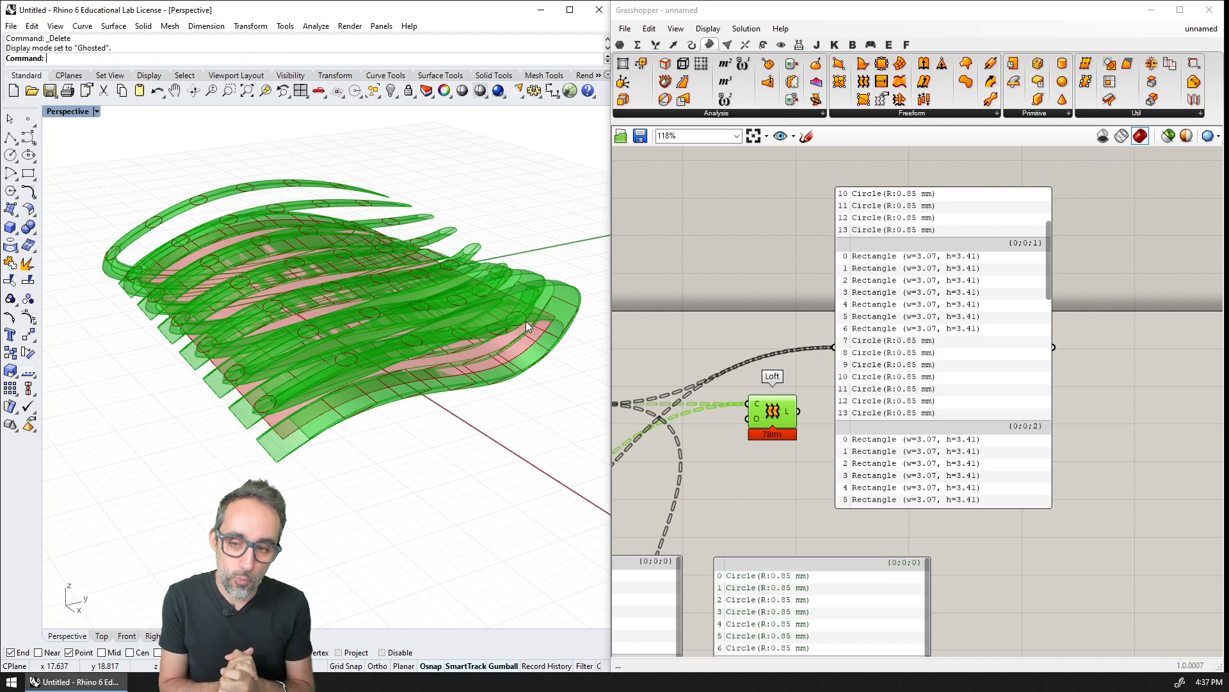
{"action": "mouse_move", "coordinate": [391, 416]}
{"action": "right_mouse_down"}
{"action": "mouse_move", "coordinate": [367, 404]}
{"action": "mouse_move", "coordinate": [378, 407]}
{"action": "right_mouse_up"}
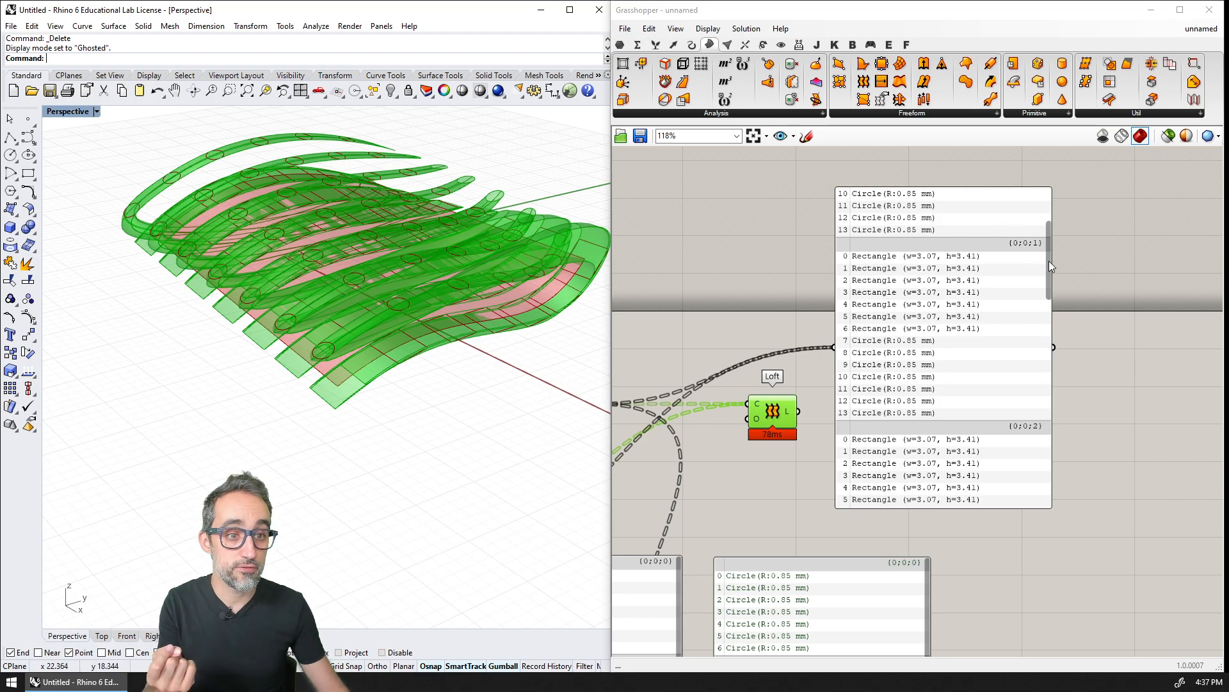
{"action": "left_click_drag", "start_coordinate": [1049, 260], "coordinate": [1046, 212]}
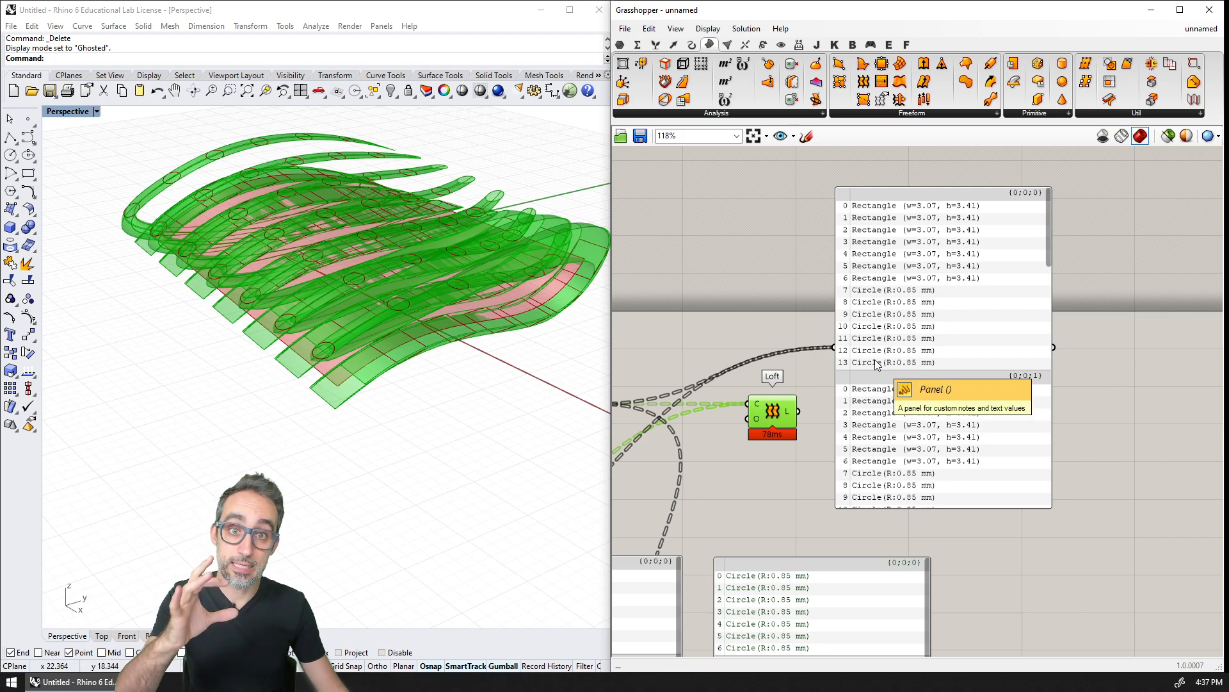
{"action": "left_click", "coordinate": [871, 209]}
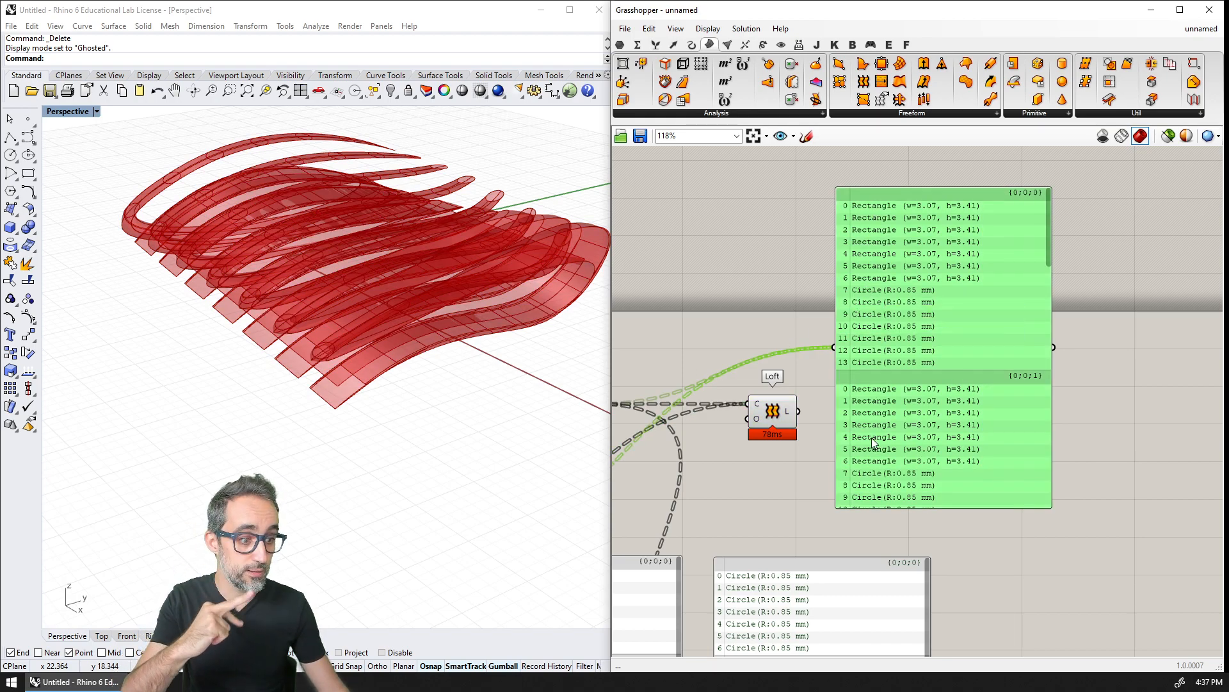
Add a Graft Tree component after the Circle and connect the Circle's C output to its T input.
{"action": "left_click", "coordinate": [808, 376]}
{"action": "scroll", "coordinate": [808, 376], "scroll_direction": "down", "scroll_amount": 1}
{"action": "right_click_drag", "start_coordinate": [808, 376], "coordinate": [1002, 215]}
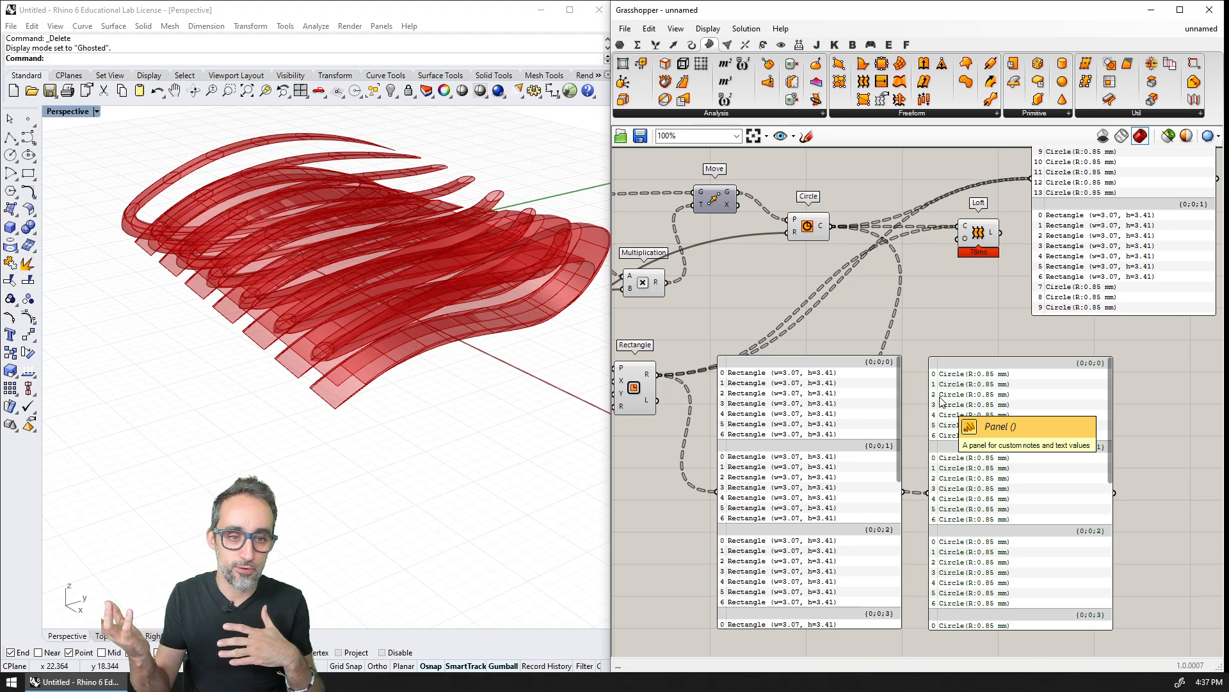
{"action": "right_click_drag", "start_coordinate": [972, 392], "coordinate": [1004, 358]}
{"action": "scroll", "coordinate": [922, 429], "scroll_direction": "up", "scroll_amount": 2}
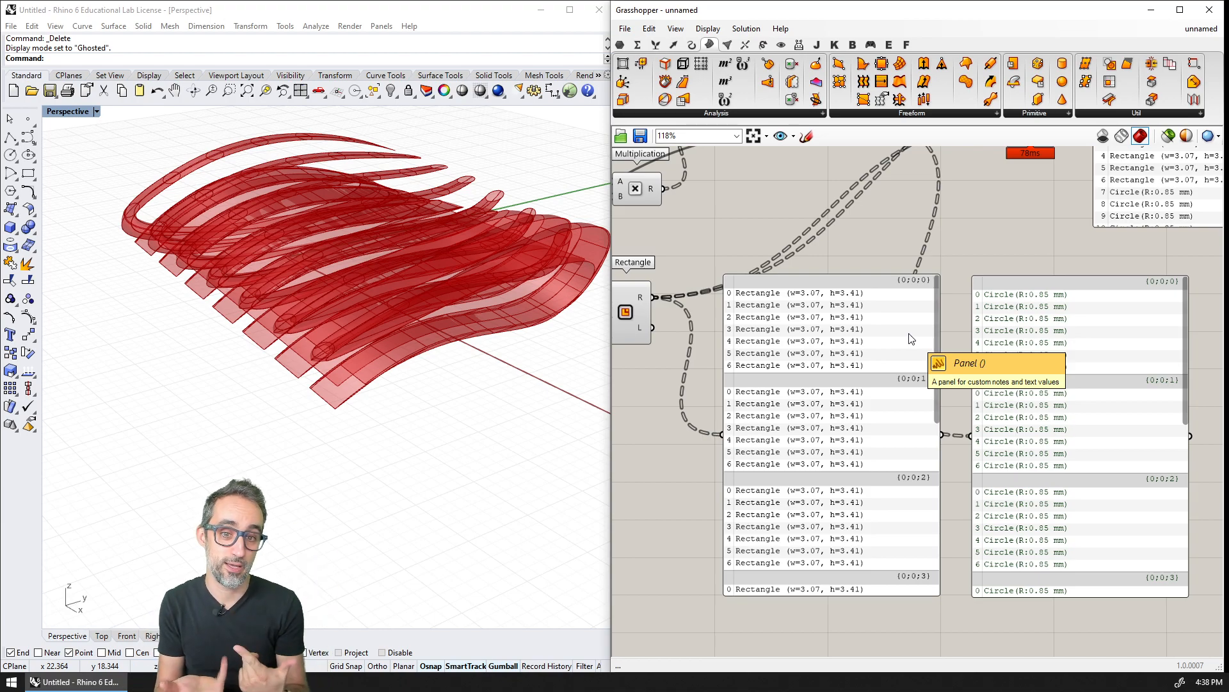
{"action": "right_click_drag", "start_coordinate": [908, 272], "coordinate": [907, 448]}
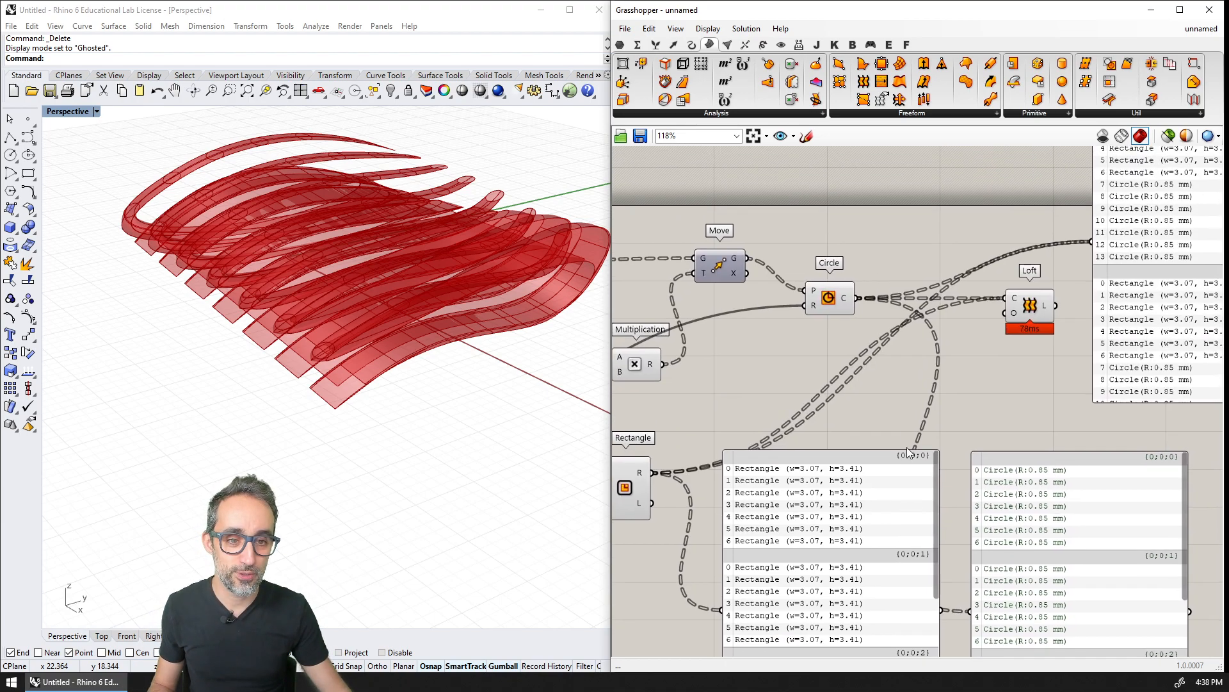
{"action": "double_click", "coordinate": [905, 269]}
{"action": "type", "text": "graft"}
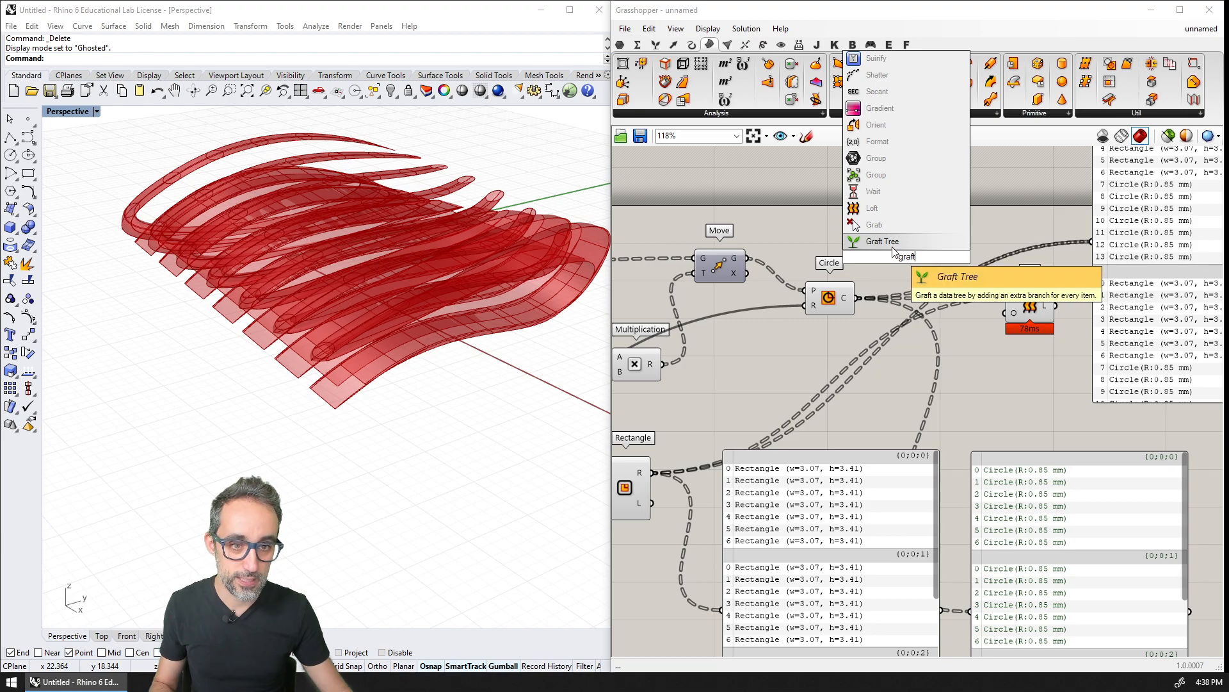
{"action": "left_click", "coordinate": [895, 245]}
{"action": "left_click_drag", "start_coordinate": [858, 297], "coordinate": [886, 264]}
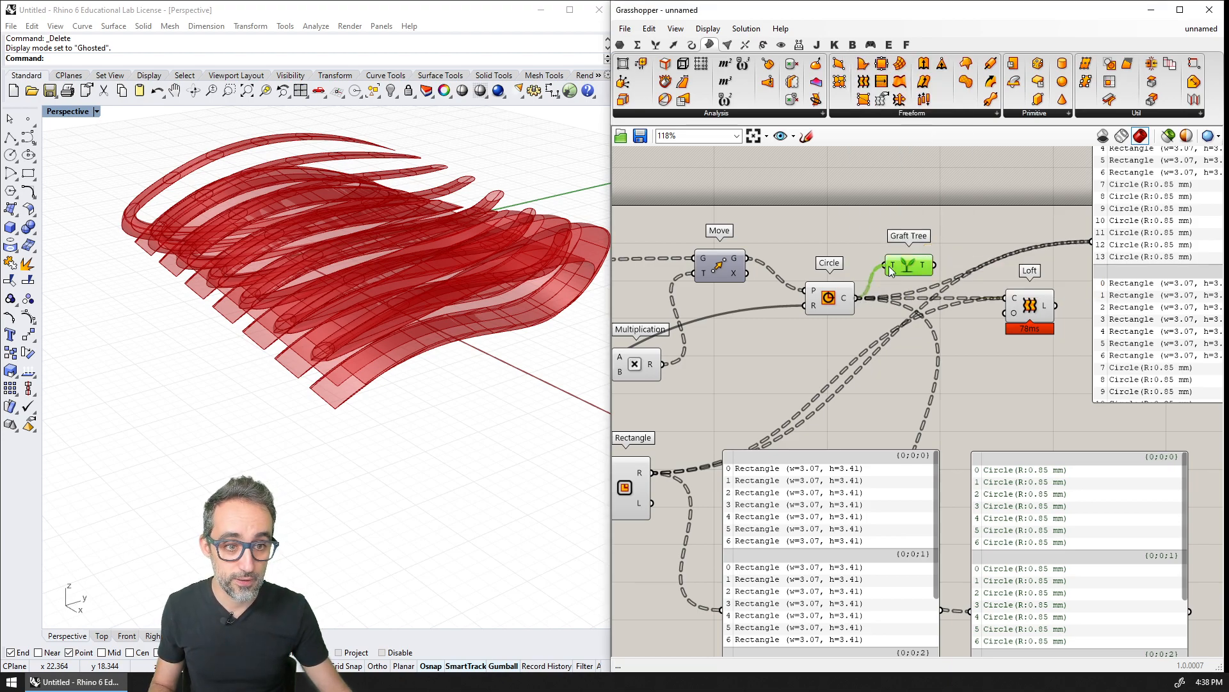
Feed the circle panel from Graft Tree's output instead, and align Graft Tree between Circle and Loft.
{"action": "scroll", "coordinate": [885, 279], "scroll_direction": "down", "scroll_amount": 1}
{"action": "right_click_drag", "start_coordinate": [858, 271], "coordinate": [890, 231]}
{"action": "left_click_drag", "start_coordinate": [874, 223], "coordinate": [1058, 492]}
{"action": "left_click_drag", "start_coordinate": [851, 232], "coordinate": [856, 260]}
{"action": "left_click", "coordinate": [692, 359]}
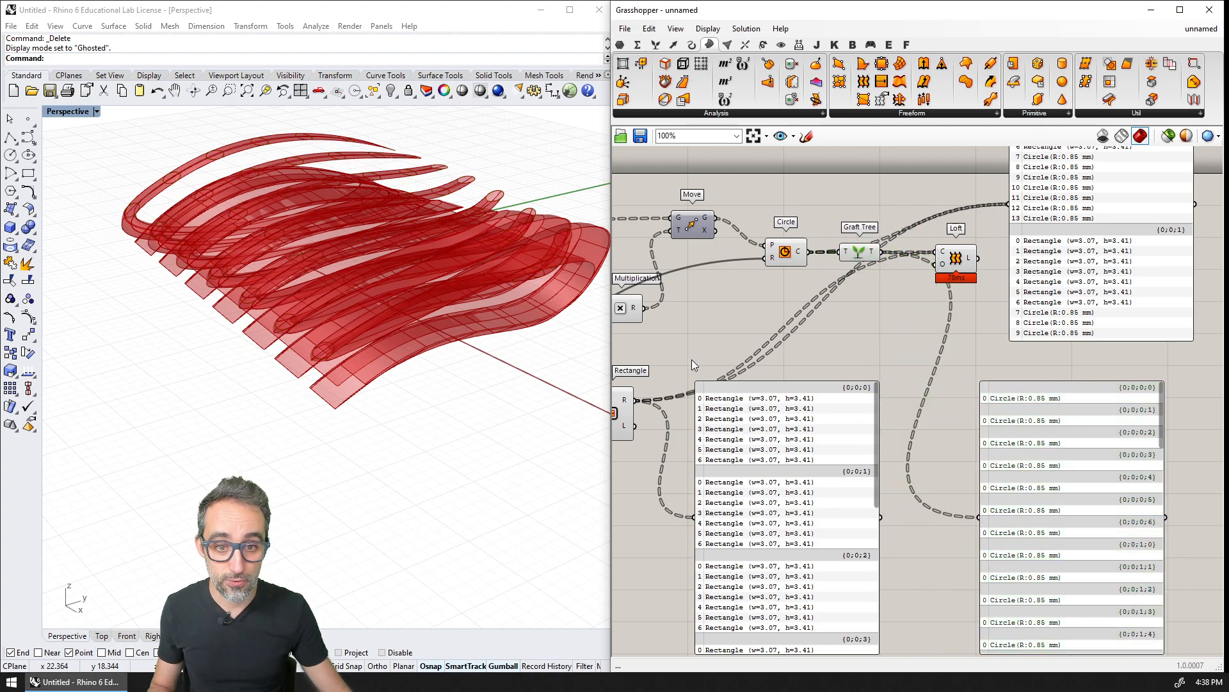
Add a Graft Tree after the Rectangle, connect R to its T input, feed the rectangle panel from its output, and align the component.
{"action": "double_click", "coordinate": [691, 359]}
{"action": "type", "text": "grafg"}
{"action": "key", "text": "BackSpace"}
{"action": "key", "text": "Return"}
{"action": "left_click_drag", "start_coordinate": [634, 400], "coordinate": [671, 359]}
{"action": "right_click_drag", "start_coordinate": [674, 390], "coordinate": [766, 356]}
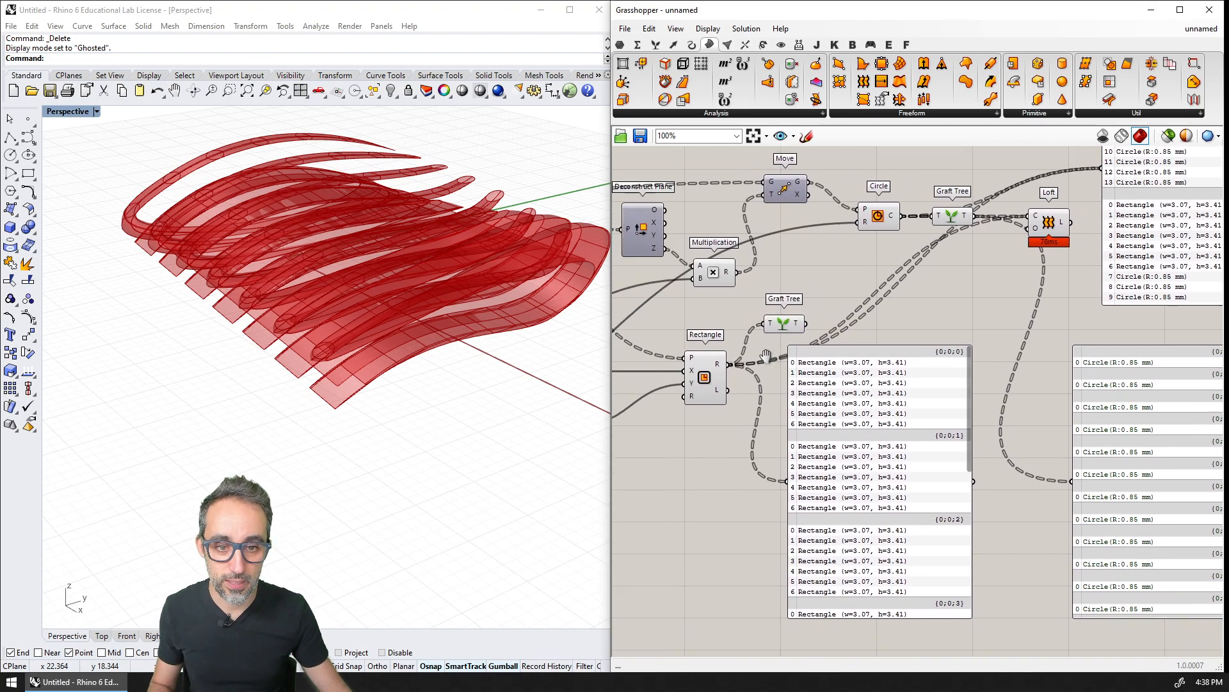
{"action": "scroll", "coordinate": [766, 356], "scroll_direction": "up", "scroll_amount": 2}
{"action": "left_click_drag", "start_coordinate": [815, 320], "coordinate": [793, 503]}
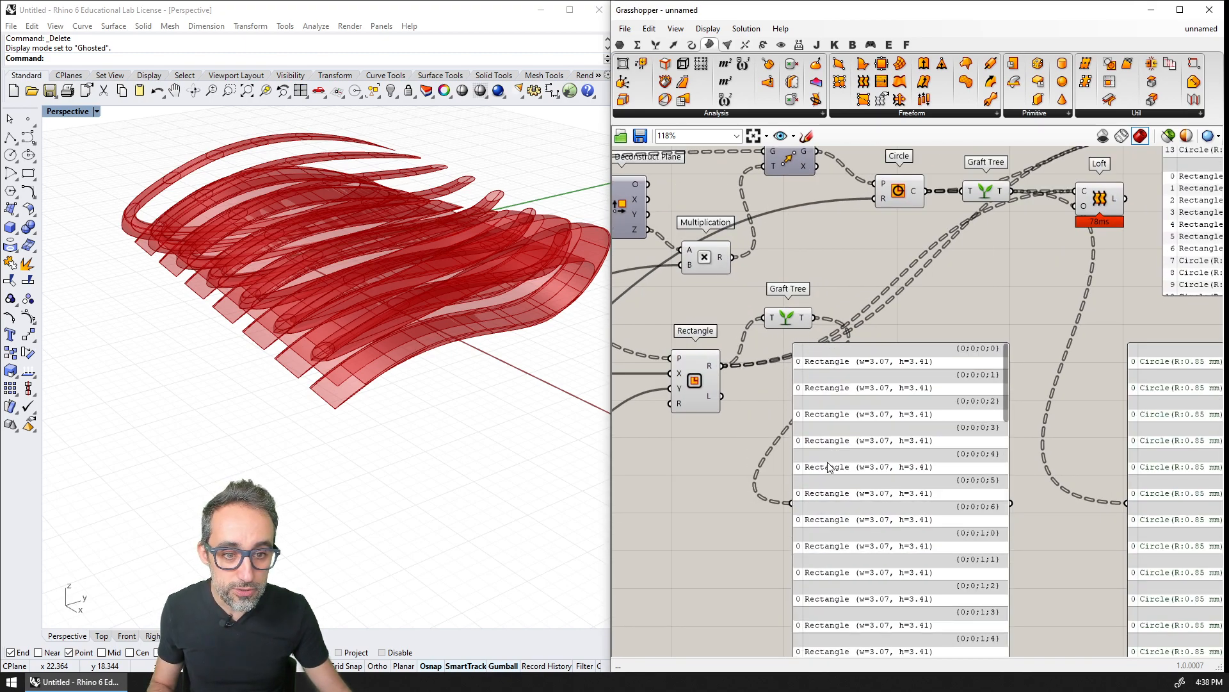
{"action": "left_click_drag", "start_coordinate": [835, 458], "coordinate": [872, 465]}
{"action": "left_click_drag", "start_coordinate": [776, 323], "coordinate": [788, 371]}
Replace the combined panel's inputs with the T outputs of both the rectangle and circle Graft Tree components.
{"action": "right_click_drag", "start_coordinate": [938, 321], "coordinate": [817, 399]}
{"action": "scroll", "coordinate": [746, 373], "scroll_direction": "down", "scroll_amount": 2}
{"action": "left_click_drag", "start_coordinate": [744, 439], "coordinate": [770, 472]}
{"action": "left_click_drag", "start_coordinate": [701, 440], "coordinate": [1008, 241]}
{"action": "right_click_drag", "start_coordinate": [963, 257], "coordinate": [879, 336]}
{"action": "left_click_drag", "start_coordinate": [777, 373], "coordinate": [922, 321]}
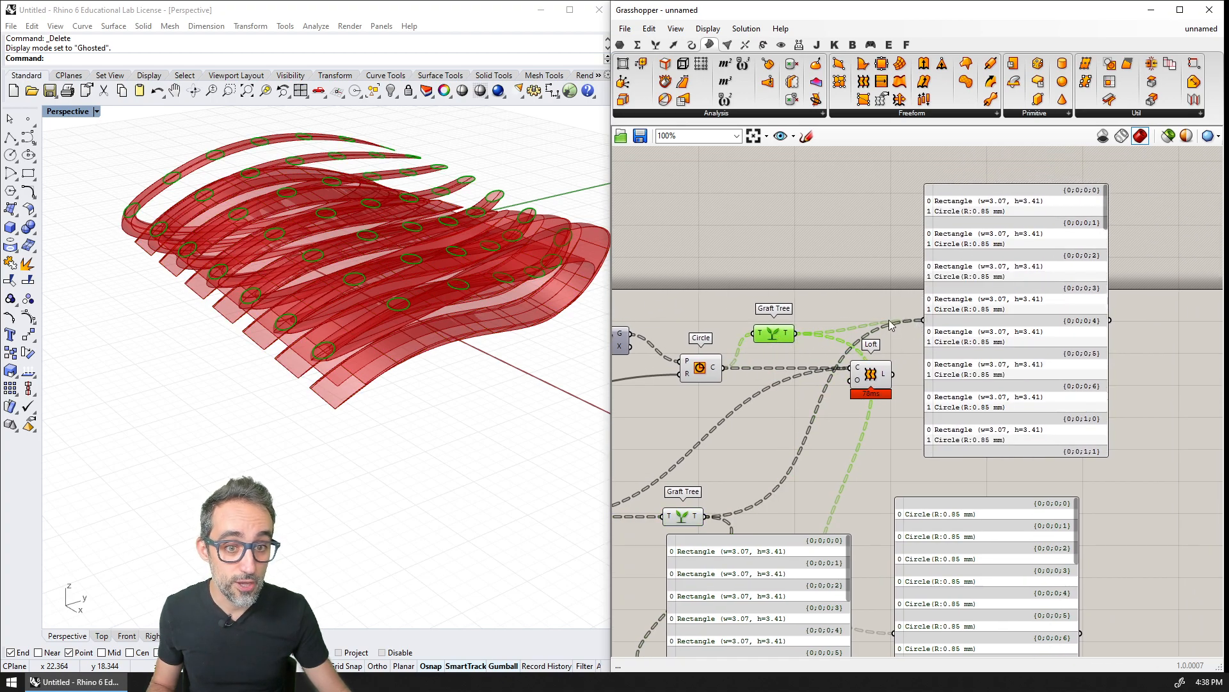
Place the circle panel beside the rectangle panel and compare their branch paths with those of the combined panel.
{"action": "right_click_drag", "start_coordinate": [817, 394], "coordinate": [800, 226]}
{"action": "left_click_drag", "start_coordinate": [952, 420], "coordinate": [922, 459]}
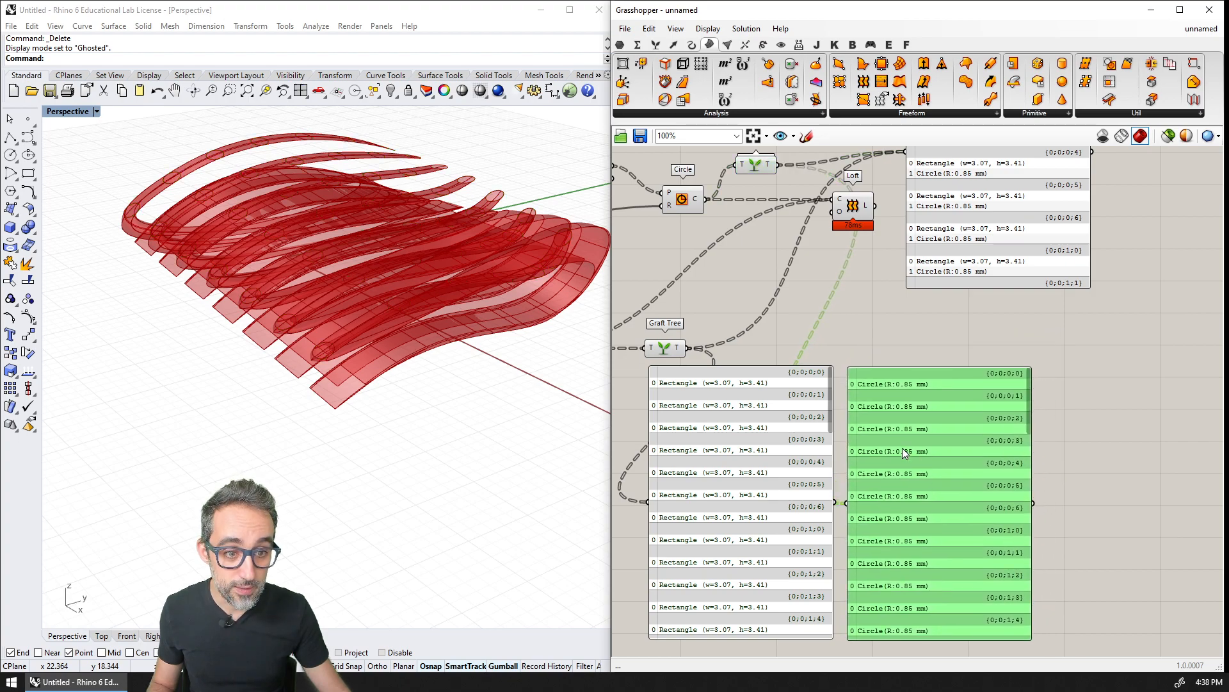
{"action": "right_click_drag", "start_coordinate": [889, 440], "coordinate": [933, 370]}
{"action": "scroll", "coordinate": [932, 370], "scroll_direction": "up", "scroll_amount": 2}
{"action": "left_click", "coordinate": [886, 268]}
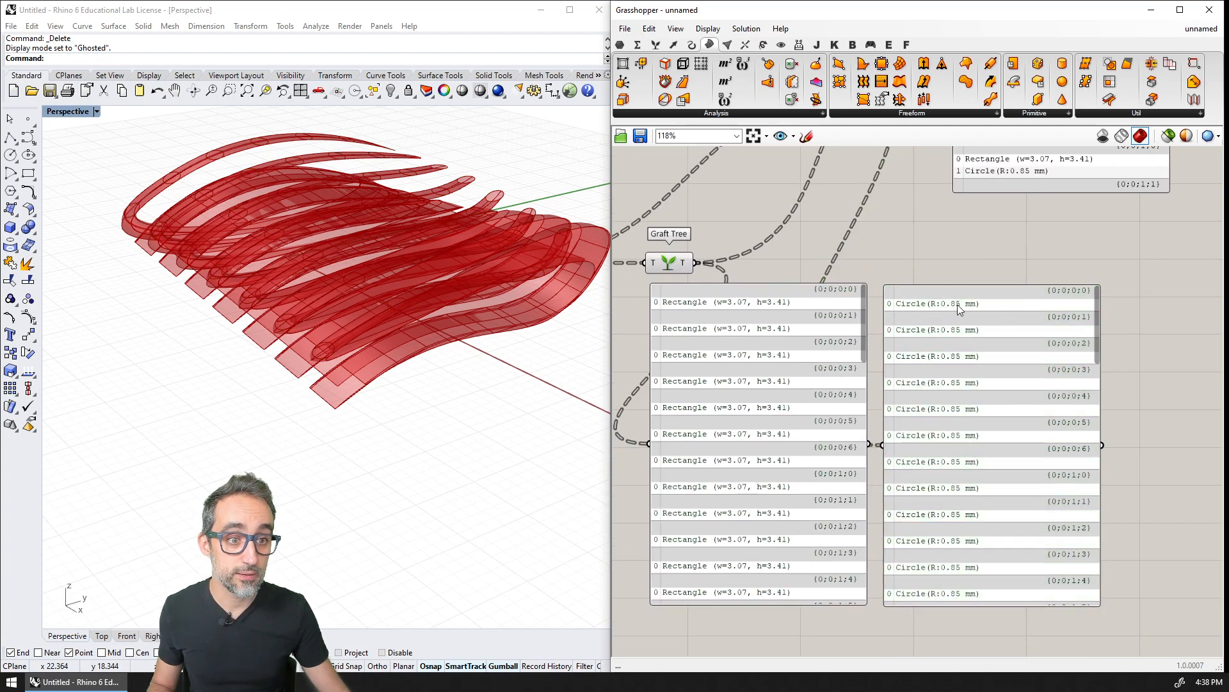
{"action": "right_click_drag", "start_coordinate": [940, 263], "coordinate": [858, 466]}
{"action": "right_click_drag", "start_coordinate": [940, 253], "coordinate": [894, 405]}
{"action": "scroll", "coordinate": [894, 405], "scroll_direction": "up", "scroll_amount": 1}
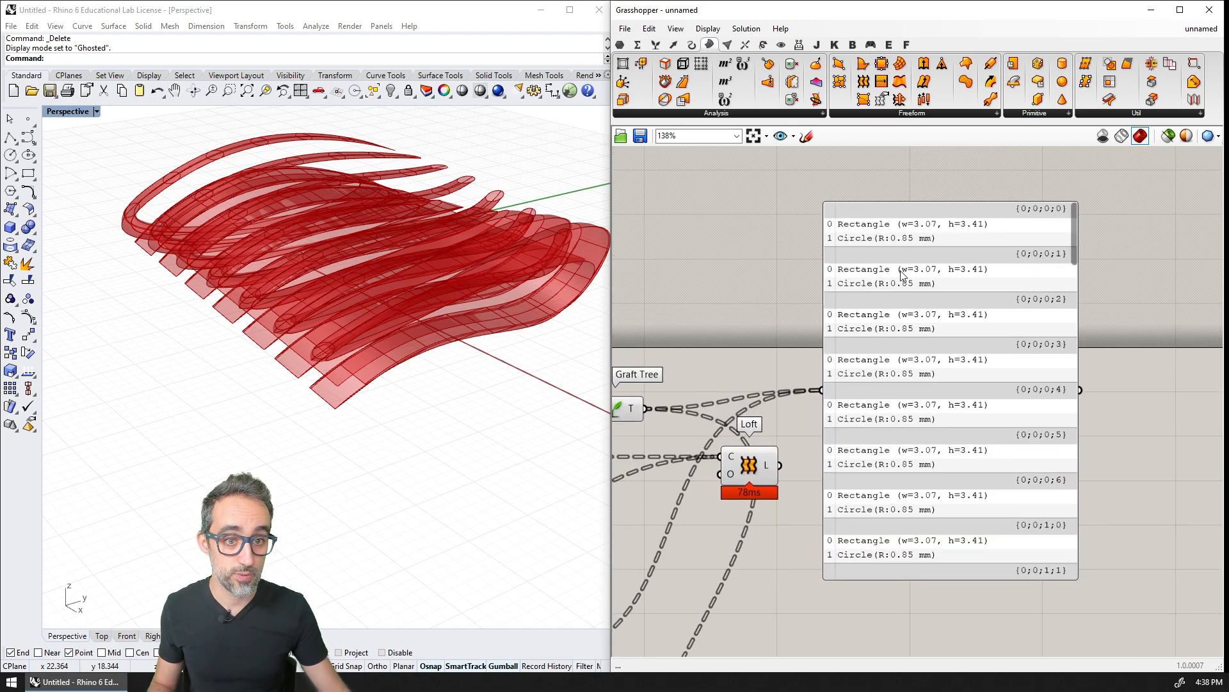
Rewire Loft's C input so it takes the T outputs of both the rectangle and circle Graft Tree components.
{"action": "right_click_drag", "start_coordinate": [657, 390], "coordinate": [897, 275]}
{"action": "scroll", "coordinate": [897, 275], "scroll_direction": "down", "scroll_amount": 1}
{"action": "right_click_drag", "start_coordinate": [947, 333], "coordinate": [907, 294]}
{"action": "right_click_drag", "start_coordinate": [769, 433], "coordinate": [847, 442]}
{"action": "left_click_drag", "start_coordinate": [822, 467], "coordinate": [995, 295]}
{"action": "left_click_drag", "start_coordinate": [934, 255], "coordinate": [992, 292], "text": "shift"}
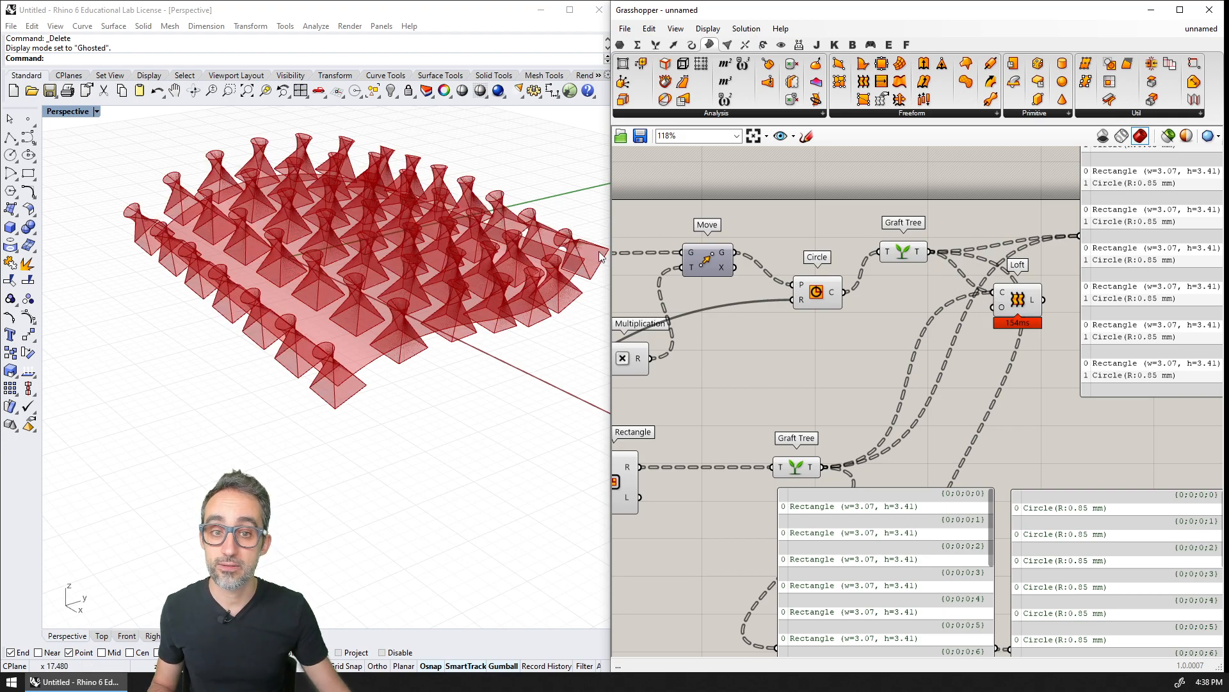
Delete the separate rectangle and circle panels below the Graft Tree components.
{"action": "right_click_drag", "start_coordinate": [1167, 300], "coordinate": [895, 337]}
{"action": "left_click", "coordinate": [895, 330]}
{"action": "right_click_drag", "start_coordinate": [809, 585], "coordinate": [900, 533]}
{"action": "left_click", "coordinate": [851, 557]}
{"action": "key", "text": "Delete"}
{"action": "left_click", "coordinate": [756, 562]}
{"action": "key", "text": "Delete"}
{"action": "right_click_drag", "start_coordinate": [696, 544], "coordinate": [873, 529]}
Select the Loft component and examine the shape of its lofted surfaces up close in the viewport.
{"action": "right_click_drag", "start_coordinate": [470, 298], "coordinate": [363, 368]}
{"action": "scroll", "coordinate": [346, 384], "scroll_direction": "up", "scroll_amount": 3}
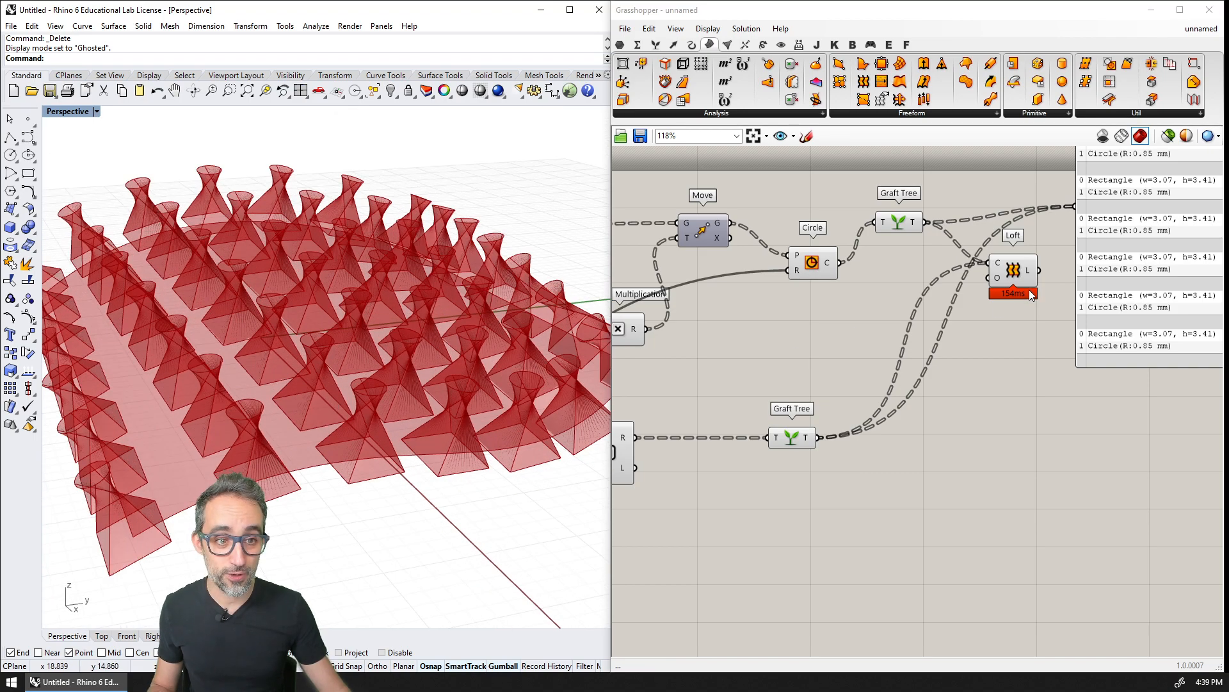
{"action": "left_click", "coordinate": [1013, 269]}
{"action": "scroll", "coordinate": [270, 386], "scroll_direction": "up", "scroll_amount": 5}
{"action": "right_click_drag", "start_coordinate": [364, 432], "coordinate": [440, 410], "text": "shift"}
{"action": "scroll", "coordinate": [341, 390], "scroll_direction": "down", "scroll_amount": 4}
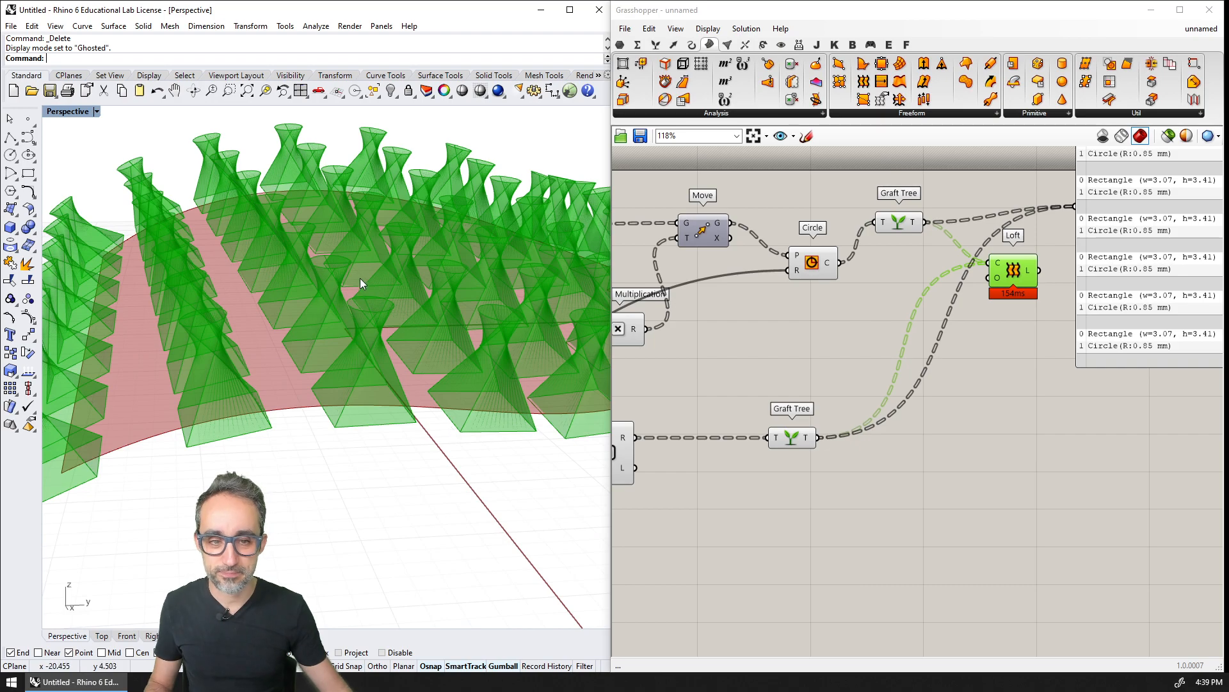
{"action": "right_click_drag", "start_coordinate": [360, 278], "coordinate": [363, 305]}
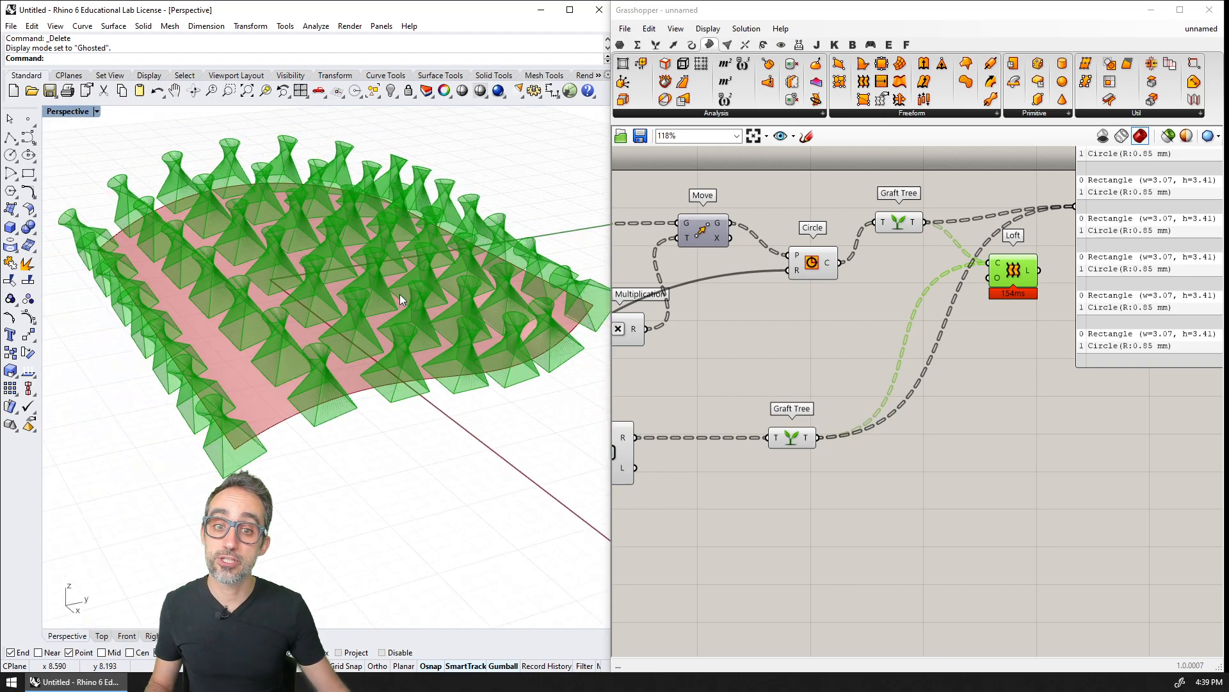
{"action": "left_click_drag", "start_coordinate": [1012, 271], "coordinate": [1014, 292]}
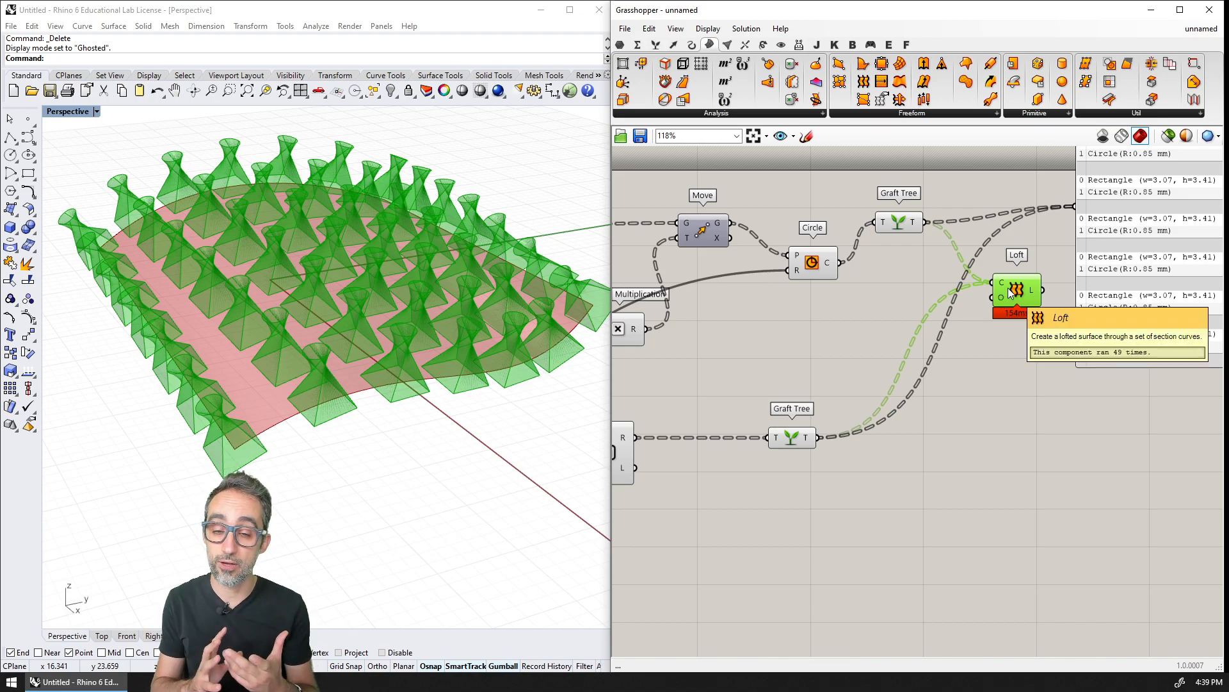
{"action": "mouse_move", "coordinate": [397, 410]}
{"action": "right_mouse_down"}
{"action": "mouse_move", "coordinate": [365, 406]}
{"action": "mouse_move", "coordinate": [356, 386]}
{"action": "mouse_move", "coordinate": [408, 428]}
{"action": "right_mouse_up"}
{"action": "scroll", "coordinate": [333, 448], "scroll_direction": "up", "scroll_amount": 8}
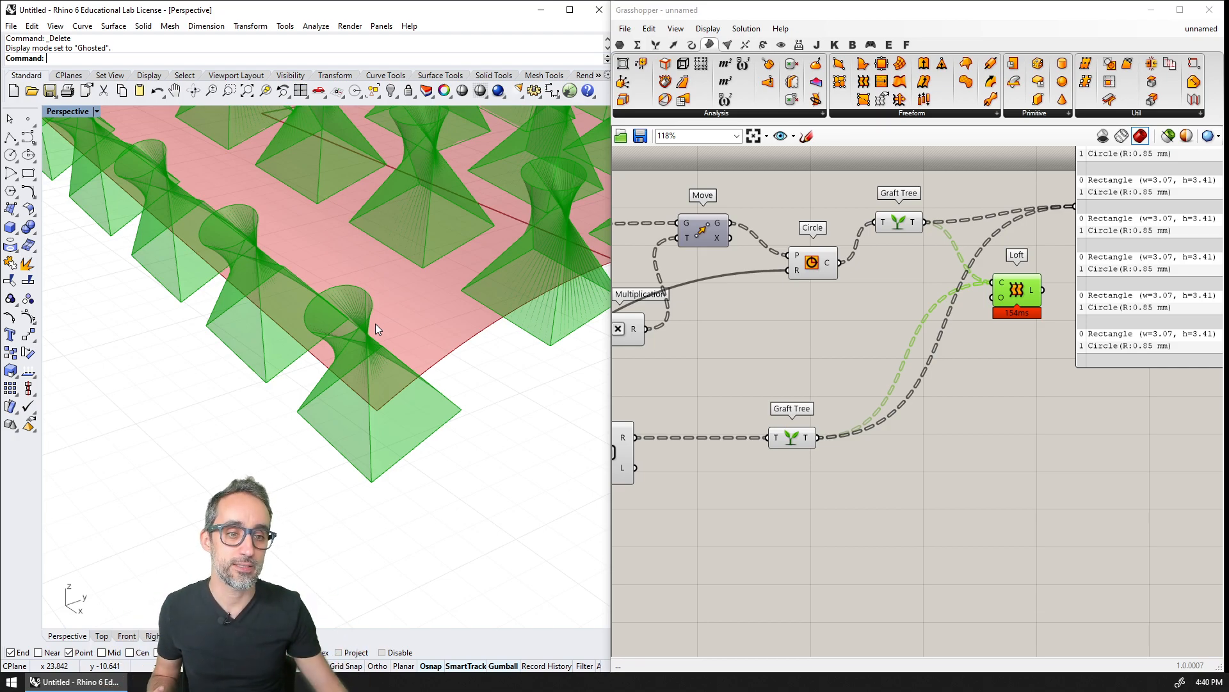
Align Loft with the rectangle's Graft Tree and add a Loft Options component below, connecting its O output to Loft's O input.
{"action": "left_click_drag", "start_coordinate": [1018, 282], "coordinate": [1041, 437]}
{"action": "scroll", "coordinate": [1025, 454], "scroll_direction": "up", "scroll_amount": 3}
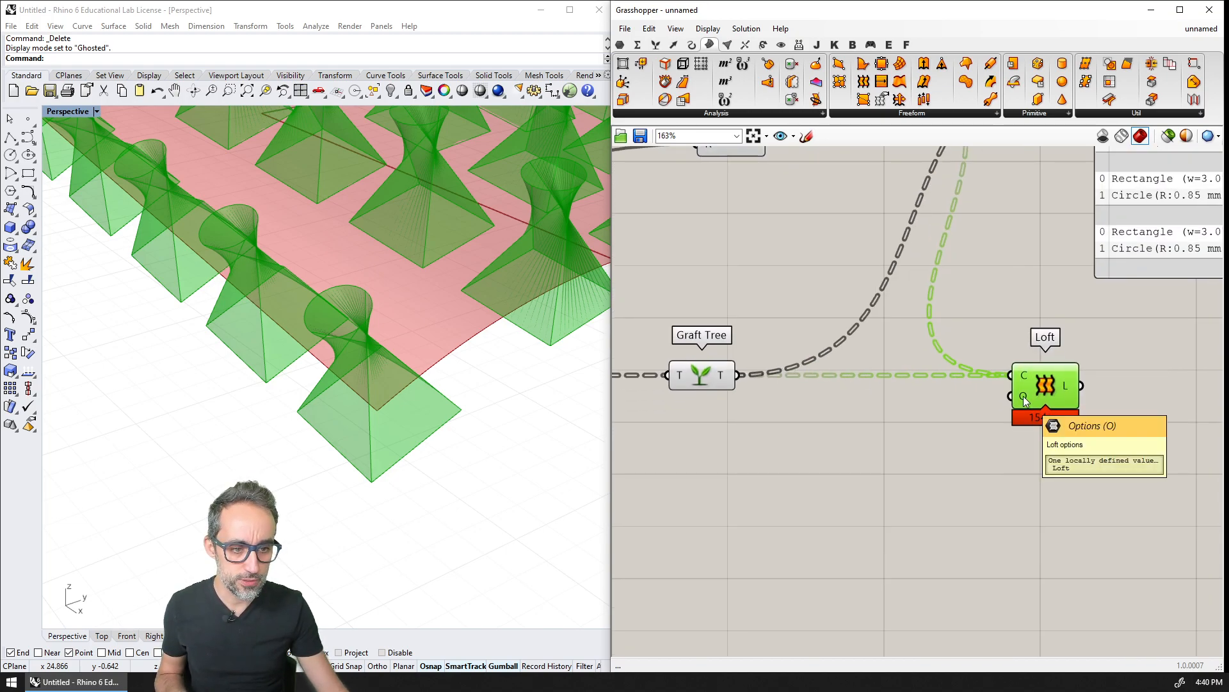
{"action": "left_click", "coordinate": [873, 112]}
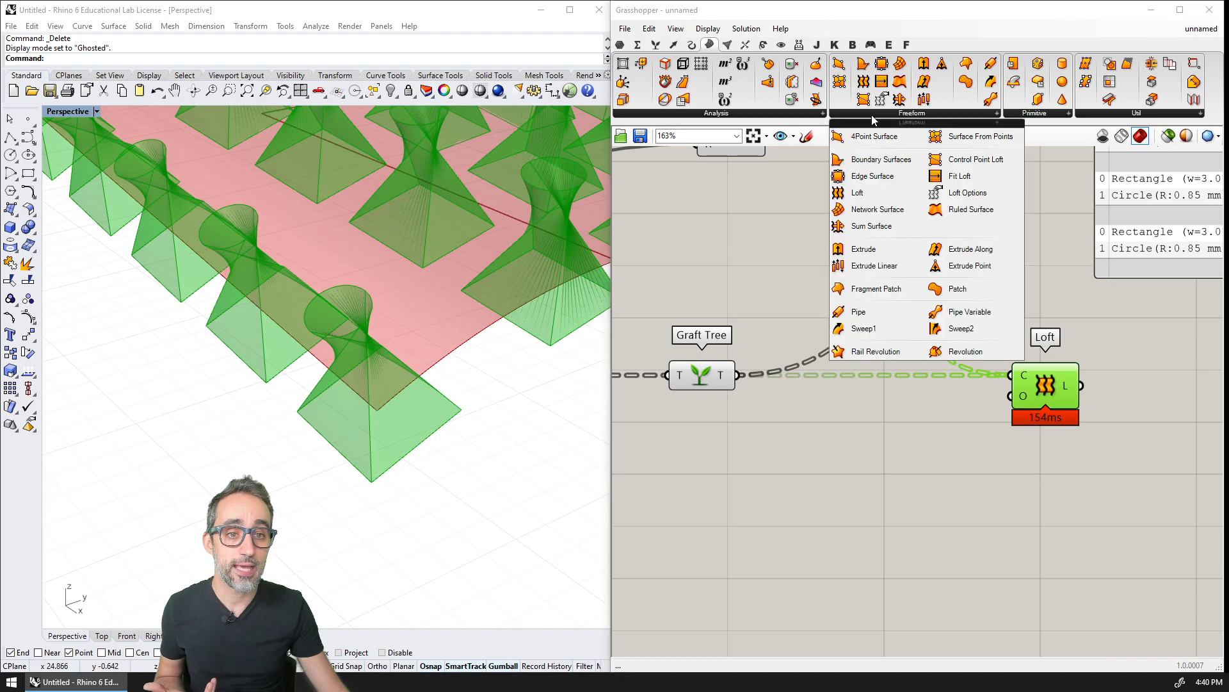
{"action": "left_click", "coordinate": [960, 194]}
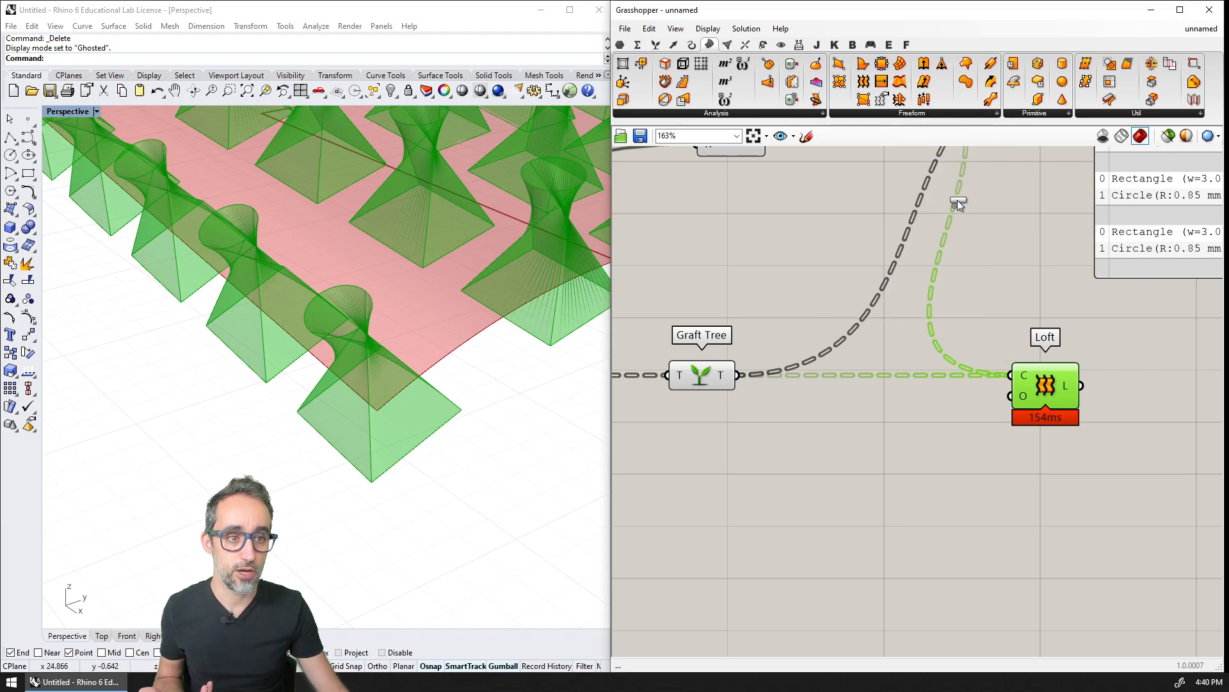
{"action": "left_click_drag", "start_coordinate": [928, 489], "coordinate": [905, 555]}
{"action": "right_click_drag", "start_coordinate": [953, 569], "coordinate": [955, 445]}
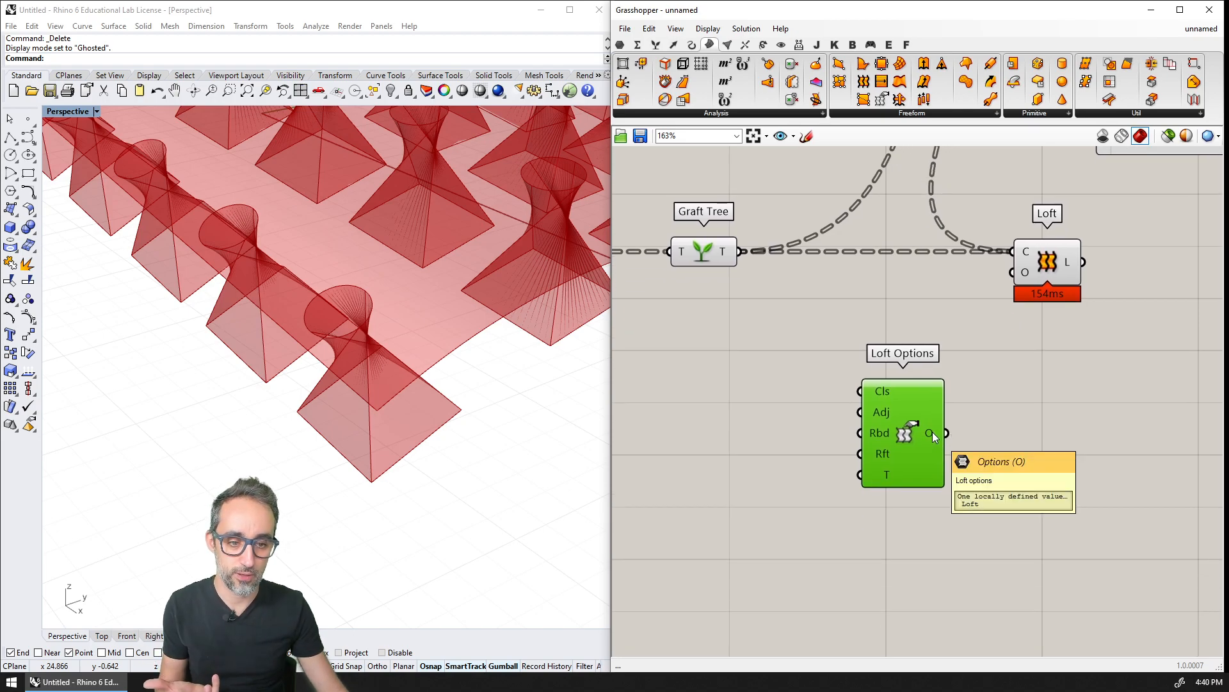
{"action": "left_click_drag", "start_coordinate": [945, 433], "coordinate": [1000, 274]}
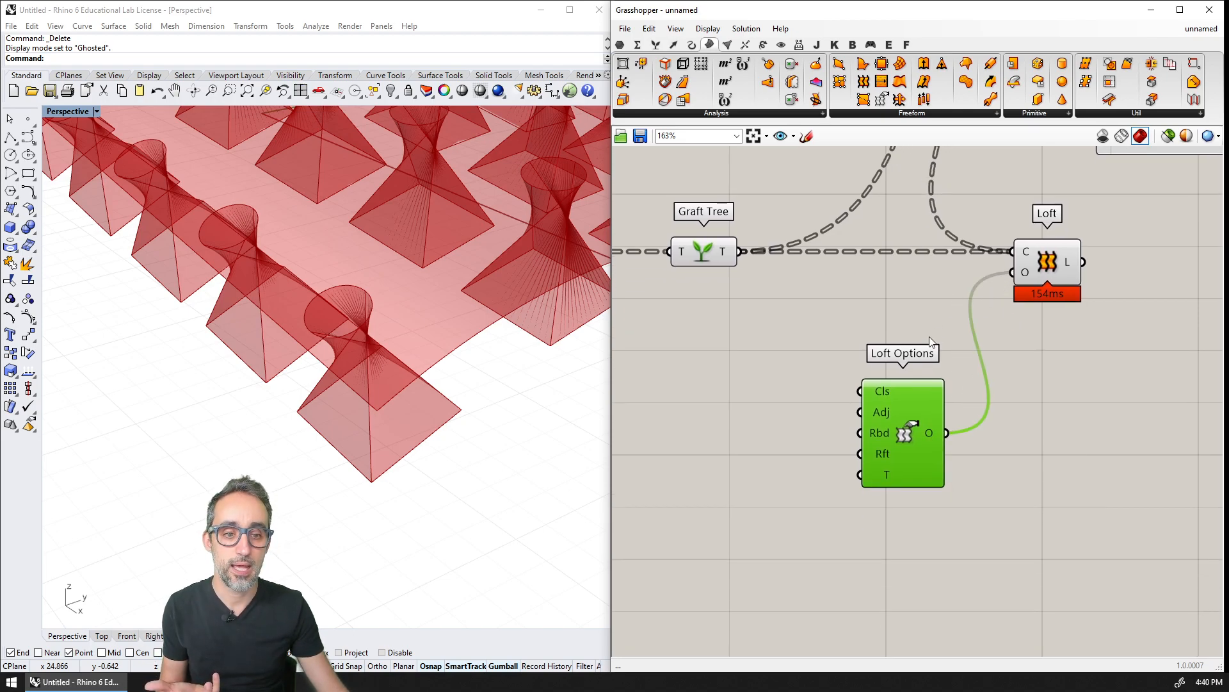
Add a Boolean Toggle, connect it to the Adj input of Loft Options, and set it to True.
{"action": "mouse_move", "coordinate": [886, 392]}
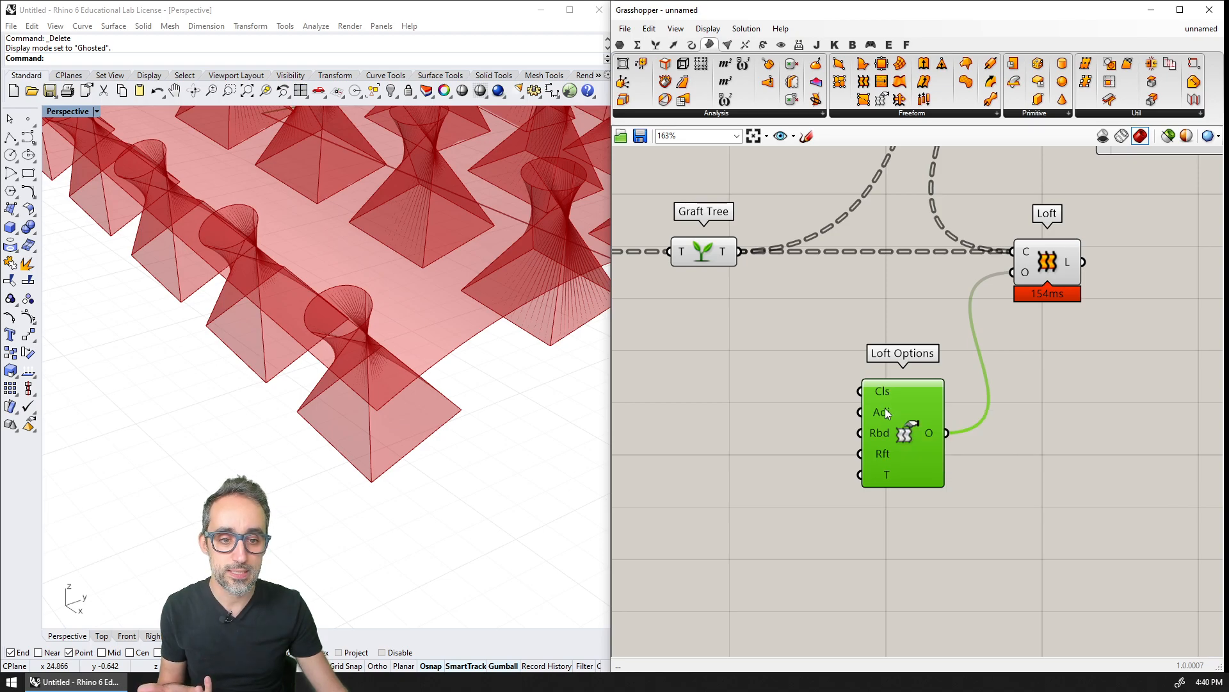
{"action": "mouse_move", "coordinate": [884, 433]}
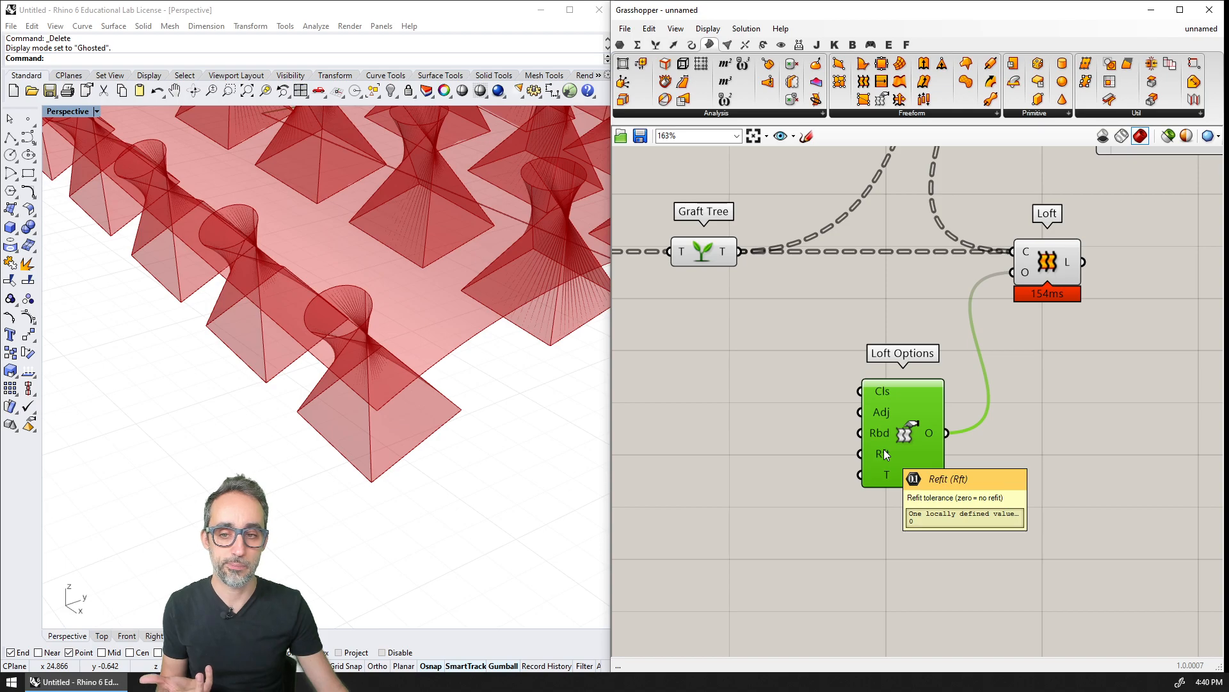
{"action": "mouse_move", "coordinate": [886, 474]}
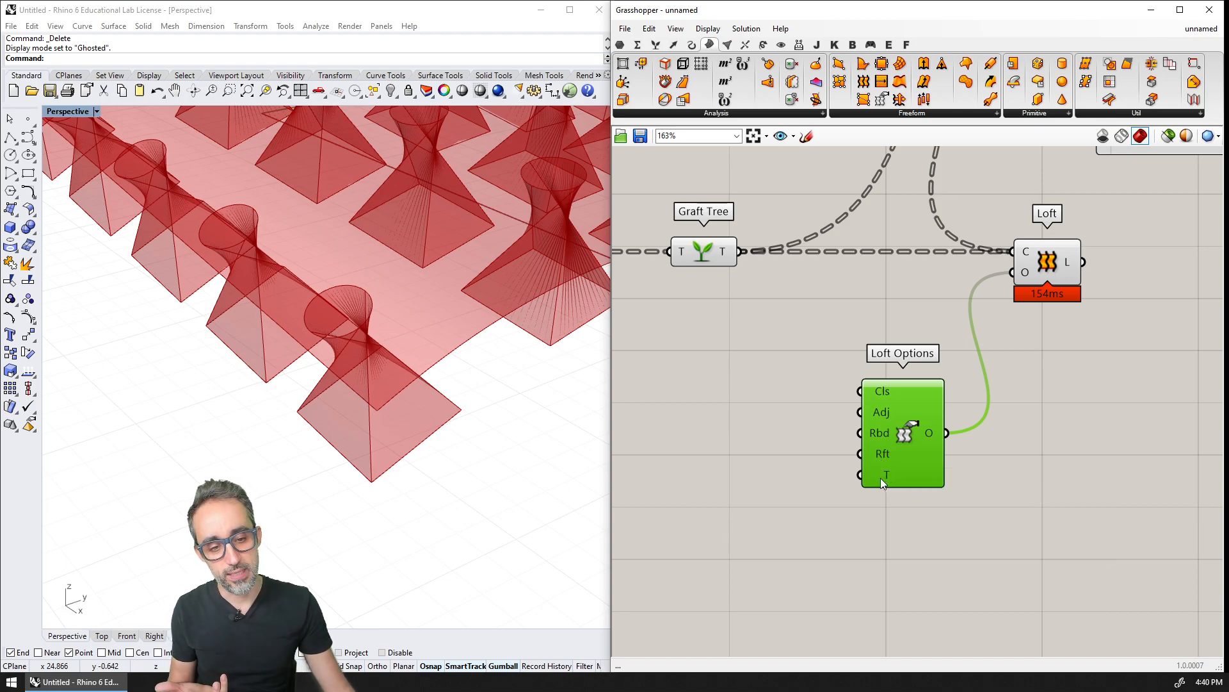
{"action": "mouse_move", "coordinate": [881, 477]}
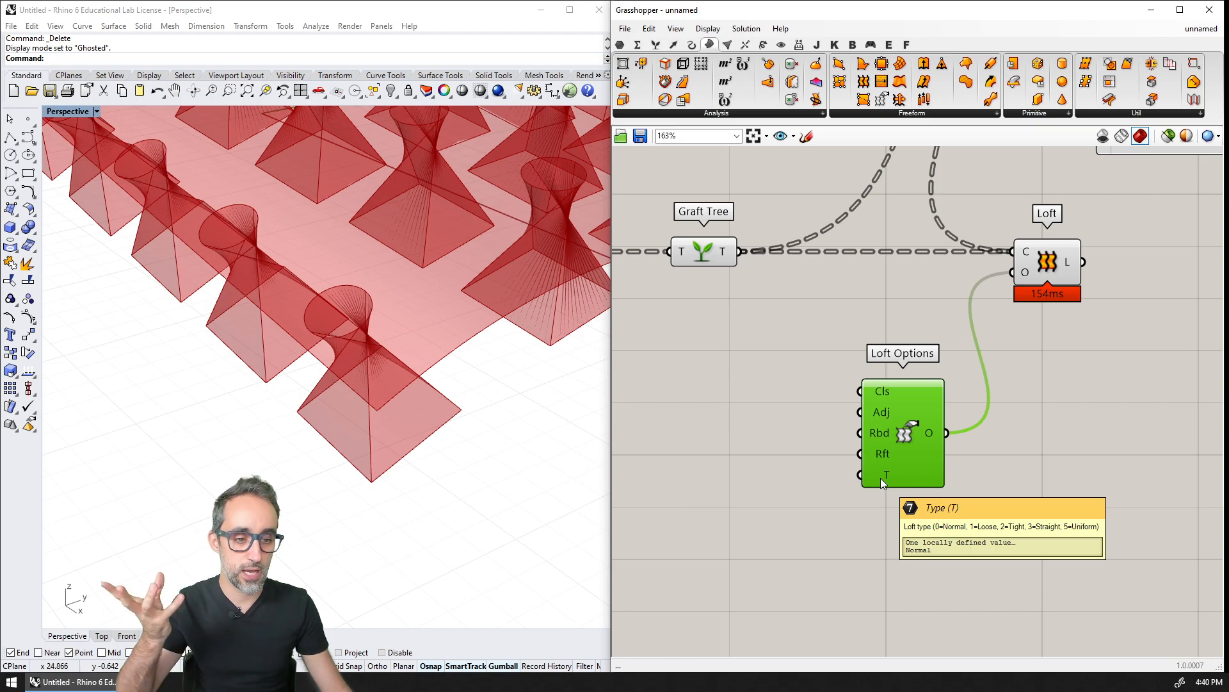
{"action": "mouse_move", "coordinate": [883, 452]}
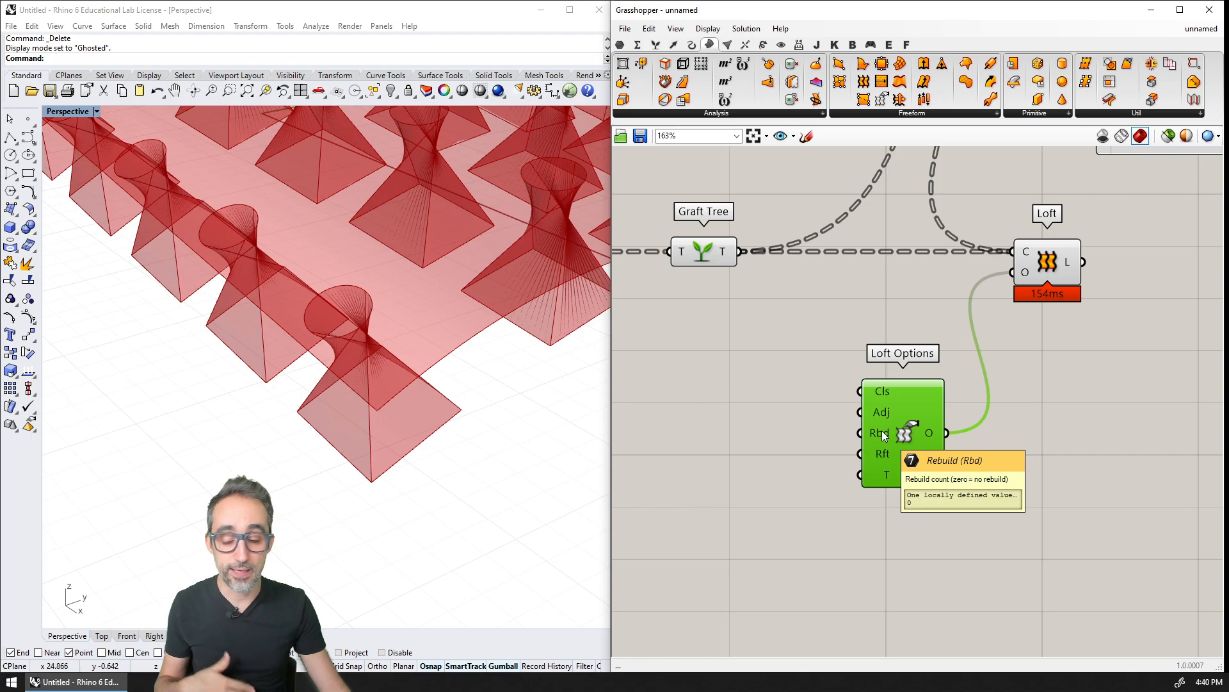
{"action": "mouse_move", "coordinate": [886, 408]}
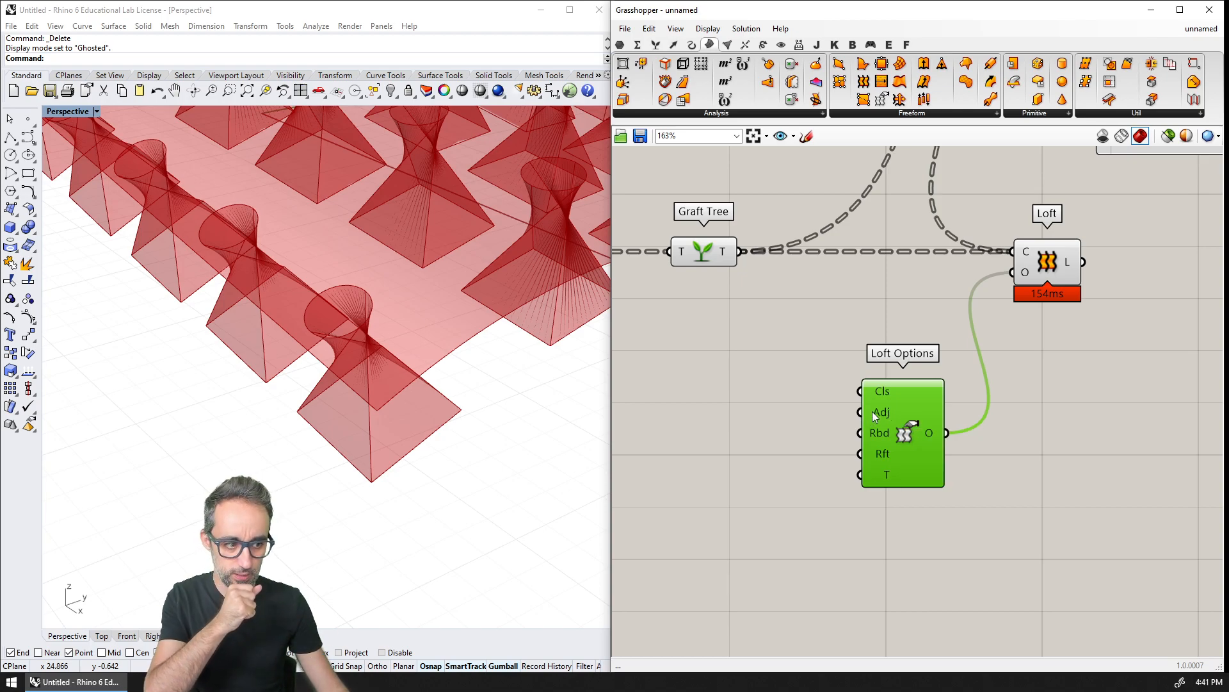
{"action": "double_click", "coordinate": [747, 409]}
{"action": "type", "text": "bool"}
{"action": "key", "text": "Up"}
{"action": "key", "text": "Return"}
{"action": "left_click_drag", "start_coordinate": [805, 410], "coordinate": [860, 412]}
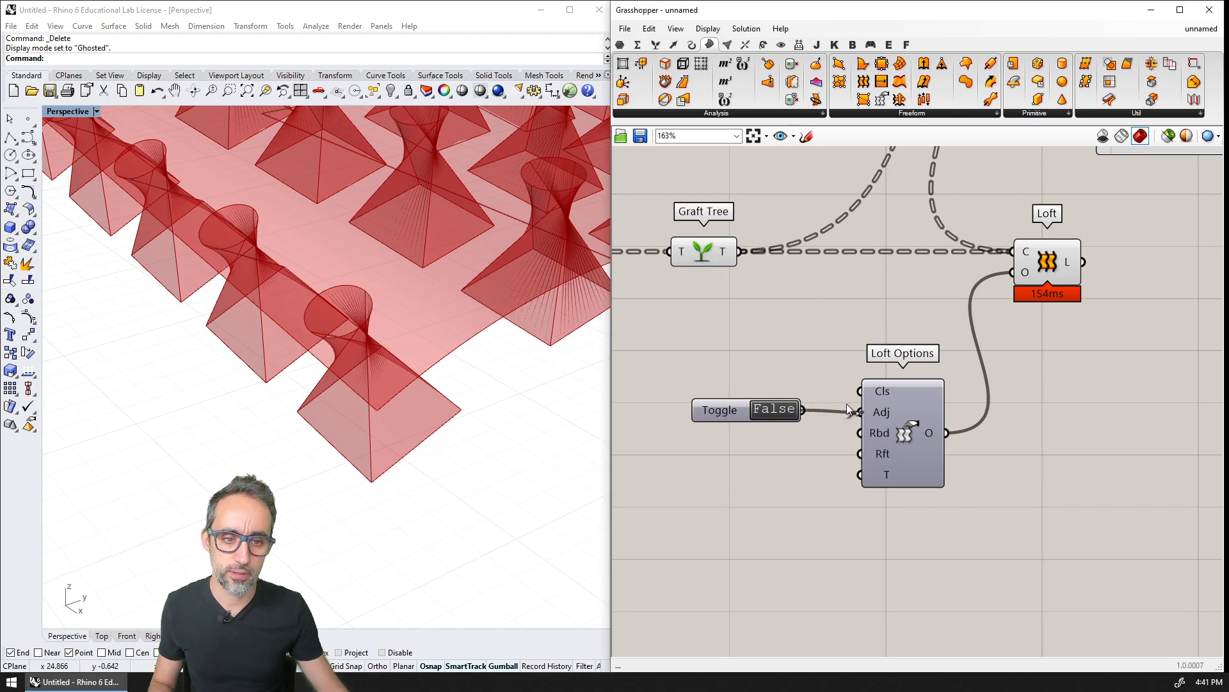
{"action": "double_click", "coordinate": [778, 410]}
Examine the adjusted lofts across the whole roof along with the overall definition on the canvas.
{"action": "right_click_drag", "start_coordinate": [557, 325], "coordinate": [436, 390], "text": "shift"}
{"action": "scroll", "coordinate": [504, 420], "scroll_direction": "down", "scroll_amount": 7}
{"action": "right_click_drag", "start_coordinate": [1025, 272], "coordinate": [1050, 370]}
{"action": "scroll", "coordinate": [1050, 370], "scroll_direction": "down", "scroll_amount": 5}
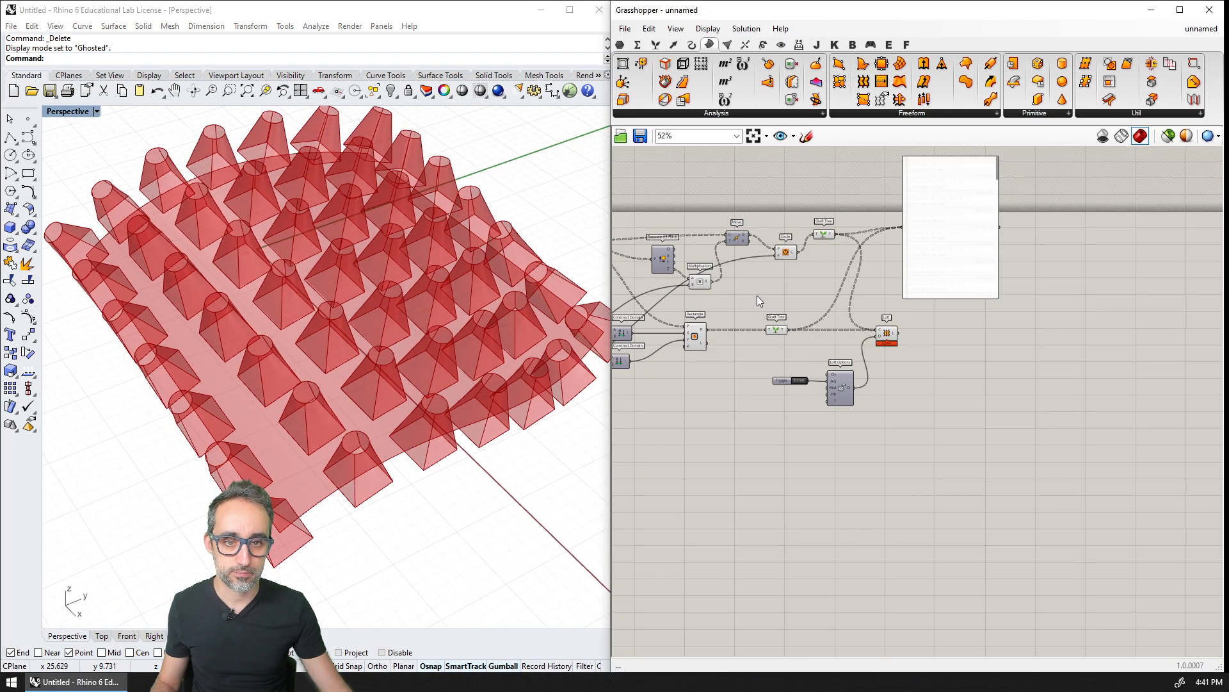
{"action": "right_click_drag", "start_coordinate": [495, 338], "coordinate": [532, 393]}
{"action": "scroll", "coordinate": [511, 350], "scroll_direction": "down", "scroll_amount": 3}
{"action": "right_click_drag", "start_coordinate": [511, 350], "coordinate": [428, 347]}
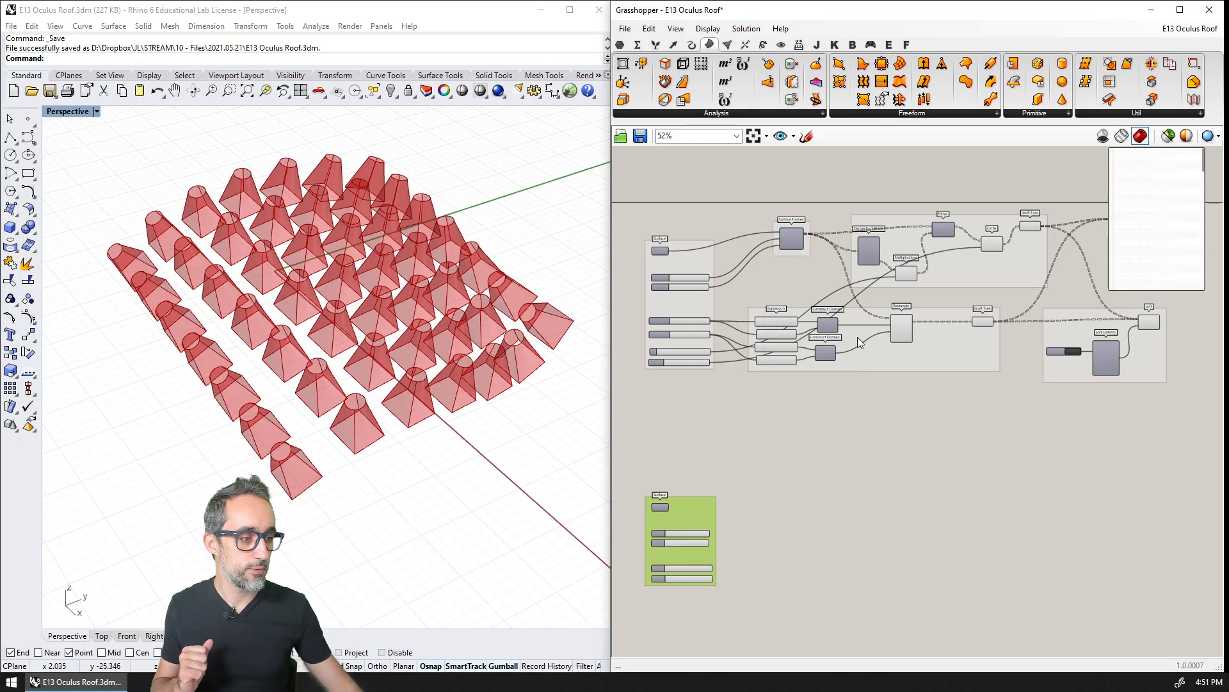
Turn off the preview of the Loft, Circle, both Graft Tree, Multiplication and Rectangle components.
{"action": "right_click_drag", "start_coordinate": [916, 304], "coordinate": [926, 360]}
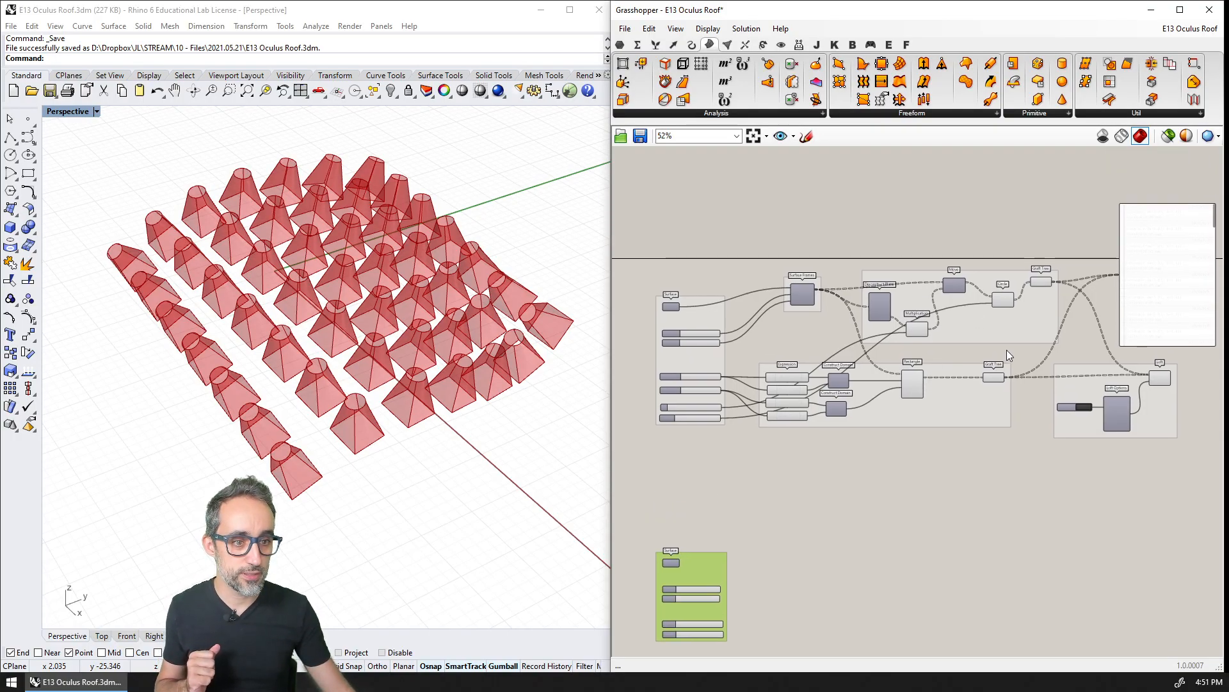
{"action": "left_click", "coordinate": [1159, 378]}
{"action": "key", "text": "ctrl+q"}
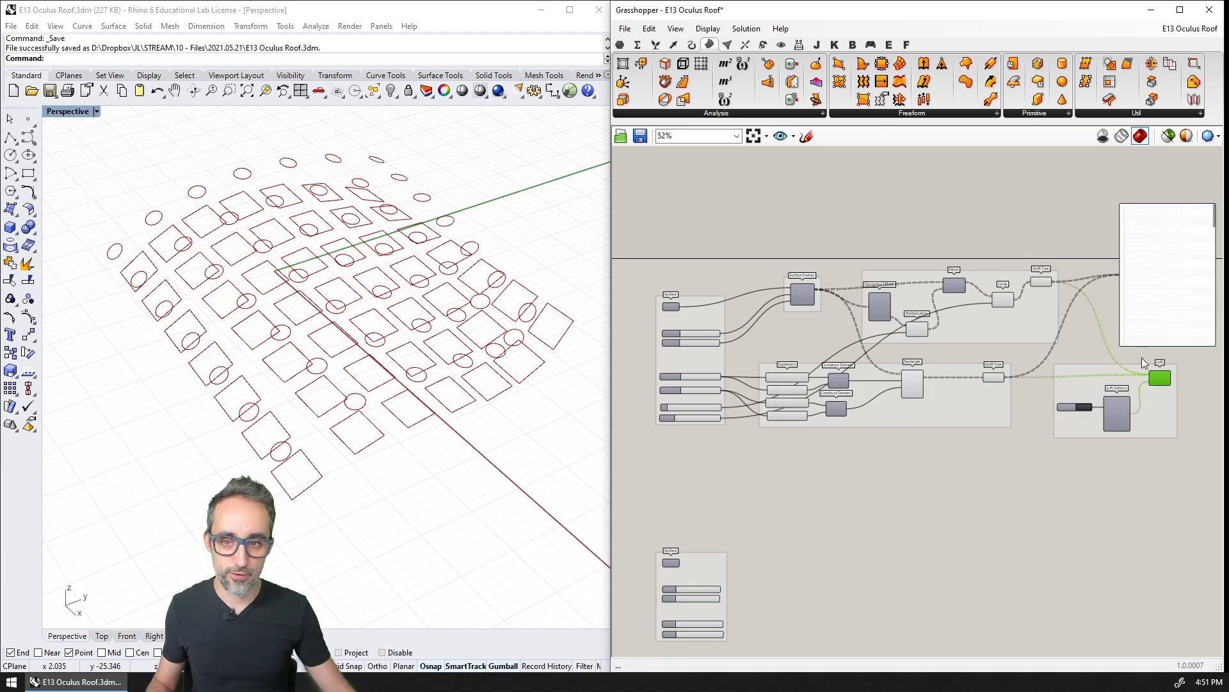
{"action": "left_click_drag", "start_coordinate": [1074, 251], "coordinate": [984, 385]}
{"action": "key", "text": "ctrl+q"}
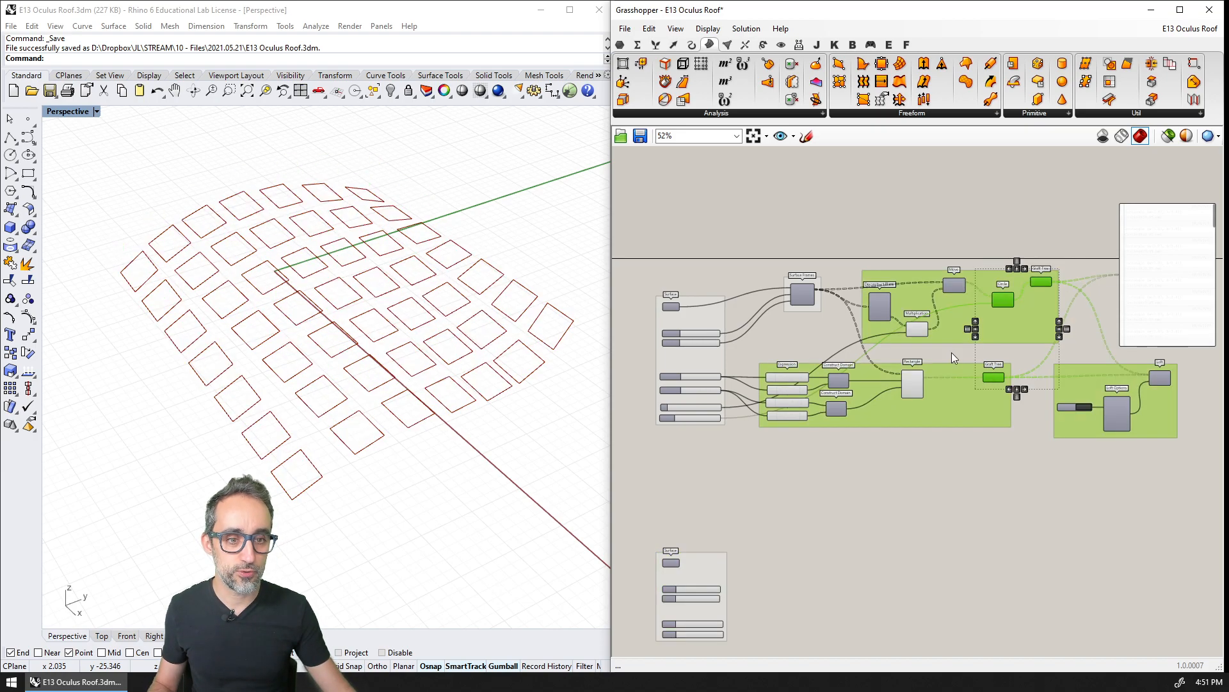
{"action": "left_click", "coordinate": [917, 328]}
{"action": "key", "text": "ctrl+q"}
{"action": "left_click", "coordinate": [914, 392]}
{"action": "key", "text": "ctrl+q"}
{"action": "right_click_drag", "start_coordinate": [842, 510], "coordinate": [882, 383]}
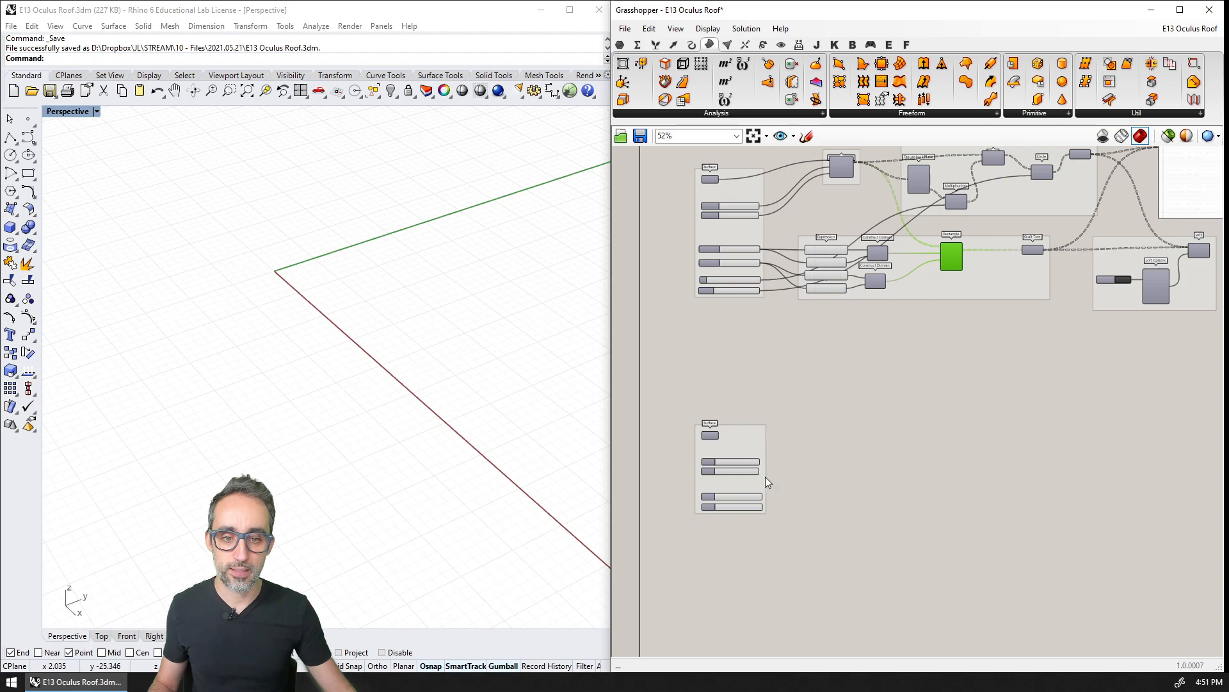
Turn on the preview of the Surface parameter in the separate input group below the main definition.
{"action": "scroll", "coordinate": [759, 498], "scroll_direction": "up", "scroll_amount": 3}
{"action": "scroll", "coordinate": [765, 397], "scroll_direction": "down", "scroll_amount": 6}
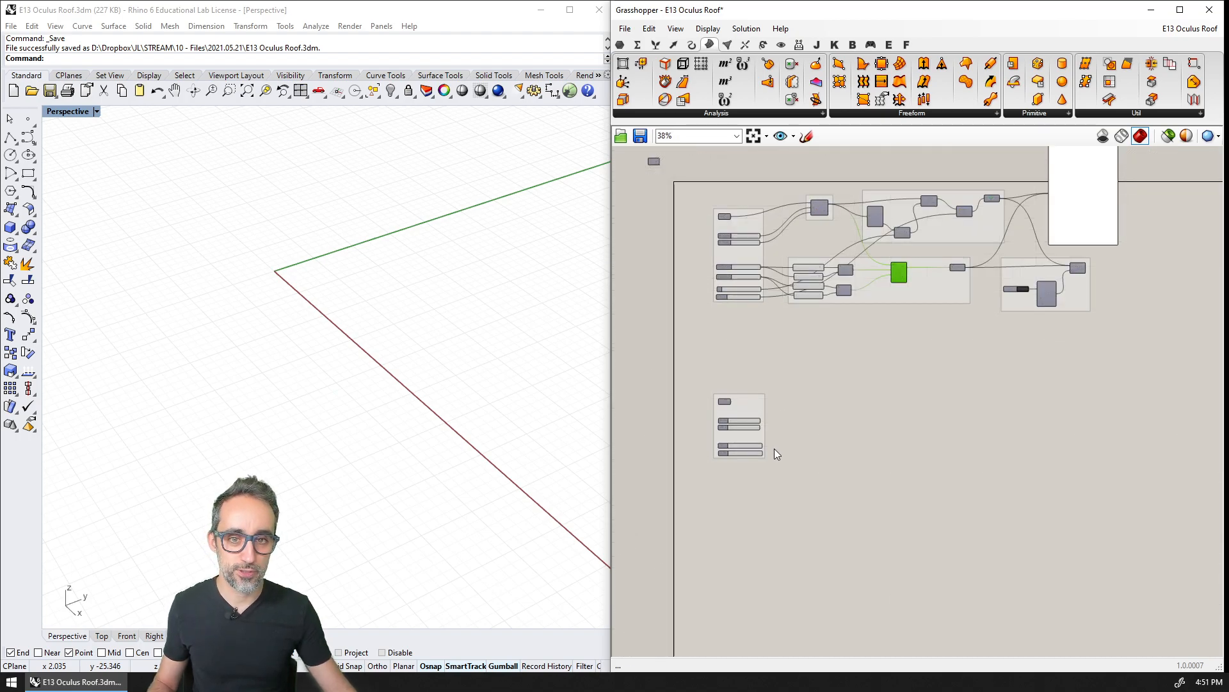
{"action": "scroll", "coordinate": [774, 448], "scroll_direction": "up", "scroll_amount": 6}
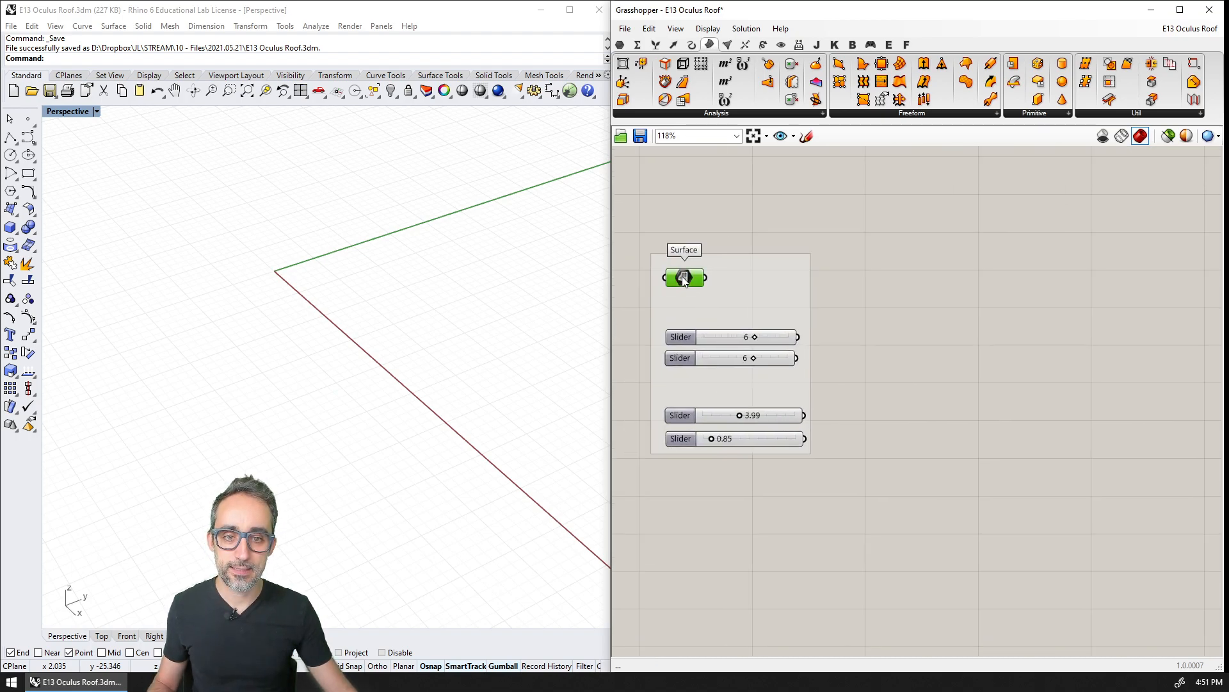
{"action": "left_click", "coordinate": [684, 278]}
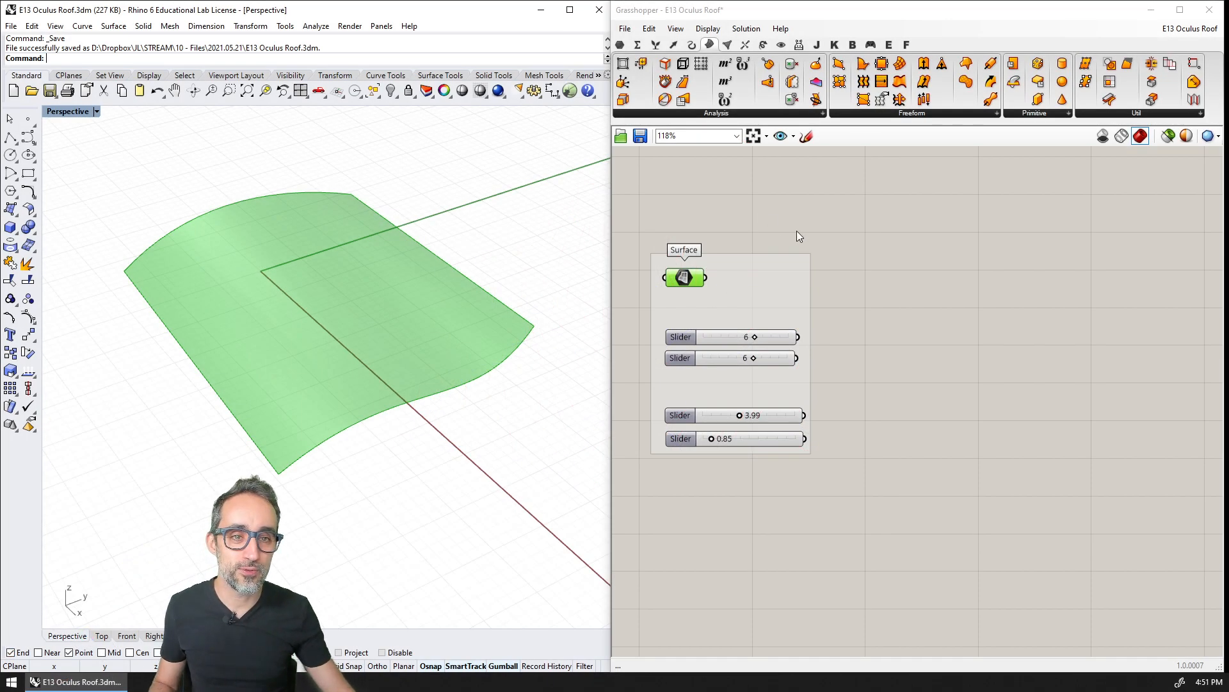
{"action": "left_click", "coordinate": [886, 274]}
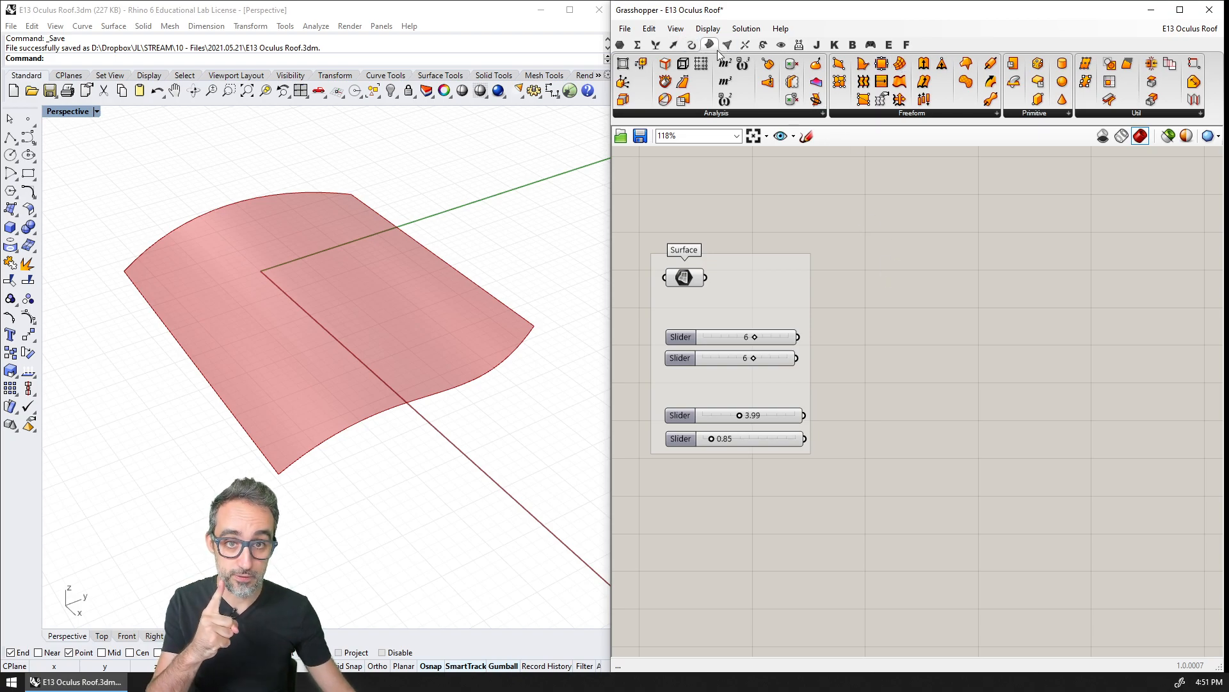
Place an Isotrim component on the canvas beside the input group.
{"action": "left_click", "coordinate": [1109, 116]}
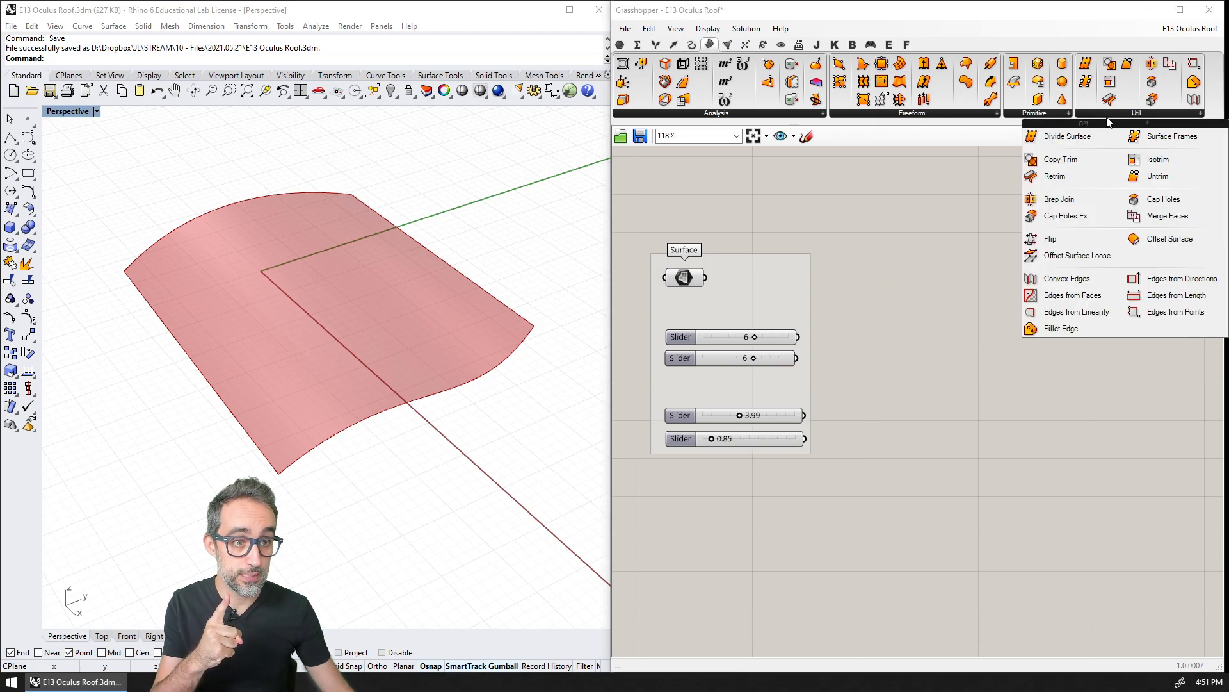
{"action": "left_click", "coordinate": [1159, 161]}
{"action": "left_click", "coordinate": [988, 292]}
{"action": "scroll", "coordinate": [988, 292], "scroll_direction": "up", "scroll_amount": 4}
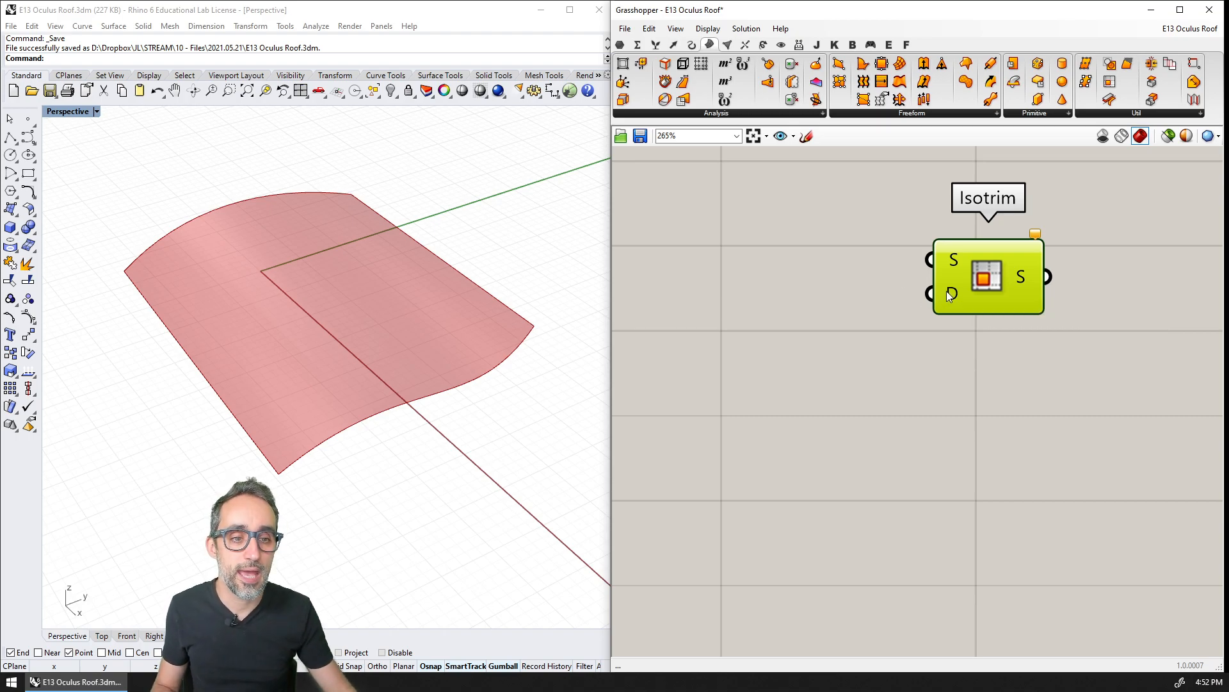
{"action": "mouse_move", "coordinate": [954, 292]}
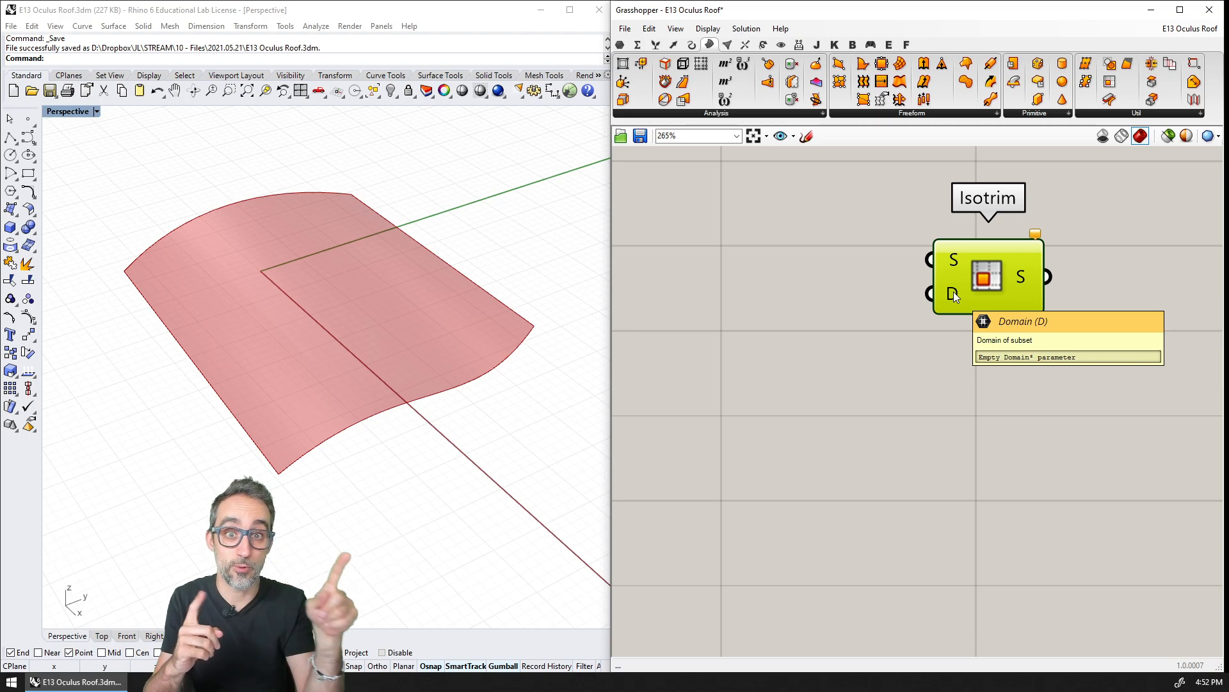
{"action": "left_click", "coordinate": [619, 46]}
{"action": "left_click", "coordinate": [726, 112]}
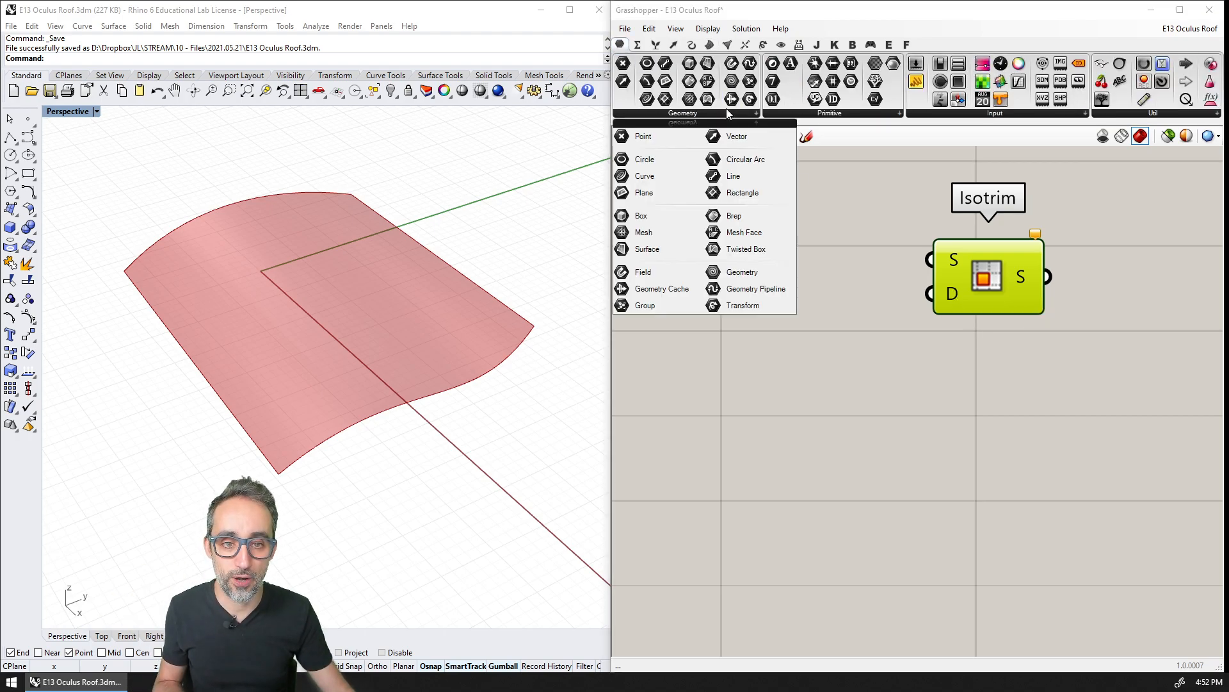
{"action": "left_click", "coordinate": [785, 113]}
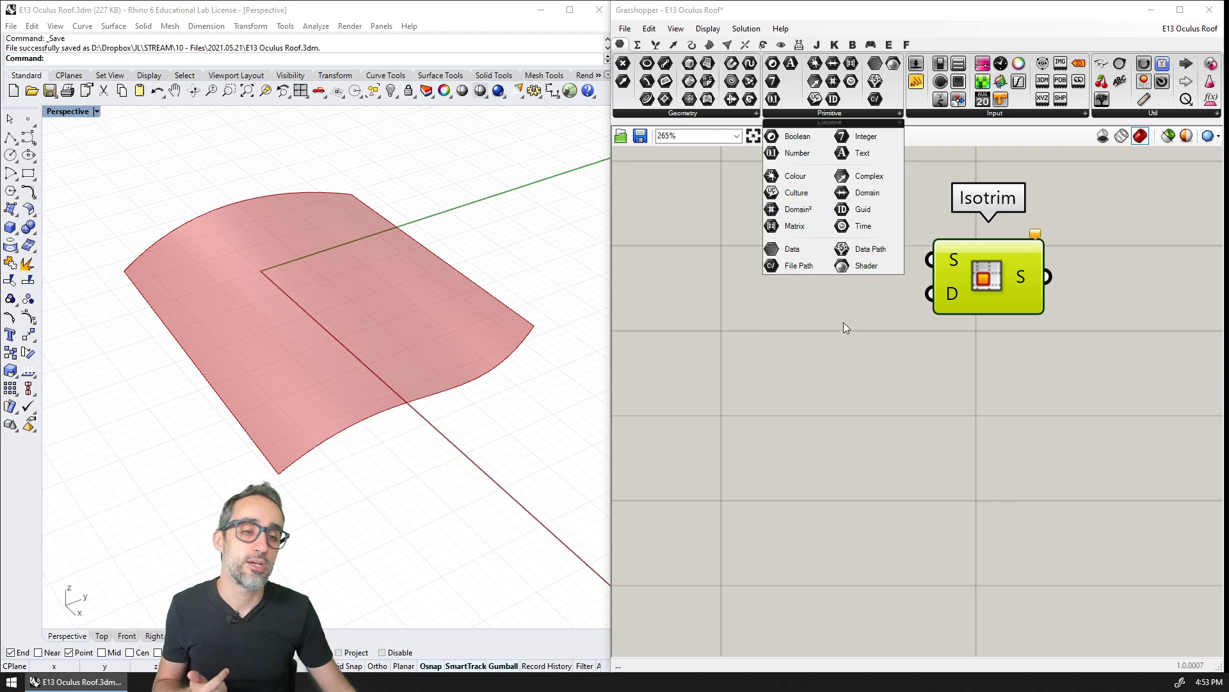
Position the Isotrim component and connect the Surface parameter to its S input.
{"action": "scroll", "coordinate": [895, 423], "scroll_direction": "down", "scroll_amount": 5}
{"action": "scroll", "coordinate": [991, 374], "scroll_direction": "up", "scroll_amount": 2}
{"action": "left_click_drag", "start_coordinate": [1010, 366], "coordinate": [1028, 363]}
{"action": "right_click_drag", "start_coordinate": [909, 383], "coordinate": [977, 355]}
{"action": "scroll", "coordinate": [881, 353], "scroll_direction": "down", "scroll_amount": 1}
{"action": "left_click_drag", "start_coordinate": [746, 329], "coordinate": [1077, 351]}
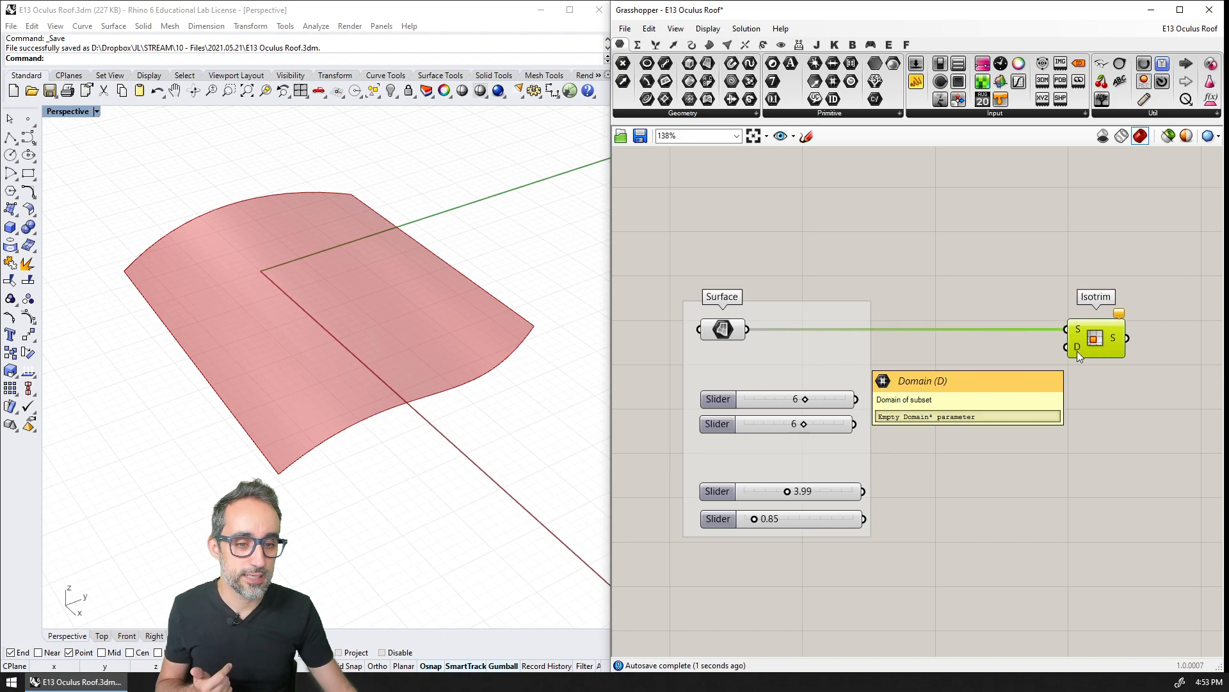
Add a Deconstruct Domain² component below Isotrim, feed it the Surface, and inspect its U and V outputs.
{"action": "right_click_drag", "start_coordinate": [948, 381], "coordinate": [925, 358]}
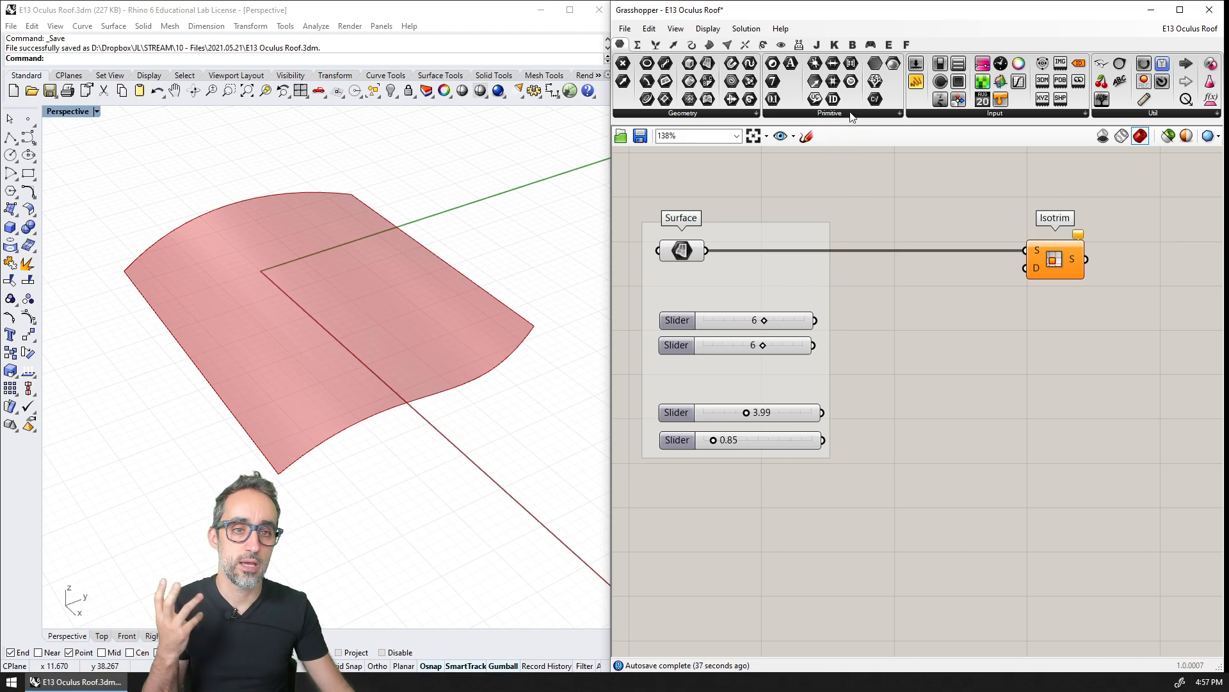
{"action": "right_click_drag", "start_coordinate": [844, 169], "coordinate": [854, 213]}
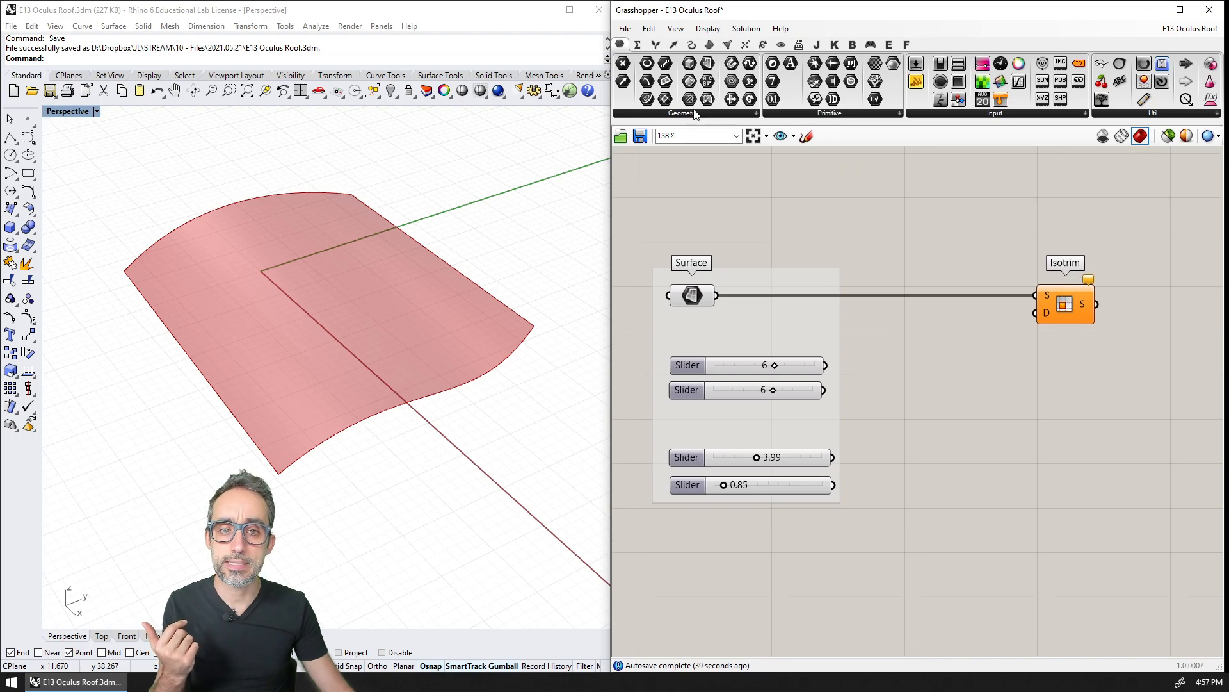
{"action": "left_click", "coordinate": [637, 44]}
{"action": "left_click", "coordinate": [656, 116]}
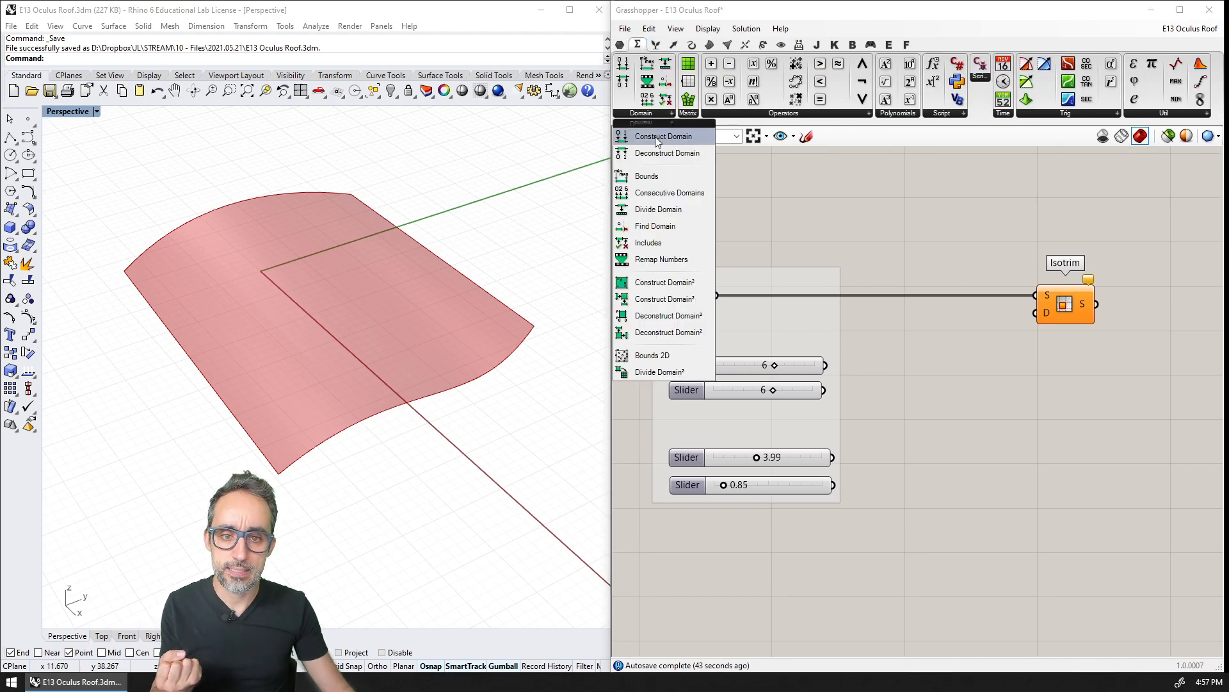
{"action": "left_click", "coordinate": [666, 316]}
{"action": "left_click", "coordinate": [896, 232]}
{"action": "left_click_drag", "start_coordinate": [896, 232], "coordinate": [963, 437]}
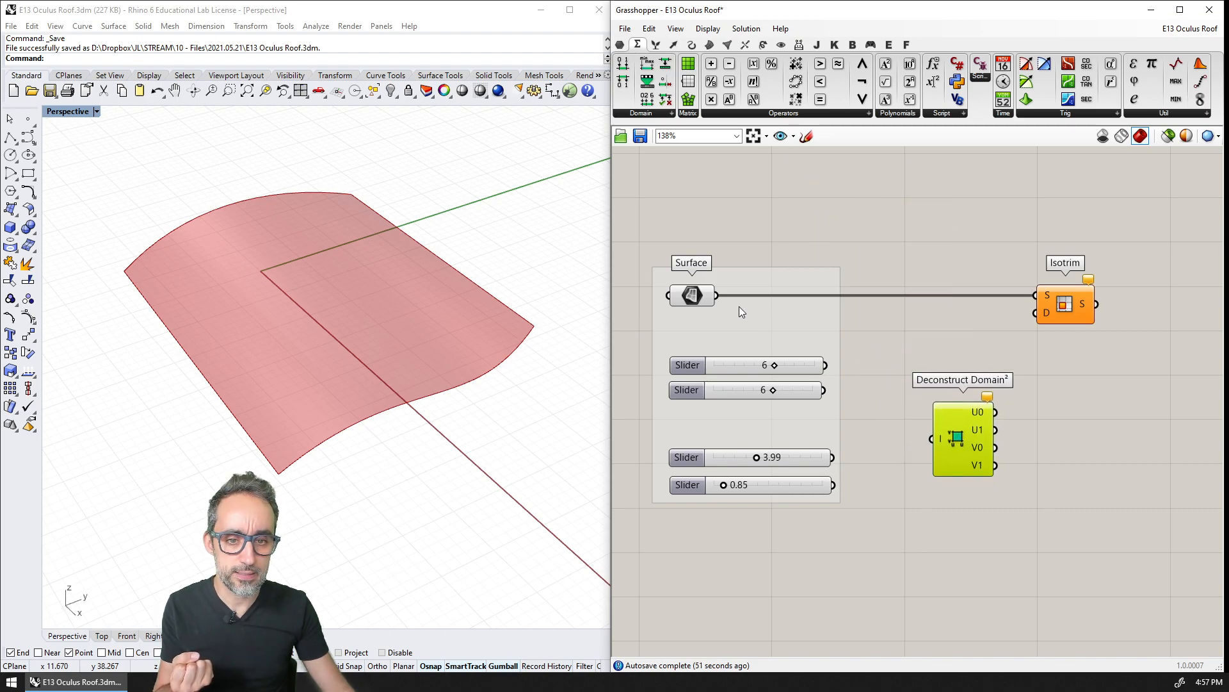
{"action": "left_click_drag", "start_coordinate": [717, 296], "coordinate": [951, 410]}
{"action": "right_click_drag", "start_coordinate": [1071, 440], "coordinate": [1058, 413]}
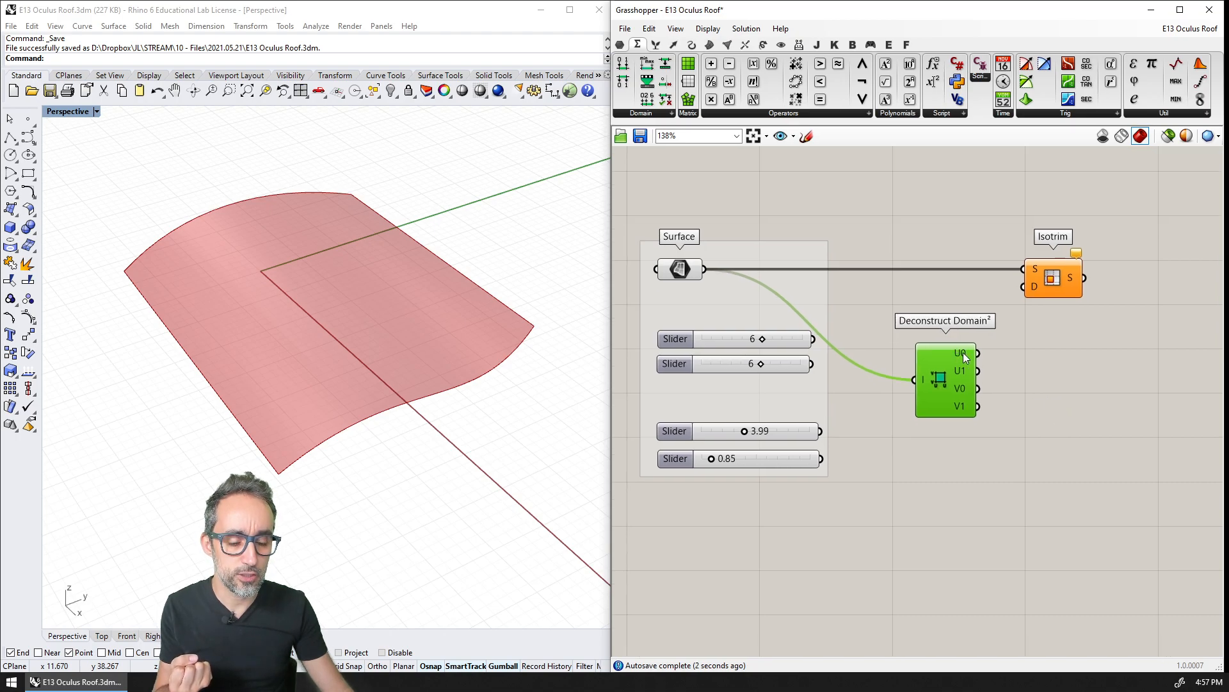
{"action": "mouse_move", "coordinate": [964, 357]}
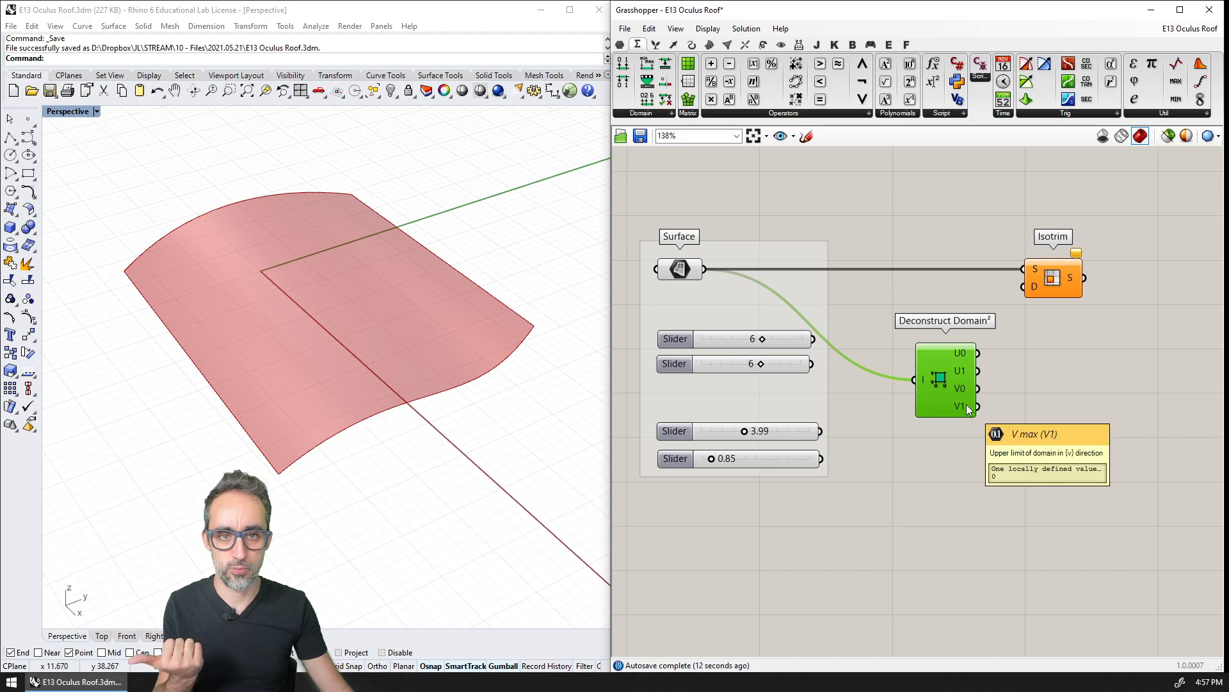
Add a Domain² parameter above the input group and connect the Surface to it.
{"action": "left_click", "coordinate": [620, 45]}
{"action": "left_click", "coordinate": [839, 114]}
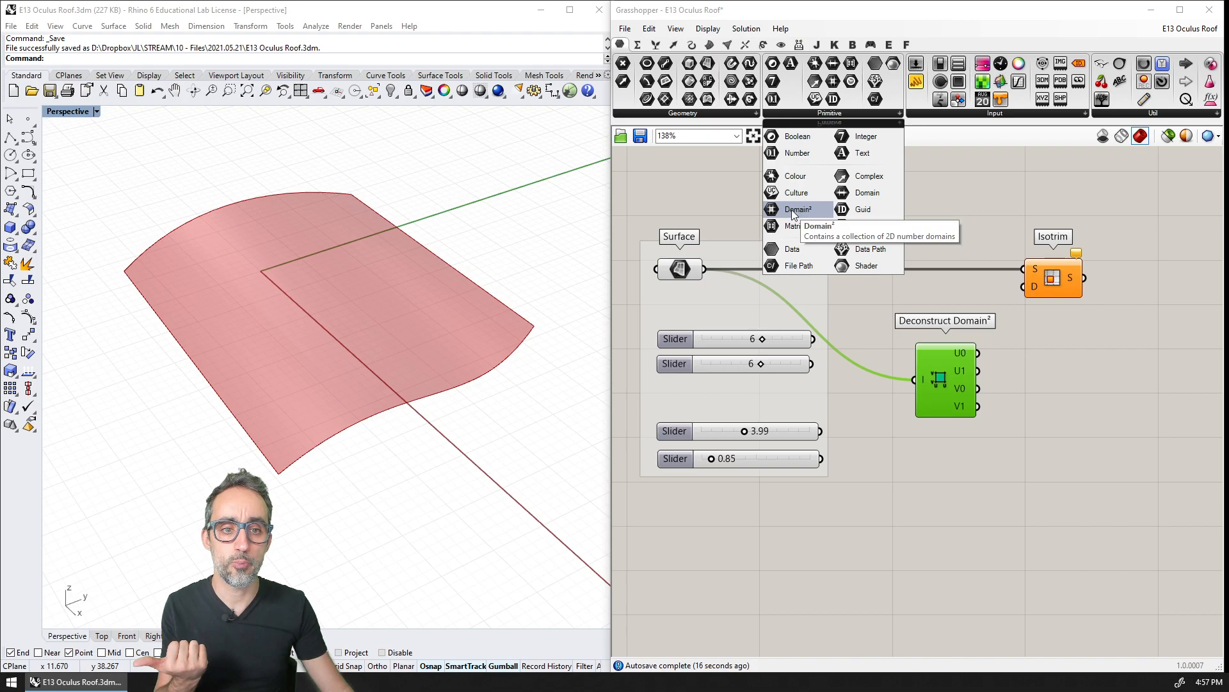
{"action": "left_click_drag", "start_coordinate": [799, 211], "coordinate": [844, 187]}
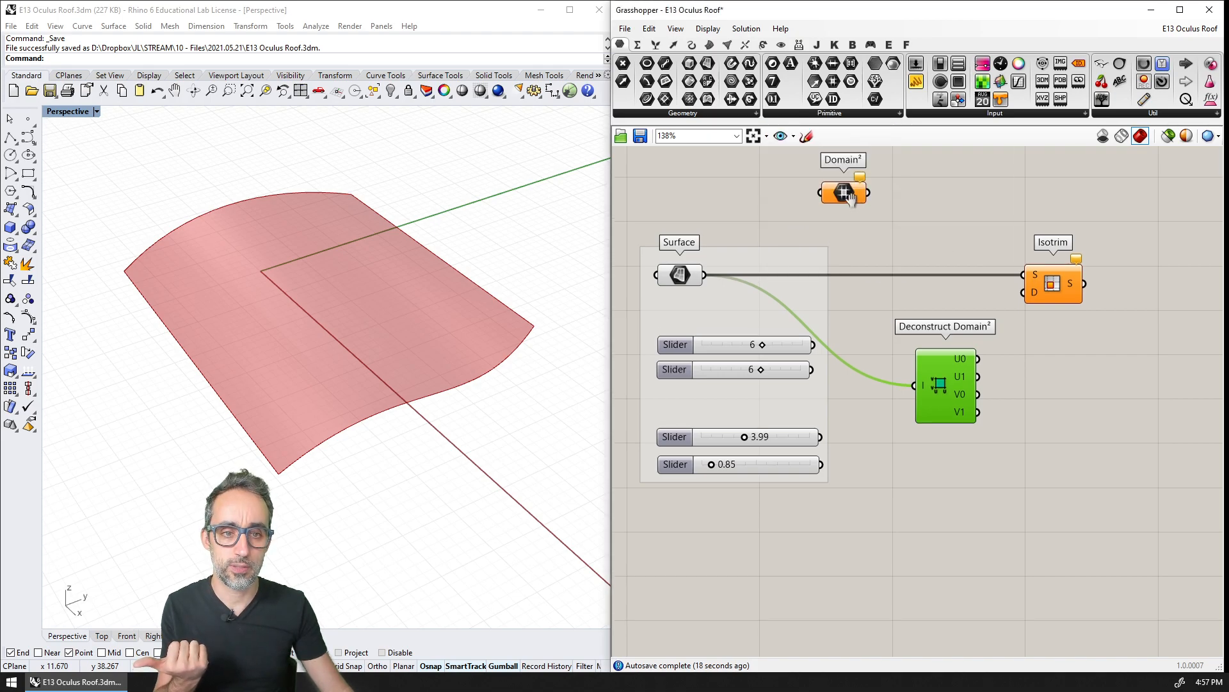
{"action": "right_click_drag", "start_coordinate": [844, 192], "coordinate": [848, 243]}
{"action": "left_click_drag", "start_coordinate": [707, 319], "coordinate": [825, 238]}
Connect a Panel to the Domain² output and widen it so its text fits on one line.
{"action": "left_click_drag", "start_coordinate": [917, 83], "coordinate": [881, 200]}
{"action": "left_click_drag", "start_coordinate": [907, 198], "coordinate": [944, 236]}
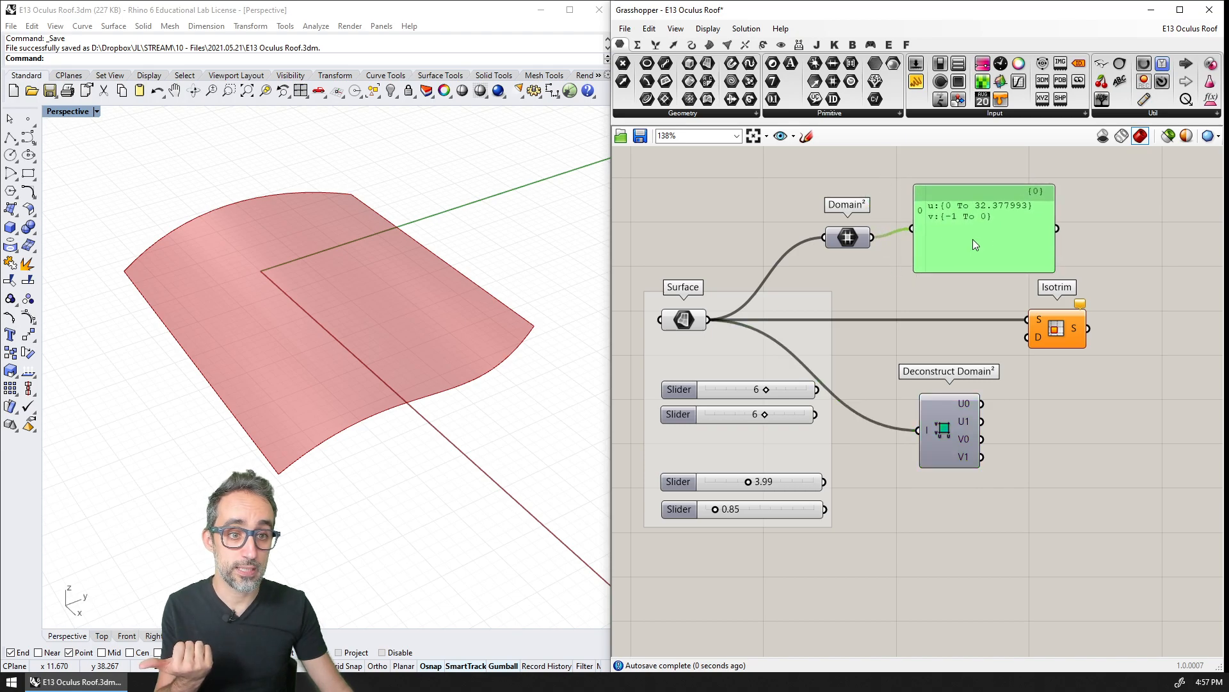
{"action": "left_click_drag", "start_coordinate": [1055, 244], "coordinate": [1167, 244]}
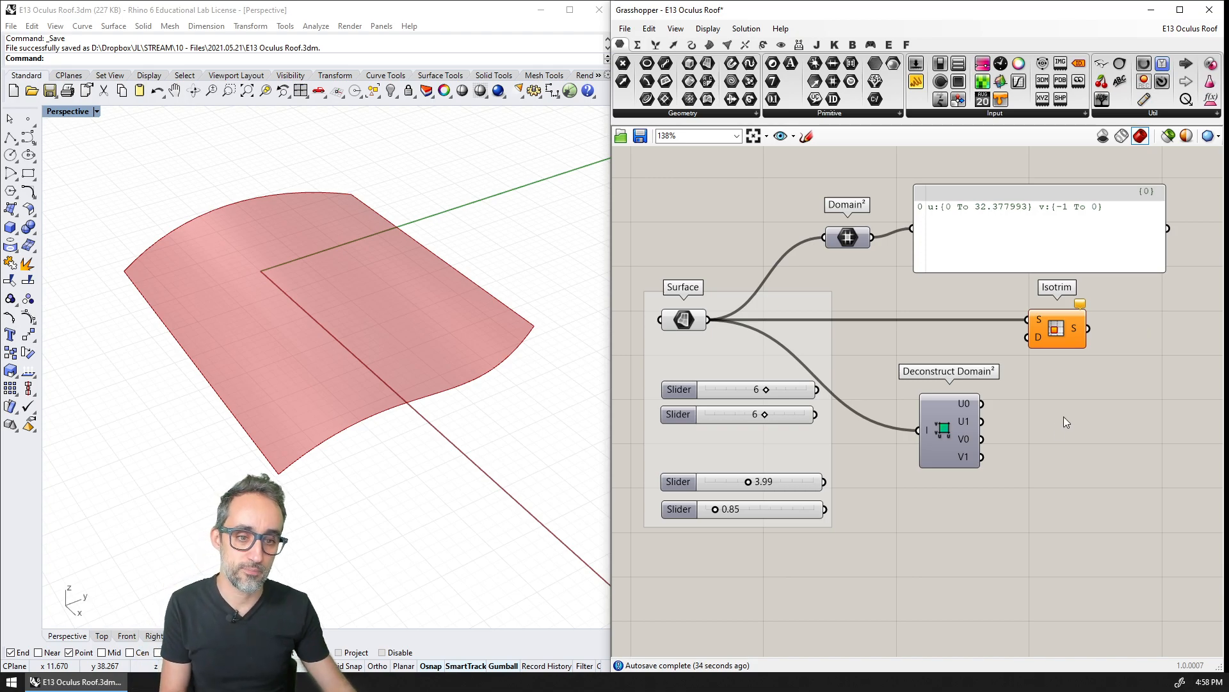
Delete the Deconstruct Domain² component and place a Construct Domain² component with U0, U1, V0 and V1 inputs below Isotrim.
{"action": "left_click", "coordinate": [946, 452]}
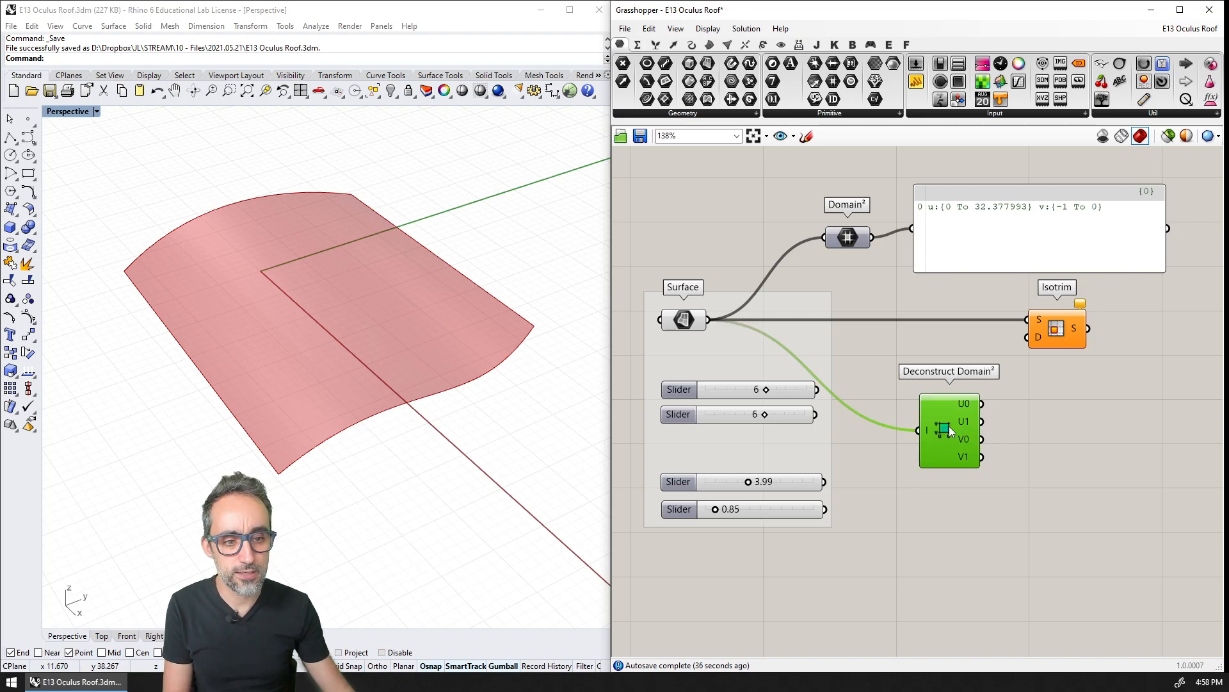
{"action": "key", "text": "Delete"}
{"action": "left_click", "coordinate": [637, 44]}
{"action": "left_click", "coordinate": [655, 112]}
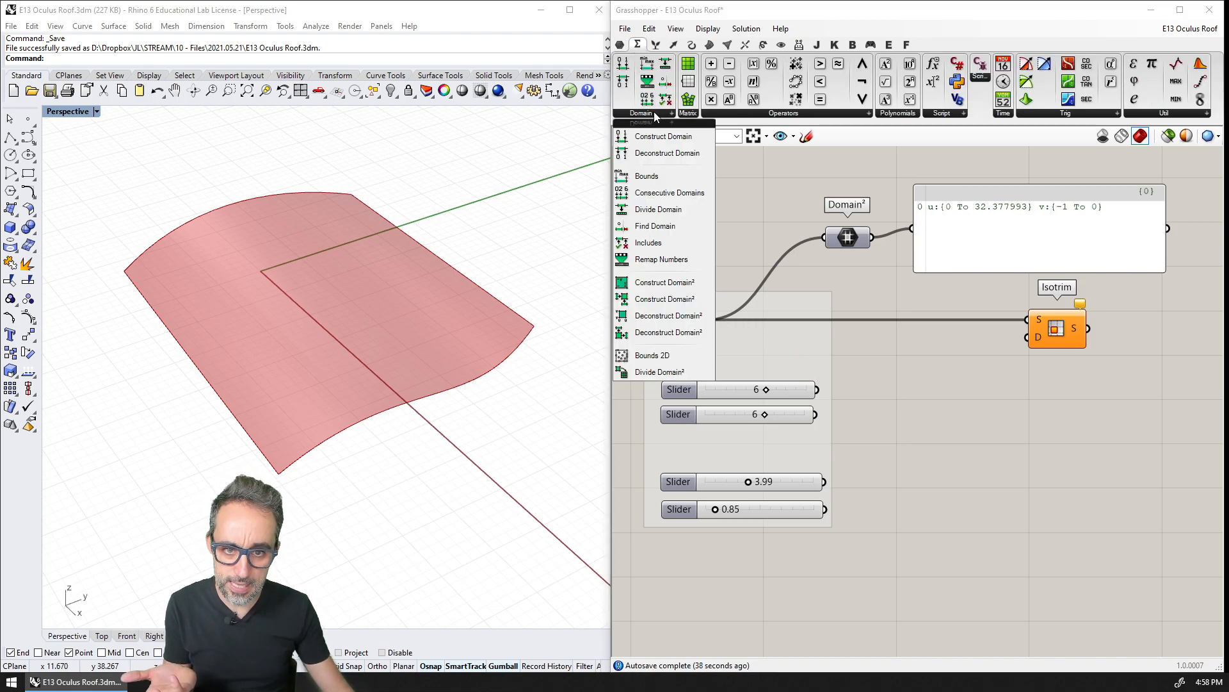
{"action": "left_click_drag", "start_coordinate": [666, 285], "coordinate": [966, 610]}
{"action": "right_click_drag", "start_coordinate": [966, 609], "coordinate": [962, 525]}
{"action": "scroll", "coordinate": [969, 512], "scroll_direction": "down", "scroll_amount": 1}
Paste the four copied number sliders and line them up with the Construct Domain² inputs.
{"action": "left_click", "coordinate": [878, 528]}
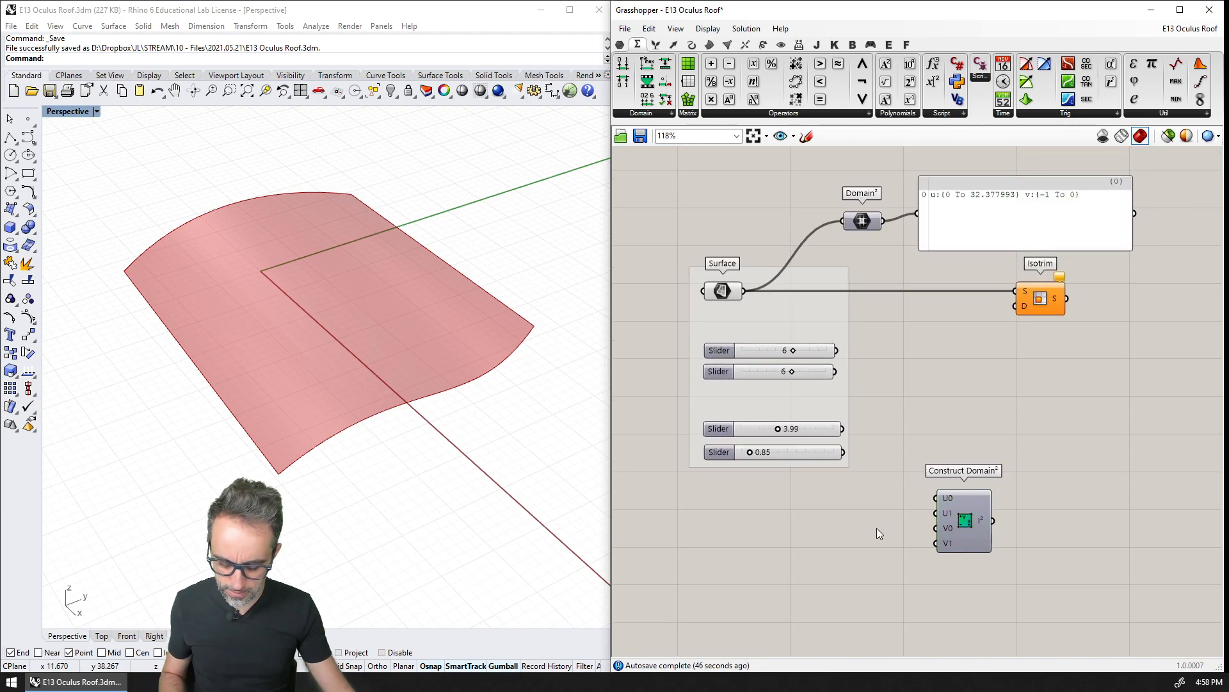
{"action": "key", "text": "ctrl+v"}
{"action": "left_click_drag", "start_coordinate": [953, 524], "coordinate": [962, 550]}
{"action": "right_click_drag", "start_coordinate": [961, 550], "coordinate": [875, 484]}
{"action": "left_click_drag", "start_coordinate": [941, 497], "coordinate": [941, 489]}
{"action": "right_click_drag", "start_coordinate": [870, 349], "coordinate": [904, 415]}
{"action": "right_click_drag", "start_coordinate": [848, 368], "coordinate": [807, 329]}
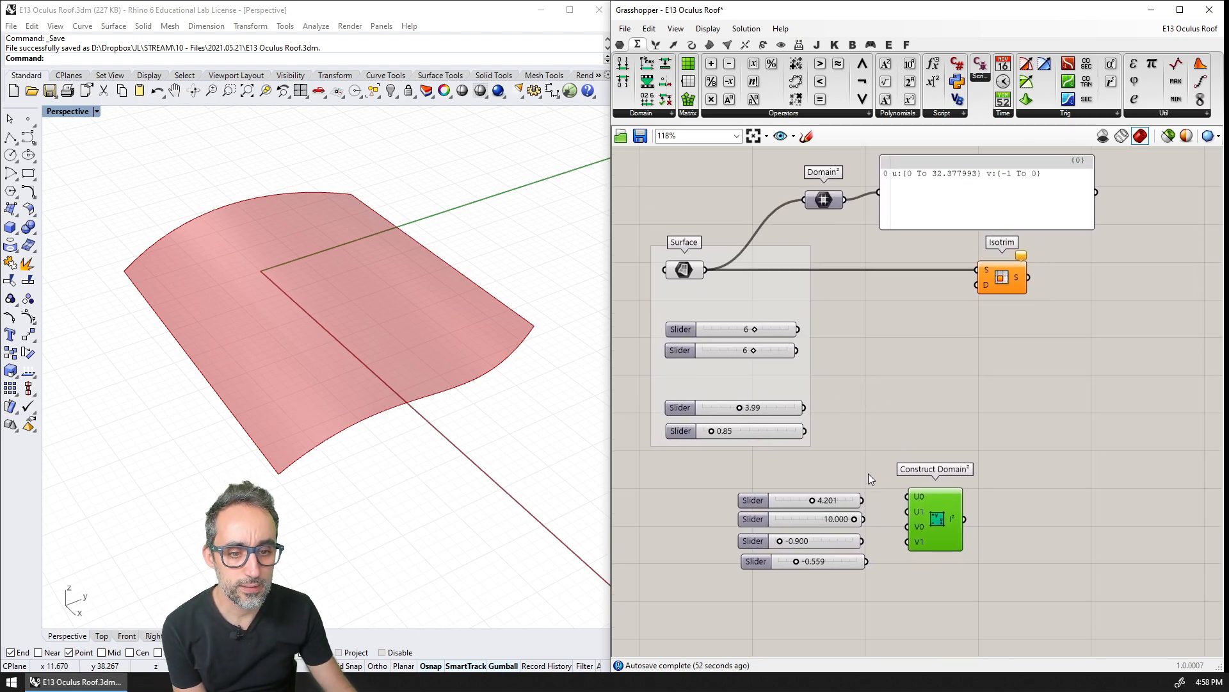
Connect the four pasted sliders in order to the U0, U1, V0 and V1 inputs of Construct Domain².
{"action": "left_click_drag", "start_coordinate": [863, 500], "coordinate": [938, 531]}
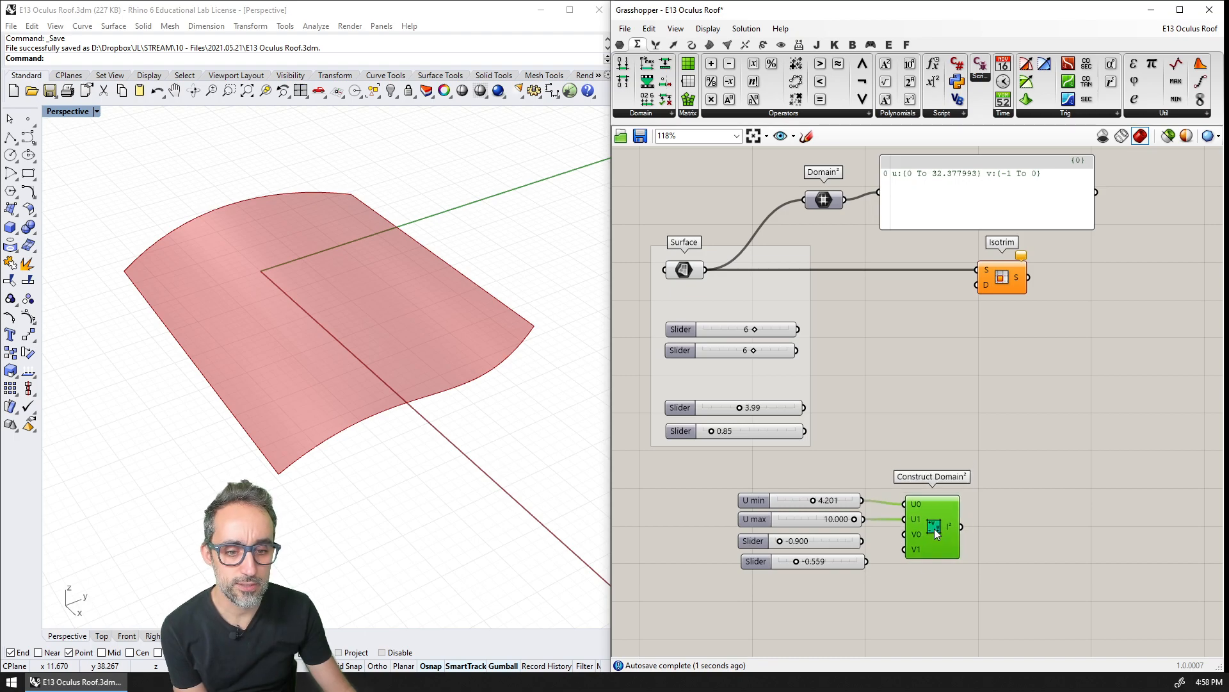
{"action": "scroll", "coordinate": [913, 547], "scroll_direction": "up", "scroll_amount": 4}
{"action": "left_click_drag", "start_coordinate": [875, 489], "coordinate": [939, 478]}
{"action": "left_click_drag", "start_coordinate": [881, 522], "coordinate": [939, 502]}
Set the V max slider to -0.5.
{"action": "double_click", "coordinate": [838, 524]}
{"action": "type", "text": "0.5"}
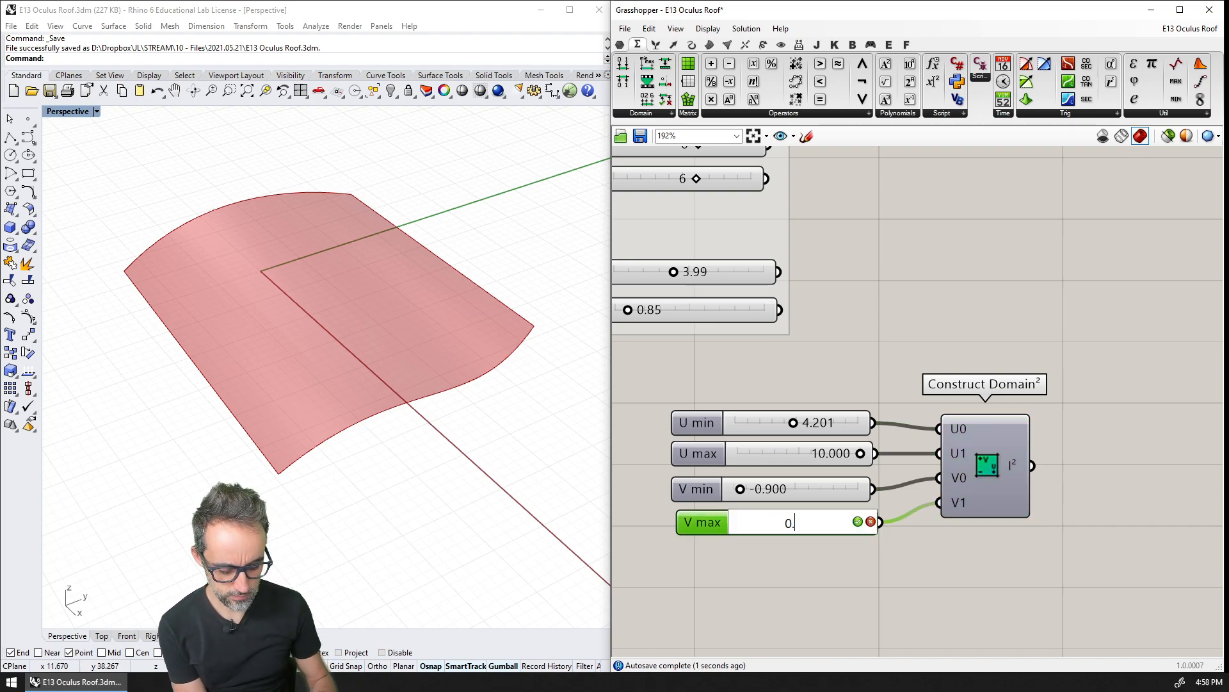
{"action": "key", "text": "BackSpace"}
{"action": "key", "text": "BackSpace"}
{"action": "key", "text": "BackSpace"}
{"action": "type", "text": "-0.5"}
{"action": "key", "text": "Return"}
Add a Panel, connect it to the Construct Domain² output, and widen it to show the domain on one line.
{"action": "scroll", "coordinate": [946, 337], "scroll_direction": "down", "scroll_amount": 2}
{"action": "double_click", "coordinate": [1020, 379]}
{"action": "type", "text": "panel"}
{"action": "key", "text": "Return"}
{"action": "right_click_drag", "start_coordinate": [1020, 380], "coordinate": [1025, 432]}
{"action": "left_click_drag", "start_coordinate": [1028, 430], "coordinate": [1077, 483]}
{"action": "left_click_drag", "start_coordinate": [992, 484], "coordinate": [999, 485]}
{"action": "right_click_drag", "start_coordinate": [1063, 456], "coordinate": [958, 420]}
{"action": "left_click_drag", "start_coordinate": [1039, 491], "coordinate": [1159, 491]}
{"action": "left_click_drag", "start_coordinate": [1063, 459], "coordinate": [1063, 462]}
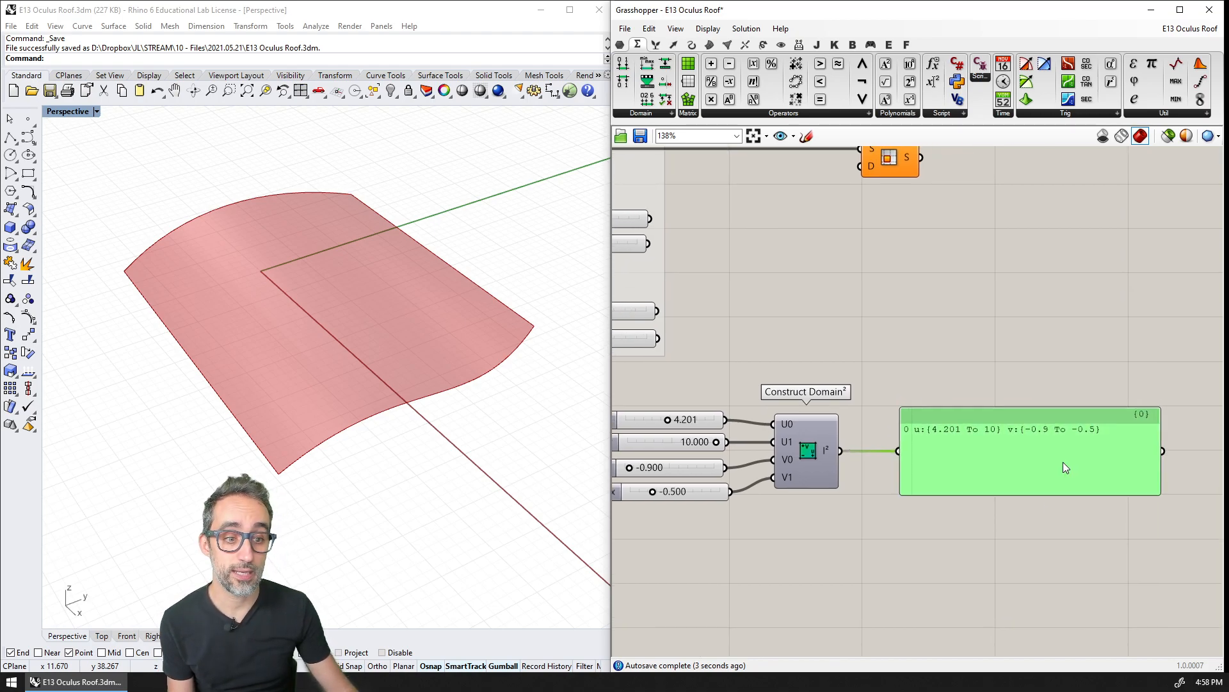
Connect the Construct Domain² output to the D input of Isotrim.
{"action": "scroll", "coordinate": [978, 426], "scroll_direction": "down", "scroll_amount": 1}
{"action": "right_click_drag", "start_coordinate": [978, 426], "coordinate": [1061, 562]}
{"action": "left_click", "coordinate": [1073, 474]}
{"action": "scroll", "coordinate": [1131, 527], "scroll_direction": "up", "scroll_amount": 1}
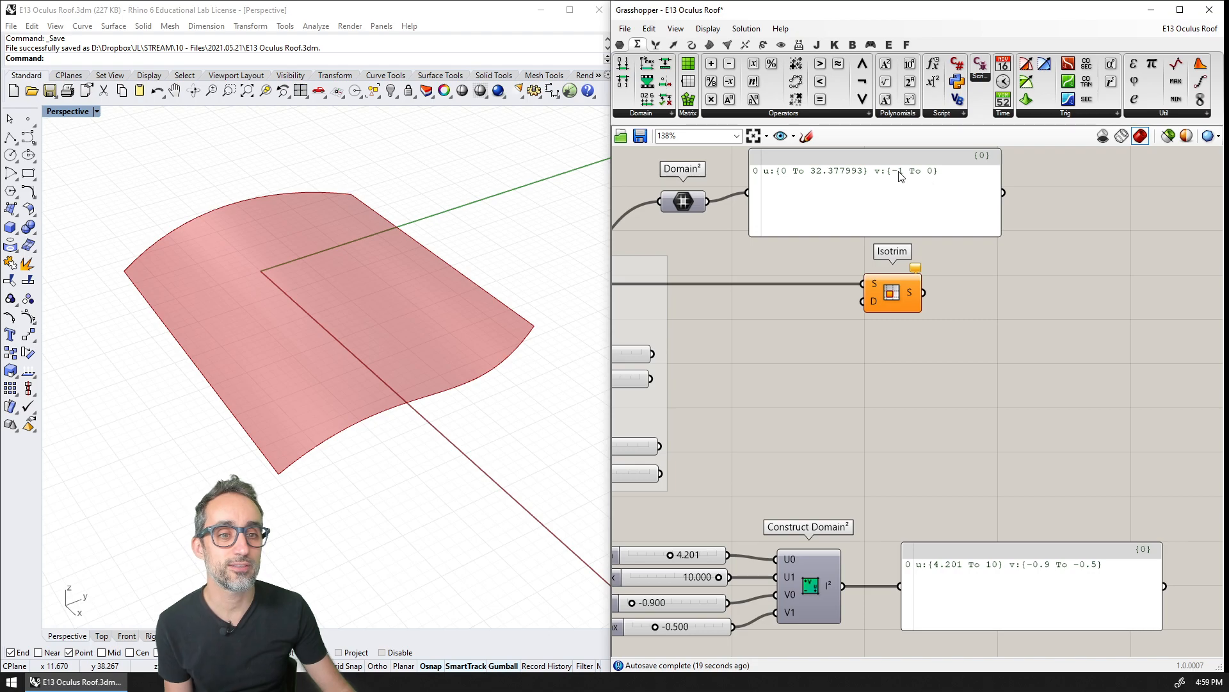
{"action": "left_click_drag", "start_coordinate": [906, 172], "coordinate": [910, 182]}
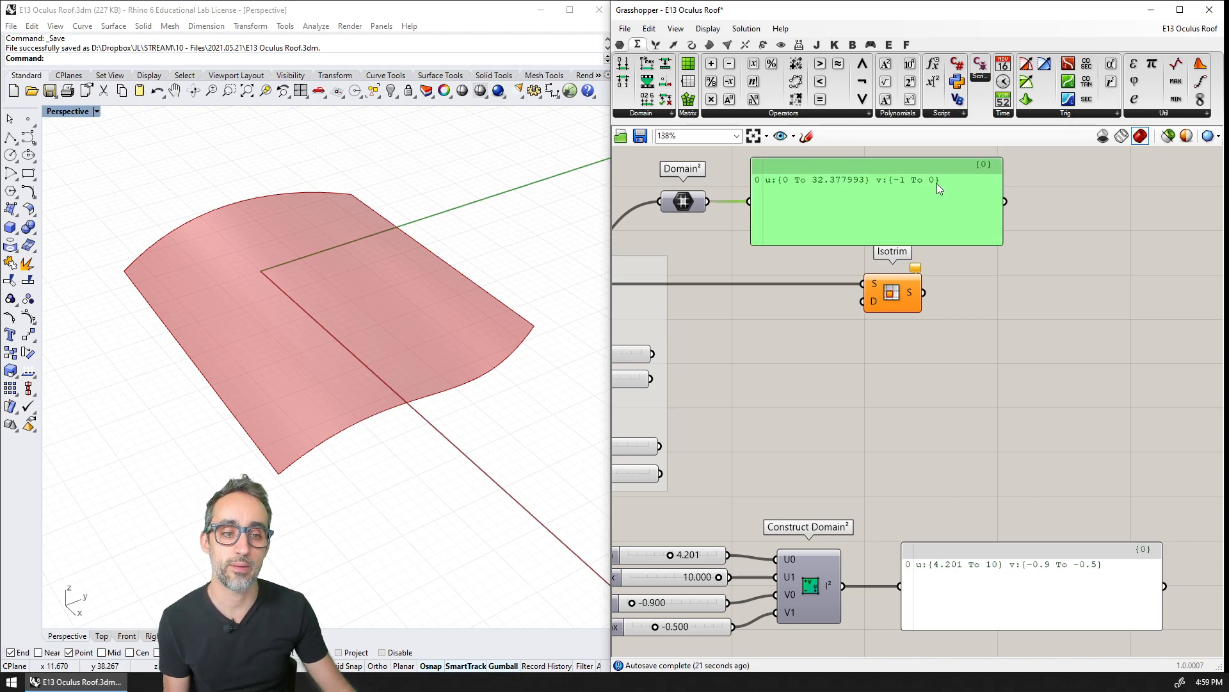
{"action": "left_click_drag", "start_coordinate": [843, 585], "coordinate": [874, 302]}
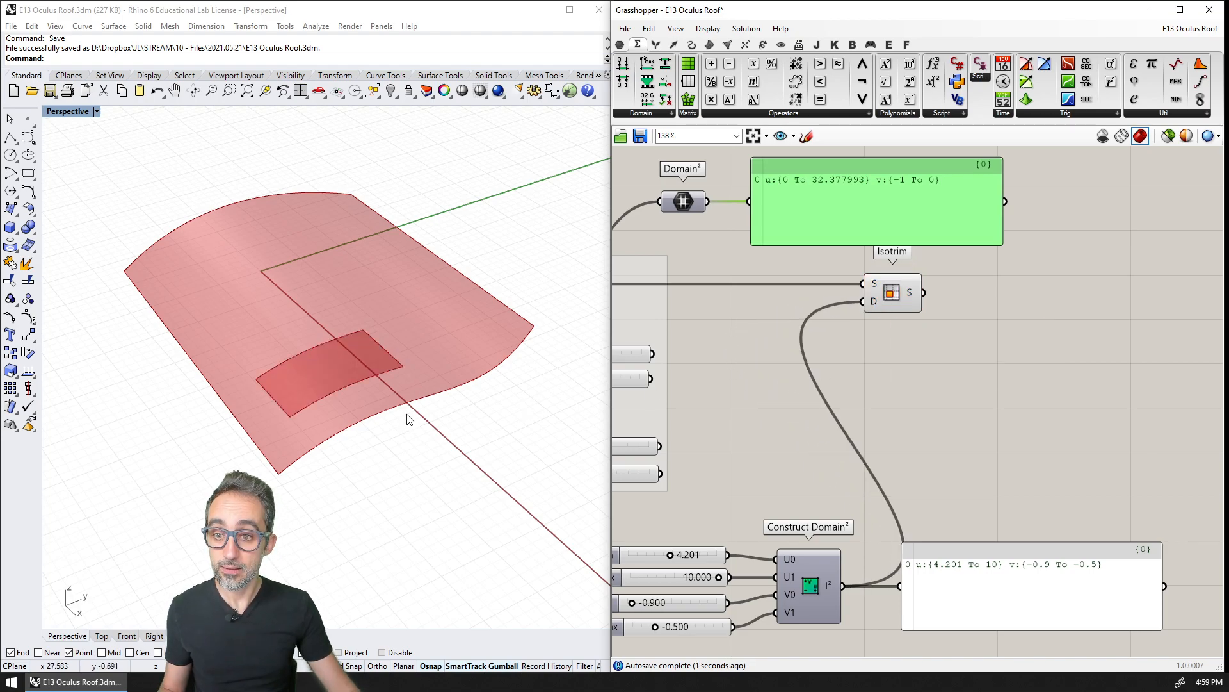
Change the trimmed patch by setting the U min slider to 6.426 and the V min slider to -0.943.
{"action": "right_click_drag", "start_coordinate": [396, 426], "coordinate": [440, 390], "text": "shift"}
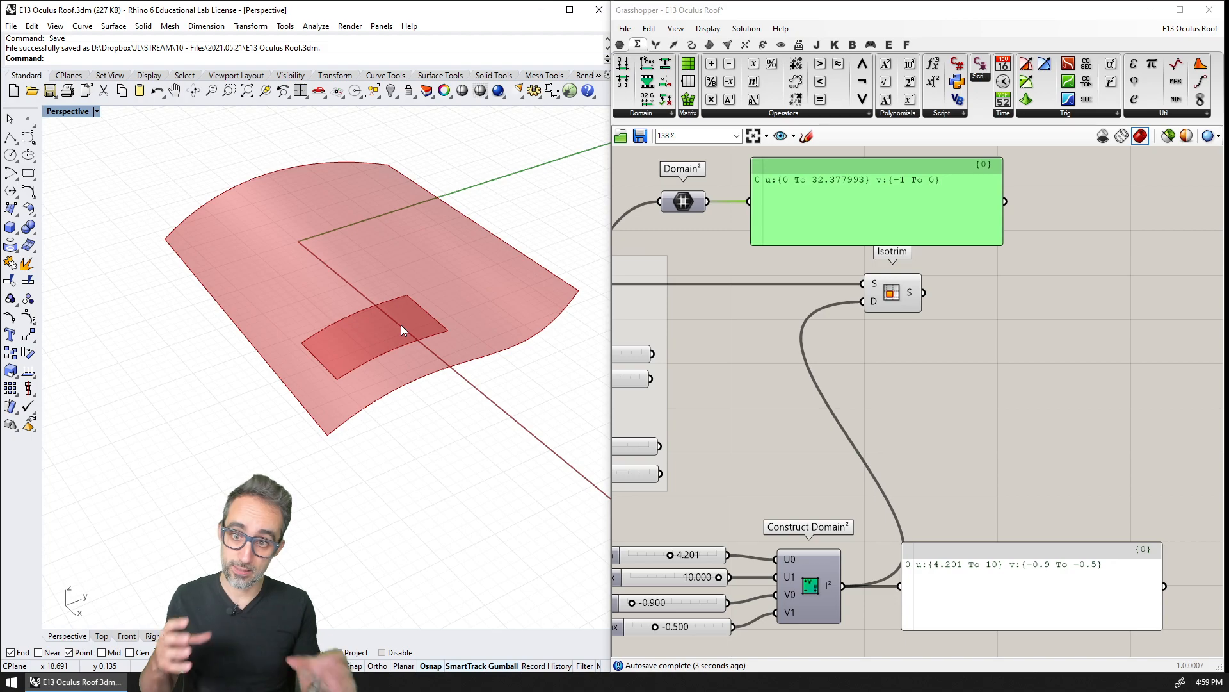
{"action": "right_click_drag", "start_coordinate": [707, 537], "coordinate": [778, 498]}
{"action": "left_click_drag", "start_coordinate": [742, 516], "coordinate": [795, 528]}
{"action": "mouse_move", "coordinate": [704, 564]}
{"action": "left_mouse_down"}
{"action": "mouse_move", "coordinate": [739, 565]}
{"action": "mouse_move", "coordinate": [701, 563]}
{"action": "left_mouse_up"}
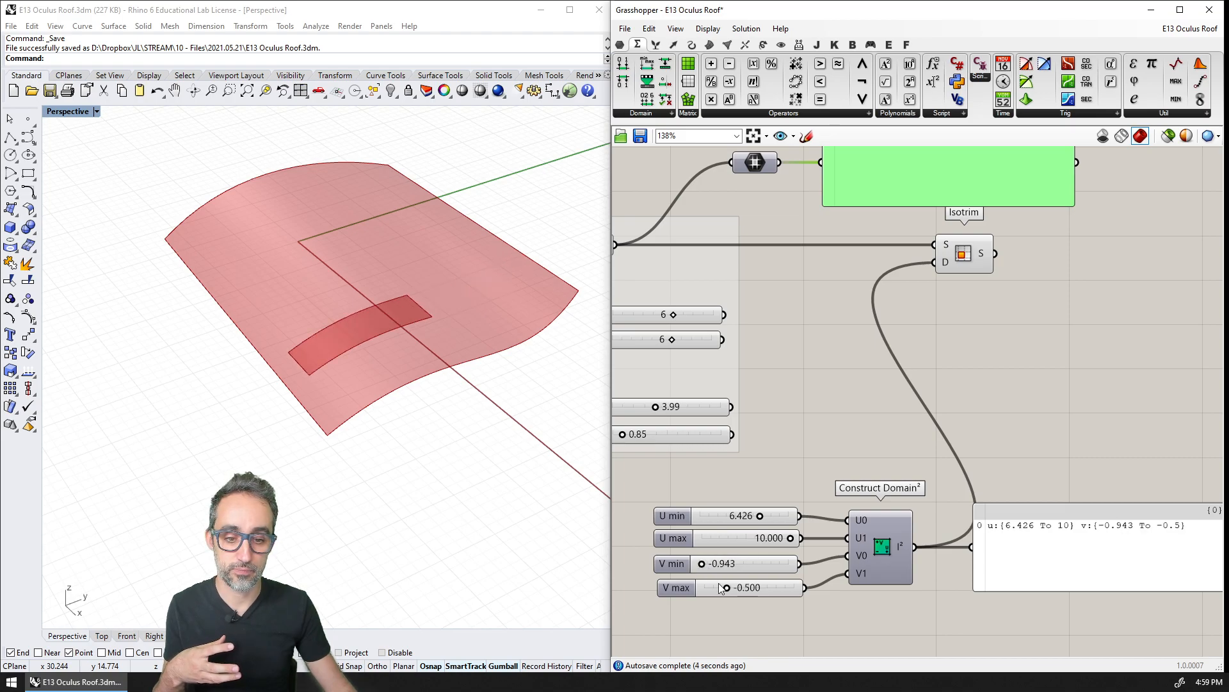
Move the Domain² panel farther from the Domain² parameter and deselect it.
{"action": "right_click_drag", "start_coordinate": [801, 269], "coordinate": [850, 320]}
{"action": "scroll", "coordinate": [817, 367], "scroll_direction": "down", "scroll_amount": 2}
{"action": "scroll", "coordinate": [849, 316], "scroll_direction": "up", "scroll_amount": 1}
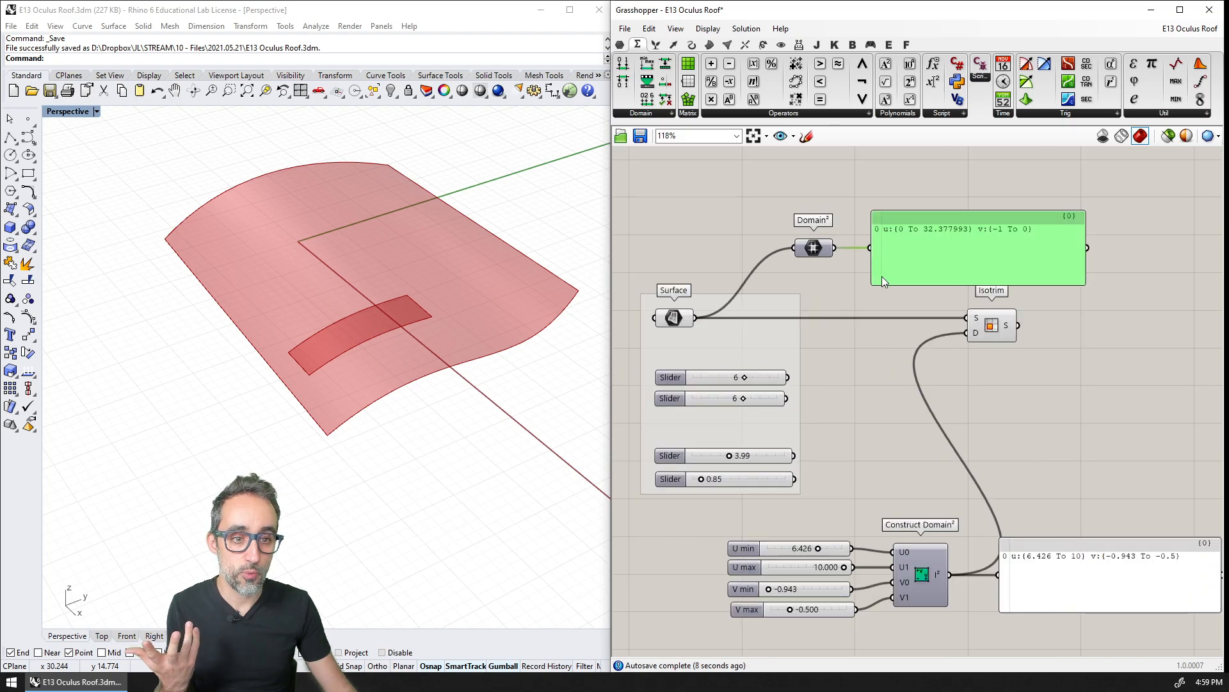
{"action": "left_click_drag", "start_coordinate": [911, 236], "coordinate": [952, 232]}
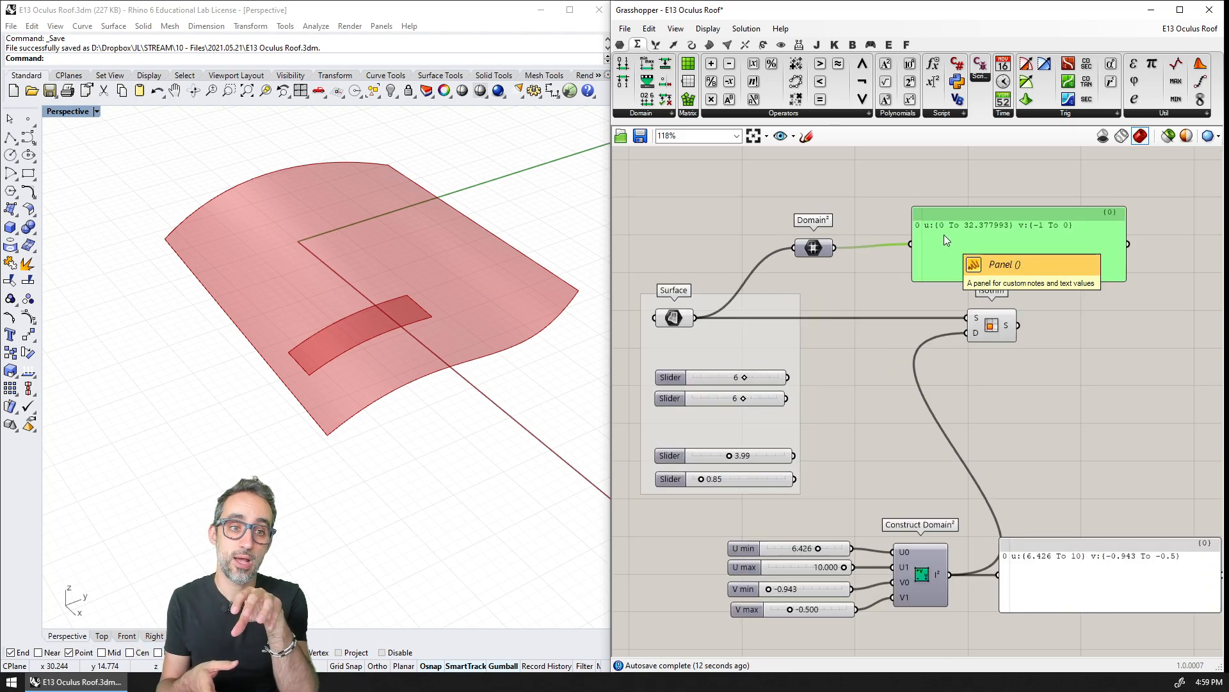
{"action": "left_click", "coordinate": [1093, 330]}
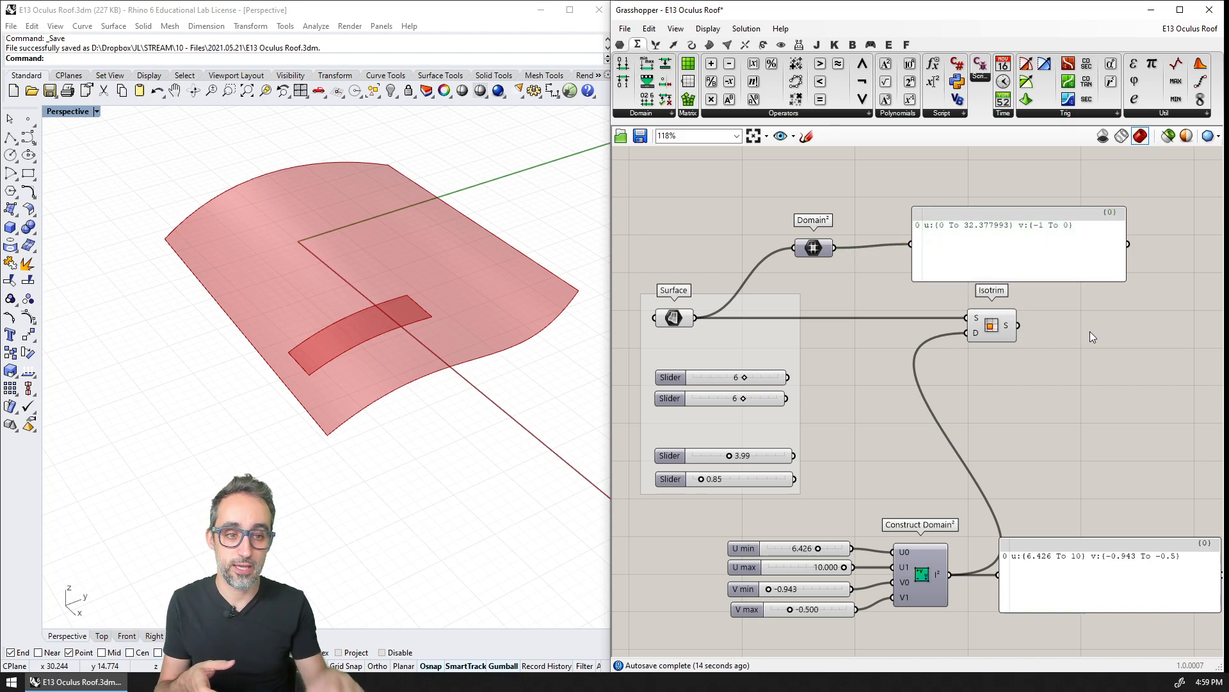
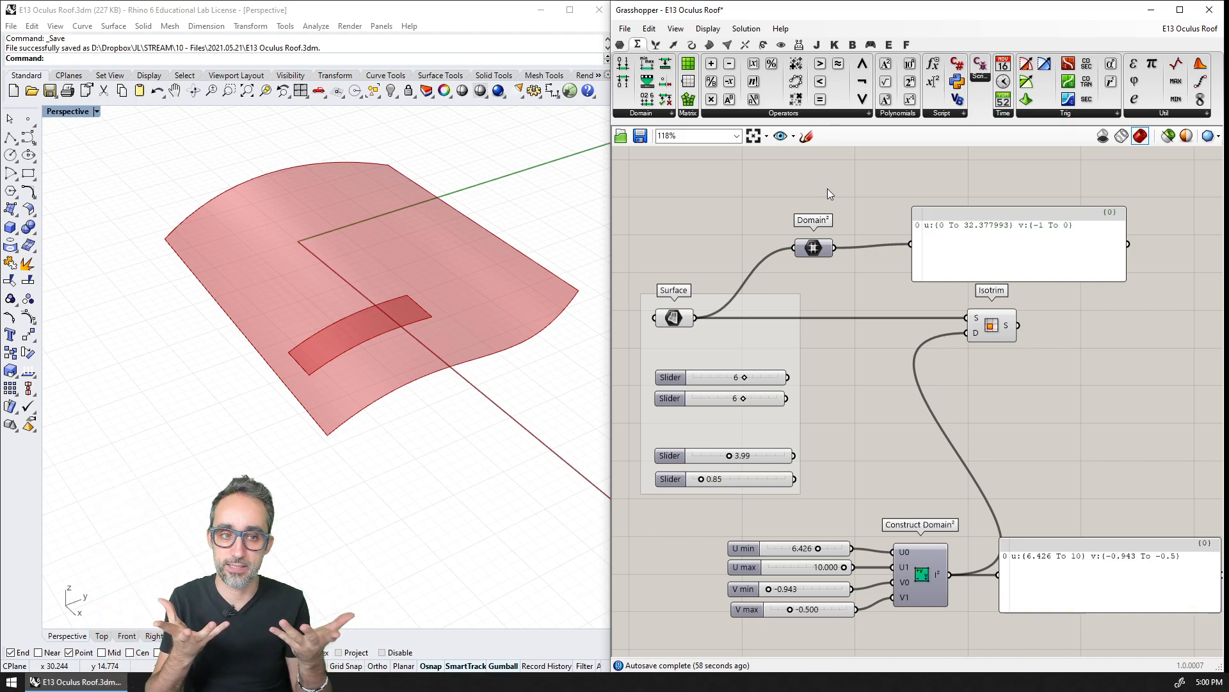
Add a Divide Domain² component and place it between the Surface parameter and Isotrim.
{"action": "mouse_move", "coordinate": [871, 298]}
{"action": "right_mouse_down"}
{"action": "mouse_move", "coordinate": [846, 279]}
{"action": "mouse_move", "coordinate": [854, 306]}
{"action": "right_mouse_up"}
{"action": "scroll", "coordinate": [940, 239], "scroll_direction": "up", "scroll_amount": 3}
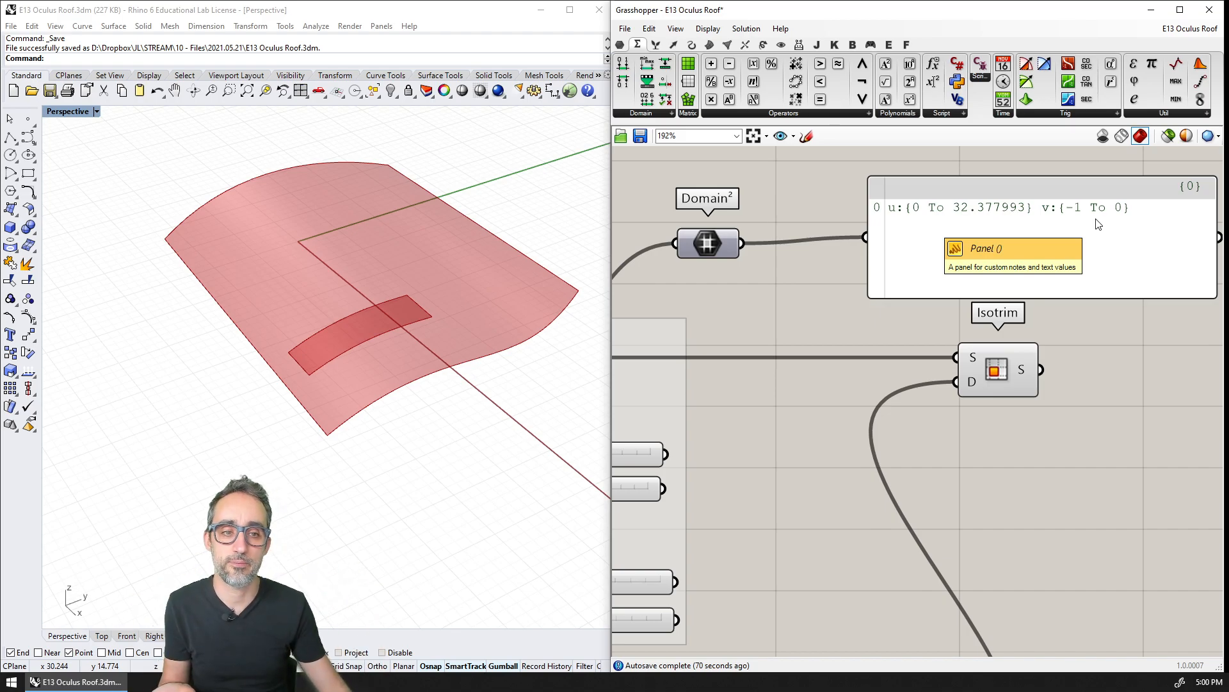
{"action": "scroll", "coordinate": [1099, 224], "scroll_direction": "down", "scroll_amount": 3}
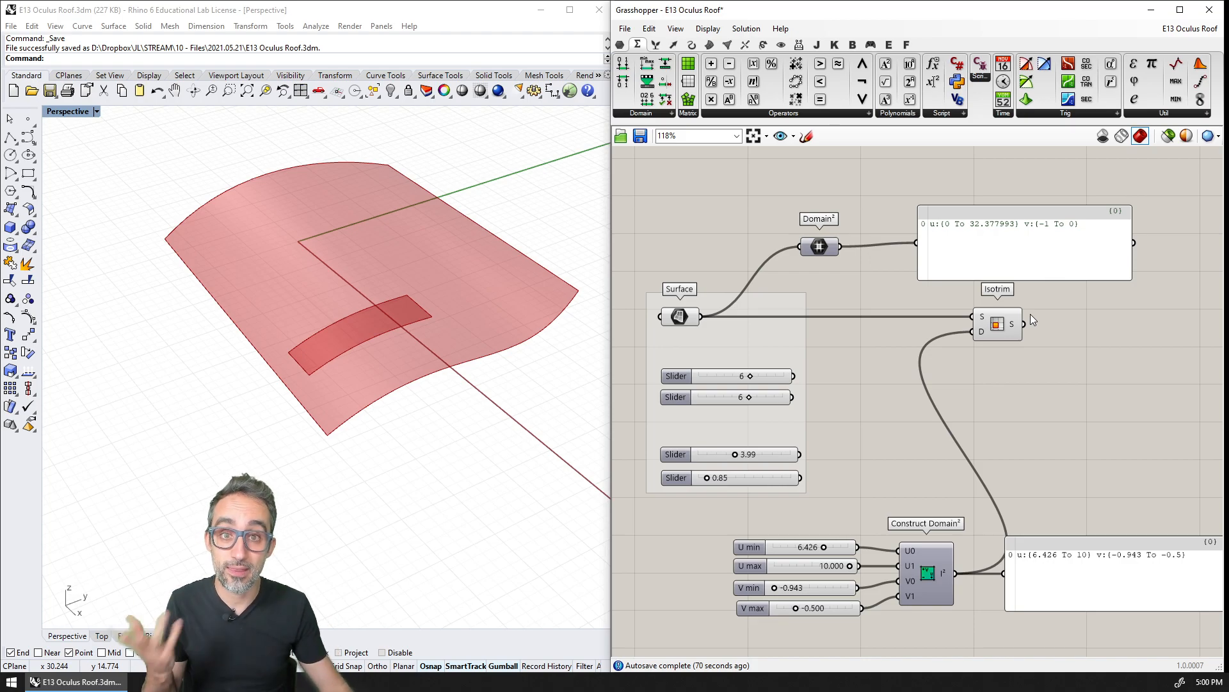
{"action": "left_click", "coordinate": [666, 115]}
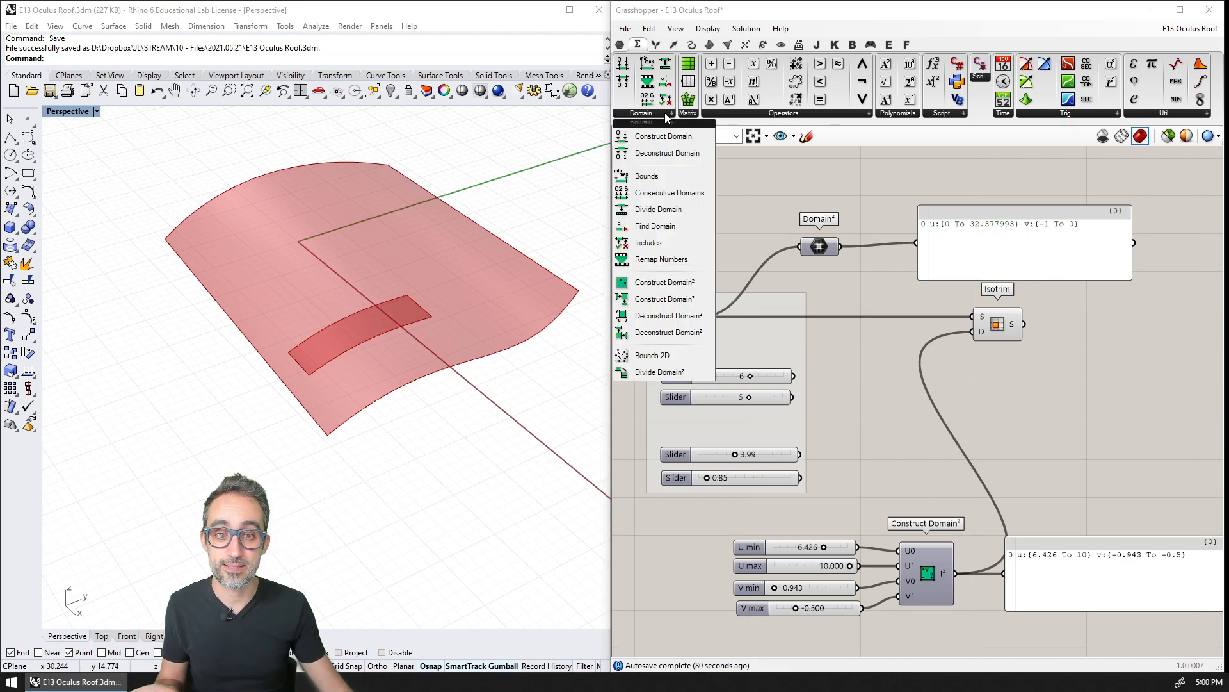
{"action": "left_click", "coordinate": [672, 371]}
{"action": "left_click", "coordinate": [881, 359]}
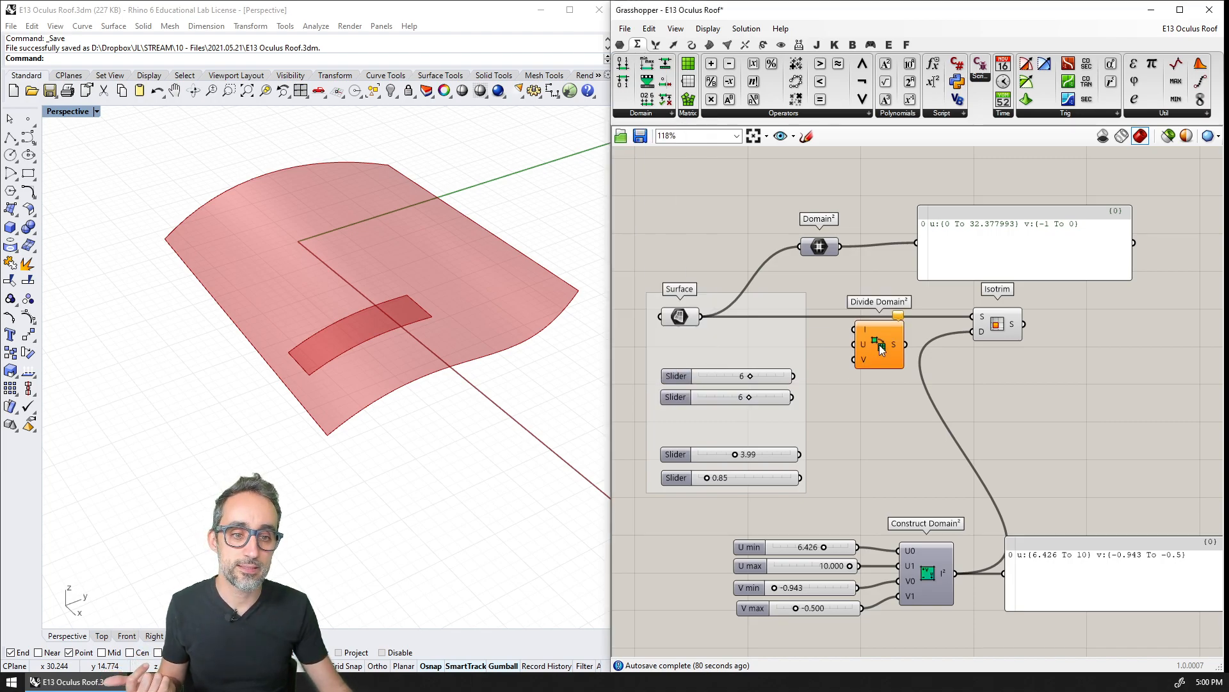
{"action": "scroll", "coordinate": [883, 366], "scroll_direction": "up", "scroll_amount": 1}
{"action": "right_click_drag", "start_coordinate": [884, 366], "coordinate": [905, 355]}
{"action": "left_click_drag", "start_coordinate": [907, 345], "coordinate": [909, 354]}
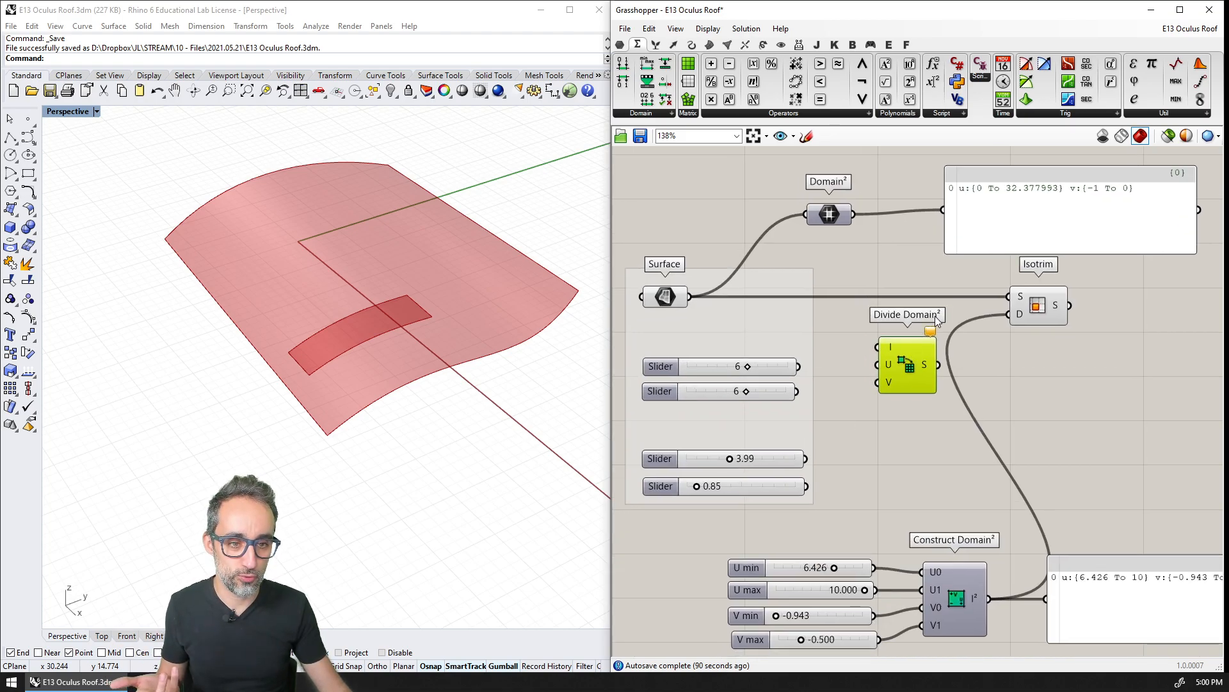
Connect the Domain² parameter to the I input of Divide Domain².
{"action": "scroll", "coordinate": [906, 393], "scroll_direction": "up", "scroll_amount": 2}
{"action": "left_click", "coordinate": [902, 398]}
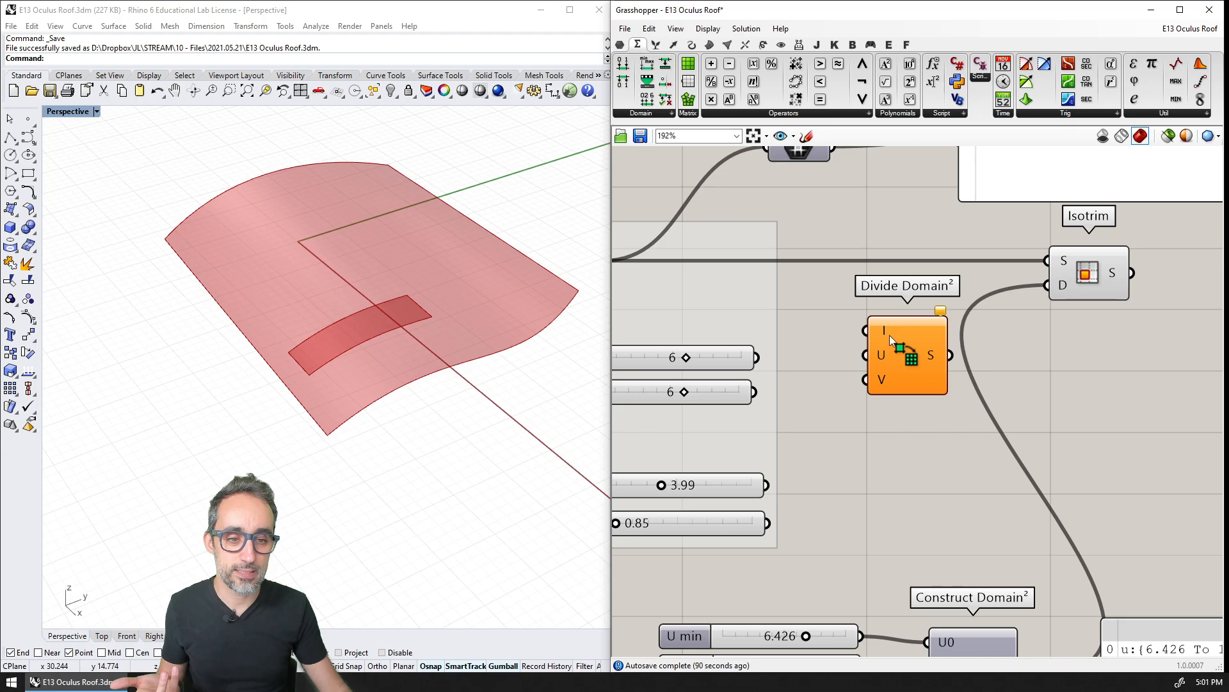
{"action": "mouse_move", "coordinate": [884, 331]}
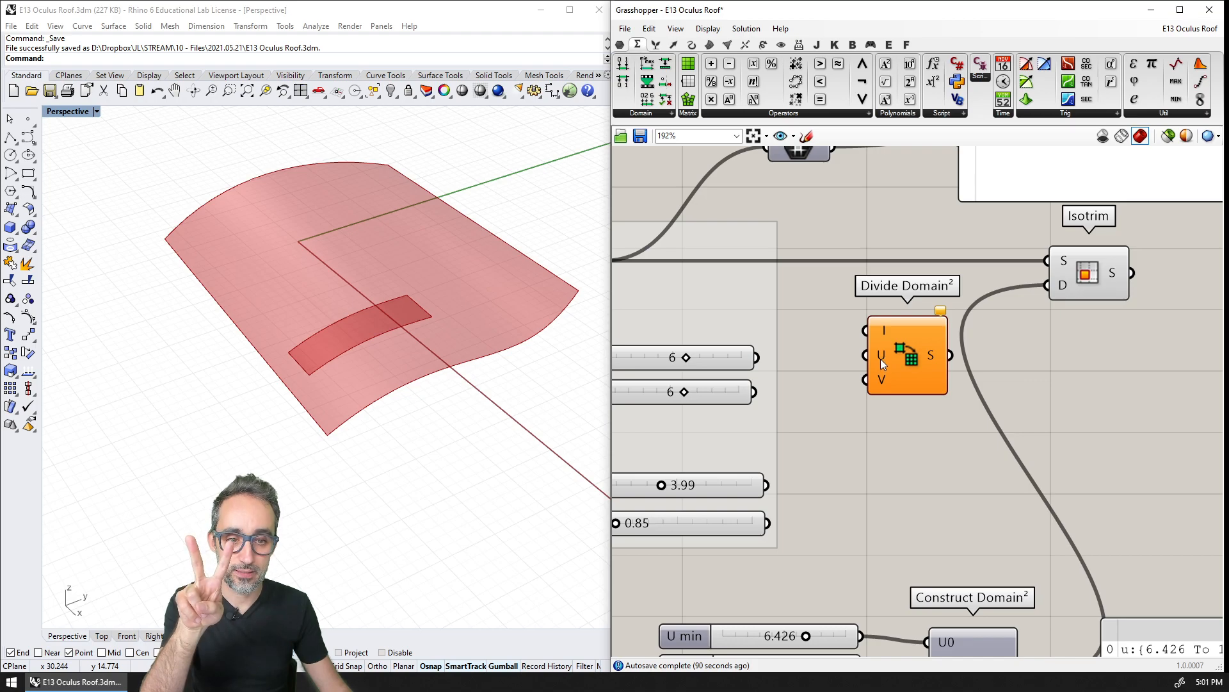
{"action": "mouse_move", "coordinate": [880, 356]}
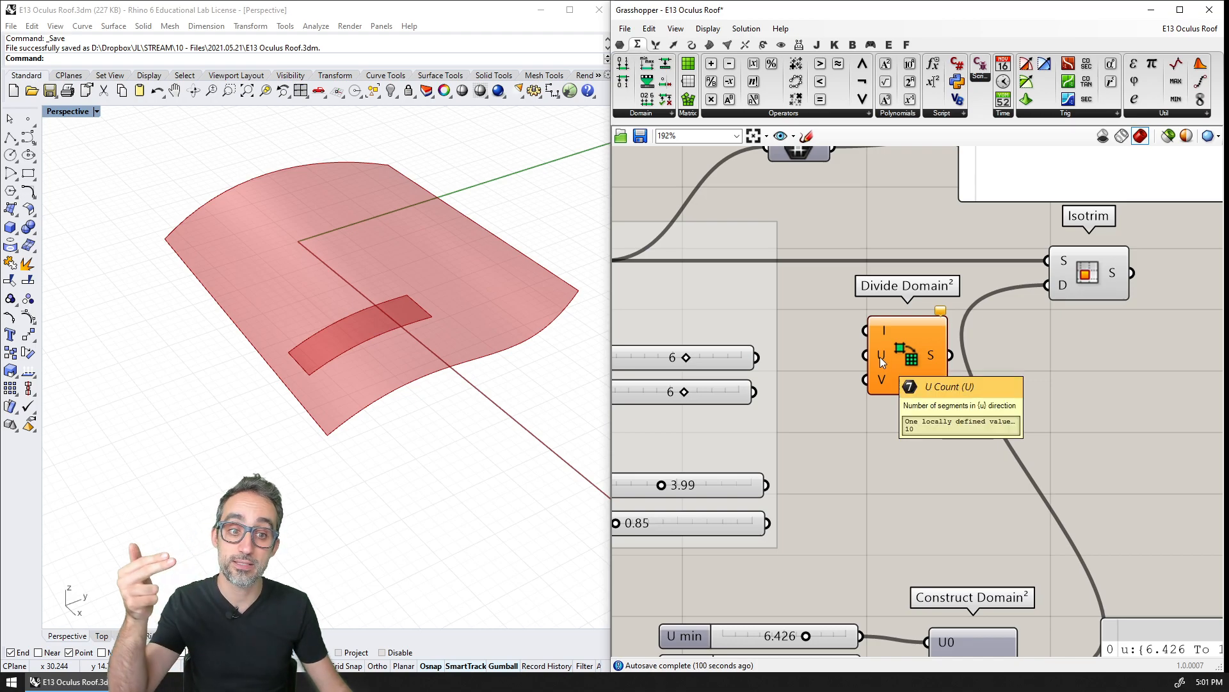
{"action": "mouse_move", "coordinate": [883, 385]}
{"action": "right_mouse_down"}
{"action": "mouse_move", "coordinate": [861, 440]}
{"action": "mouse_move", "coordinate": [896, 395]}
{"action": "right_mouse_up"}
{"action": "scroll", "coordinate": [861, 436], "scroll_direction": "down", "scroll_amount": 2}
{"action": "right_click_drag", "start_coordinate": [887, 335], "coordinate": [855, 331]}
{"action": "left_click_drag", "start_coordinate": [813, 245], "coordinate": [857, 373]}
{"action": "left_click_drag", "start_coordinate": [884, 384], "coordinate": [899, 395]}
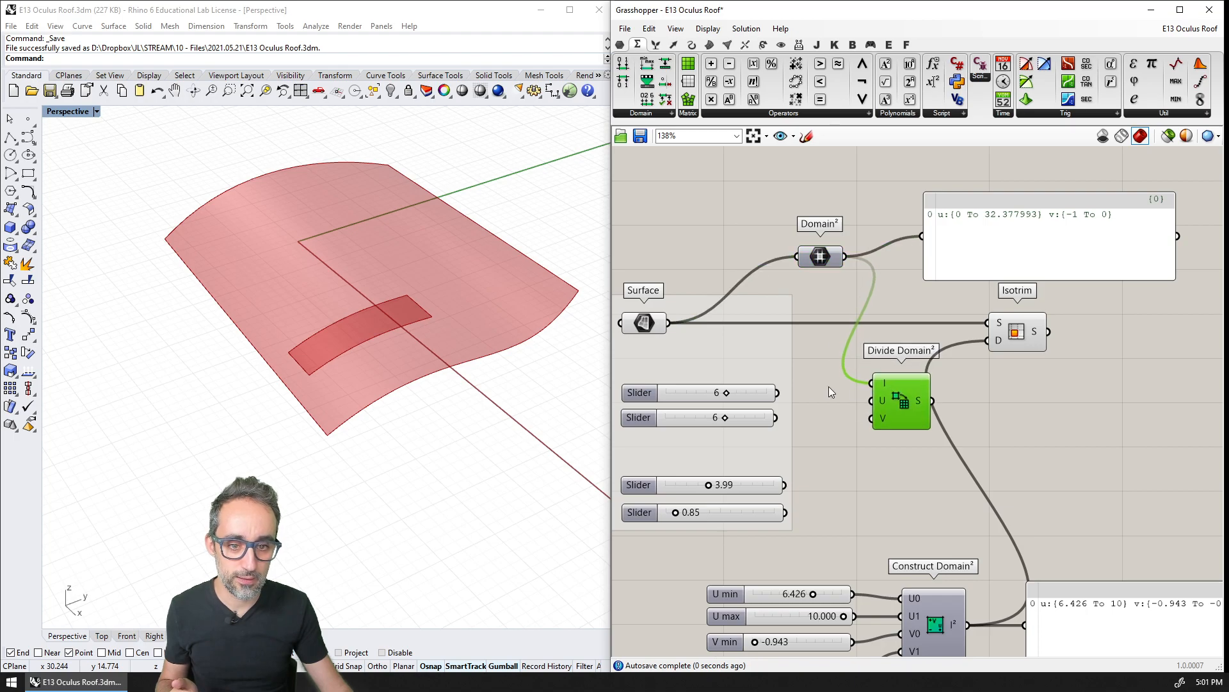
Set the two integer sliders to 2 and connect them to the U and V inputs of Divide Domain².
{"action": "left_click_drag", "start_coordinate": [726, 392], "coordinate": [685, 418]}
{"action": "left_click_drag", "start_coordinate": [777, 393], "coordinate": [871, 401]}
{"action": "left_click_drag", "start_coordinate": [776, 417], "coordinate": [870, 418]}
{"action": "right_click_drag", "start_coordinate": [984, 328], "coordinate": [956, 316]}
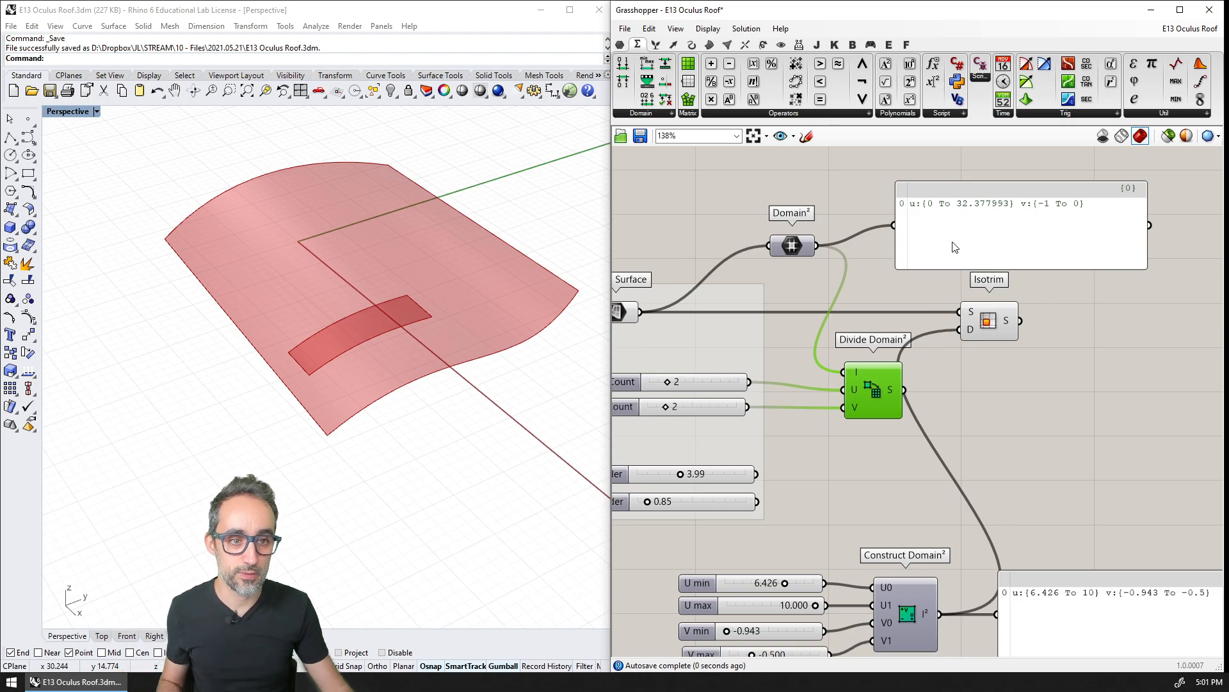
Duplicate the Domain² panel, connect the copy to the Divide Domain² output, and make it taller.
{"action": "left_click", "coordinate": [955, 209]}
{"action": "left_click_drag", "start_coordinate": [964, 214], "coordinate": [1007, 379], "text": "alt"}
{"action": "left_click_drag", "start_coordinate": [903, 389], "coordinate": [945, 392]}
{"action": "right_click_drag", "start_coordinate": [1064, 442], "coordinate": [1017, 401]}
{"action": "left_click_drag", "start_coordinate": [1018, 397], "coordinate": [1022, 456]}
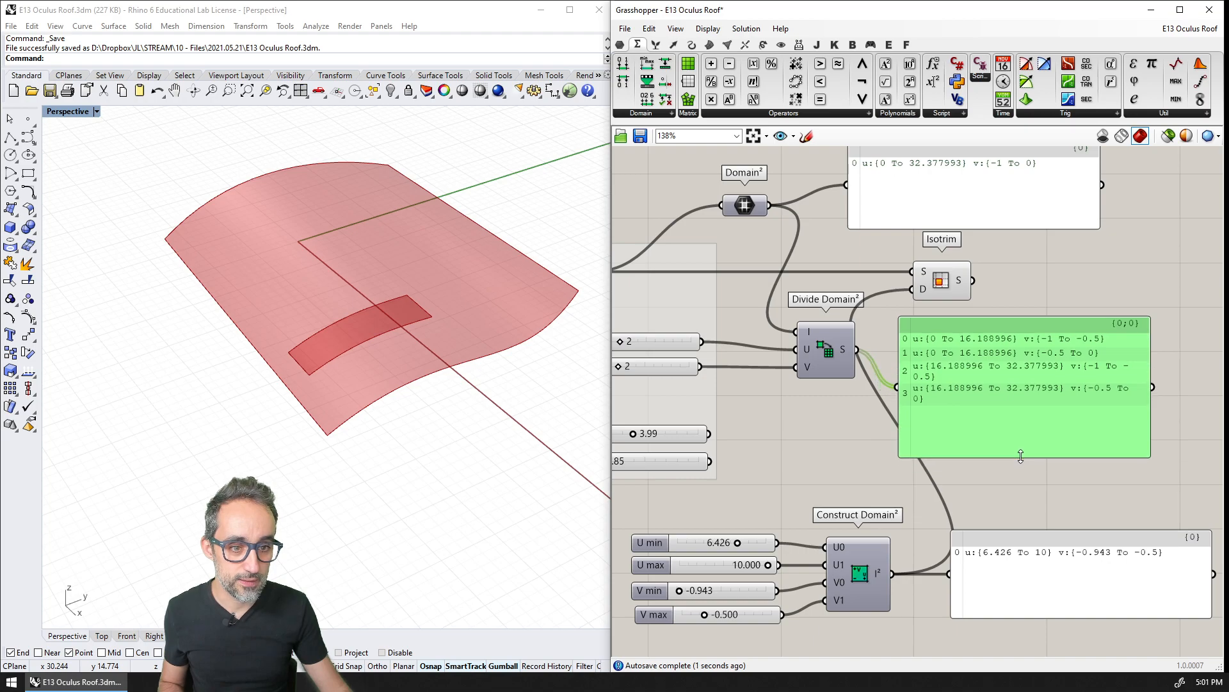
Set U Count and V Count to 3 and enlarge the Divide Domain² panel to show the full domain list.
{"action": "scroll", "coordinate": [1062, 300], "scroll_direction": "up", "scroll_amount": 1}
{"action": "left_click", "coordinate": [1063, 299]}
{"action": "scroll", "coordinate": [1062, 300], "scroll_direction": "down", "scroll_amount": 2}
{"action": "left_click_drag", "start_coordinate": [1120, 424], "coordinate": [1182, 418]}
{"action": "left_click_drag", "start_coordinate": [672, 344], "coordinate": [678, 364]}
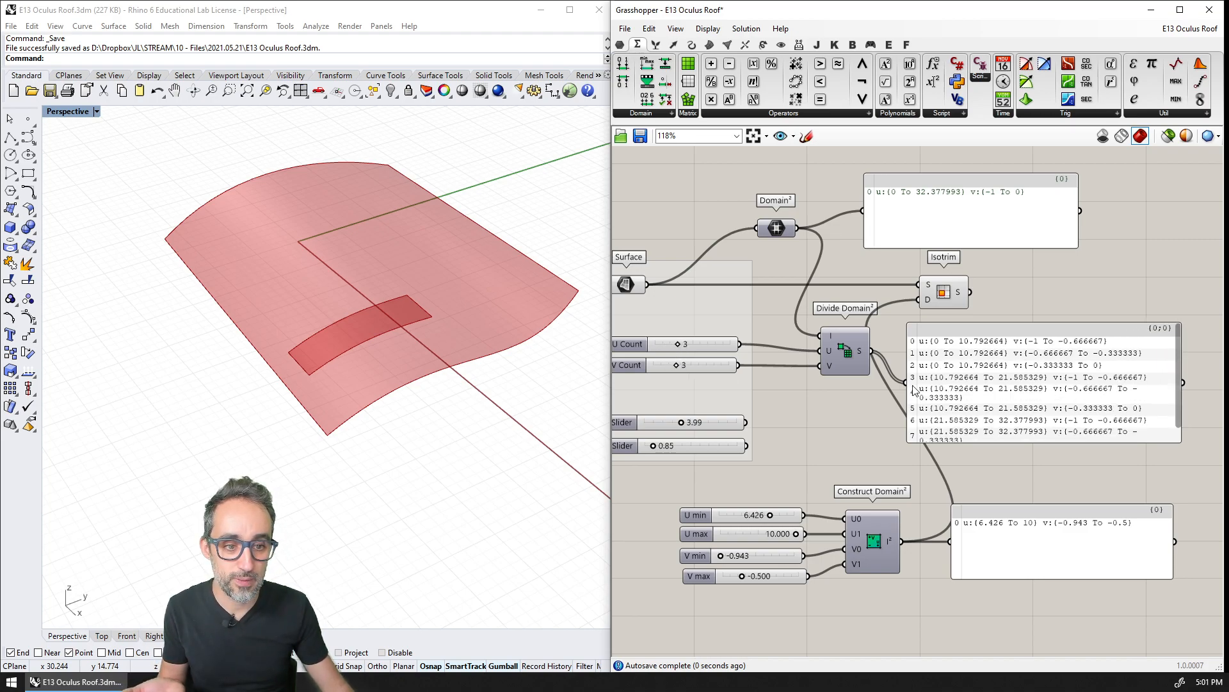
{"action": "scroll", "coordinate": [1135, 396], "scroll_direction": "up", "scroll_amount": 1}
{"action": "scroll", "coordinate": [1135, 396], "scroll_direction": "up", "scroll_amount": 1}
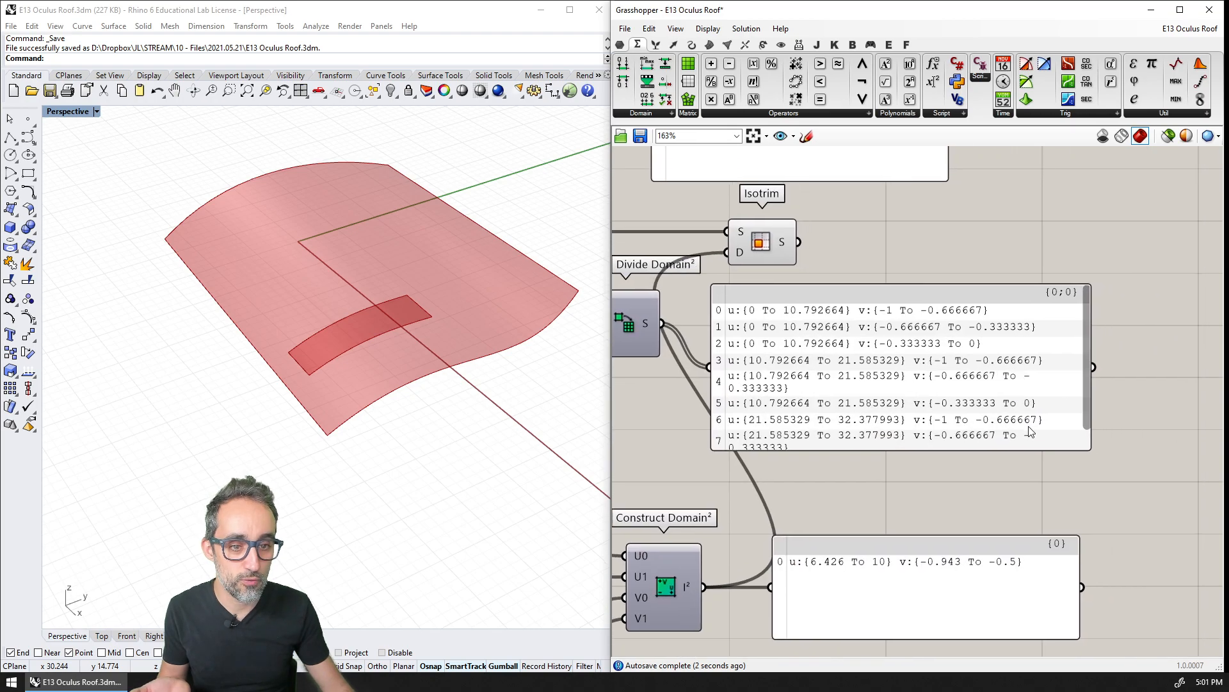
{"action": "left_click_drag", "start_coordinate": [1028, 447], "coordinate": [1028, 525]}
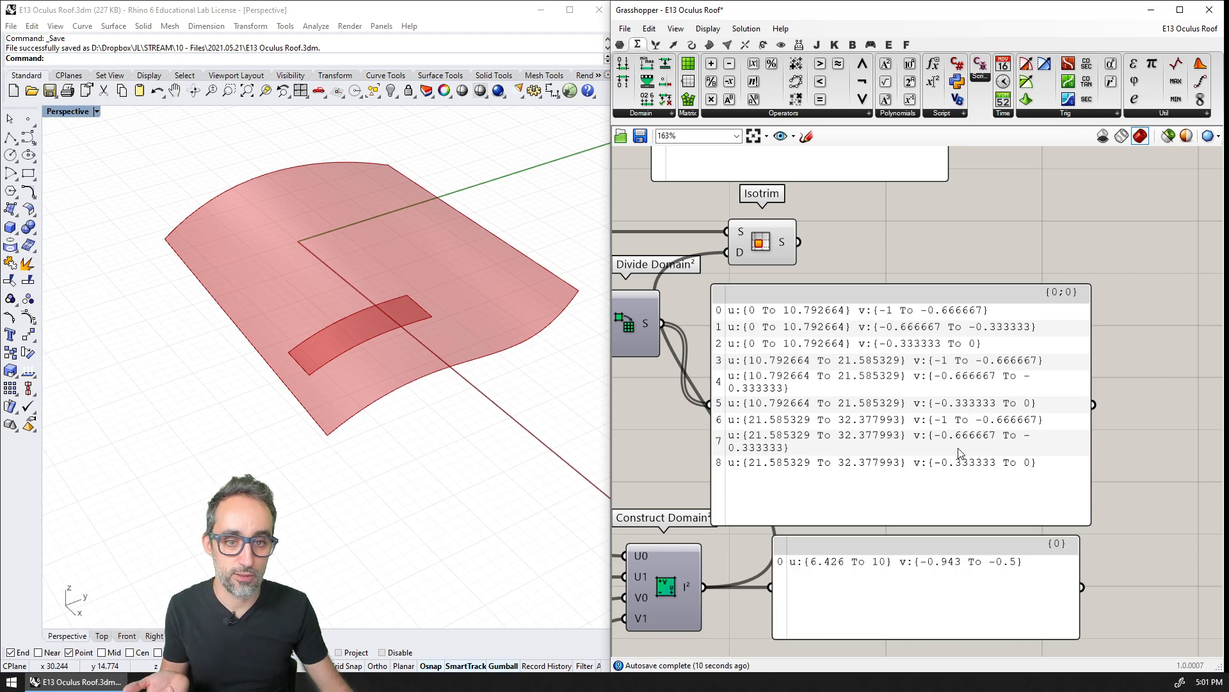
{"action": "scroll", "coordinate": [957, 477], "scroll_direction": "down", "scroll_amount": 3}
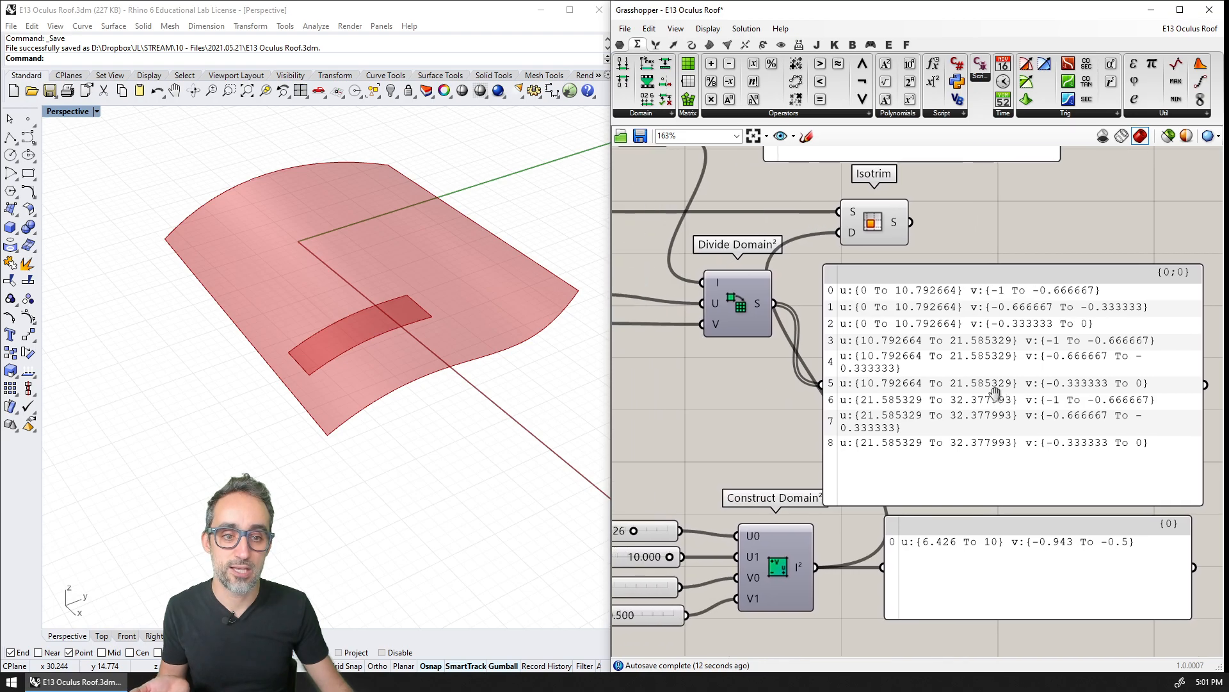
Widen the Divide Domain² panel so each domain fits on one line and move it beside Construct Domain².
{"action": "left_click", "coordinate": [961, 455]}
{"action": "left_click_drag", "start_coordinate": [960, 455], "coordinate": [974, 344]}
{"action": "left_click_drag", "start_coordinate": [1167, 405], "coordinate": [1198, 406]}
{"action": "left_click_drag", "start_coordinate": [1044, 354], "coordinate": [1059, 530]}
Replace the Isotrim D input with the Divide Domain² output and inspect the subdivided surface.
{"action": "mouse_move", "coordinate": [862, 246]}
{"action": "left_mouse_down"}
{"action": "mouse_move", "coordinate": [905, 246]}
{"action": "mouse_move", "coordinate": [876, 252]}
{"action": "left_mouse_up"}
{"action": "left_click", "coordinate": [866, 297]}
{"action": "right_click_drag", "start_coordinate": [563, 360], "coordinate": [340, 305]}
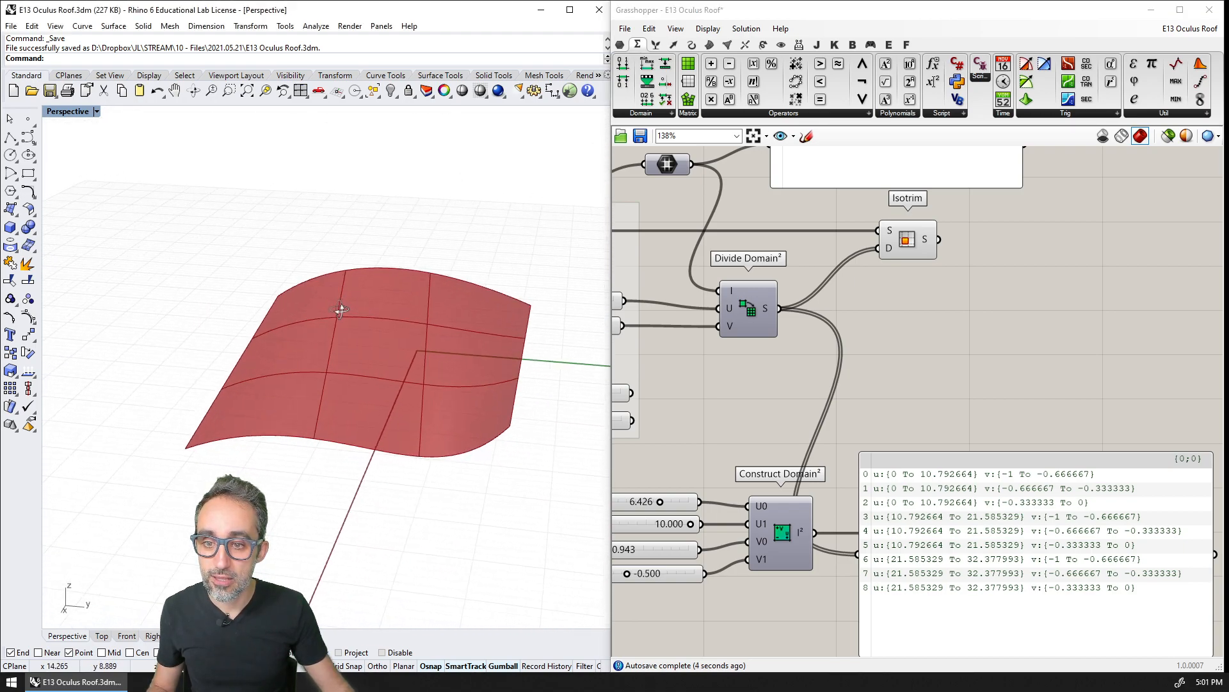
{"action": "right_click_drag", "start_coordinate": [365, 389], "coordinate": [310, 453]}
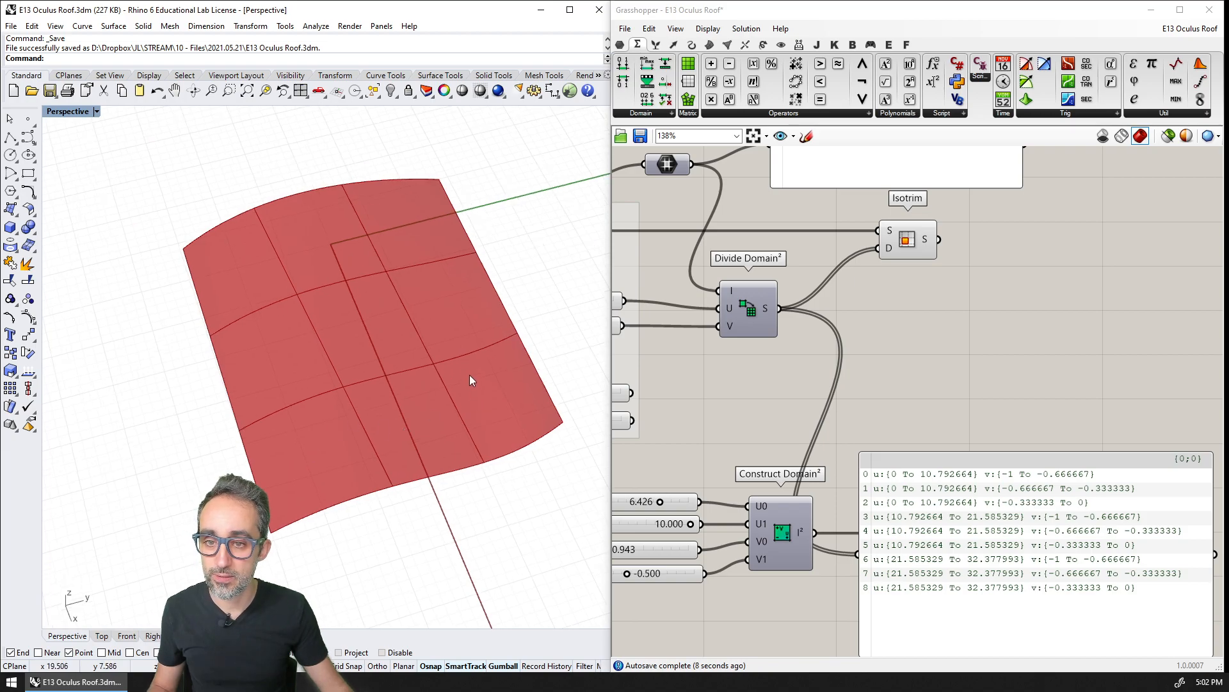
Set U Count to 6 and V Count to 5 to refine the surface subdivision.
{"action": "right_click_drag", "start_coordinate": [665, 336], "coordinate": [853, 330]}
{"action": "mouse_move", "coordinate": [817, 318]}
{"action": "left_mouse_down"}
{"action": "mouse_move", "coordinate": [845, 320]}
{"action": "mouse_move", "coordinate": [819, 320]}
{"action": "mouse_move", "coordinate": [797, 297]}
{"action": "mouse_move", "coordinate": [849, 294]}
{"action": "mouse_move", "coordinate": [836, 322]}
{"action": "left_mouse_up"}
{"action": "right_click_drag", "start_coordinate": [507, 444], "coordinate": [448, 359]}
{"action": "right_click_drag", "start_coordinate": [1050, 344], "coordinate": [983, 365]}
{"action": "right_click_drag", "start_coordinate": [388, 362], "coordinate": [410, 404]}
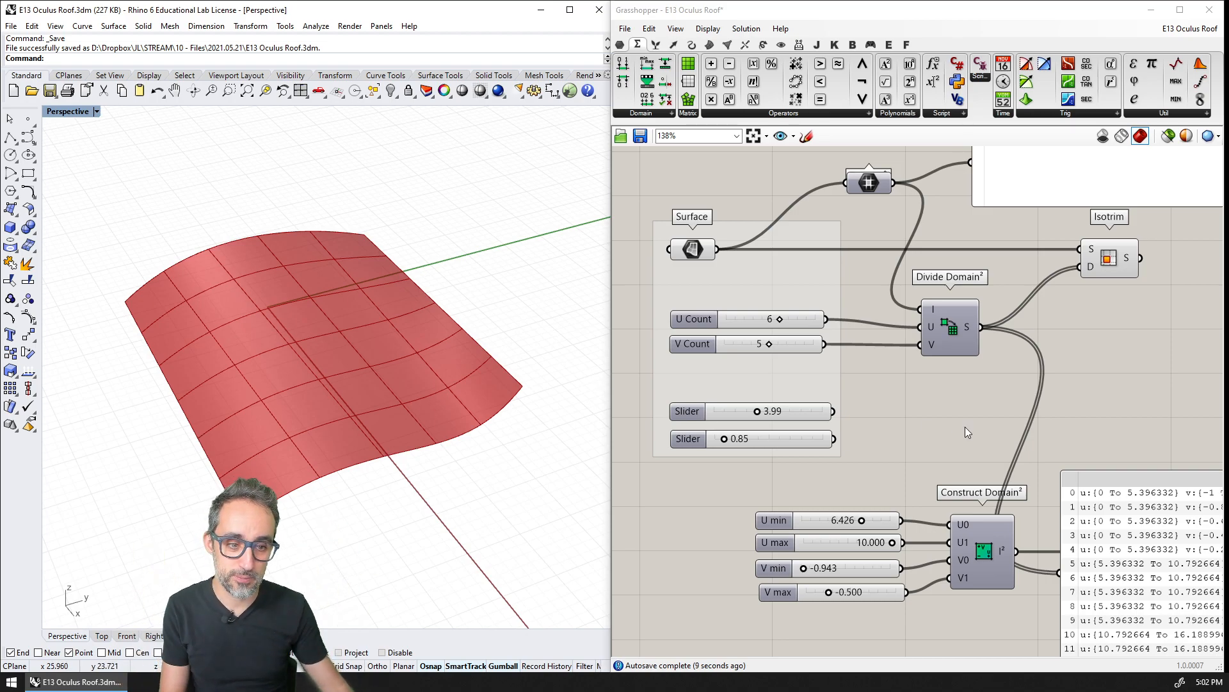
Delete the Divide Domain² panel and the Construct Domain² component together with its four sliders.
{"action": "scroll", "coordinate": [1029, 442], "scroll_direction": "down", "scroll_amount": 1}
{"action": "right_click_drag", "start_coordinate": [1028, 442], "coordinate": [955, 416]}
{"action": "left_click", "coordinate": [992, 455]}
{"action": "key", "text": "Delete"}
{"action": "left_click_drag", "start_coordinate": [993, 456], "coordinate": [771, 568]}
{"action": "key", "text": "Delete"}
Delete the remaining panels, including the one connected to the Domain² parameter.
{"action": "left_click", "coordinate": [1039, 478]}
{"action": "right_click_drag", "start_coordinate": [951, 412], "coordinate": [889, 545]}
{"action": "left_click", "coordinate": [937, 291]}
{"action": "key", "text": "Delete"}
{"action": "right_click_drag", "start_coordinate": [945, 464], "coordinate": [937, 360]}
{"action": "left_click", "coordinate": [1021, 466]}
{"action": "key", "text": "Delete"}
Rearrange Divide Domain² and Isotrim farther along the graph and move Domain² directly before Divide Domain².
{"action": "left_click_drag", "start_coordinate": [880, 338], "coordinate": [949, 337]}
{"action": "left_click_drag", "start_coordinate": [1000, 276], "coordinate": [1037, 275]}
{"action": "left_click_drag", "start_coordinate": [799, 213], "coordinate": [861, 320]}
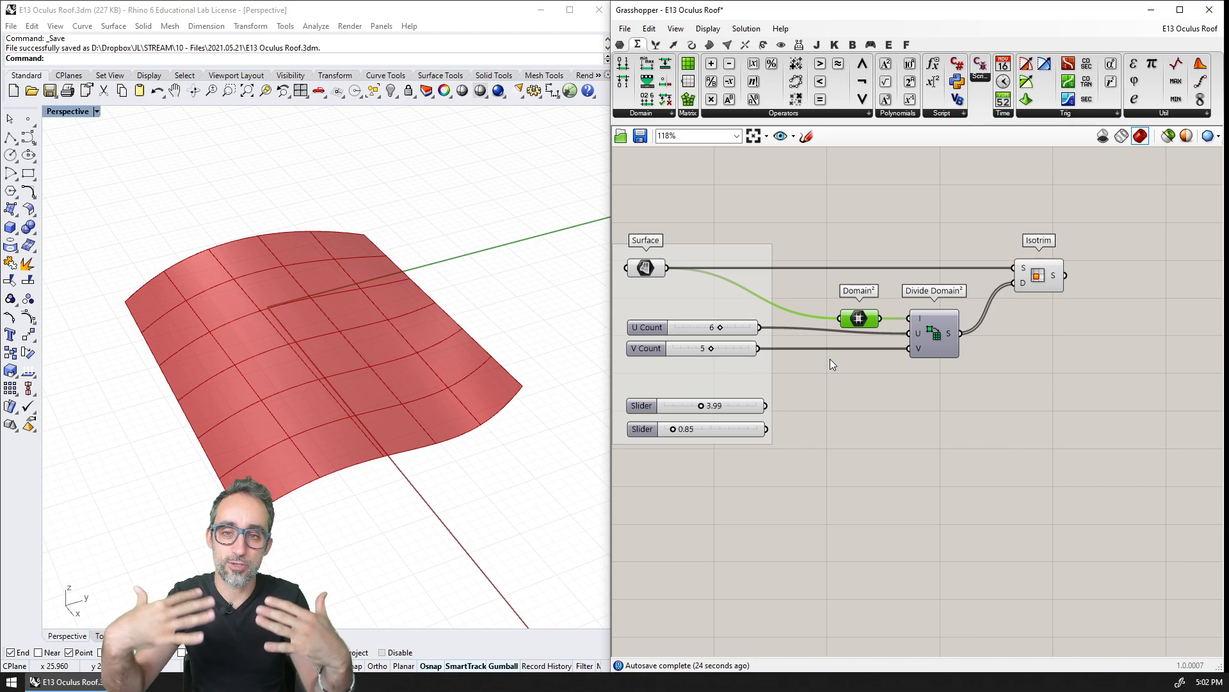
{"action": "right_click_drag", "start_coordinate": [830, 364], "coordinate": [881, 370]}
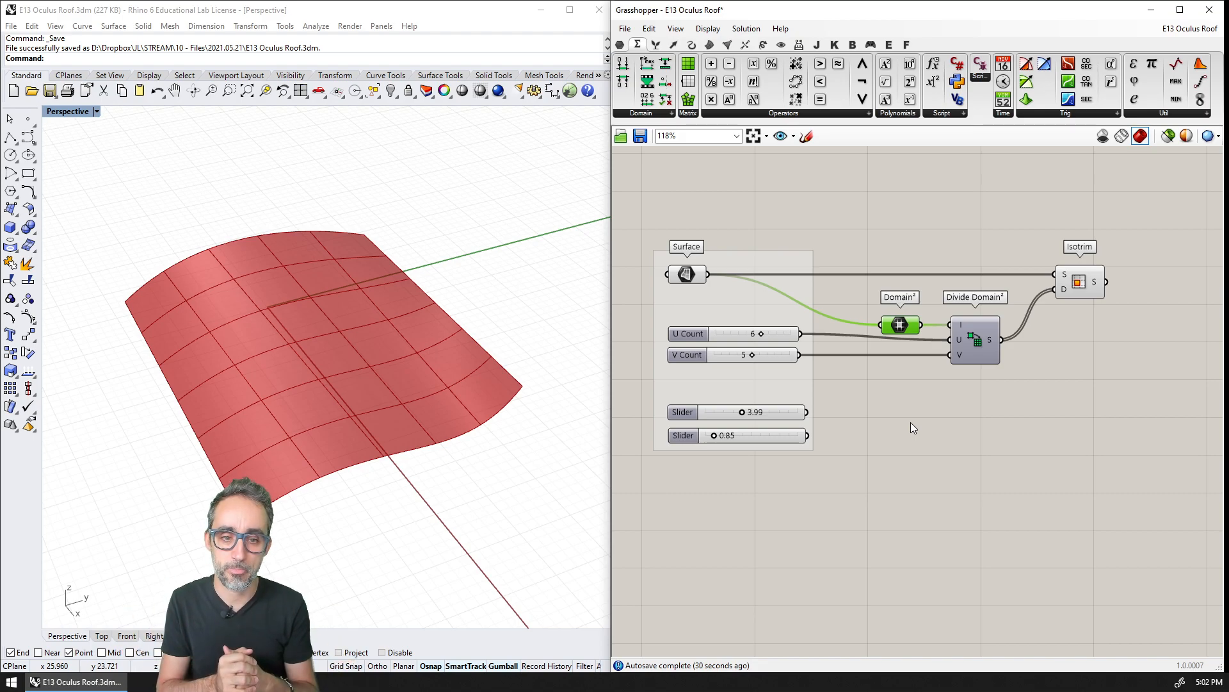
{"action": "right_click_drag", "start_coordinate": [403, 422], "coordinate": [417, 351]}
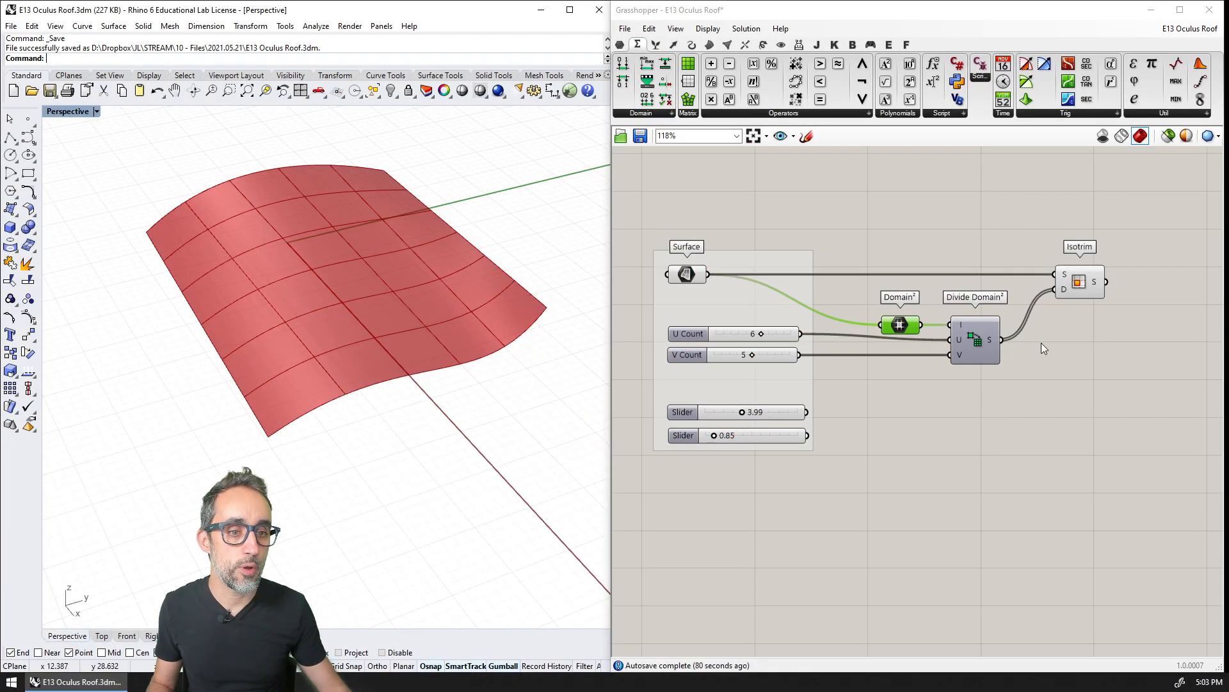
{"action": "mouse_move", "coordinate": [1042, 343]}
{"action": "right_mouse_down"}
{"action": "mouse_move", "coordinate": [951, 333]}
{"action": "mouse_move", "coordinate": [985, 343]}
{"action": "mouse_move", "coordinate": [1014, 327]}
{"action": "right_mouse_up"}
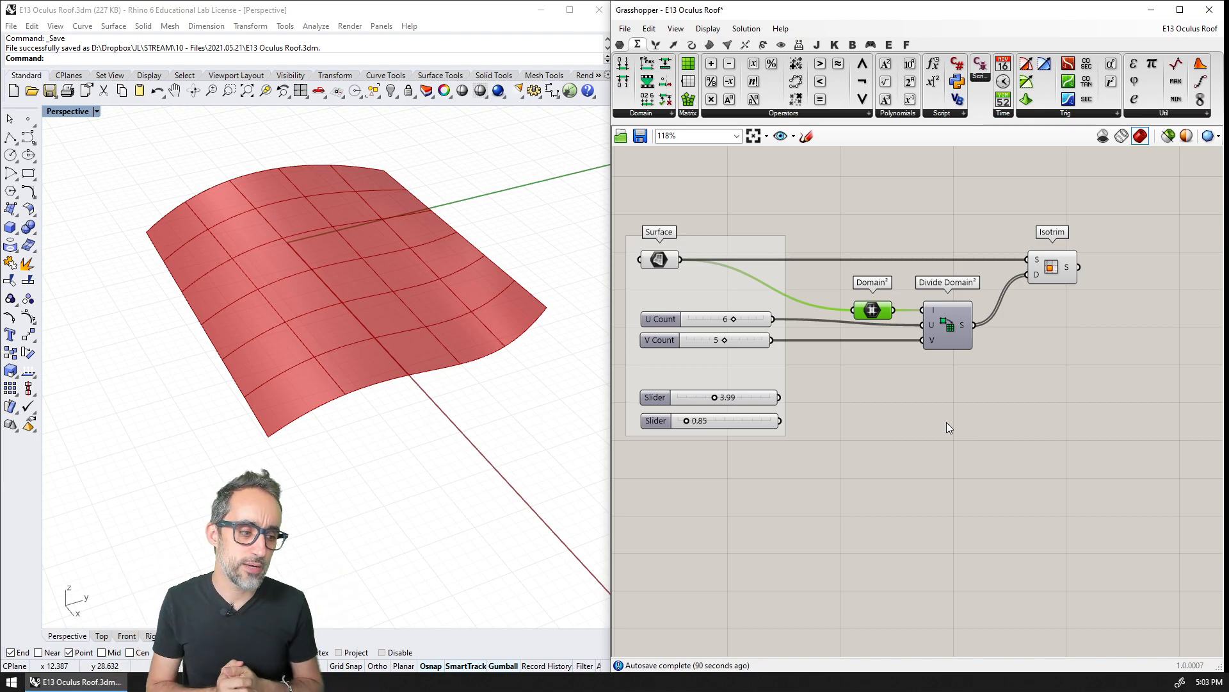
Add an Evaluate Surface component and place it after Isotrim.
{"action": "left_click", "coordinate": [712, 44]}
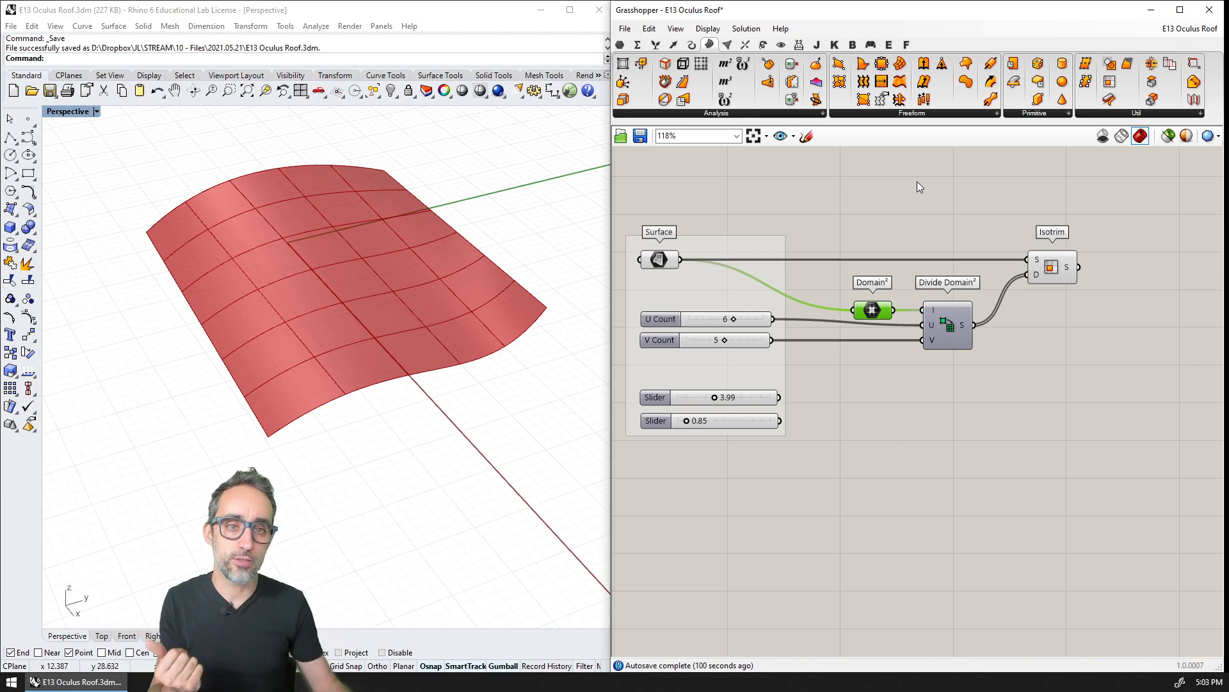
{"action": "left_click", "coordinate": [779, 112]}
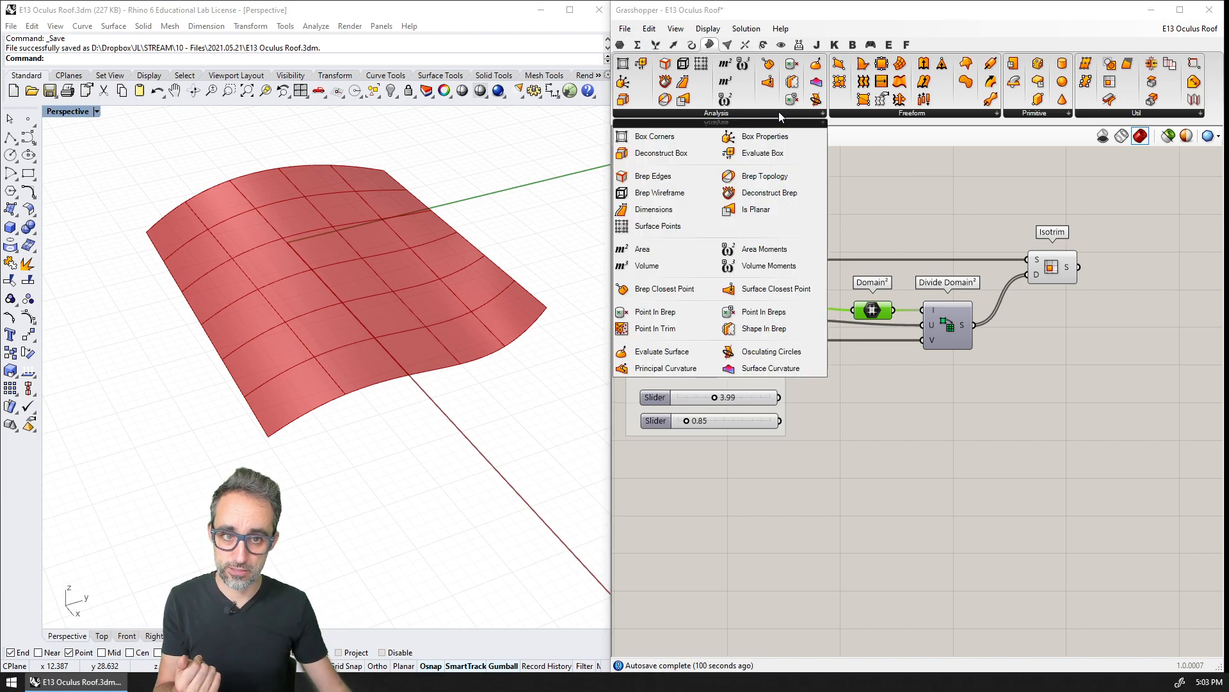
{"action": "left_click", "coordinate": [693, 354]}
{"action": "left_click", "coordinate": [1126, 344]}
{"action": "right_click_drag", "start_coordinate": [1126, 345], "coordinate": [859, 364]}
{"action": "scroll", "coordinate": [859, 363], "scroll_direction": "up", "scroll_amount": 2}
{"action": "left_click_drag", "start_coordinate": [856, 369], "coordinate": [930, 372]}
{"action": "right_click_drag", "start_coordinate": [869, 384], "coordinate": [954, 376]}
{"action": "scroll", "coordinate": [922, 366], "scroll_direction": "up", "scroll_amount": 1}
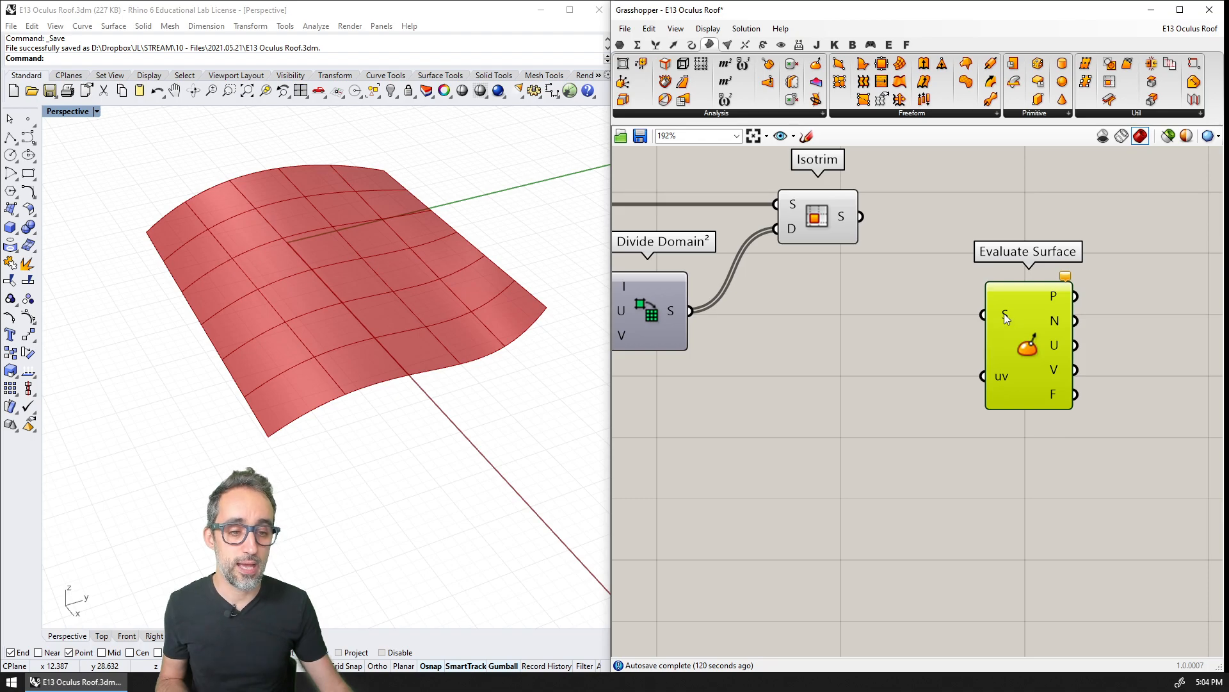
Lower Evaluate Surface slightly and connect the Isotrim output to its S input.
{"action": "mouse_move", "coordinate": [1004, 313]}
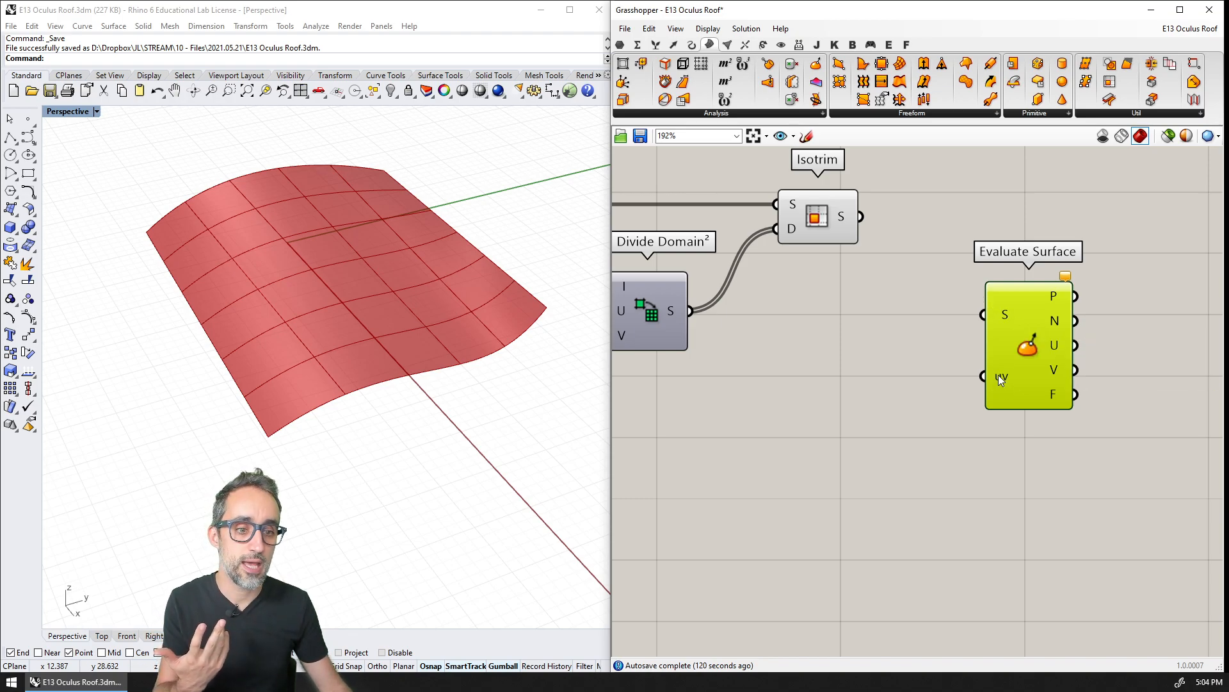
{"action": "mouse_move", "coordinate": [998, 377]}
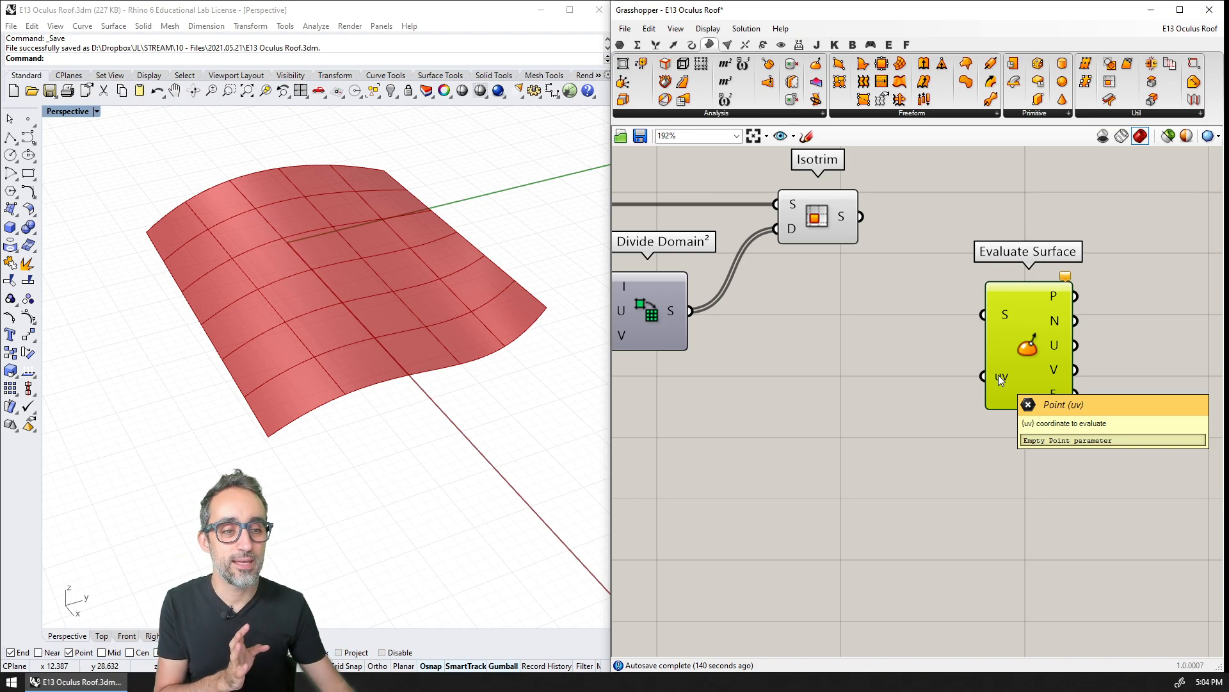
{"action": "right_click_drag", "start_coordinate": [1023, 327], "coordinate": [986, 326]}
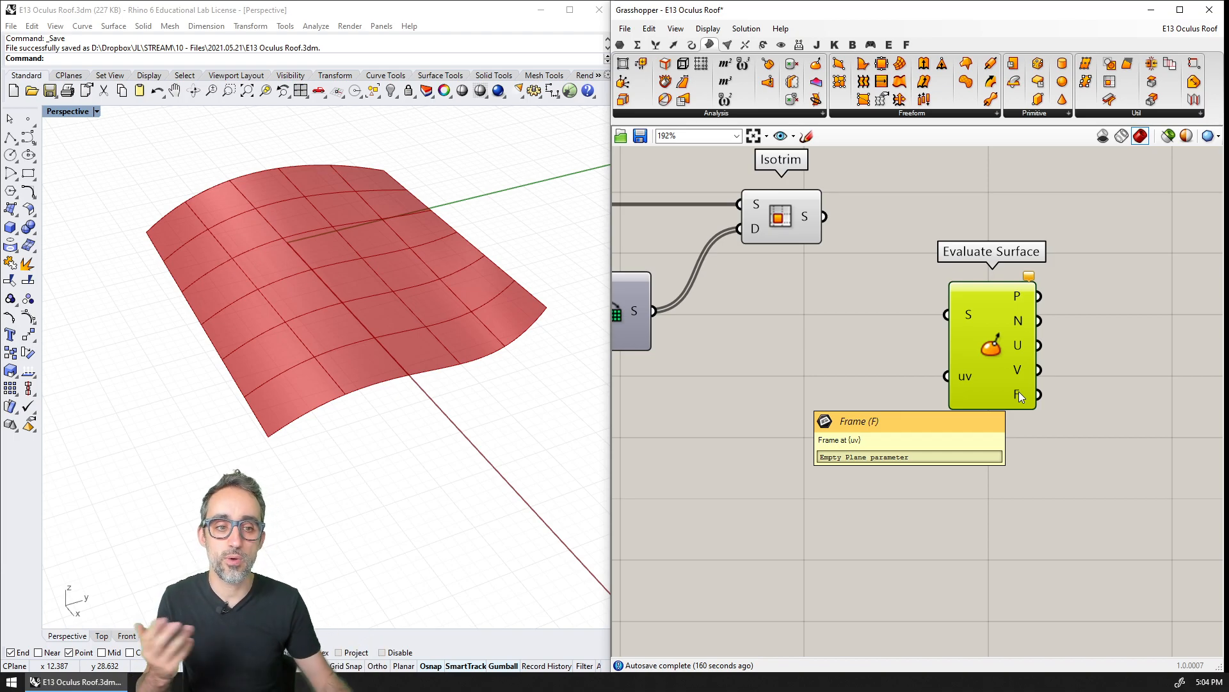
{"action": "left_click_drag", "start_coordinate": [997, 362], "coordinate": [1021, 400]}
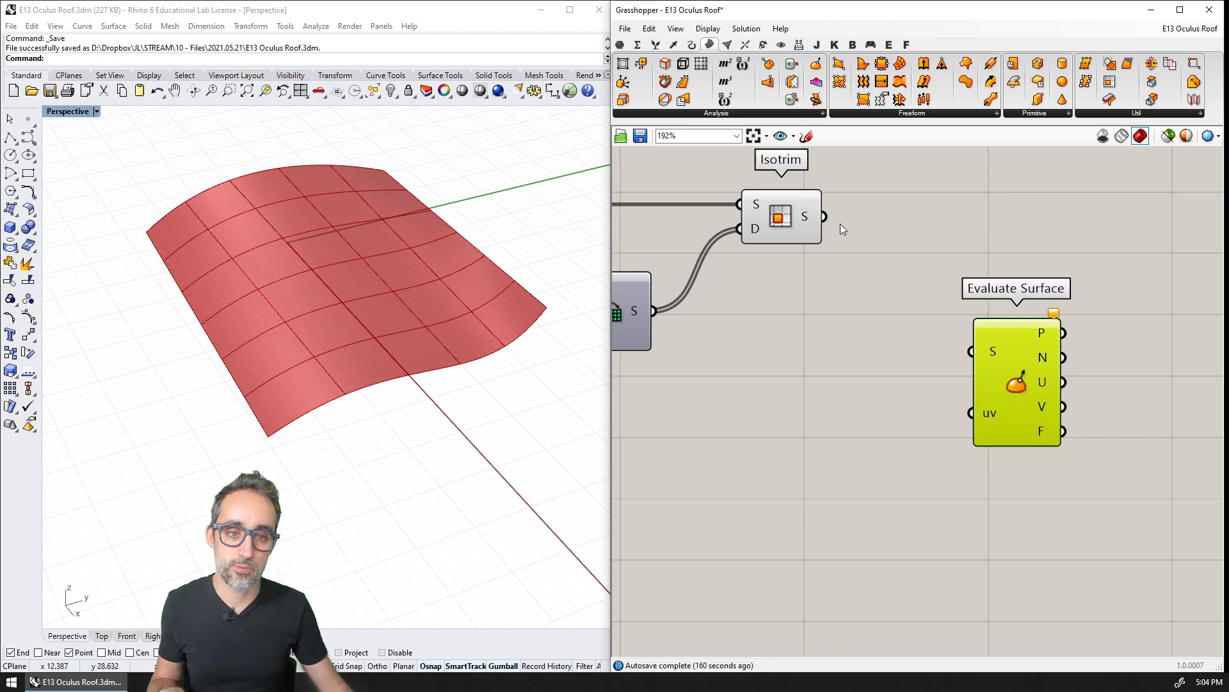
{"action": "left_click_drag", "start_coordinate": [824, 217], "coordinate": [969, 353]}
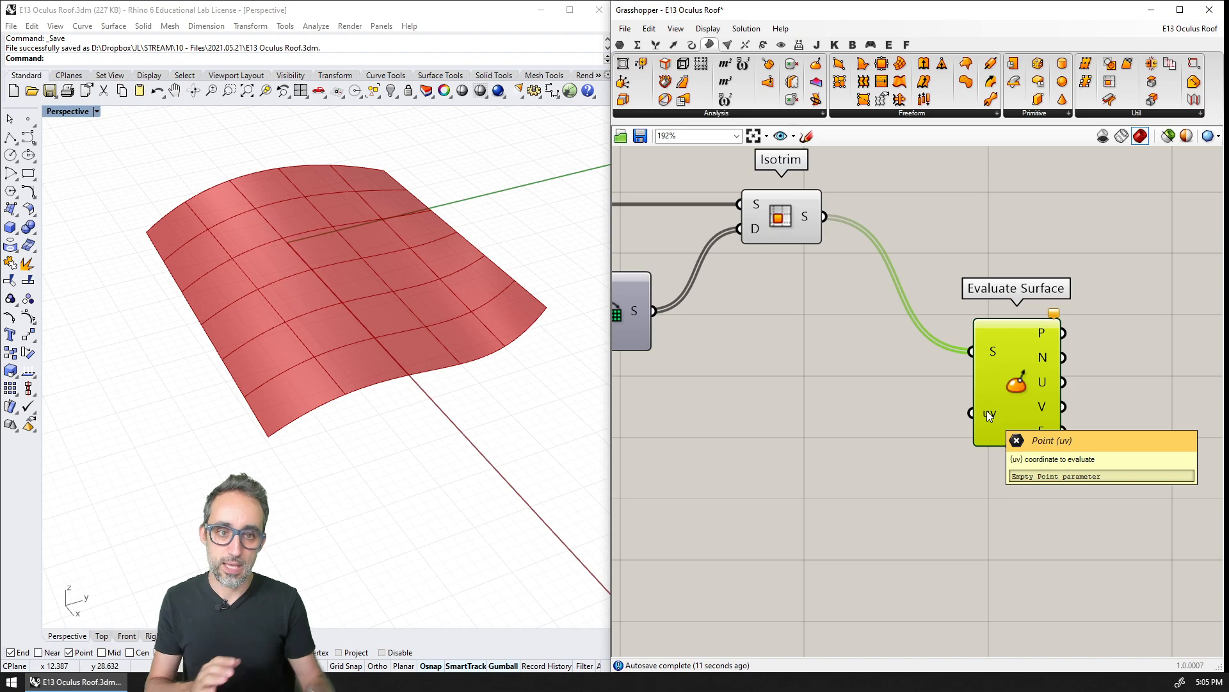
{"action": "right_click_drag", "start_coordinate": [814, 285], "coordinate": [947, 380]}
{"action": "scroll", "coordinate": [948, 380], "scroll_direction": "down", "scroll_amount": 1}
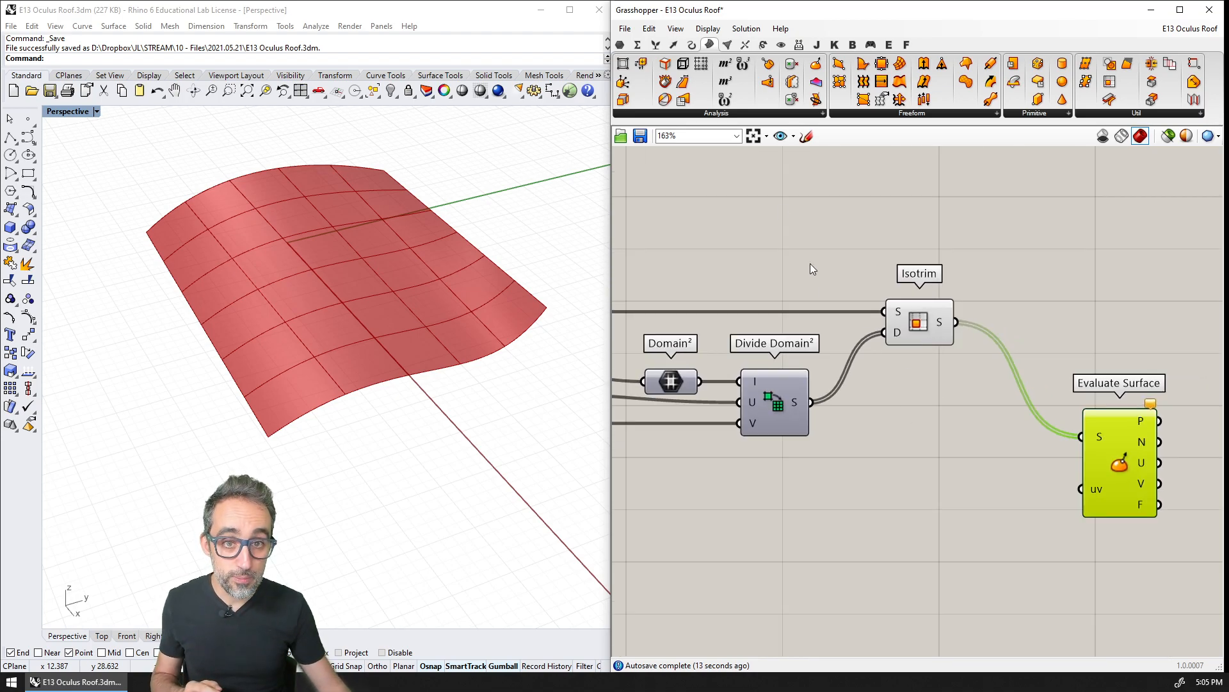
Add a Panel, connect it to the Divide Domain² output, and enlarge it to read the subdomain list.
{"action": "double_click", "coordinate": [955, 467]}
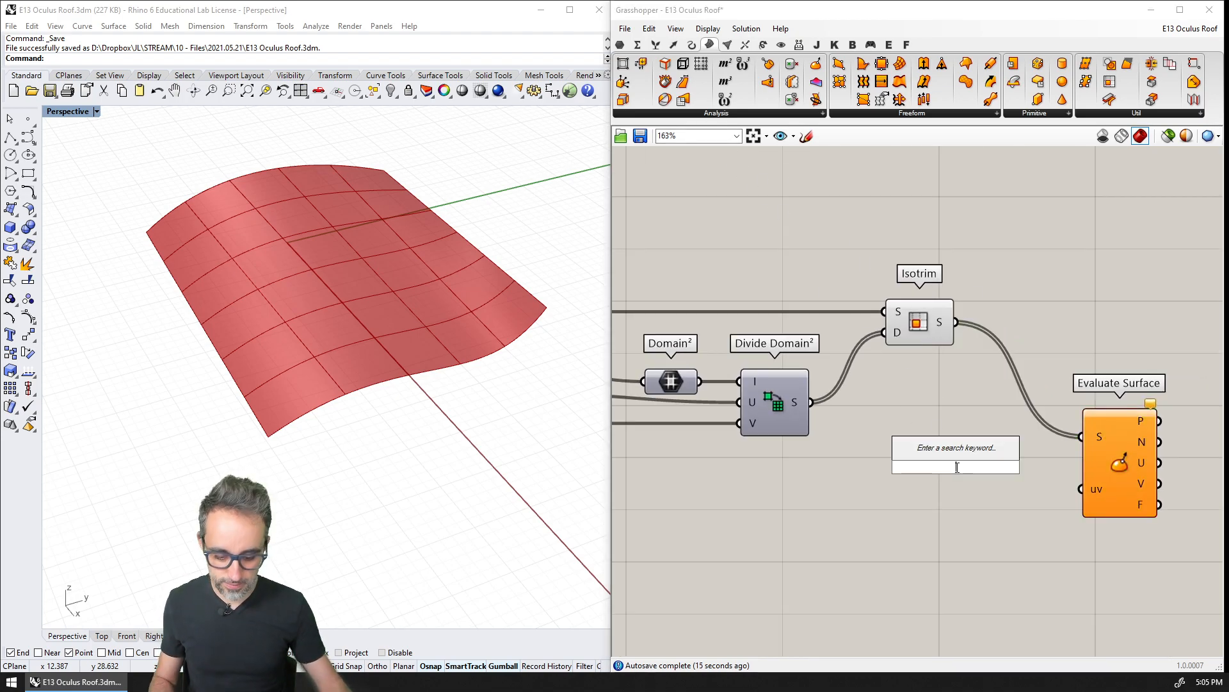
{"action": "type", "text": "p[a"}
{"action": "key", "text": "BackSpace"}
{"action": "key", "text": "BackSpace"}
{"action": "key", "text": "BackSpace"}
{"action": "type", "text": "panel"}
{"action": "key", "text": "Return"}
{"action": "left_click_drag", "start_coordinate": [812, 402], "coordinate": [871, 467]}
{"action": "right_click_drag", "start_coordinate": [946, 535], "coordinate": [860, 442]}
{"action": "left_click_drag", "start_coordinate": [952, 424], "coordinate": [1127, 568]}
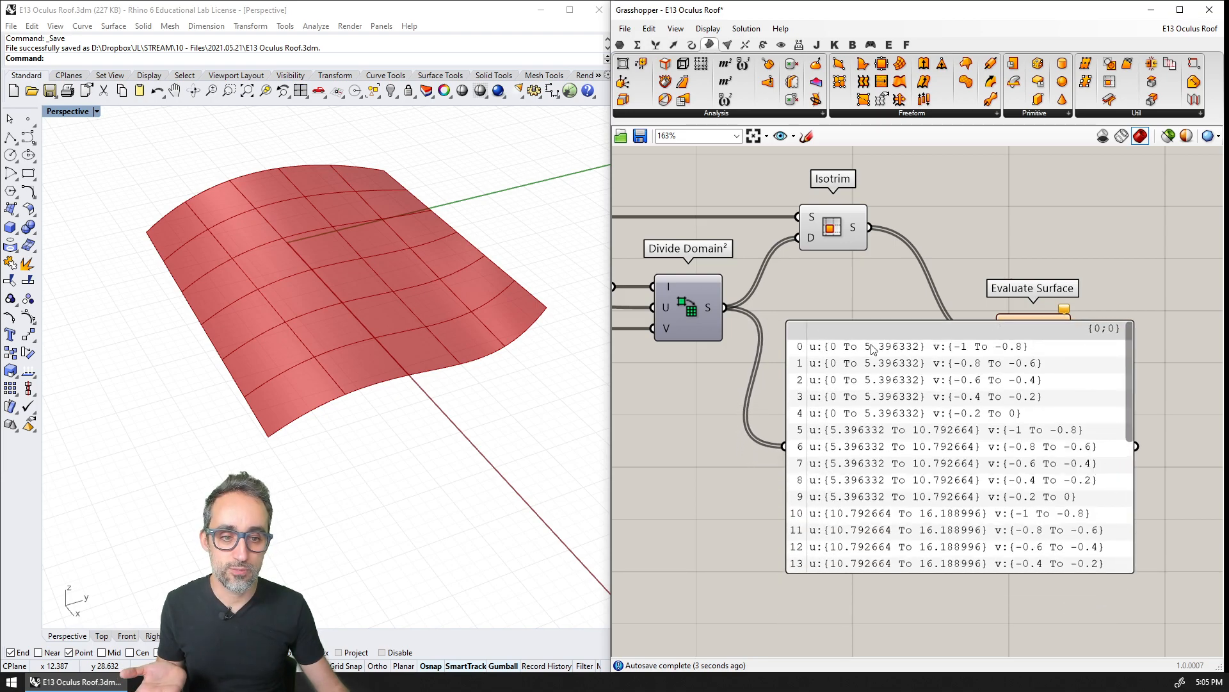
{"action": "scroll", "coordinate": [1021, 375], "scroll_direction": "up", "scroll_amount": 2}
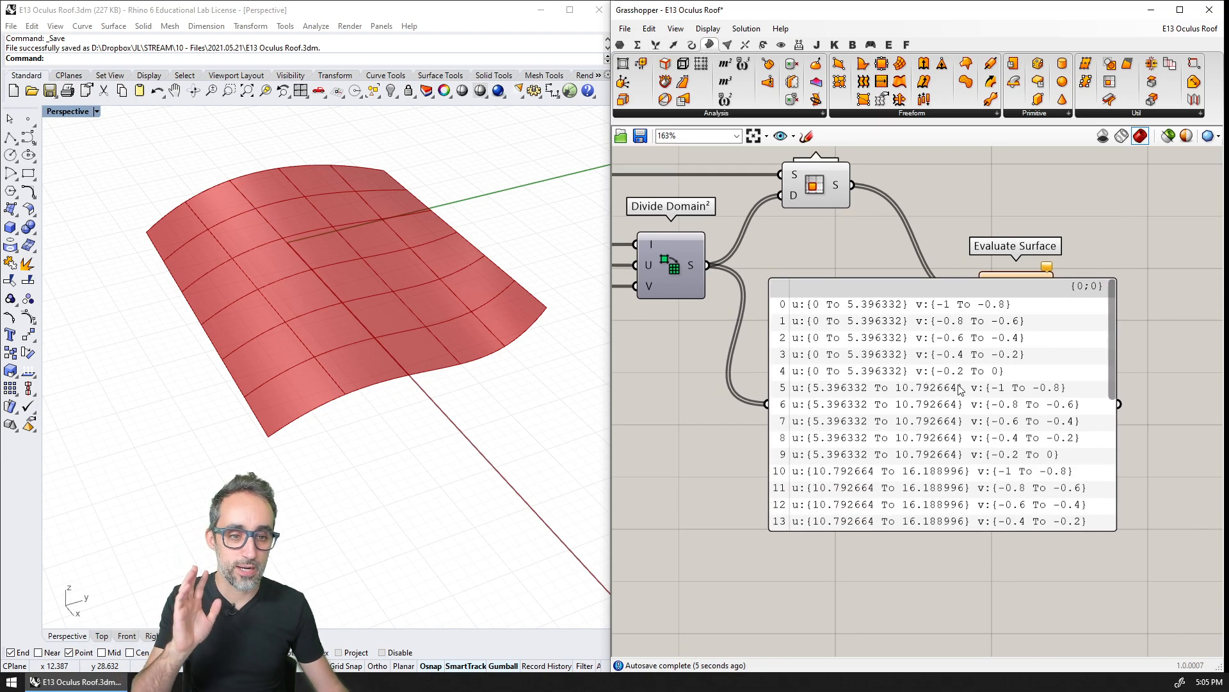
{"action": "scroll", "coordinate": [986, 442], "scroll_direction": "down", "scroll_amount": 1}
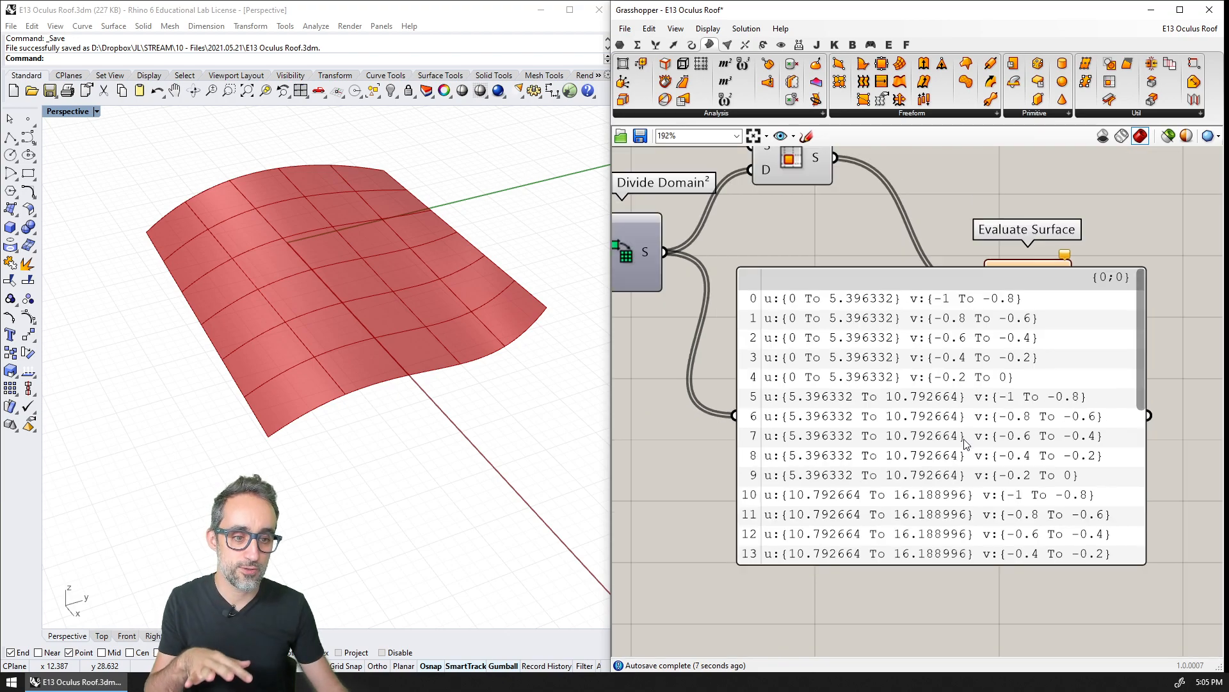
Enlarge the subdomain panel and place it below Evaluate Surface so more of its list is readable.
{"action": "left_click_drag", "start_coordinate": [936, 512], "coordinate": [939, 655]}
{"action": "right_click_drag", "start_coordinate": [936, 625], "coordinate": [938, 536]}
{"action": "scroll", "coordinate": [935, 522], "scroll_direction": "down", "scroll_amount": 1}
{"action": "right_click_drag", "start_coordinate": [926, 491], "coordinate": [922, 520]}
{"action": "left_click_drag", "start_coordinate": [921, 423], "coordinate": [876, 549]}
{"action": "right_click_drag", "start_coordinate": [876, 545], "coordinate": [882, 475]}
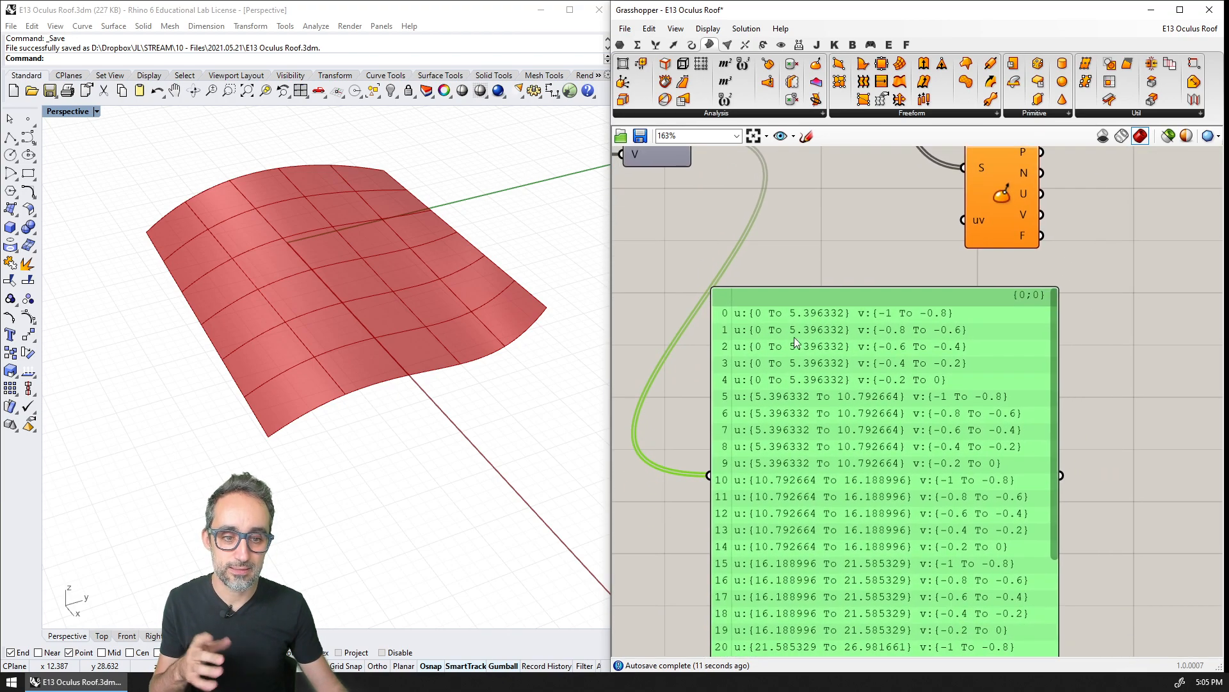
{"action": "right_click_drag", "start_coordinate": [854, 380], "coordinate": [860, 420]}
{"action": "scroll", "coordinate": [860, 420], "scroll_direction": "up", "scroll_amount": 2}
{"action": "left_click", "coordinate": [797, 172]}
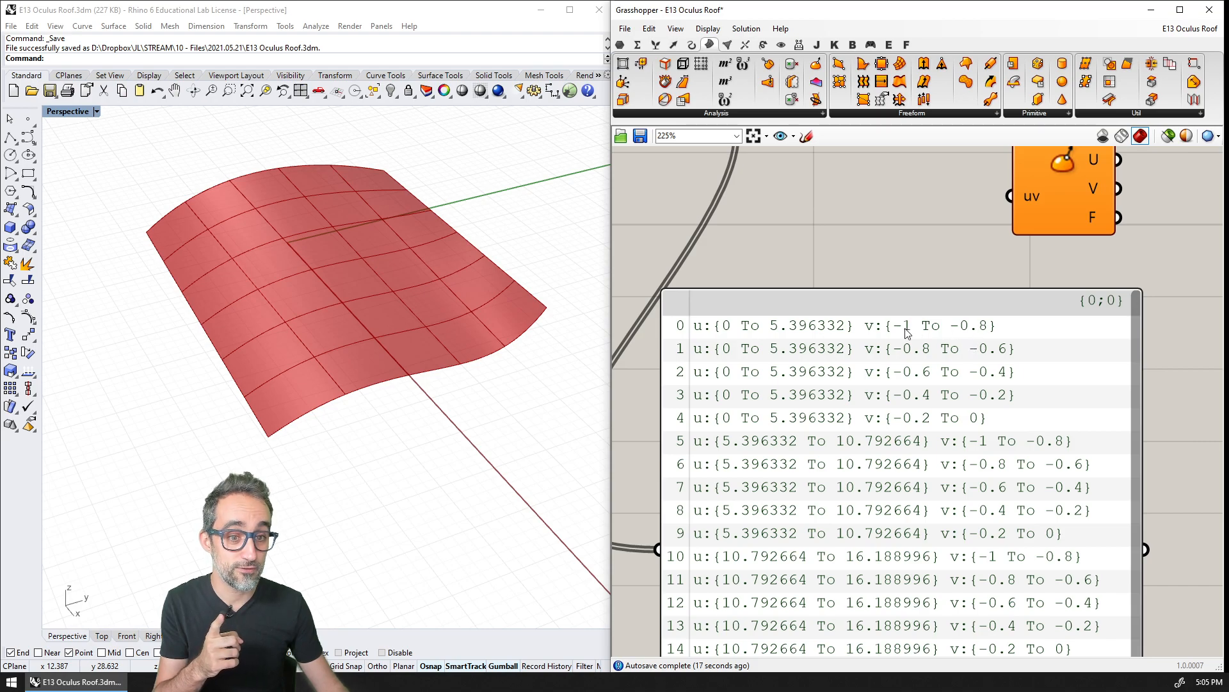
Lower the subdomain panel to leave free space beneath Divide Domain² and Evaluate Surface.
{"action": "scroll", "coordinate": [925, 339], "scroll_direction": "down", "scroll_amount": 1}
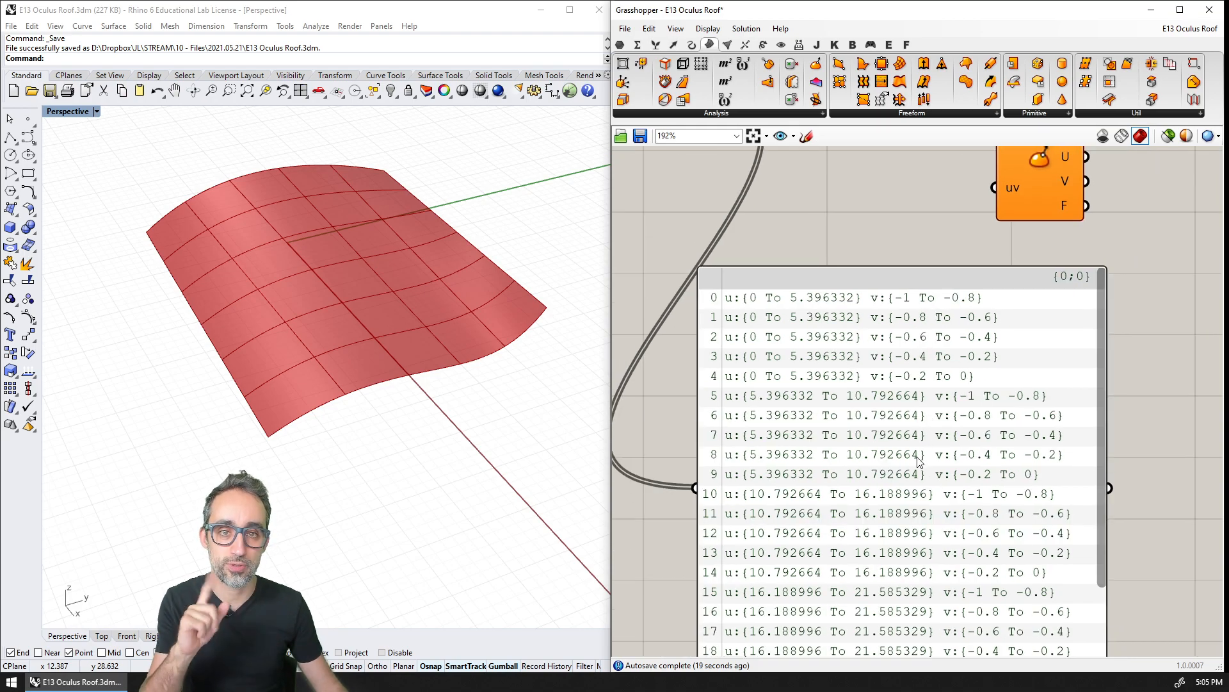
{"action": "scroll", "coordinate": [922, 479], "scroll_direction": "down", "scroll_amount": 1}
{"action": "scroll", "coordinate": [921, 475], "scroll_direction": "down", "scroll_amount": 1}
{"action": "right_click_drag", "start_coordinate": [923, 359], "coordinate": [919, 430]}
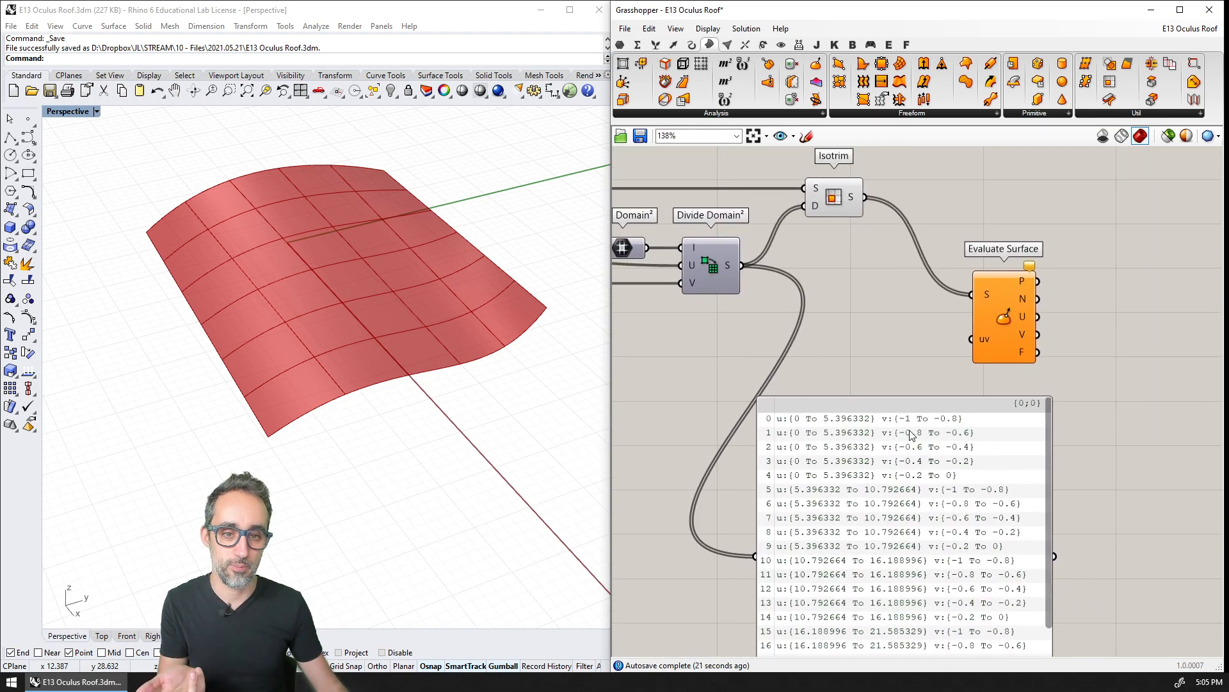
{"action": "left_click_drag", "start_coordinate": [908, 431], "coordinate": [906, 487]}
{"action": "left_click_drag", "start_coordinate": [900, 521], "coordinate": [894, 523]}
Move Evaluate Surface slightly farther from Isotrim to make room for components feeding its uv input.
{"action": "left_click_drag", "start_coordinate": [1006, 315], "coordinate": [1036, 305]}
{"action": "right_click_drag", "start_coordinate": [950, 521], "coordinate": [943, 345]}
{"action": "scroll", "coordinate": [925, 362], "scroll_direction": "up", "scroll_amount": 2}
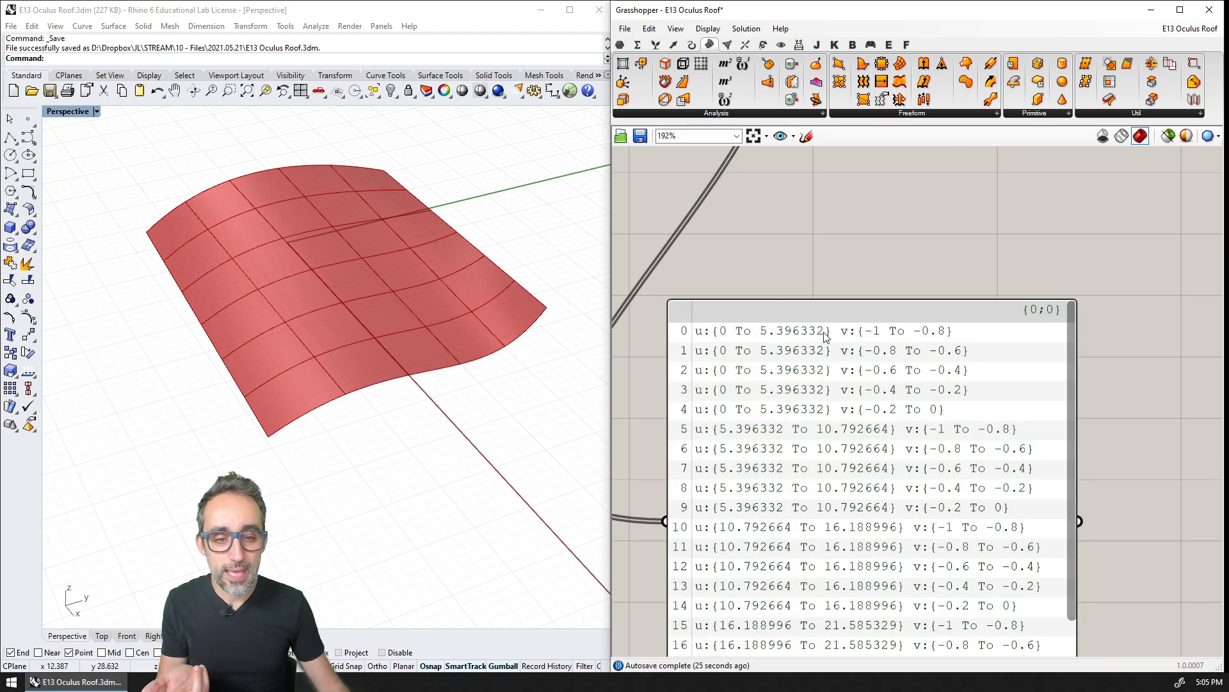
{"action": "scroll", "coordinate": [854, 363], "scroll_direction": "down", "scroll_amount": 2}
{"action": "mouse_move", "coordinate": [846, 344]}
{"action": "right_mouse_down"}
{"action": "mouse_move", "coordinate": [841, 510]}
{"action": "mouse_move", "coordinate": [859, 358]}
{"action": "right_mouse_up"}
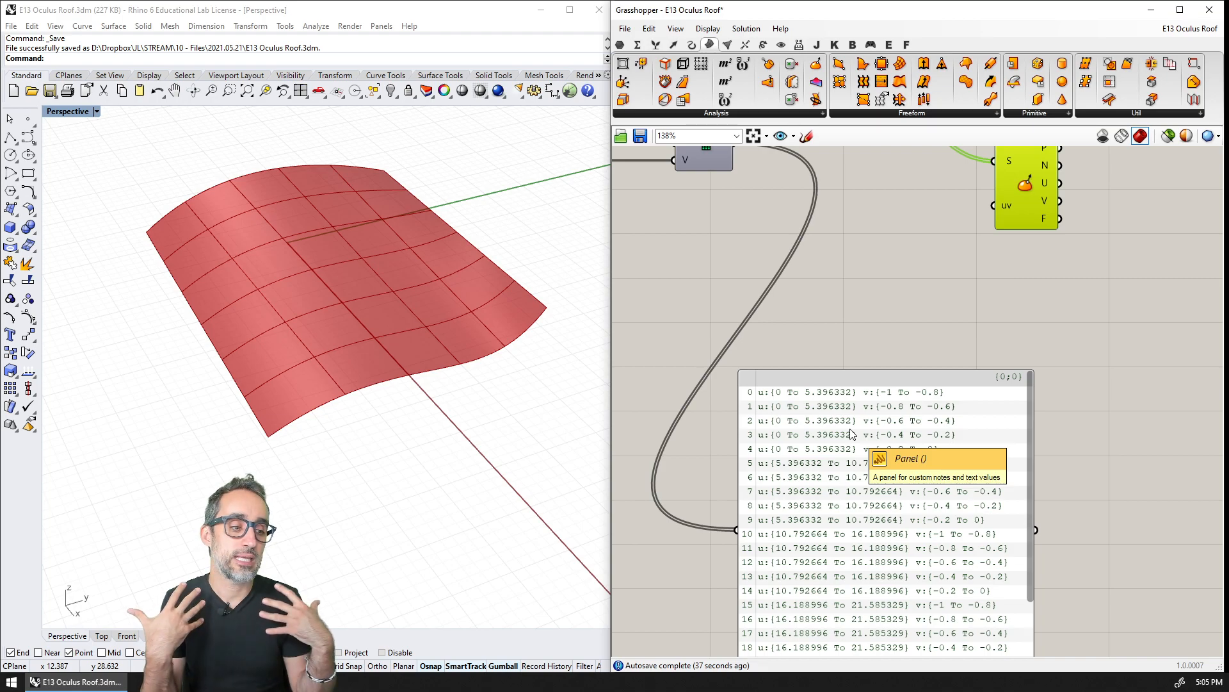
{"action": "right_click_drag", "start_coordinate": [839, 203], "coordinate": [835, 330]}
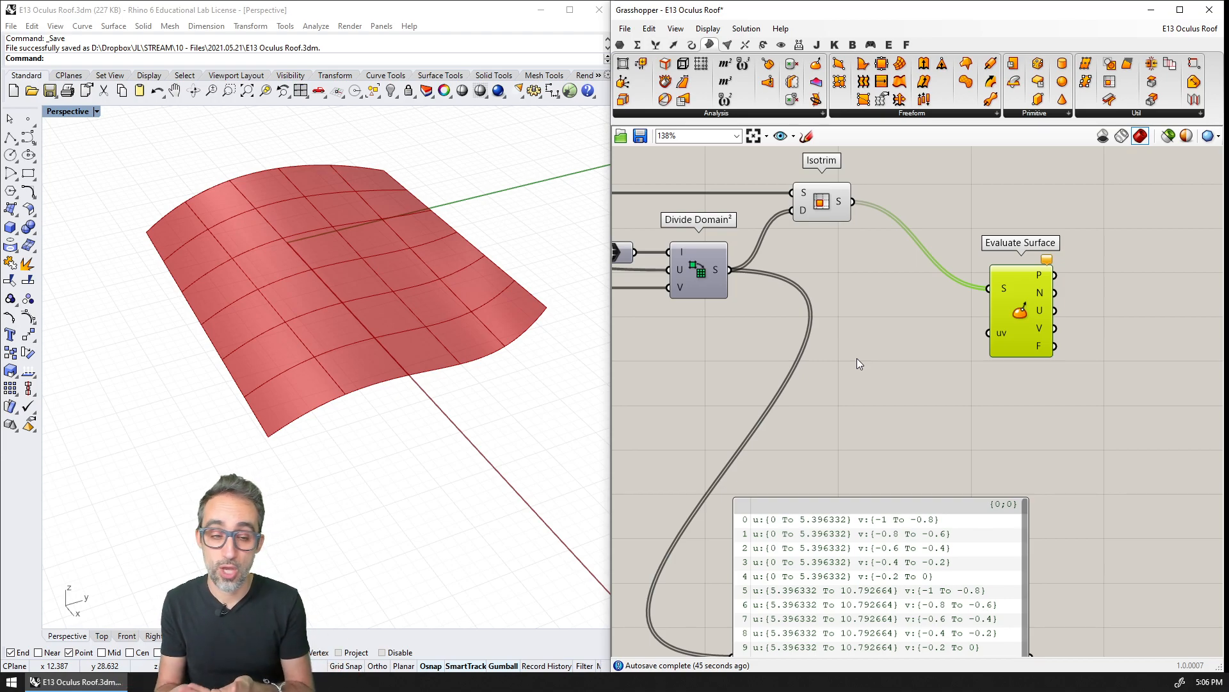
{"action": "mouse_move", "coordinate": [1008, 309]}
{"action": "left_mouse_down"}
{"action": "mouse_move", "coordinate": [1038, 336]}
{"action": "mouse_move", "coordinate": [1032, 311]}
{"action": "left_mouse_up"}
Add a Construct Point component and place it just before and below Evaluate Surface.
{"action": "double_click", "coordinate": [857, 362]}
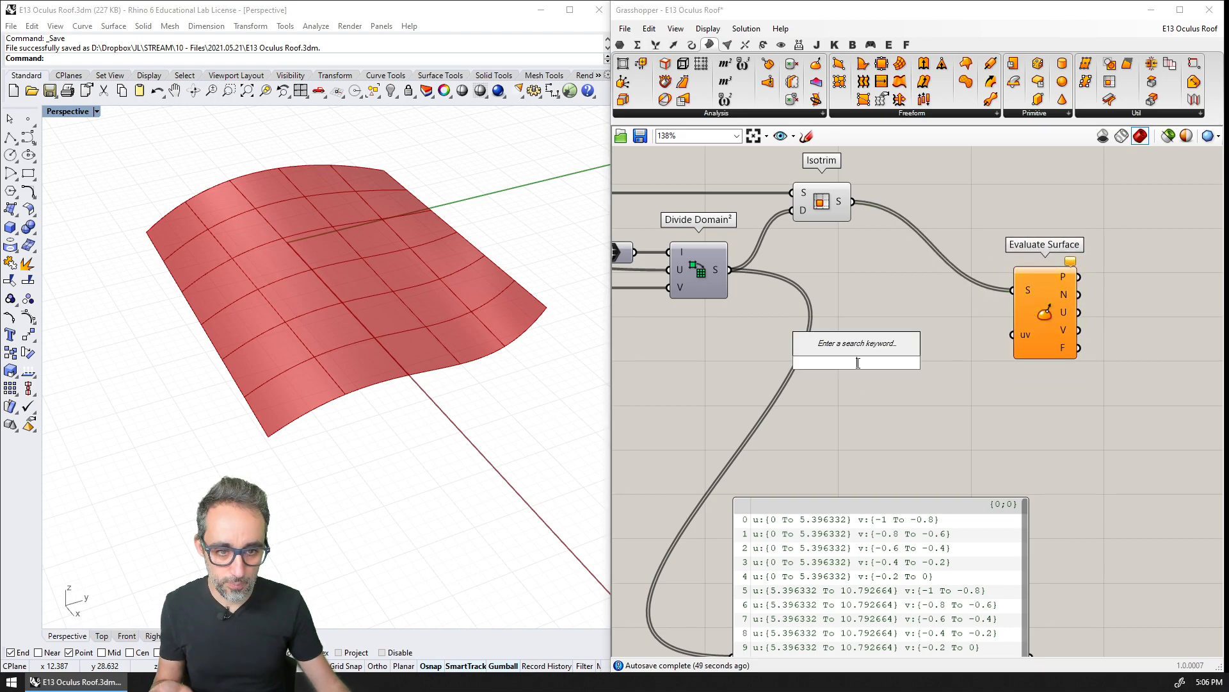
{"action": "type", "text": "construc"}
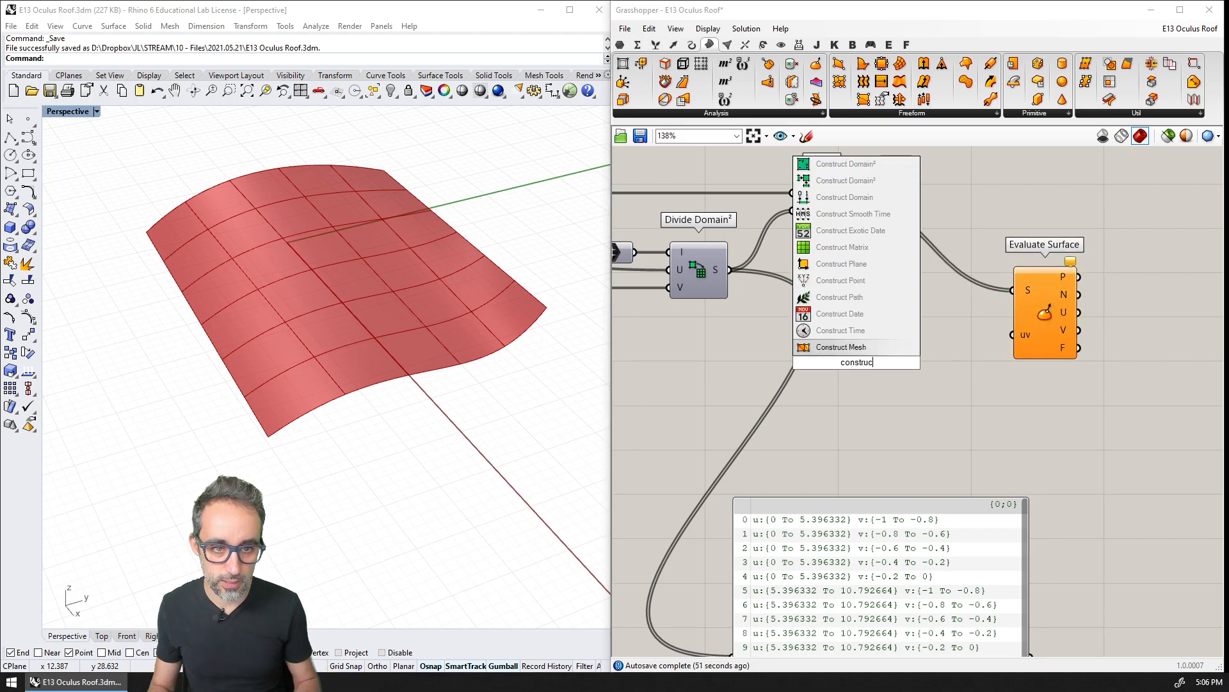
{"action": "key", "text": "Up"}
{"action": "key", "text": "Return"}
{"action": "left_click_drag", "start_coordinate": [857, 363], "coordinate": [921, 404]}
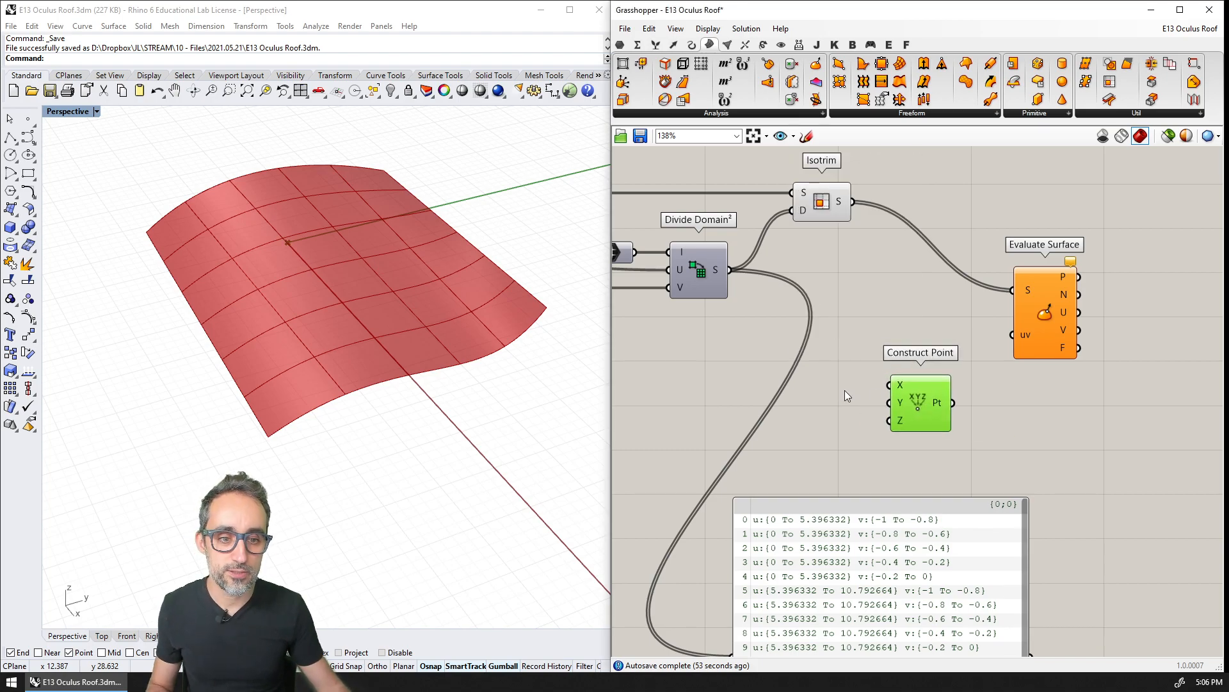
Add two panels containing 0.5 and connect them to the X and Y inputs of Construct Point.
{"action": "double_click", "coordinate": [816, 386]}
{"action": "type", "text": "0.5"}
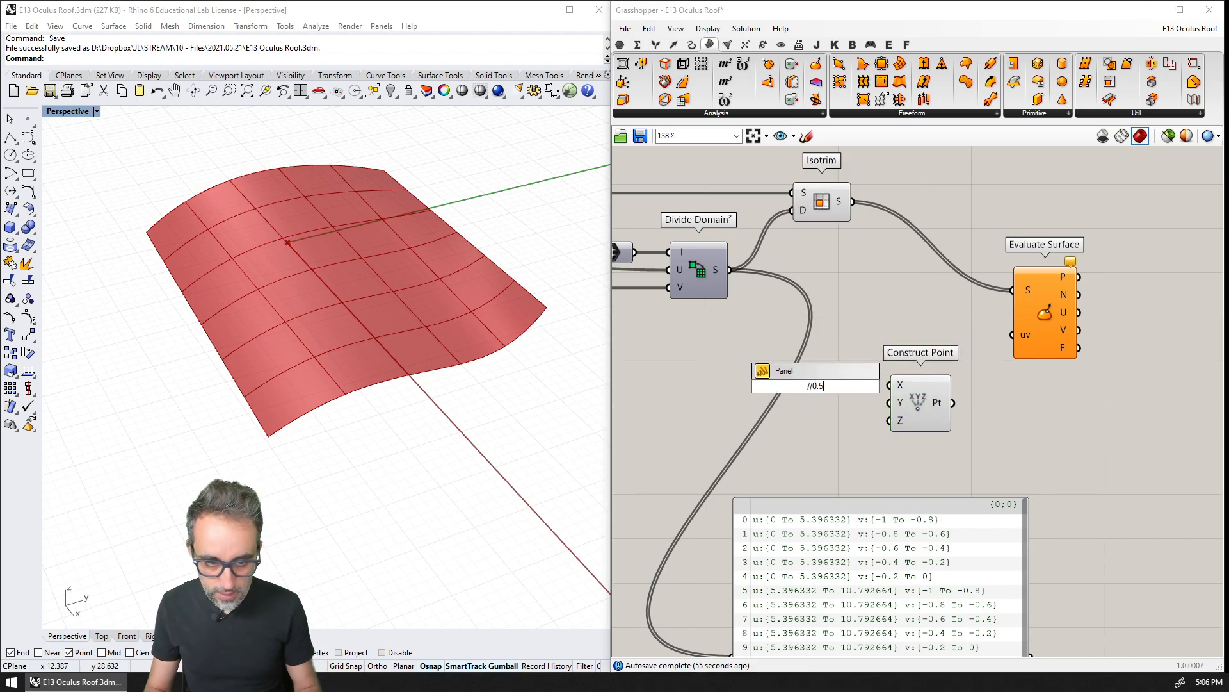
{"action": "key", "text": "Return"}
{"action": "scroll", "coordinate": [816, 386], "scroll_direction": "up", "scroll_amount": 3}
{"action": "left_click_drag", "start_coordinate": [850, 384], "coordinate": [934, 413]}
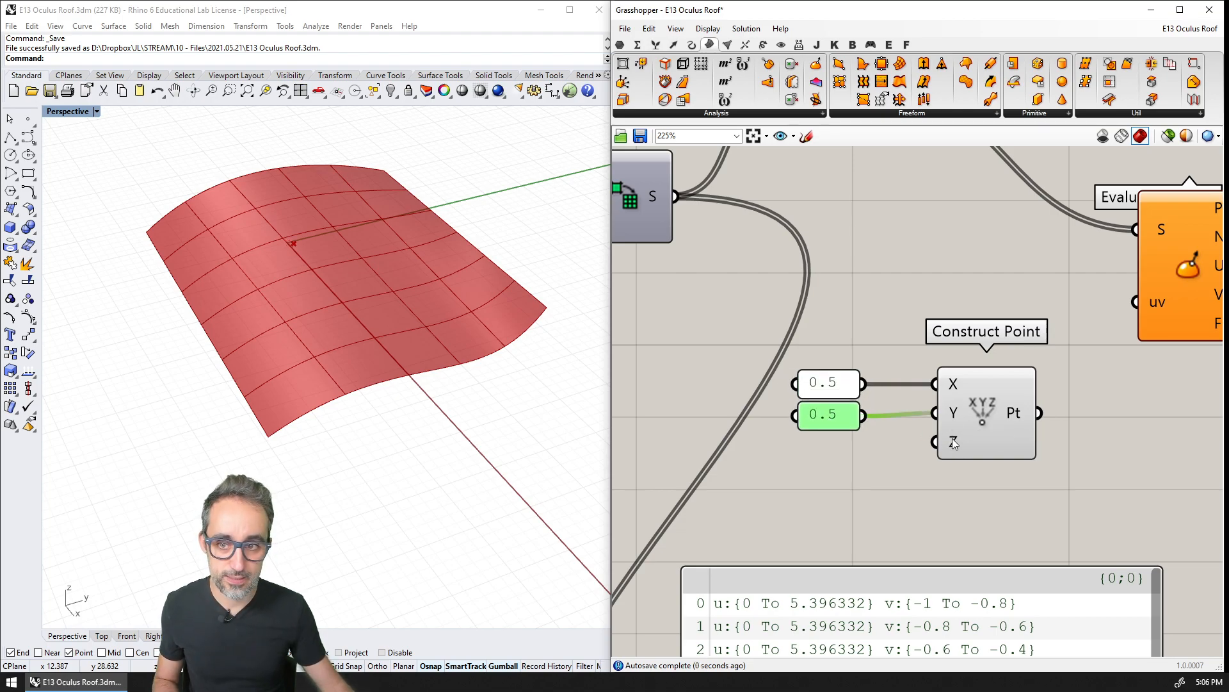
Turn off the viewport preview of Construct Point.
{"action": "mouse_move", "coordinate": [359, 361]}
{"action": "right_mouse_down"}
{"action": "mouse_move", "coordinate": [376, 286]}
{"action": "mouse_move", "coordinate": [259, 362]}
{"action": "mouse_move", "coordinate": [367, 375]}
{"action": "mouse_move", "coordinate": [352, 398]}
{"action": "mouse_move", "coordinate": [356, 384]}
{"action": "right_mouse_up"}
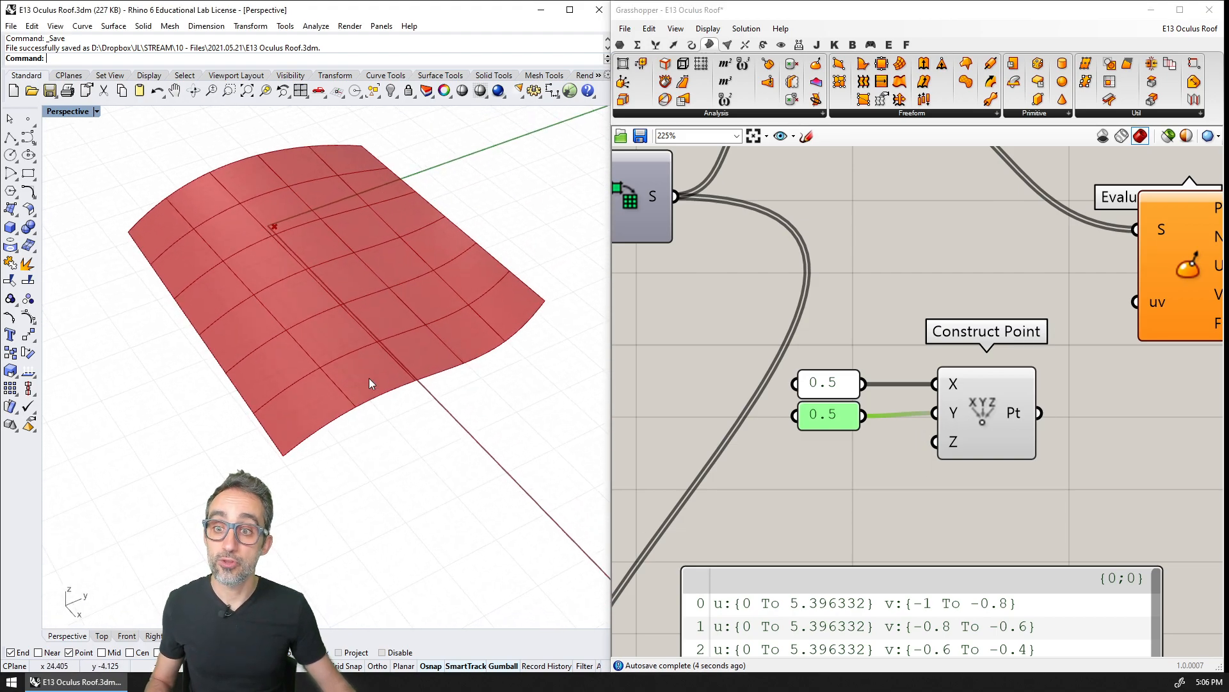
{"action": "right_click_drag", "start_coordinate": [1016, 414], "coordinate": [923, 426]}
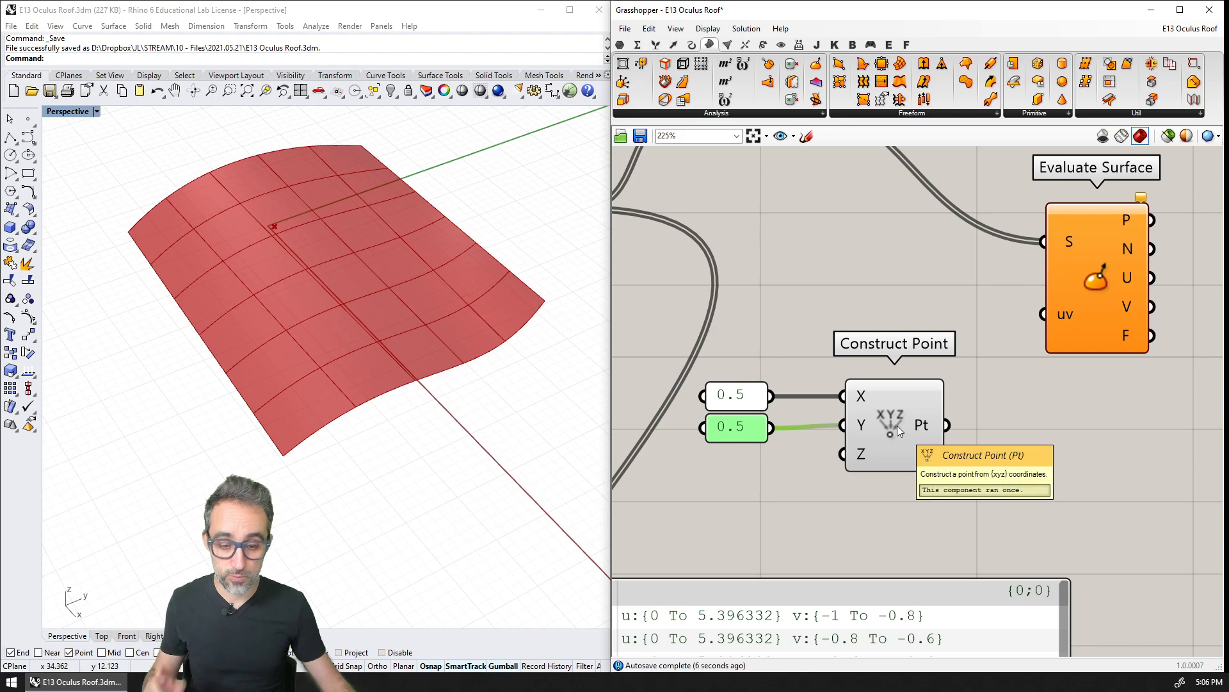
{"action": "left_click", "coordinate": [897, 425]}
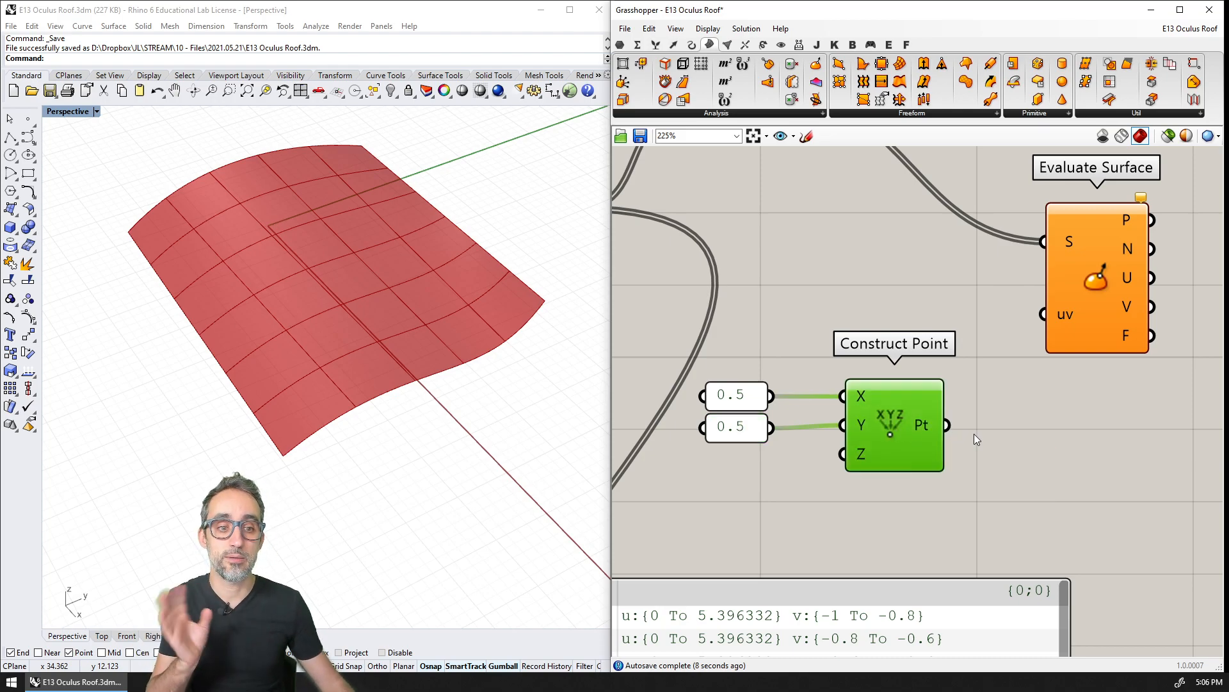
Add a Panel below Evaluate Surface and connect the Pt output of Construct Point to it.
{"action": "scroll", "coordinate": [993, 436], "scroll_direction": "down", "scroll_amount": 2}
{"action": "double_click", "coordinate": [937, 417]}
{"action": "type", "text": "pan"}
{"action": "key", "text": "Return"}
{"action": "left_click_drag", "start_coordinate": [994, 444], "coordinate": [1009, 450]}
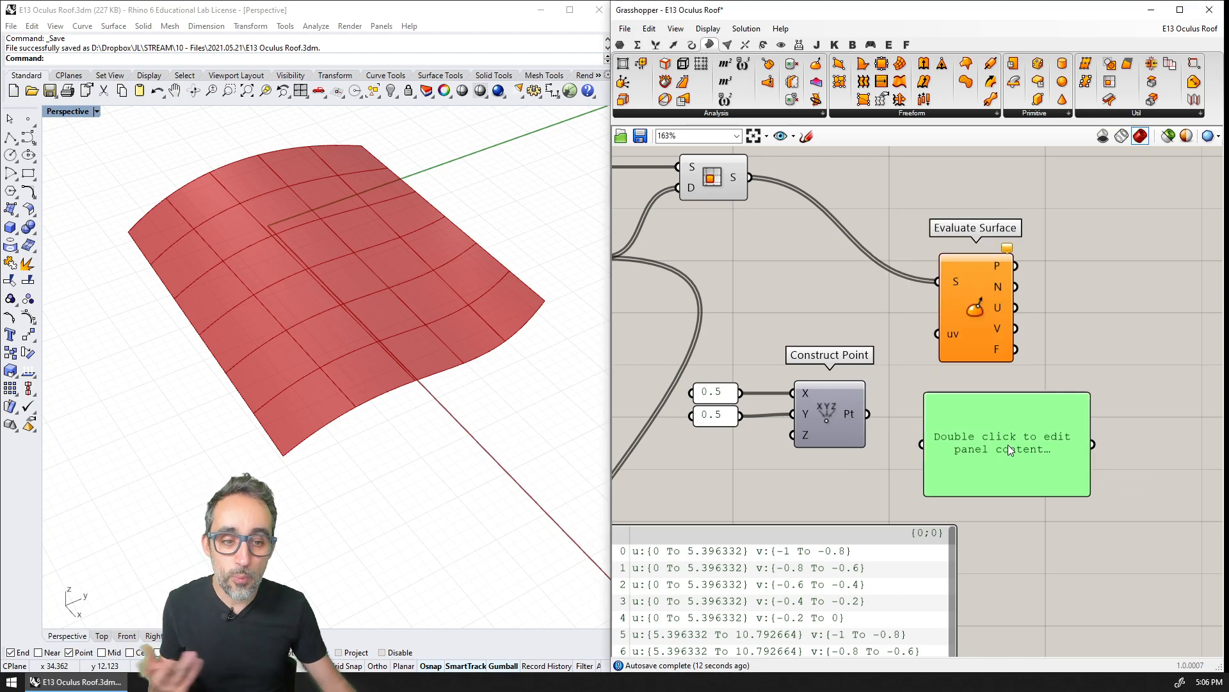
{"action": "left_click_drag", "start_coordinate": [867, 414], "coordinate": [922, 443]}
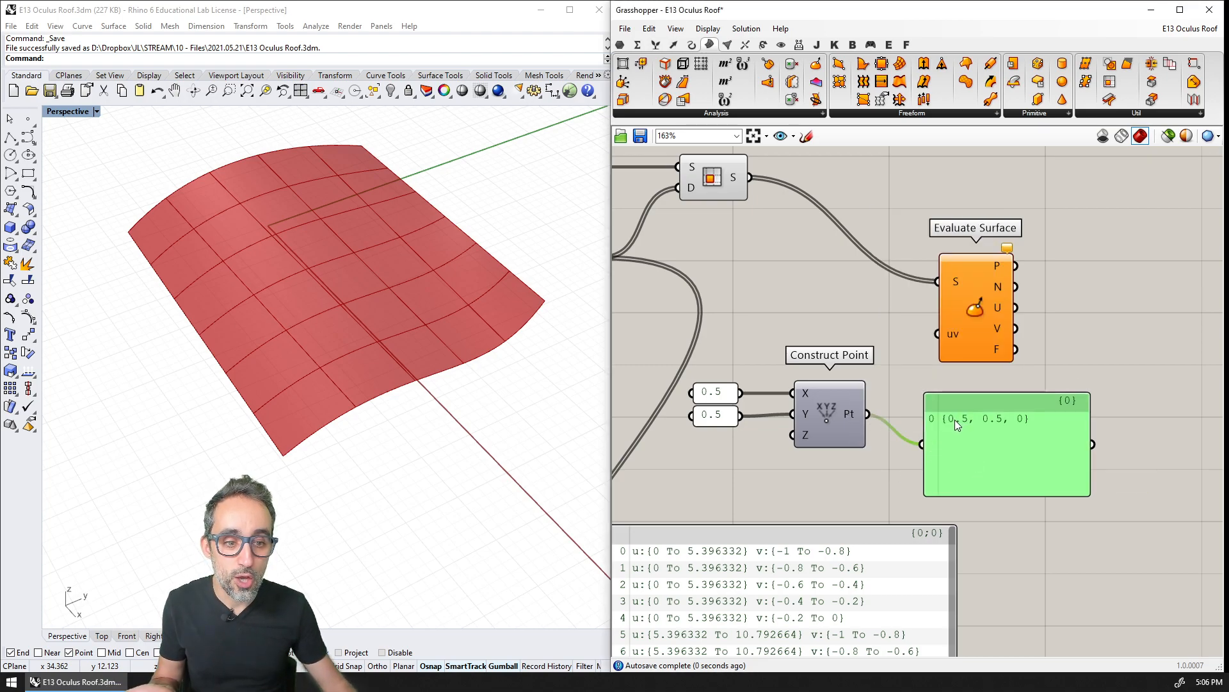
{"action": "left_click", "coordinate": [911, 360]}
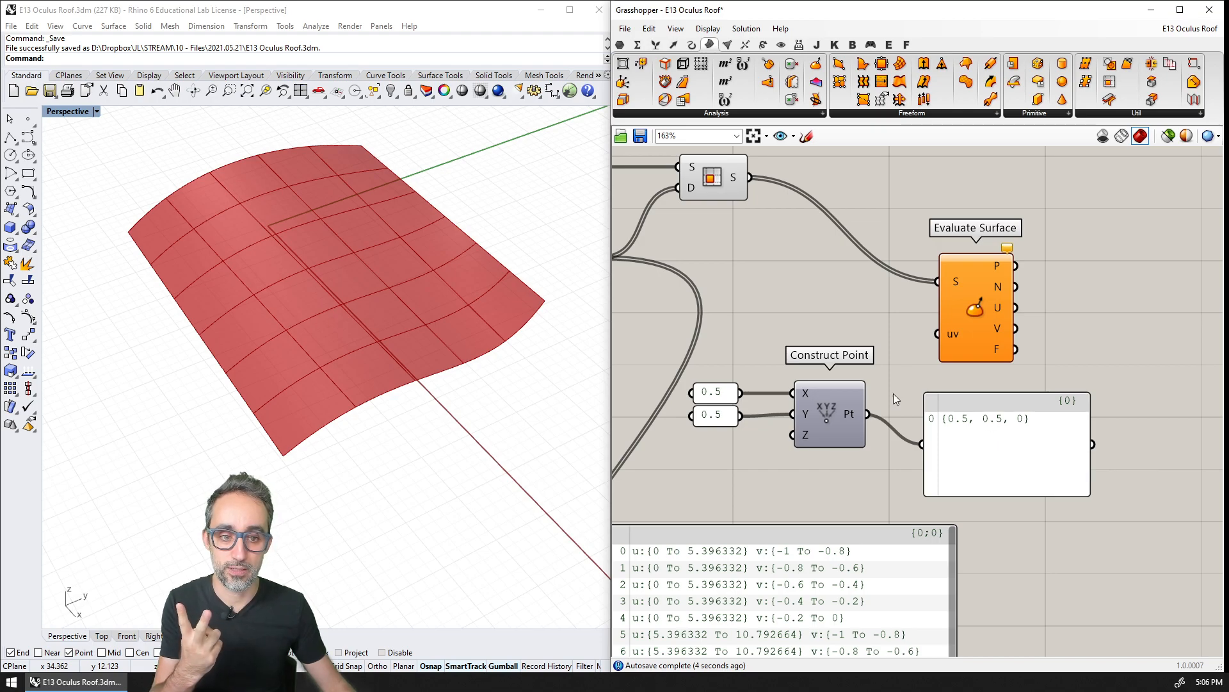
Connect the Pt output of Construct Point to the uv input of Evaluate Surface and inspect the evaluated locations in the viewport.
{"action": "left_click_drag", "start_coordinate": [868, 413], "coordinate": [935, 340]}
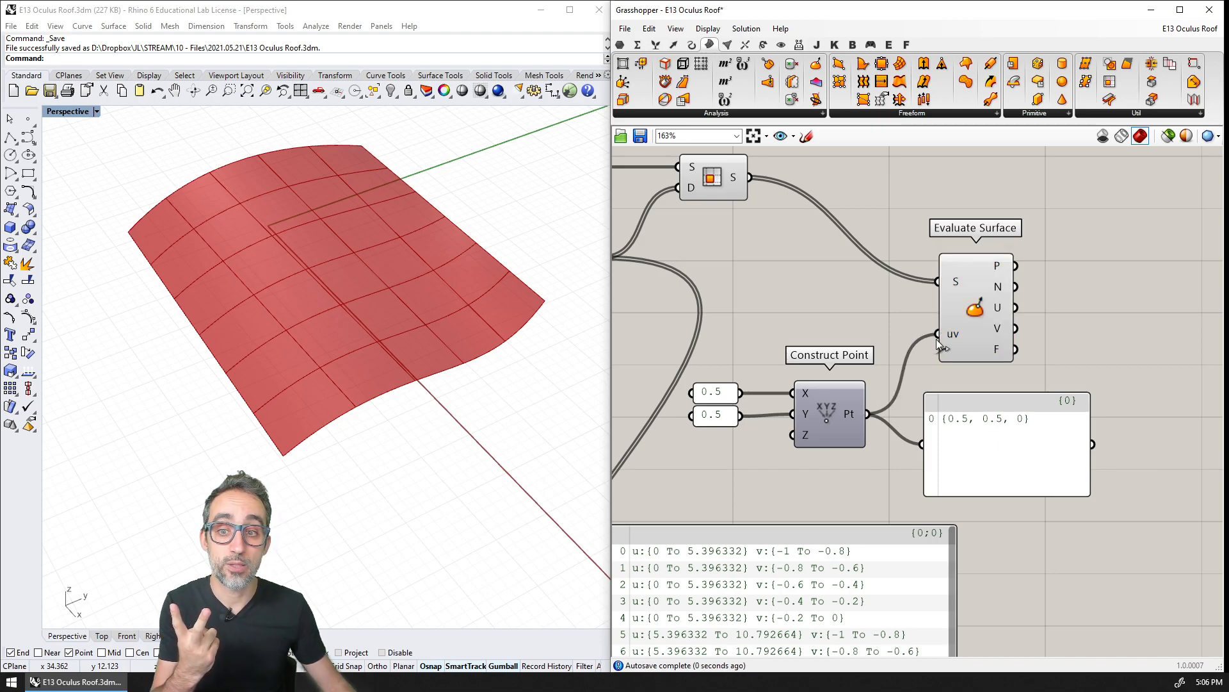
{"action": "mouse_move", "coordinate": [950, 333]}
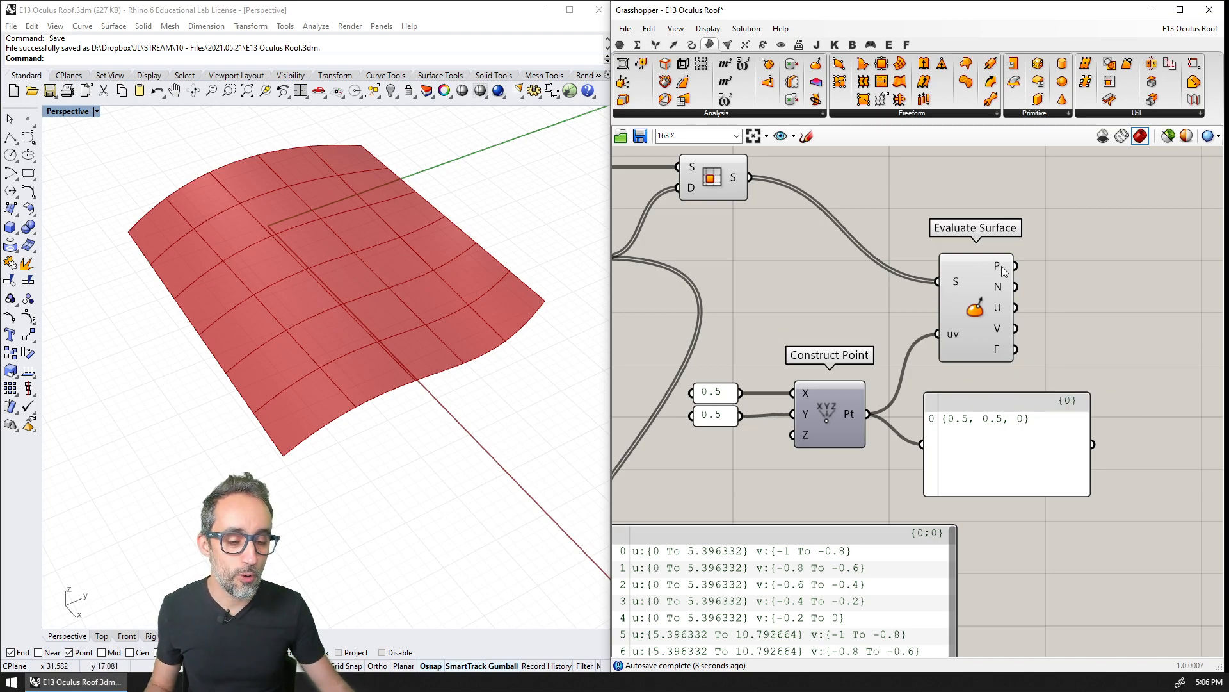
{"action": "scroll", "coordinate": [503, 305], "scroll_direction": "down", "scroll_amount": 8}
{"action": "scroll", "coordinate": [502, 305], "scroll_direction": "up", "scroll_amount": 8}
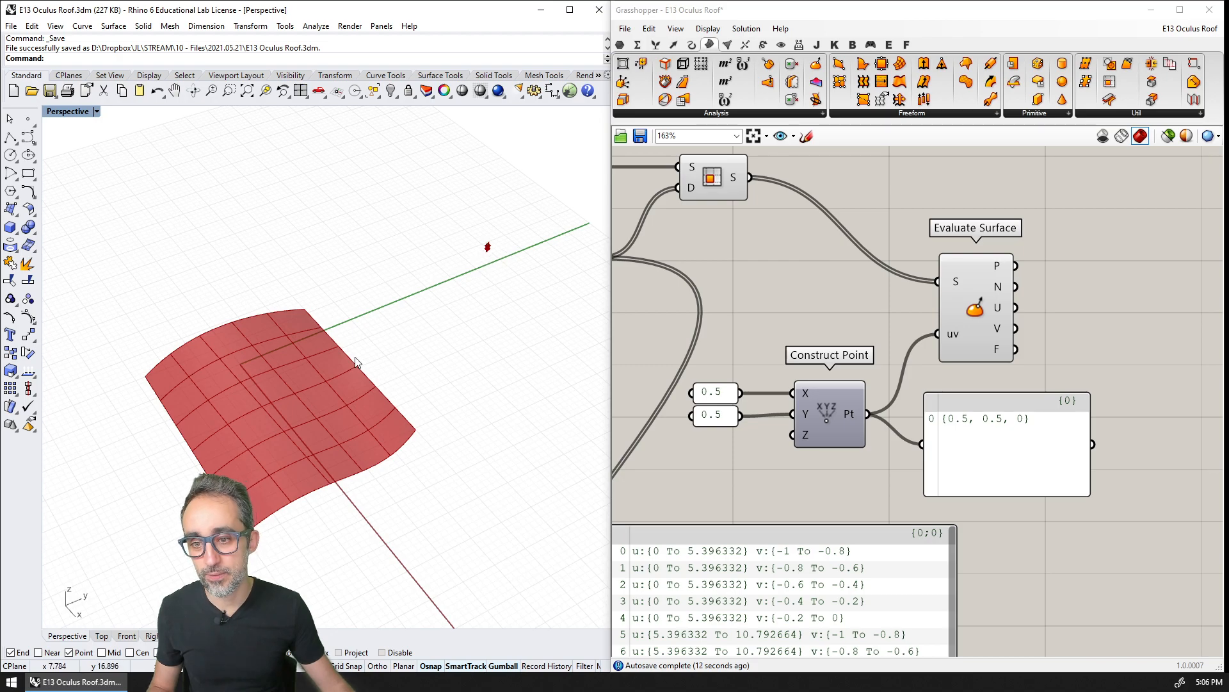
{"action": "scroll", "coordinate": [496, 241], "scroll_direction": "up", "scroll_amount": 3}
{"action": "scroll", "coordinate": [492, 225], "scroll_direction": "down", "scroll_amount": 3}
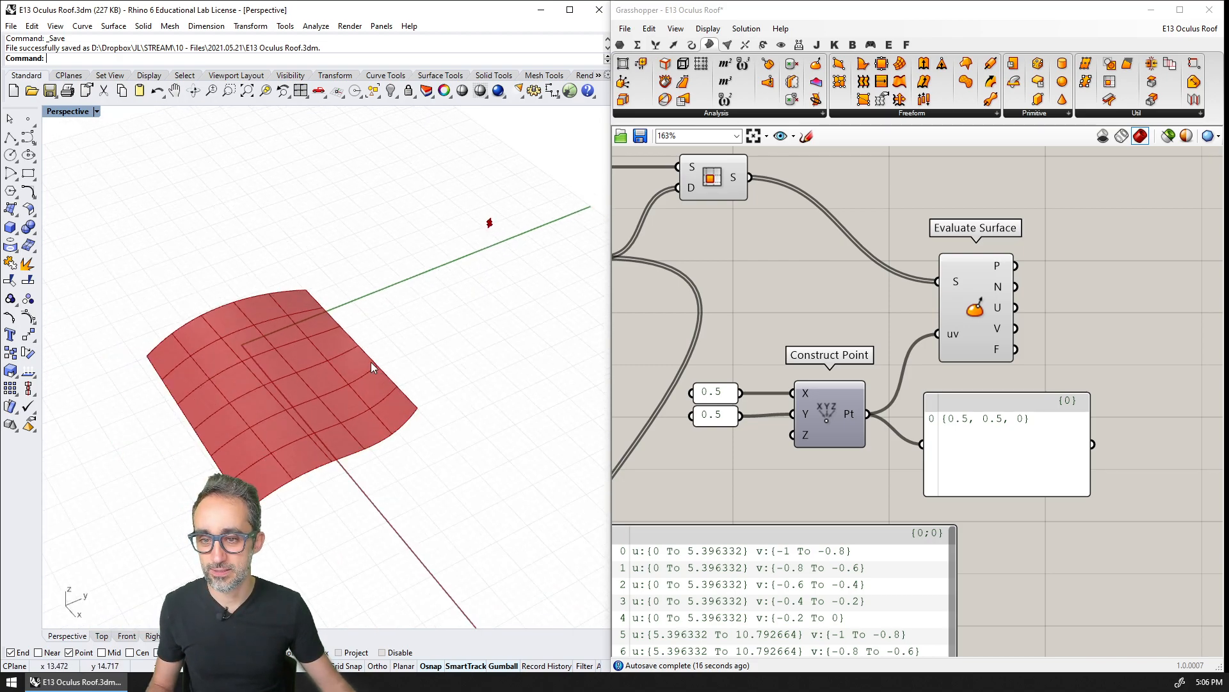
{"action": "right_click_drag", "start_coordinate": [367, 362], "coordinate": [410, 392]}
{"action": "scroll", "coordinate": [768, 224], "scroll_direction": "down", "scroll_amount": 3}
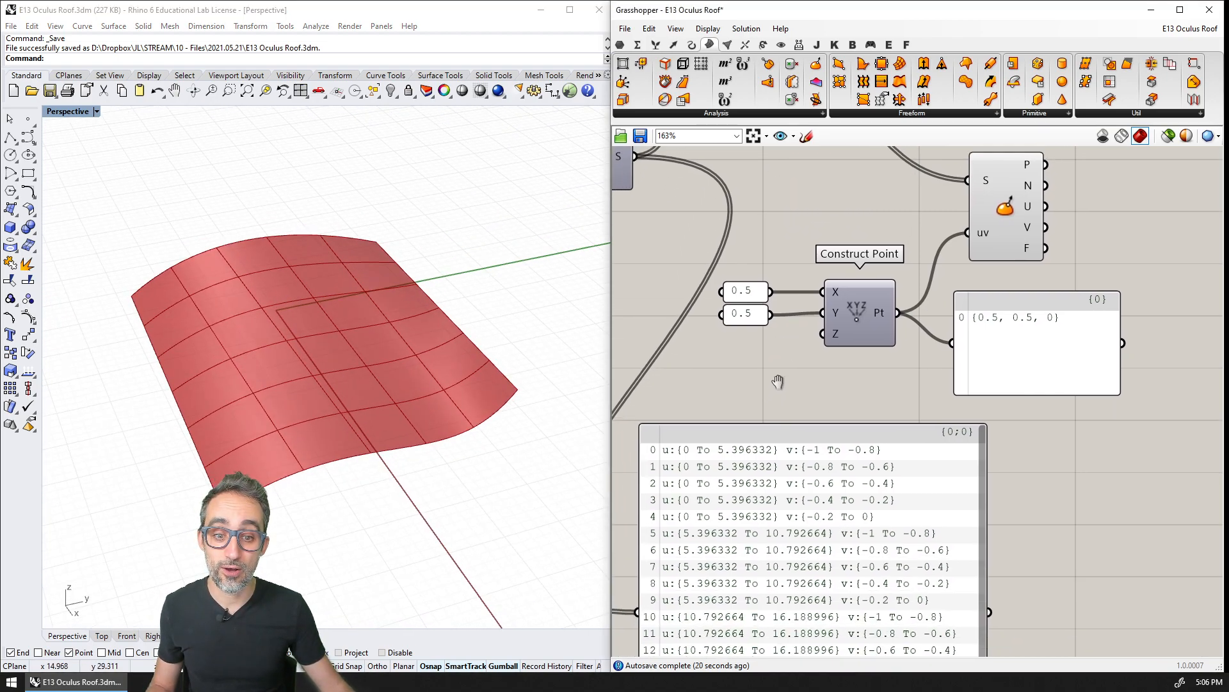
Reparameterize the S input of Evaluate Surface and check the frames on the roof's subsurfaces.
{"action": "scroll", "coordinate": [771, 194], "scroll_direction": "up", "scroll_amount": 1}
{"action": "mouse_move", "coordinate": [774, 193]}
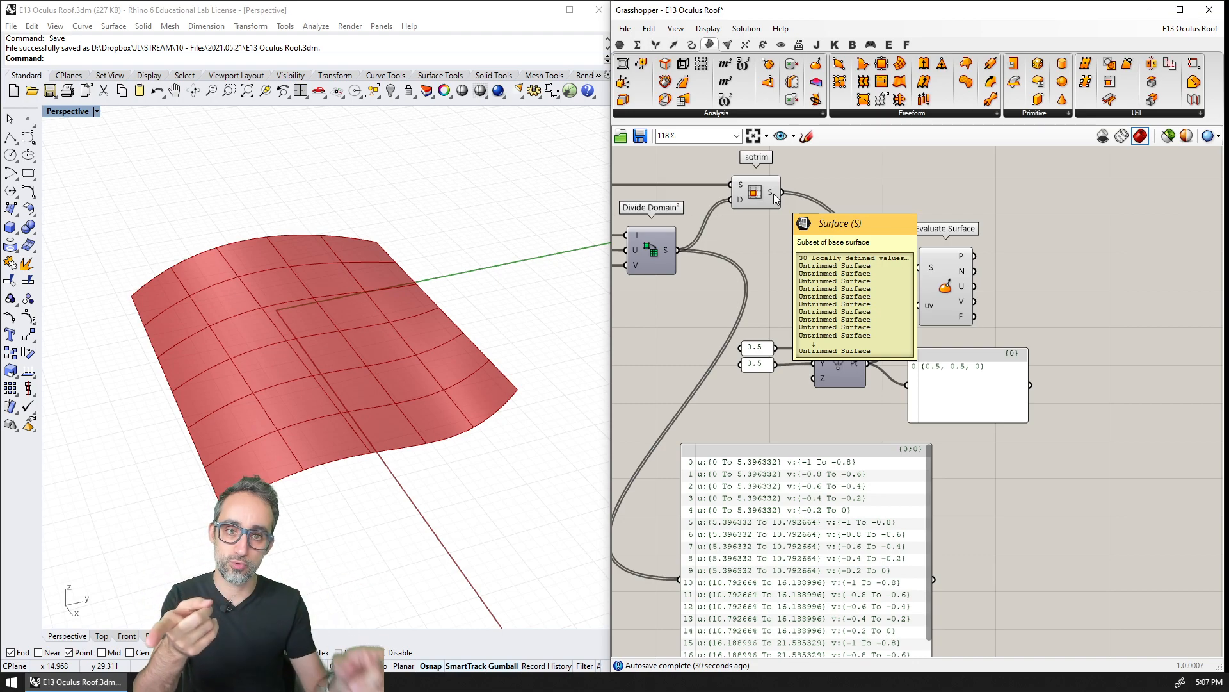
{"action": "right_click_drag", "start_coordinate": [934, 210], "coordinate": [955, 276]}
{"action": "scroll", "coordinate": [928, 242], "scroll_direction": "up", "scroll_amount": 1}
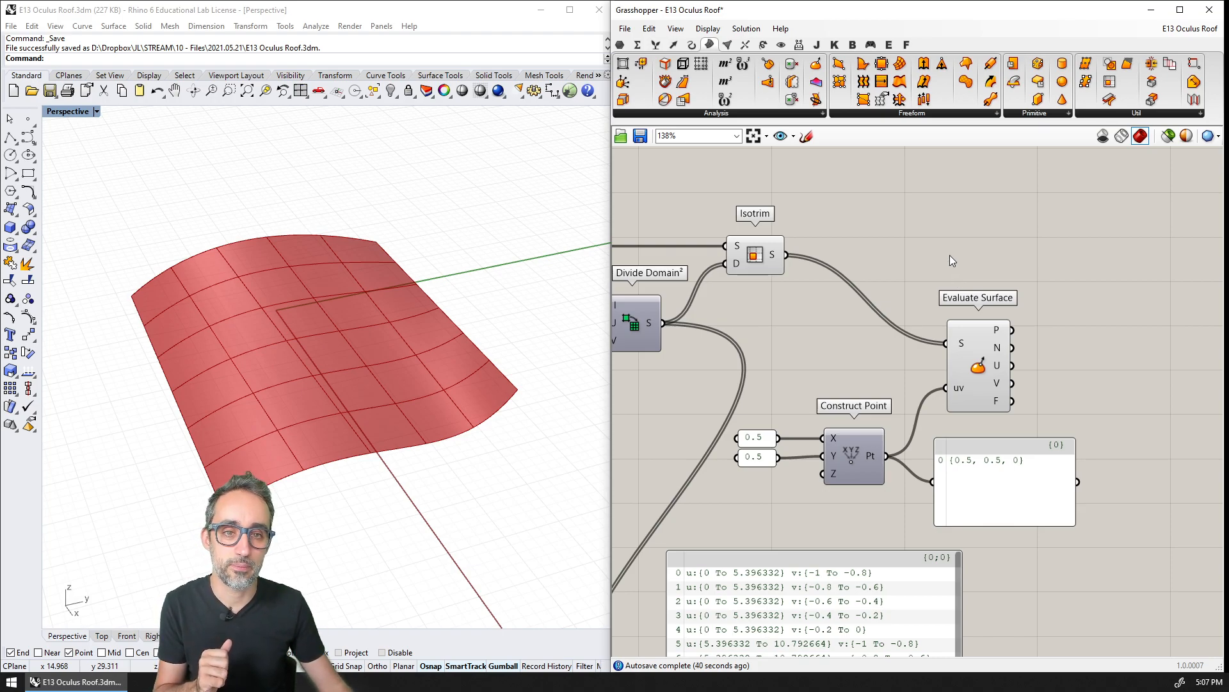
{"action": "right_click", "coordinate": [962, 348]}
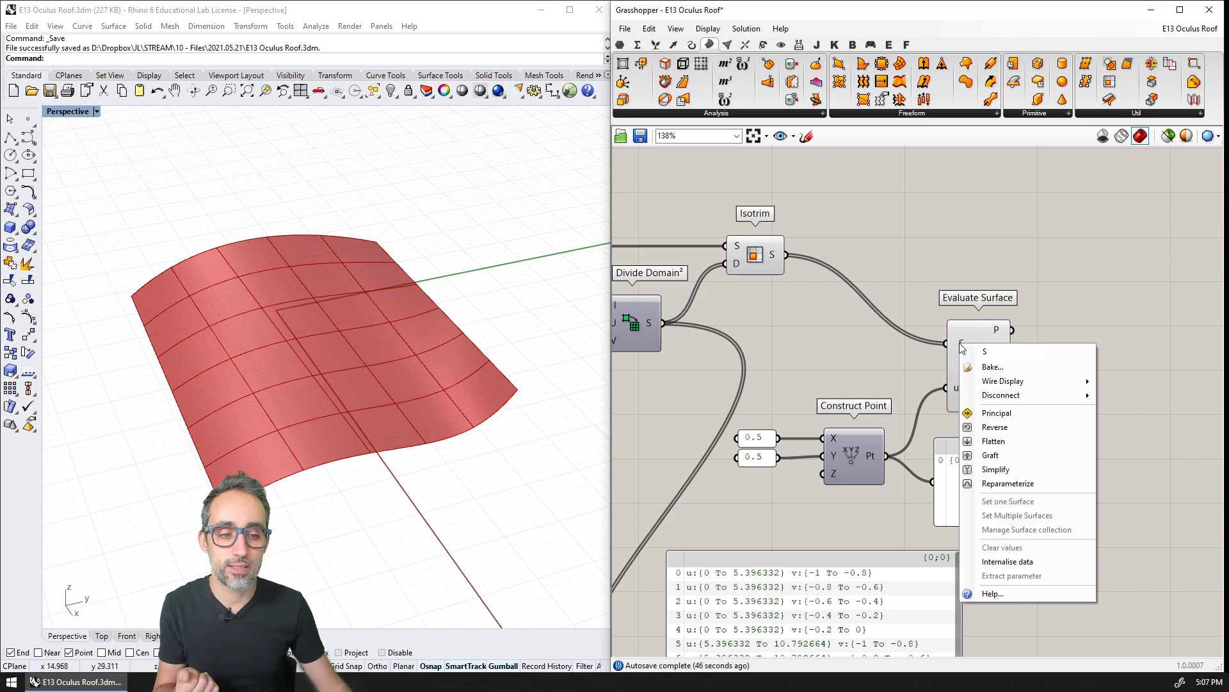
{"action": "left_click", "coordinate": [1004, 488]}
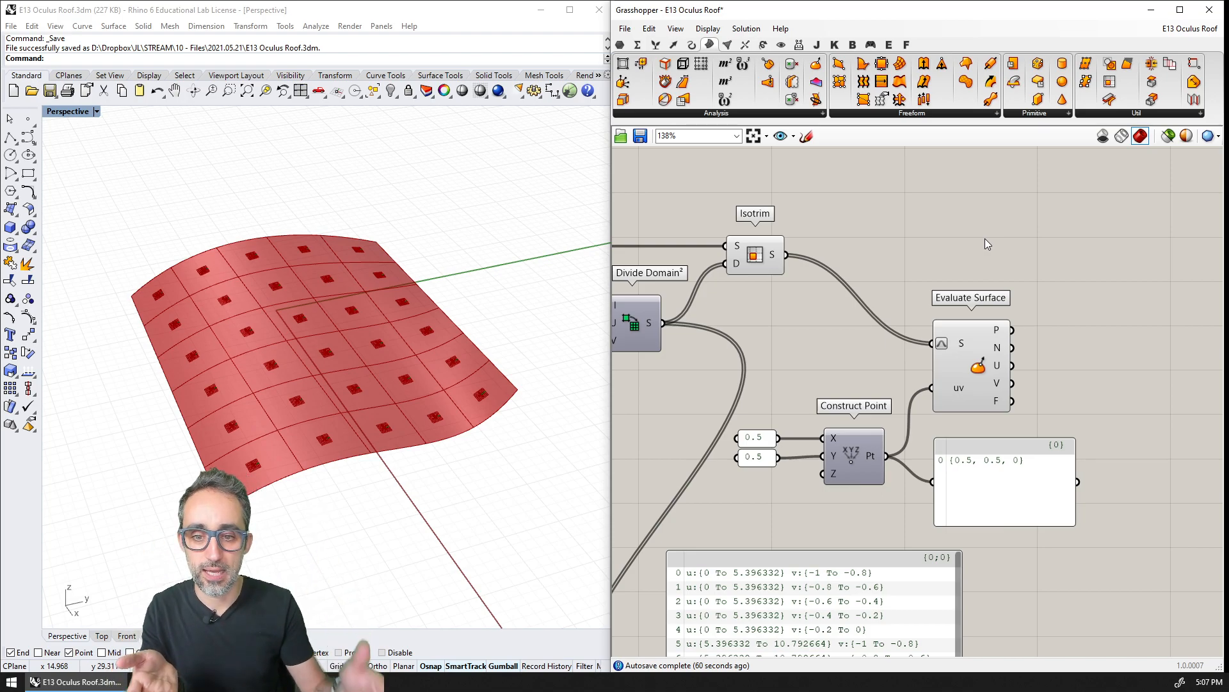
{"action": "right_click_drag", "start_coordinate": [392, 230], "coordinate": [344, 425]}
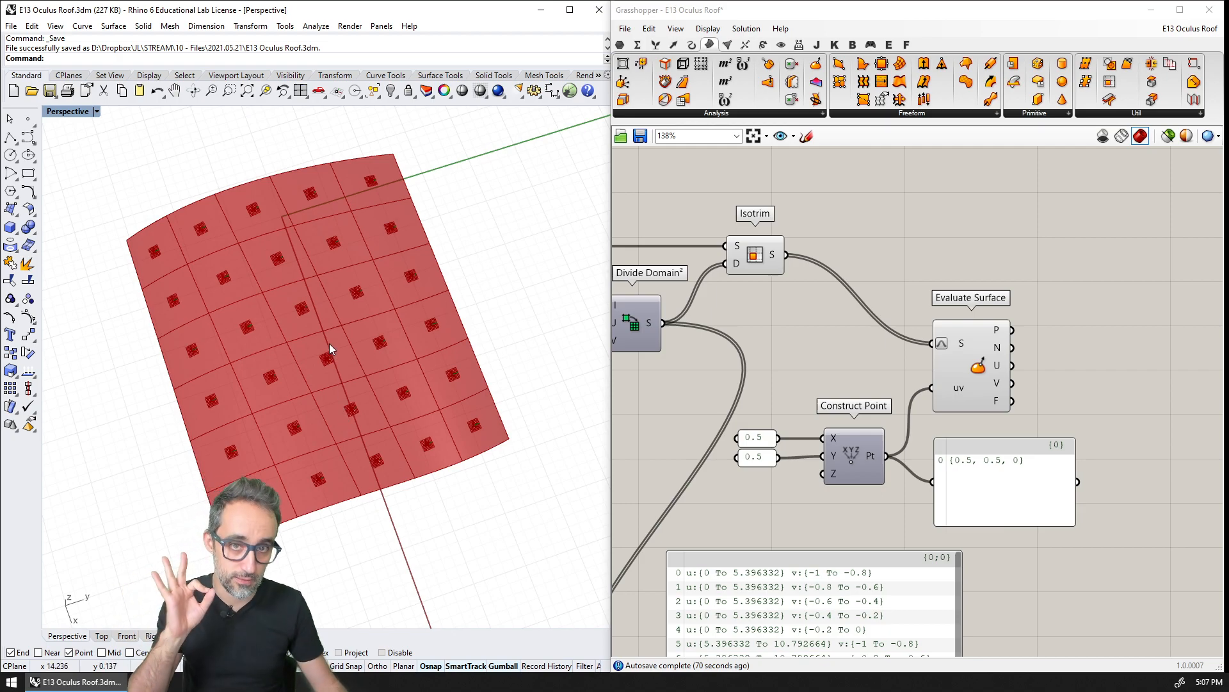
{"action": "right_click_drag", "start_coordinate": [332, 360], "coordinate": [356, 439]}
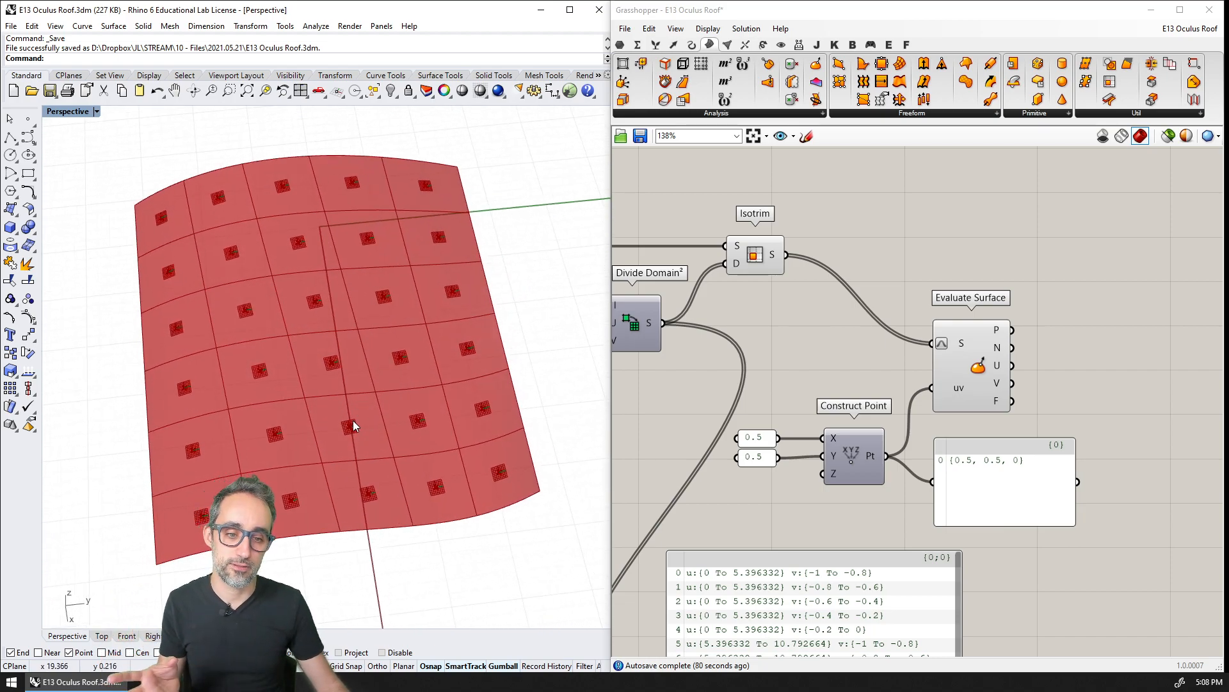
Raise Evaluate Surface level with Isotrim and check its frames in the viewport.
{"action": "left_click_drag", "start_coordinate": [974, 378], "coordinate": [978, 290]}
{"action": "mouse_move", "coordinate": [1002, 313]}
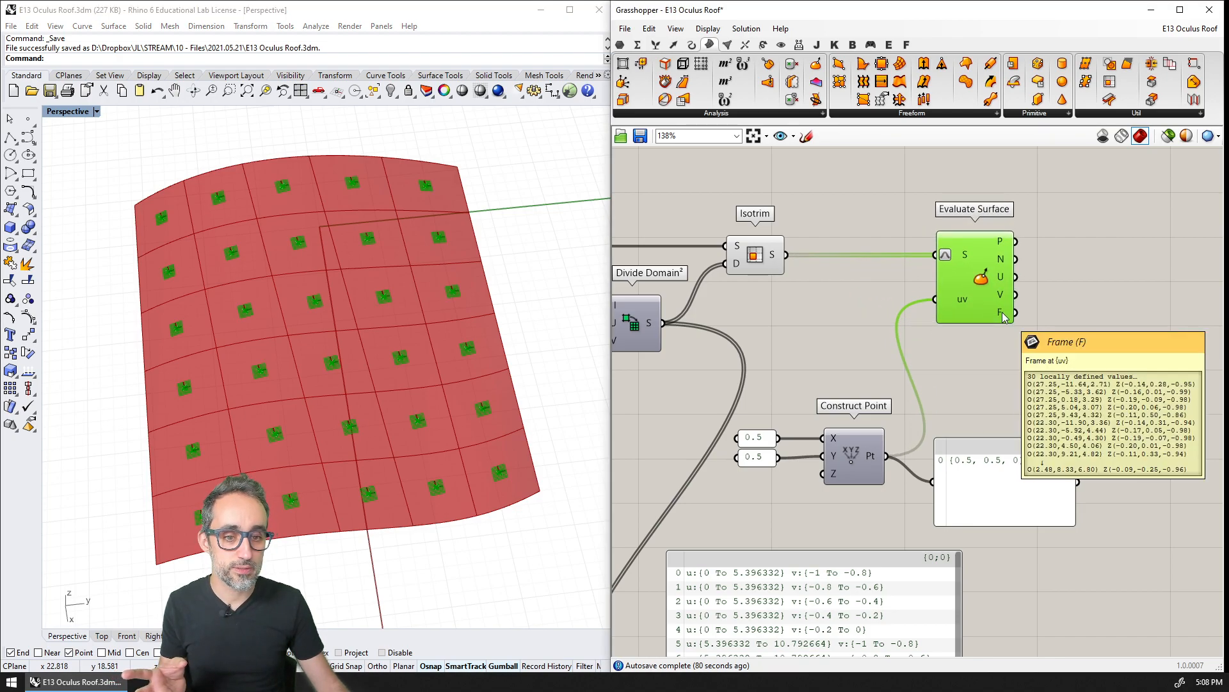
{"action": "right_click_drag", "start_coordinate": [461, 442], "coordinate": [408, 406]}
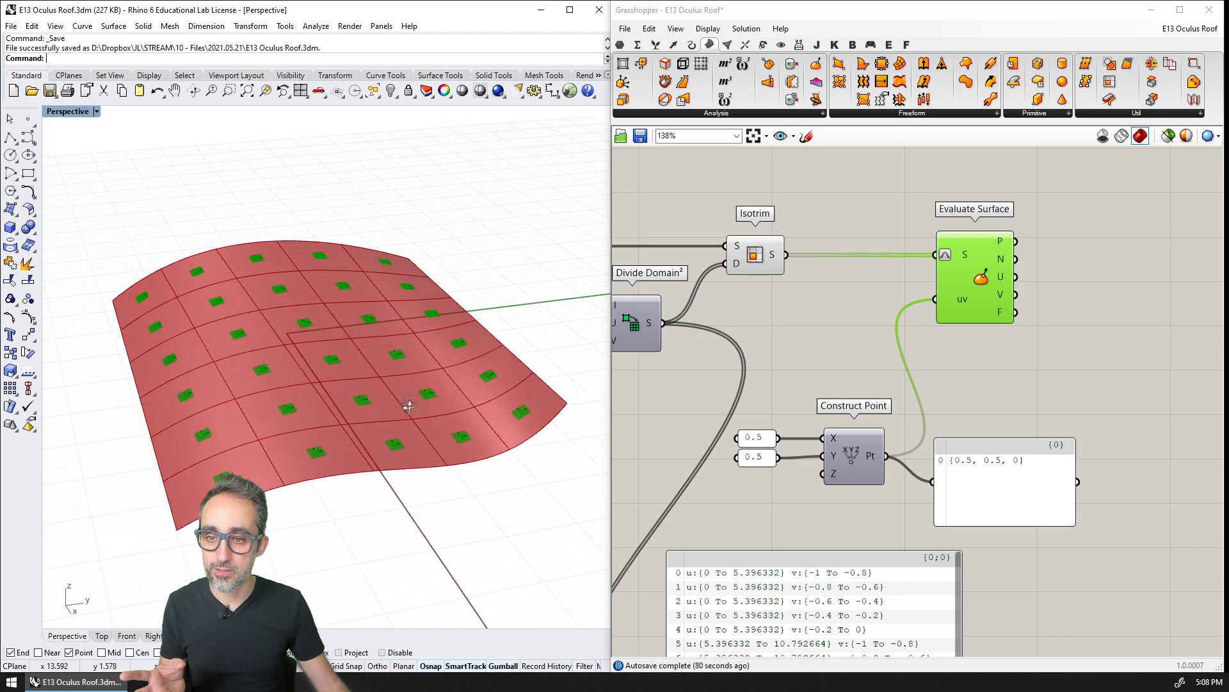
{"action": "left_click", "coordinate": [960, 359]}
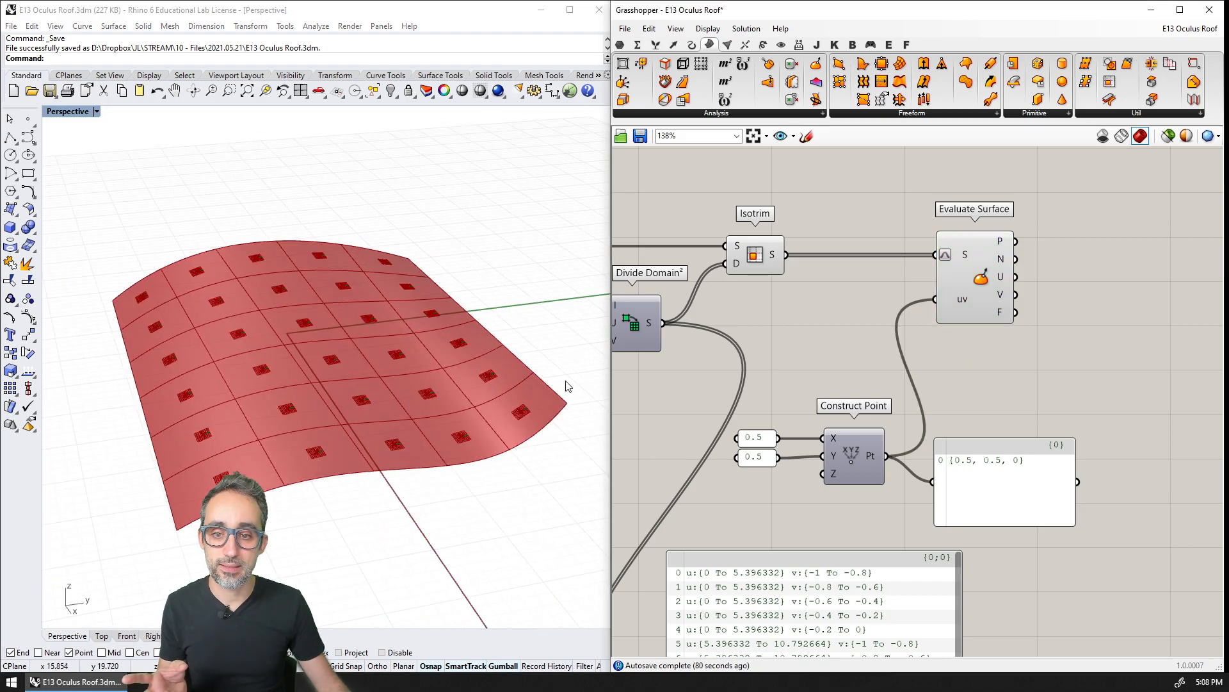
Duplicate the first version's circle group, from Deconstruct Plane to Graft Tree, and place the copy beside Evaluate Surface.
{"action": "scroll", "coordinate": [933, 352], "scroll_direction": "down", "scroll_amount": 5}
{"action": "right_click_drag", "start_coordinate": [932, 333], "coordinate": [905, 450]}
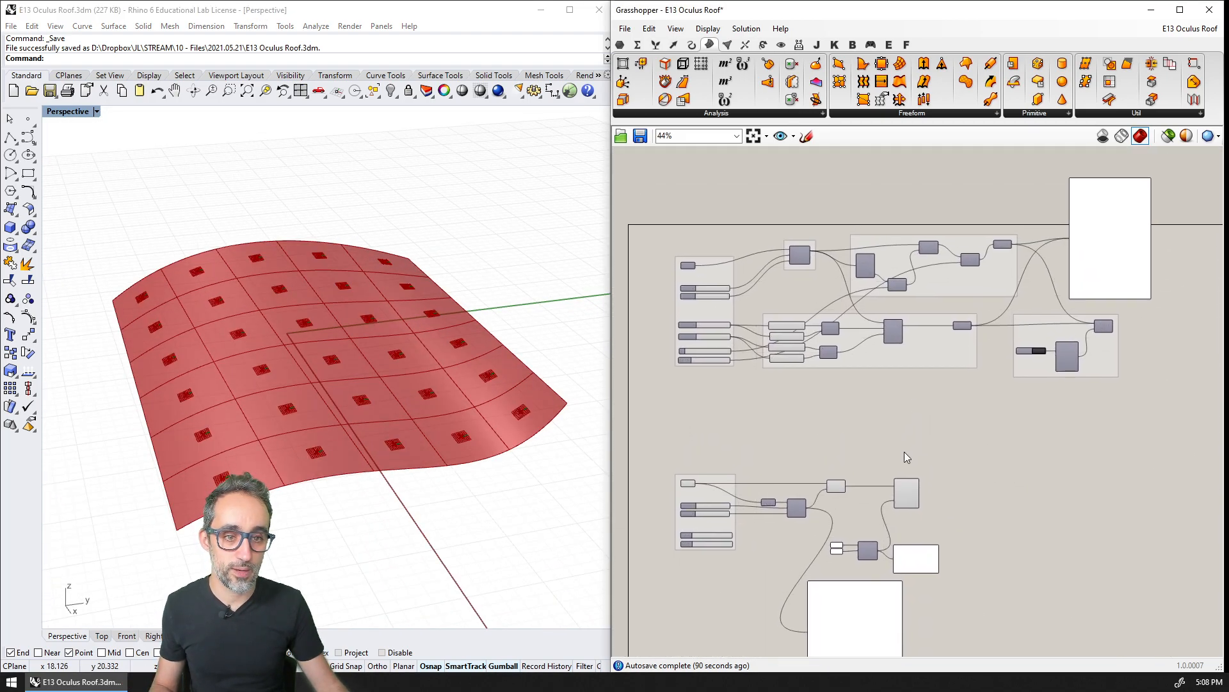
{"action": "scroll", "coordinate": [954, 299], "scroll_direction": "up", "scroll_amount": 3}
{"action": "right_click_drag", "start_coordinate": [939, 291], "coordinate": [904, 322]}
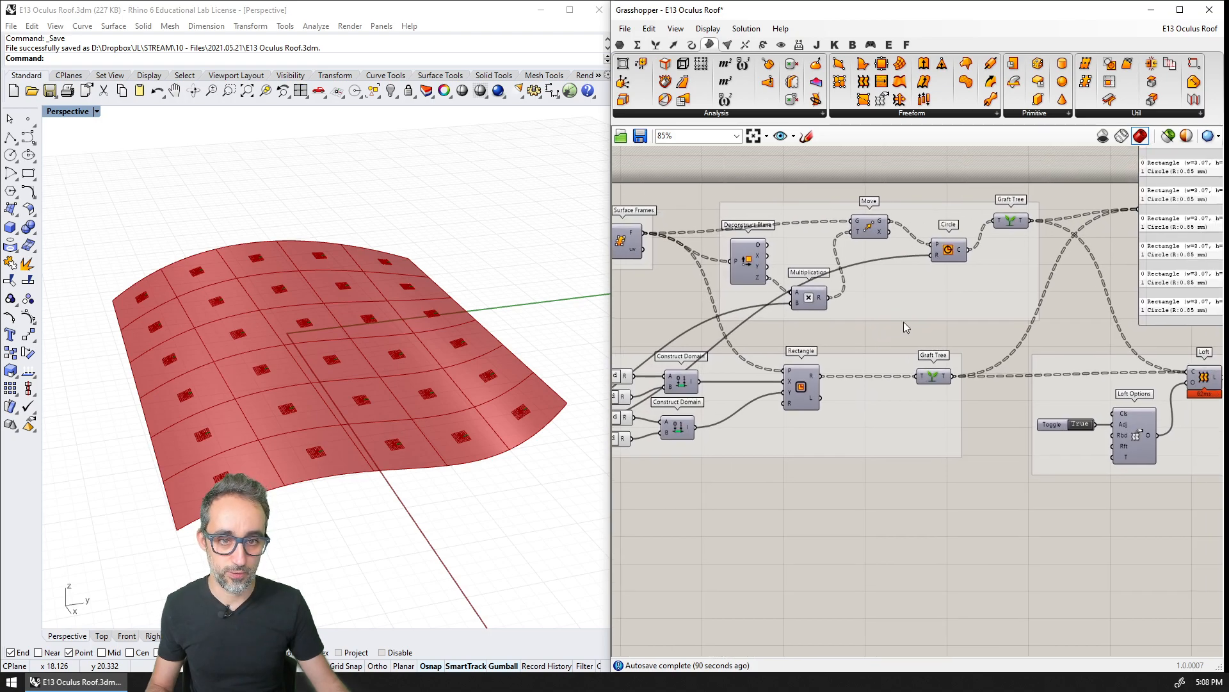
{"action": "scroll", "coordinate": [879, 292], "scroll_direction": "down", "scroll_amount": 1}
{"action": "left_click_drag", "start_coordinate": [715, 183], "coordinate": [1032, 328]}
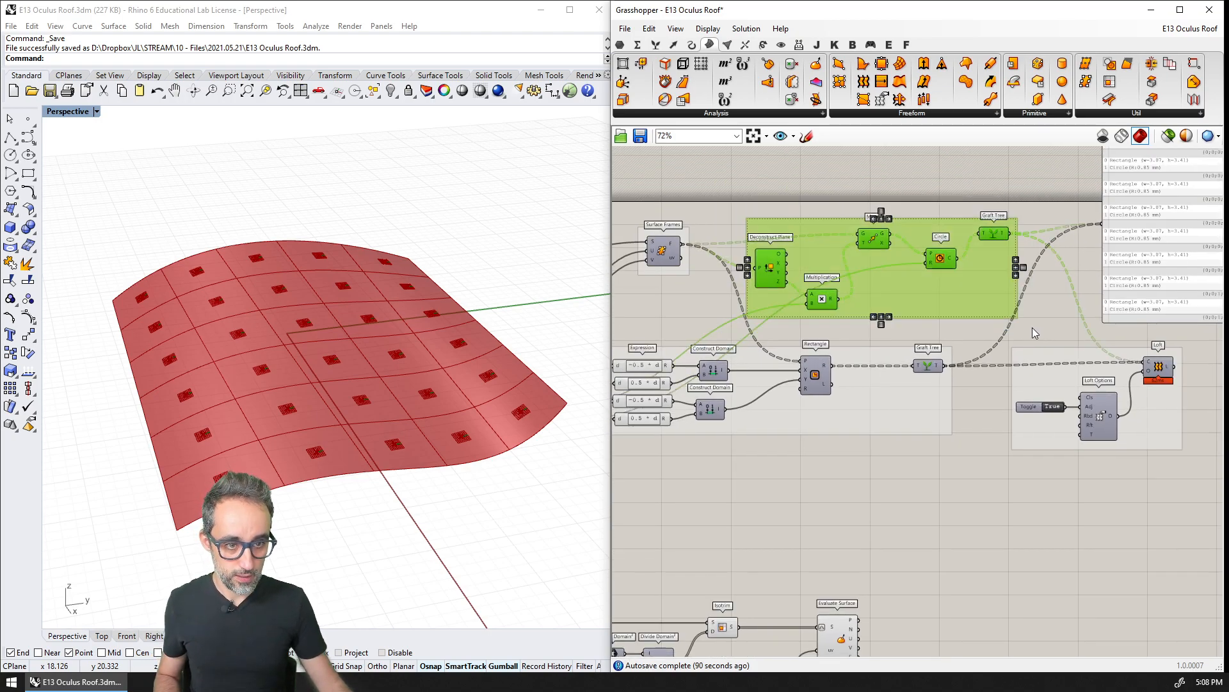
{"action": "left_click_drag", "start_coordinate": [909, 283], "coordinate": [1037, 452]}
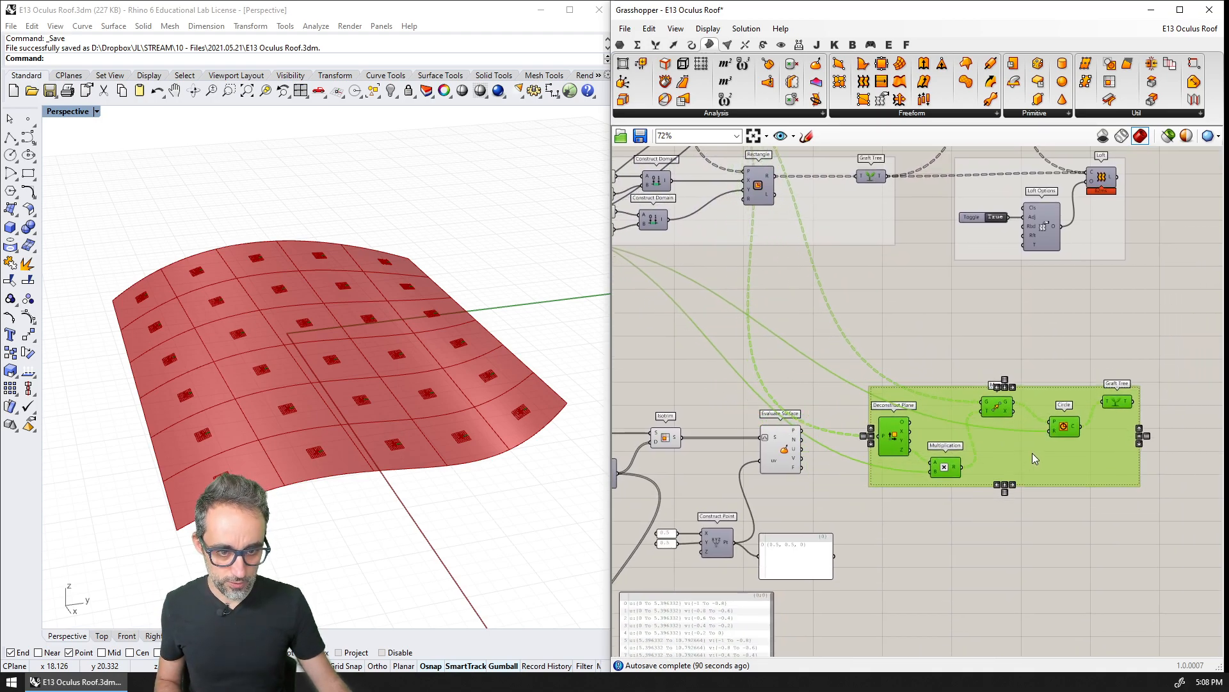
{"action": "left_click", "coordinate": [837, 478]}
Connect the F output of Evaluate Surface to the copied Deconstruct Plane's P input and Move's G input.
{"action": "scroll", "coordinate": [786, 461], "scroll_direction": "up", "scroll_amount": 3}
{"action": "left_click_drag", "start_coordinate": [779, 466], "coordinate": [904, 414]}
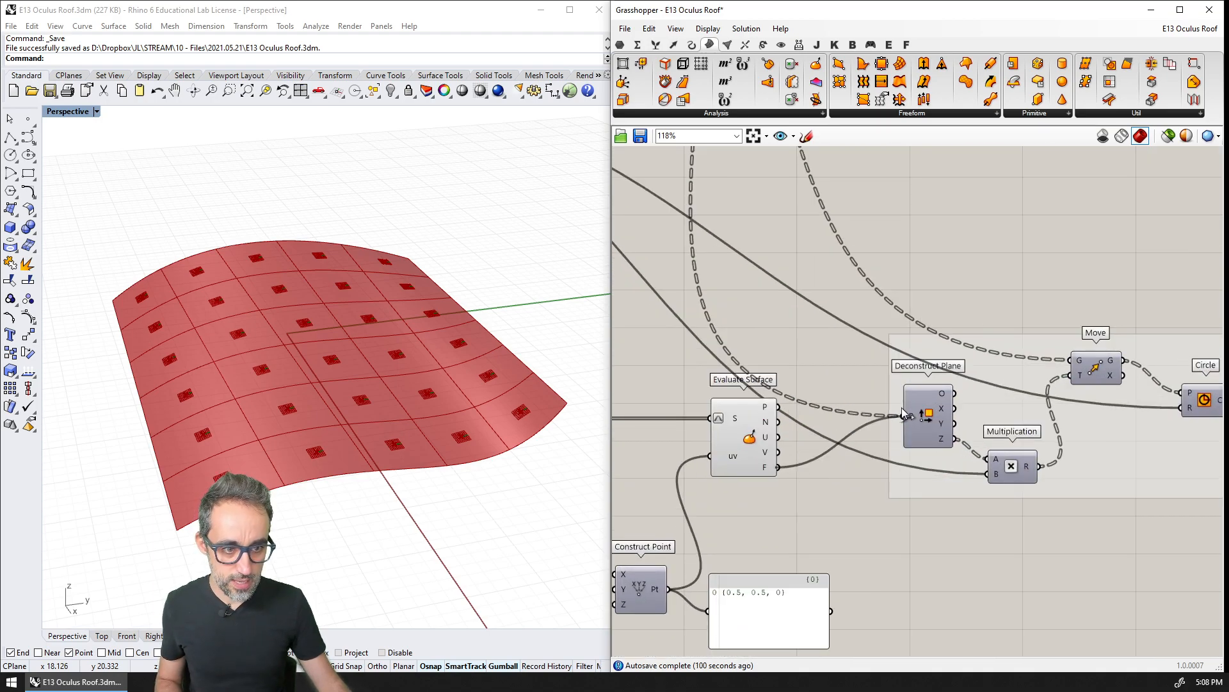
{"action": "scroll", "coordinate": [801, 453], "scroll_direction": "down", "scroll_amount": 3}
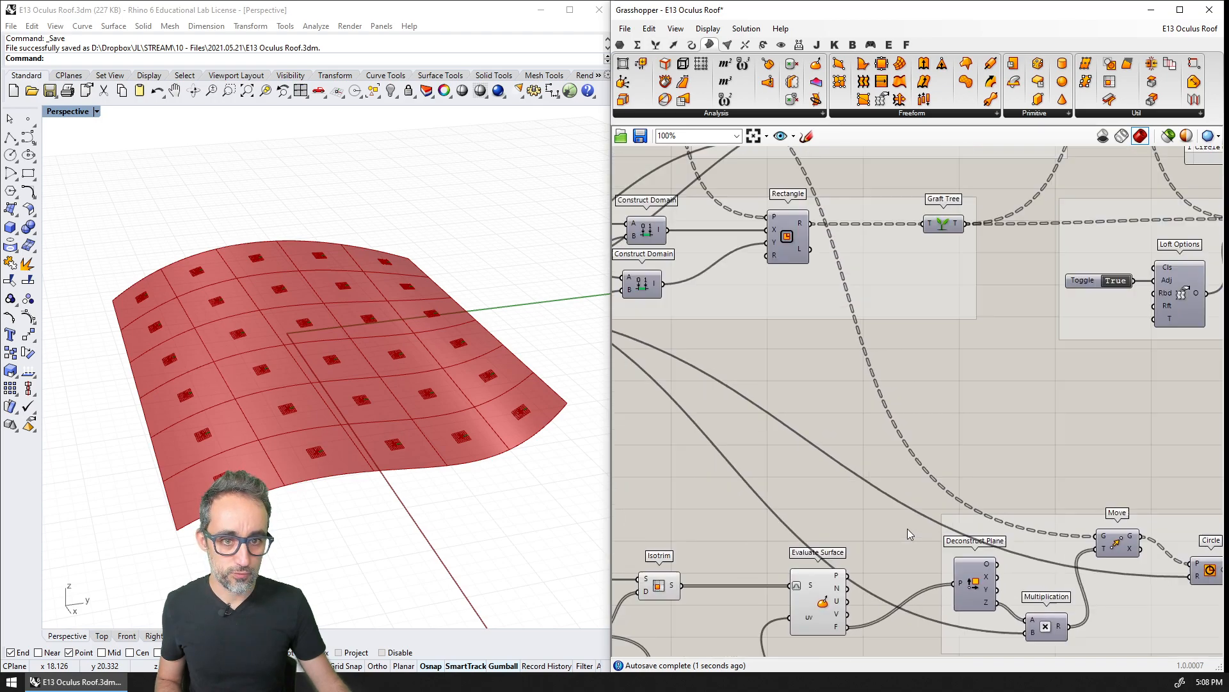
{"action": "left_click_drag", "start_coordinate": [879, 590], "coordinate": [1044, 534]}
Connect the second version's two lower sliders to the copied Multiplication's B input and Circle's R input respectively.
{"action": "right_click_drag", "start_coordinate": [925, 504], "coordinate": [1068, 394]}
{"action": "scroll", "coordinate": [1056, 396], "scroll_direction": "down", "scroll_amount": 1}
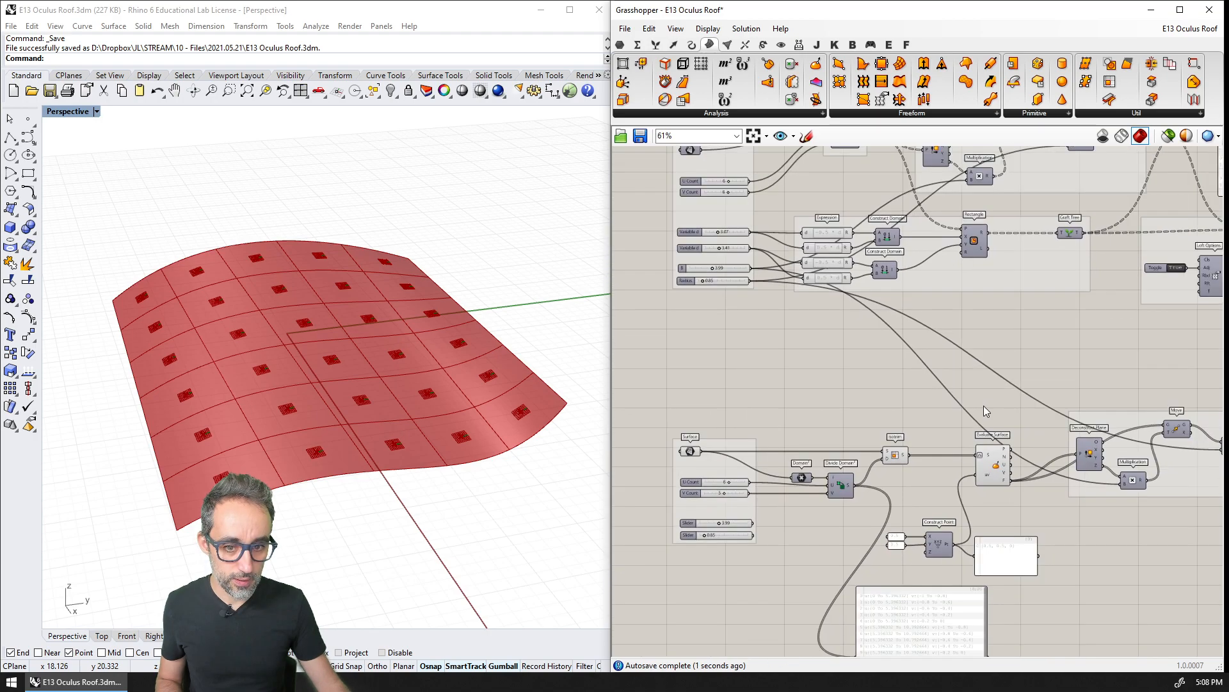
{"action": "right_click_drag", "start_coordinate": [986, 404], "coordinate": [962, 361]}
{"action": "scroll", "coordinate": [834, 456], "scroll_direction": "up", "scroll_amount": 1}
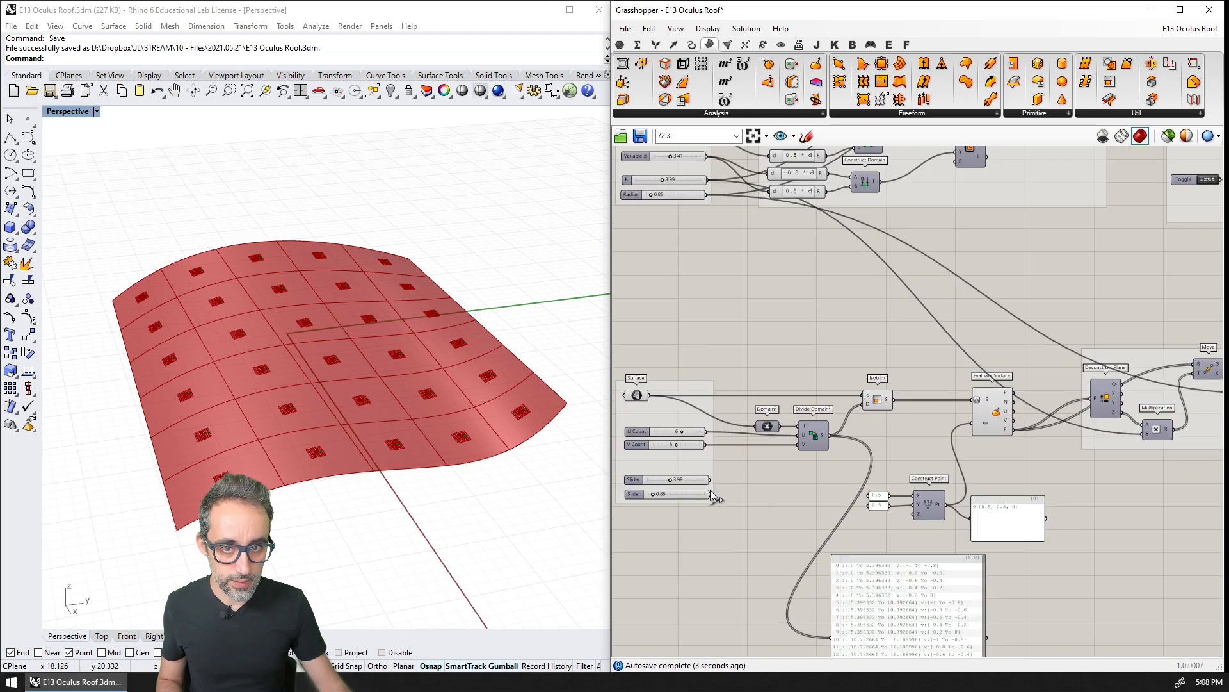
{"action": "left_click_drag", "start_coordinate": [710, 479], "coordinate": [1144, 433]}
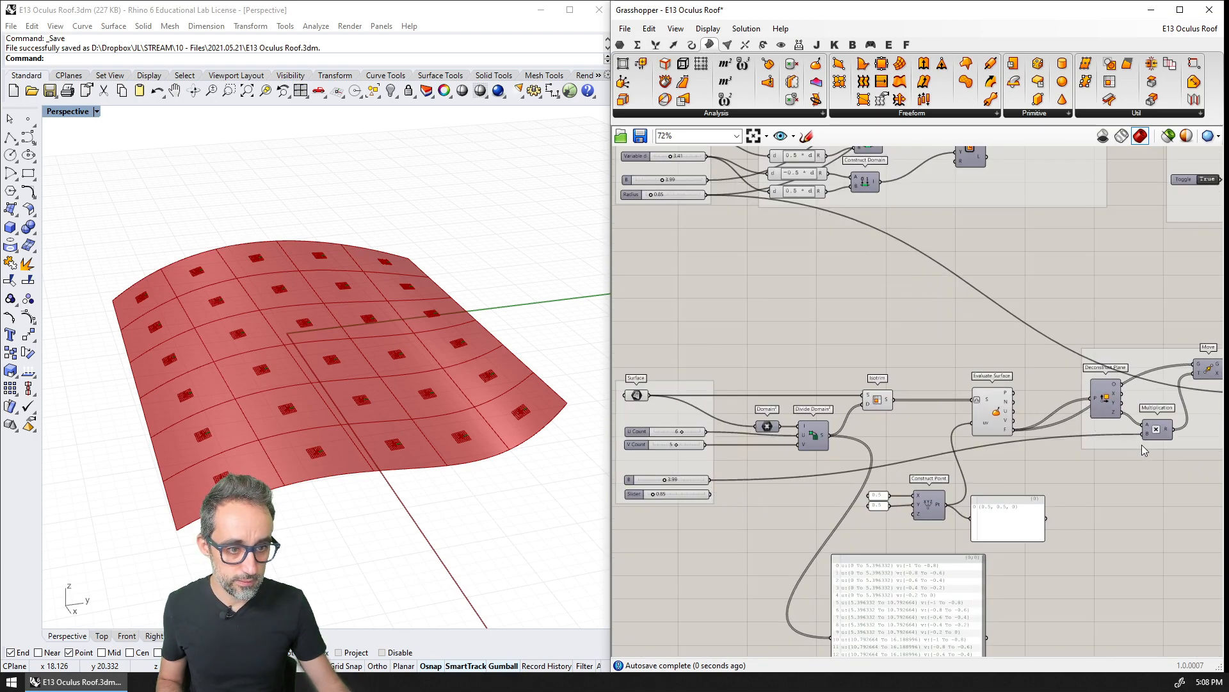
{"action": "scroll", "coordinate": [1143, 444], "scroll_direction": "down", "scroll_amount": 2}
{"action": "right_click_drag", "start_coordinate": [1142, 444], "coordinate": [967, 450]}
{"action": "scroll", "coordinate": [750, 464], "scroll_direction": "up", "scroll_amount": 2}
{"action": "left_click_drag", "start_coordinate": [708, 465], "coordinate": [1136, 365]}
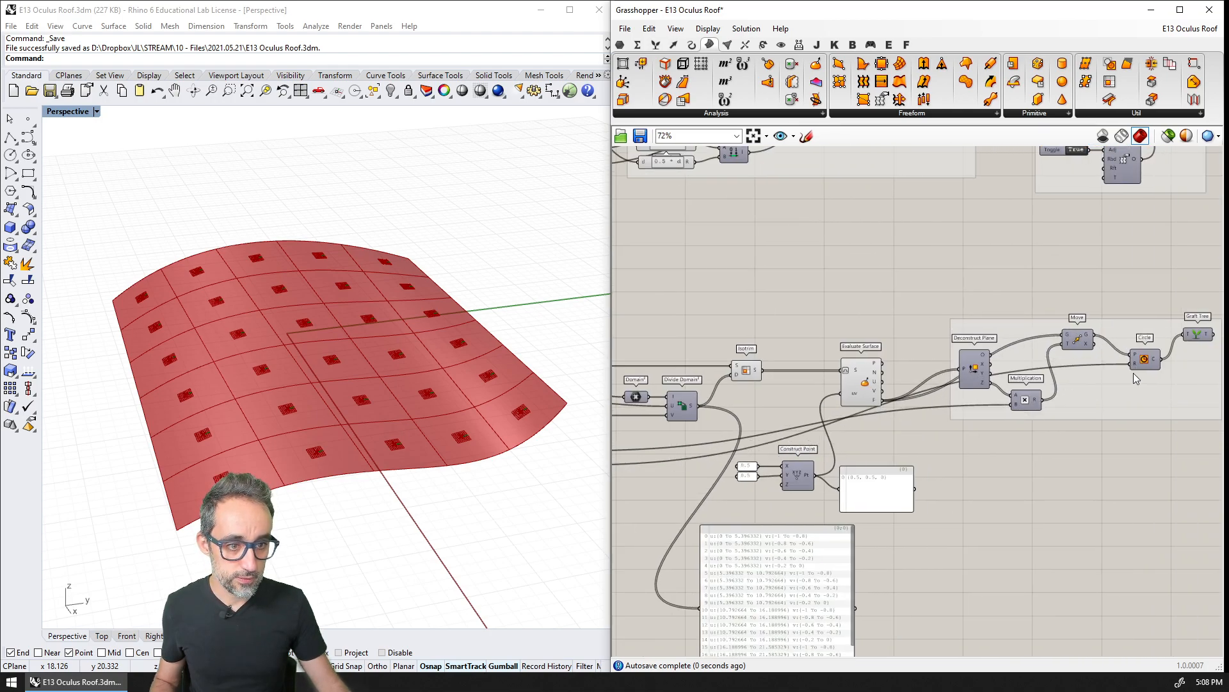
Select the copied Move component and check its displaced frames relative to the roof in the viewport.
{"action": "right_click_drag", "start_coordinate": [1013, 369], "coordinate": [833, 413]}
{"action": "scroll", "coordinate": [833, 413], "scroll_direction": "up", "scroll_amount": 1}
{"action": "scroll", "coordinate": [834, 417], "scroll_direction": "up", "scroll_amount": 1}
{"action": "left_click", "coordinate": [790, 413]}
{"action": "left_click", "coordinate": [910, 378]}
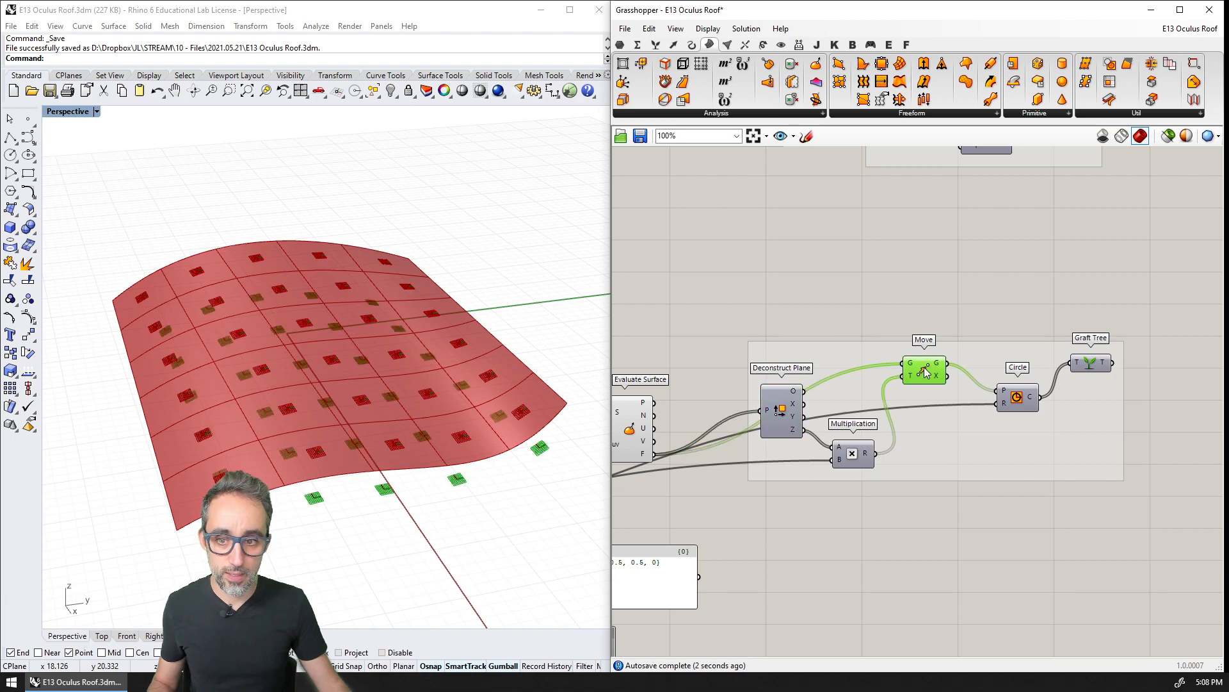
{"action": "right_click_drag", "start_coordinate": [559, 445], "coordinate": [502, 396]}
Set the minimum of the second version's B slider to -10.
{"action": "right_click_drag", "start_coordinate": [787, 459], "coordinate": [1015, 444]}
{"action": "scroll", "coordinate": [1015, 443], "scroll_direction": "down", "scroll_amount": 3}
{"action": "right_click_drag", "start_coordinate": [663, 480], "coordinate": [850, 475]}
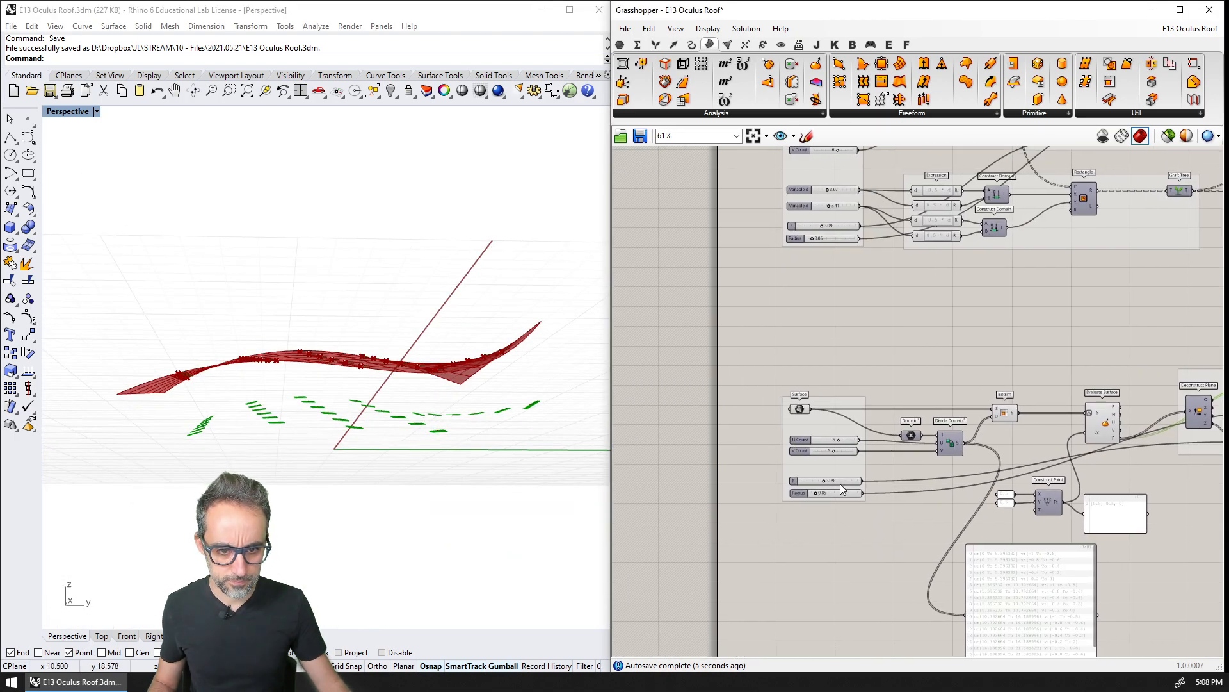
{"action": "scroll", "coordinate": [831, 490], "scroll_direction": "up", "scroll_amount": 4}
{"action": "scroll", "coordinate": [817, 475], "scroll_direction": "down", "scroll_amount": 1}
{"action": "right_click", "coordinate": [817, 475]}
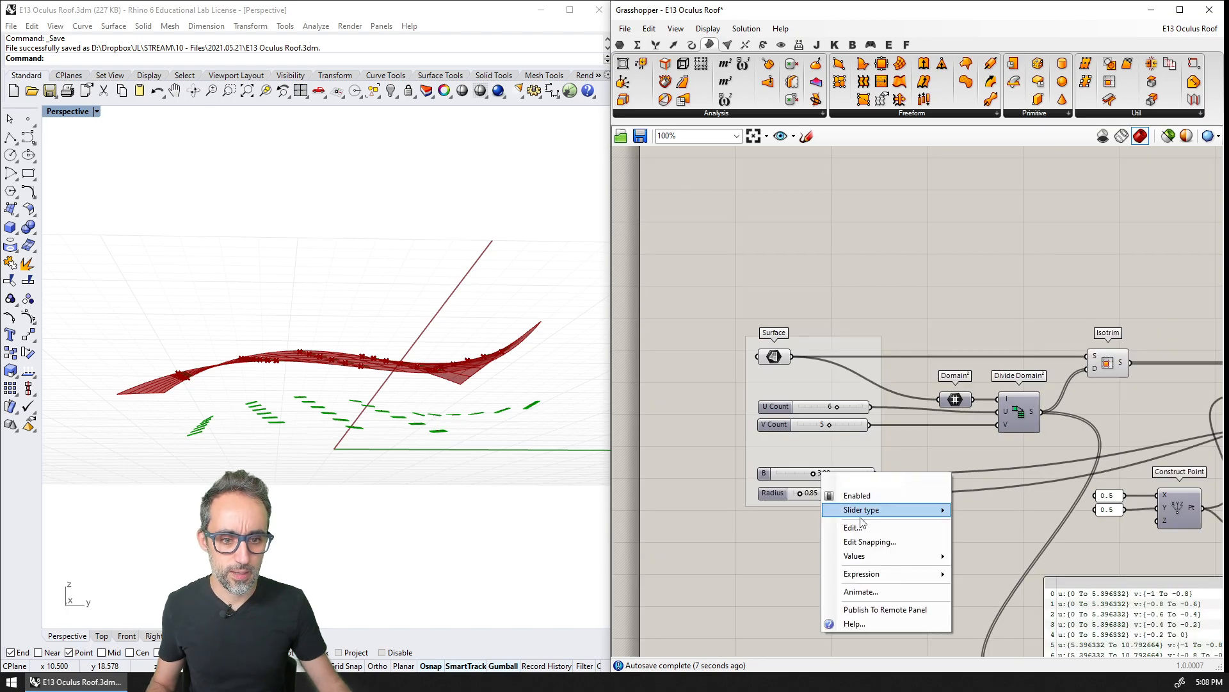
{"action": "left_click", "coordinate": [913, 528]}
{"action": "double_click", "coordinate": [894, 548]}
{"action": "type", "text": "-10"}
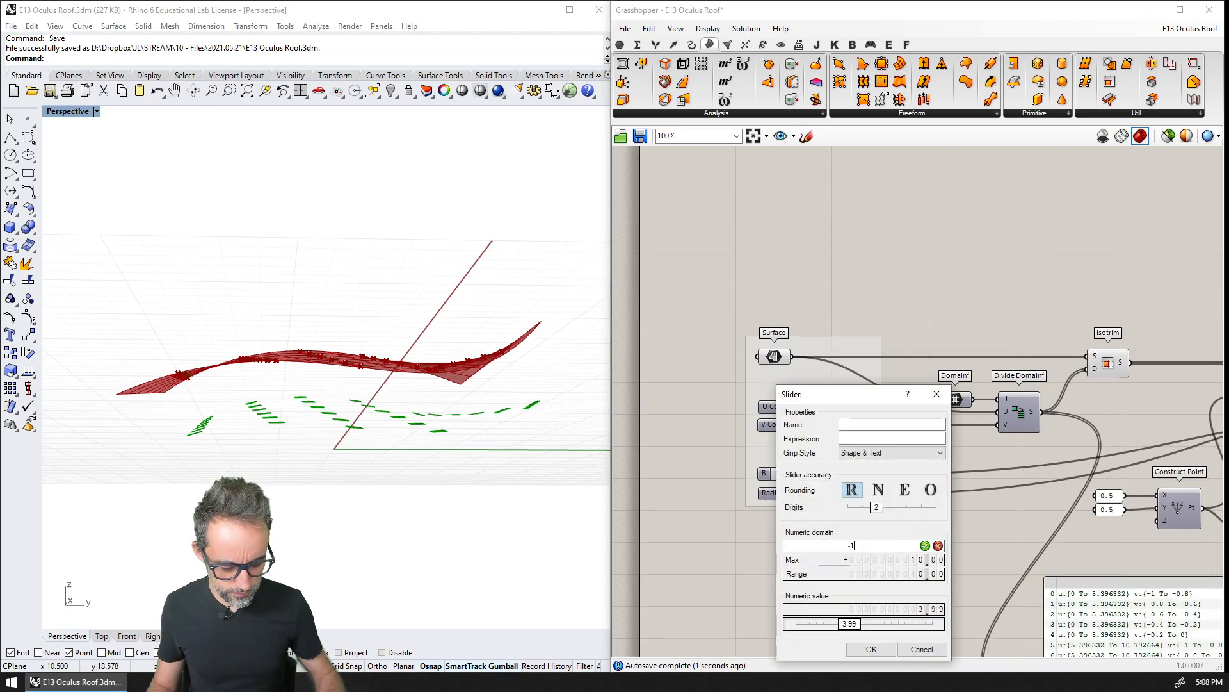
{"action": "key", "text": "Return"}
{"action": "left_click", "coordinate": [873, 648]}
Set the second version's B slider to -3.05 and check the frames' offset from the roof.
{"action": "right_click_drag", "start_coordinate": [865, 493], "coordinate": [883, 514]}
{"action": "right_click_drag", "start_coordinate": [451, 308], "coordinate": [507, 419]}
{"action": "left_click_drag", "start_coordinate": [858, 495], "coordinate": [830, 499]}
{"action": "right_click_drag", "start_coordinate": [485, 382], "coordinate": [399, 379]}
Show the copied Circle's preview and hide the previews of Move and Evaluate Surface.
{"action": "right_click_drag", "start_coordinate": [1088, 438], "coordinate": [772, 391]}
{"action": "right_click_drag", "start_coordinate": [1121, 392], "coordinate": [709, 386]}
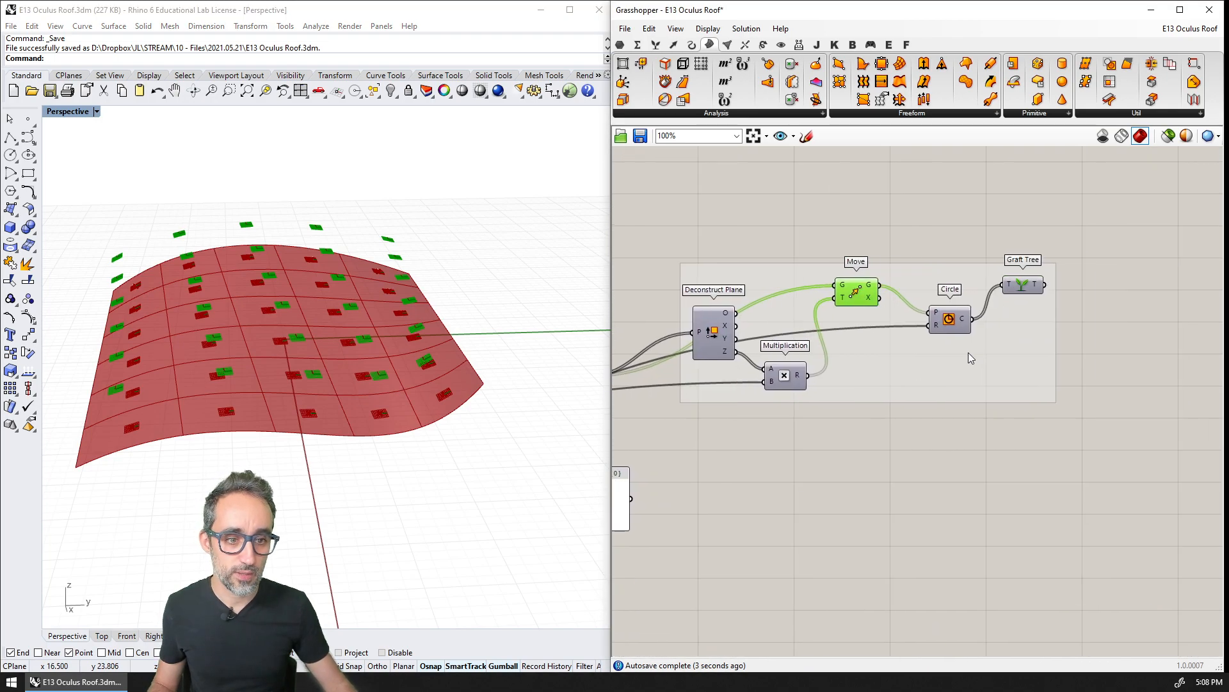
{"action": "left_click", "coordinate": [956, 316]}
{"action": "right_click_drag", "start_coordinate": [484, 352], "coordinate": [422, 368]}
{"action": "left_click", "coordinate": [850, 298]}
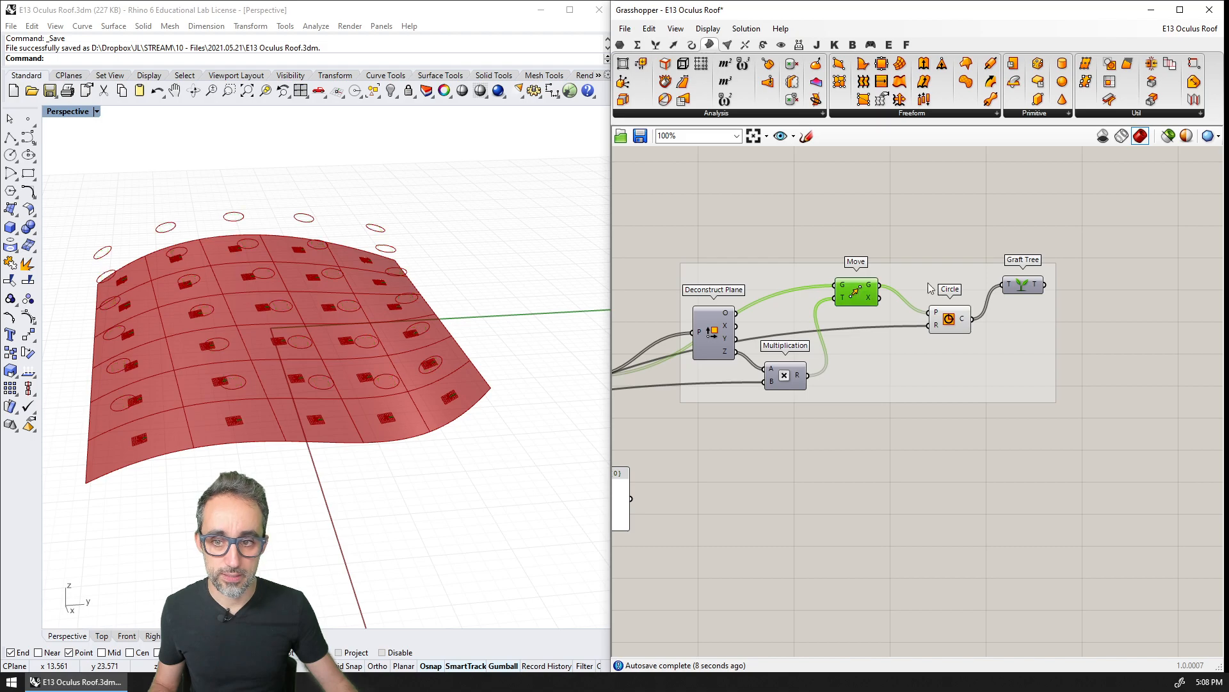
{"action": "right_click_drag", "start_coordinate": [717, 386], "coordinate": [855, 382]}
{"action": "left_click", "coordinate": [713, 367]}
{"action": "key", "text": "ctrl+q"}
{"action": "right_click_drag", "start_coordinate": [502, 413], "coordinate": [412, 471]}
Set the second version's B slider to -4.67 and check the circles above the roof.
{"action": "scroll", "coordinate": [896, 369], "scroll_direction": "down", "scroll_amount": 4}
{"action": "scroll", "coordinate": [762, 415], "scroll_direction": "up", "scroll_amount": 2}
{"action": "right_click_drag", "start_coordinate": [646, 422], "coordinate": [874, 418]}
{"action": "scroll", "coordinate": [844, 417], "scroll_direction": "up", "scroll_amount": 5}
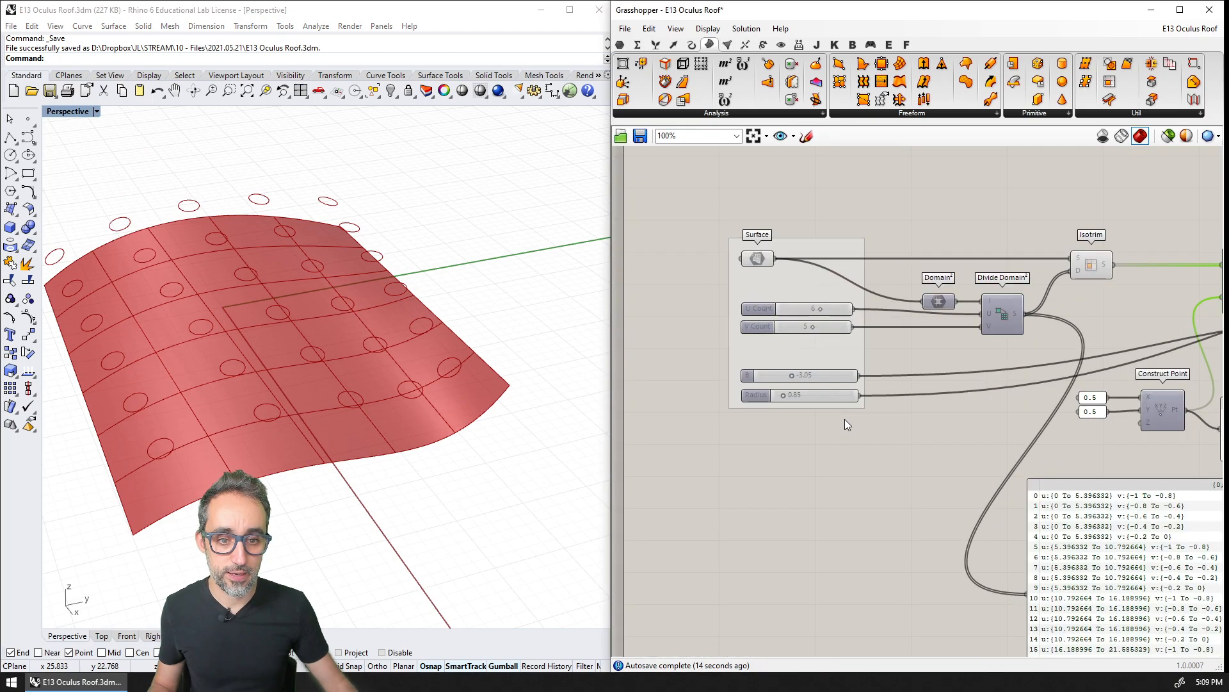
{"action": "left_click_drag", "start_coordinate": [749, 341], "coordinate": [734, 340]}
{"action": "mouse_move", "coordinate": [449, 414]}
{"action": "right_mouse_down"}
{"action": "mouse_move", "coordinate": [393, 356]}
{"action": "mouse_move", "coordinate": [442, 419]}
{"action": "right_mouse_up"}
Check the Isotrim geometry and turn off the preview of the second version's source Surface.
{"action": "right_click_drag", "start_coordinate": [917, 381], "coordinate": [784, 567]}
{"action": "scroll", "coordinate": [784, 567], "scroll_direction": "down", "scroll_amount": 3}
{"action": "right_click_drag", "start_coordinate": [990, 456], "coordinate": [876, 359]}
{"action": "left_click", "coordinate": [915, 321]}
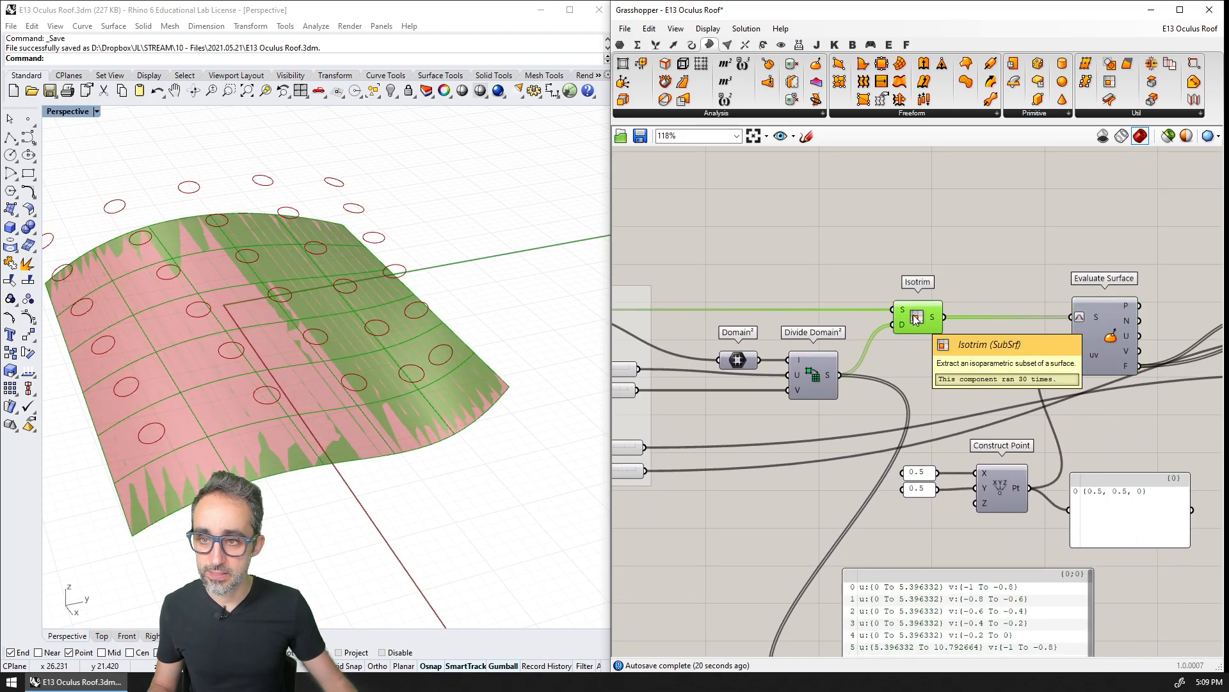
{"action": "right_click_drag", "start_coordinate": [653, 269], "coordinate": [840, 273]}
{"action": "left_click", "coordinate": [708, 315]}
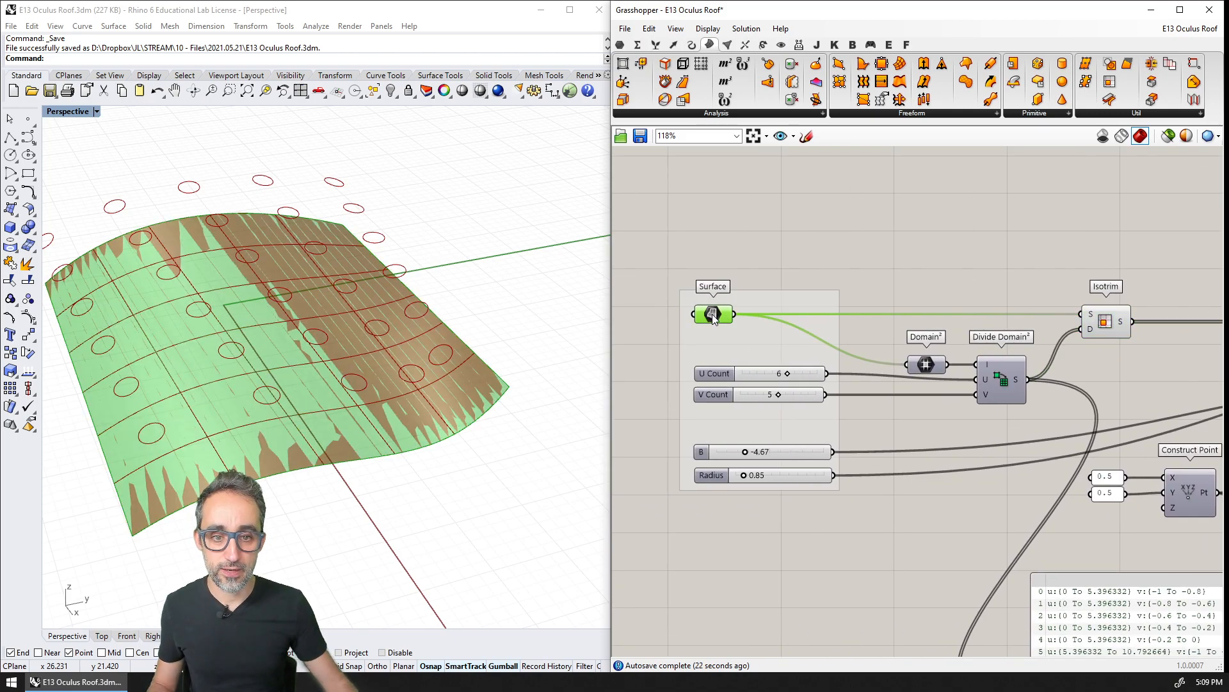
{"action": "key", "text": "ctrl+q"}
Inspect the Isotrim subsurfaces, the circles and the Evaluate Surface frames in the viewport.
{"action": "right_click_drag", "start_coordinate": [1100, 308], "coordinate": [960, 285]}
{"action": "left_click", "coordinate": [968, 305]}
{"action": "right_click_drag", "start_coordinate": [1011, 339], "coordinate": [781, 294]}
{"action": "left_click", "coordinate": [982, 364]}
{"action": "right_click_drag", "start_coordinate": [1073, 362], "coordinate": [717, 392]}
{"action": "scroll", "coordinate": [997, 295], "scroll_direction": "down", "scroll_amount": 1}
{"action": "left_click", "coordinate": [1019, 273]}
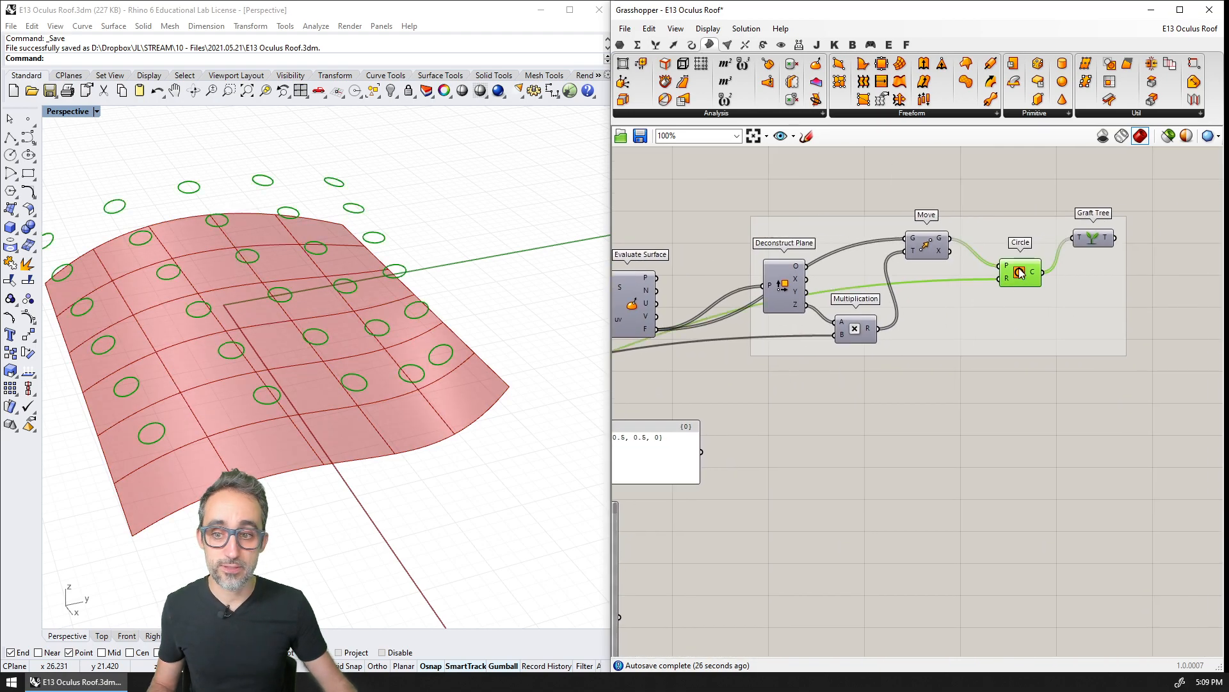
{"action": "right_click_drag", "start_coordinate": [1016, 281], "coordinate": [1092, 281]}
{"action": "left_click", "coordinate": [704, 301]}
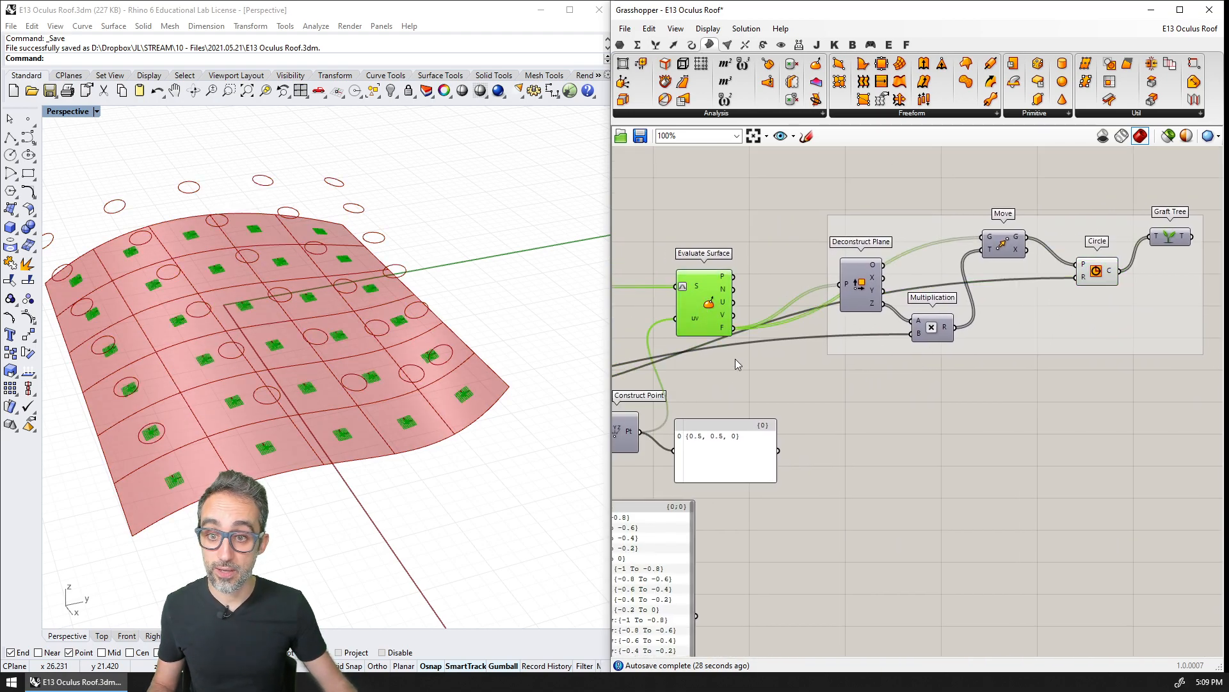
{"action": "key", "text": "ctrl+q"}
{"action": "key", "text": "ctrl+q"}
{"action": "right_click_drag", "start_coordinate": [366, 480], "coordinate": [325, 441]}
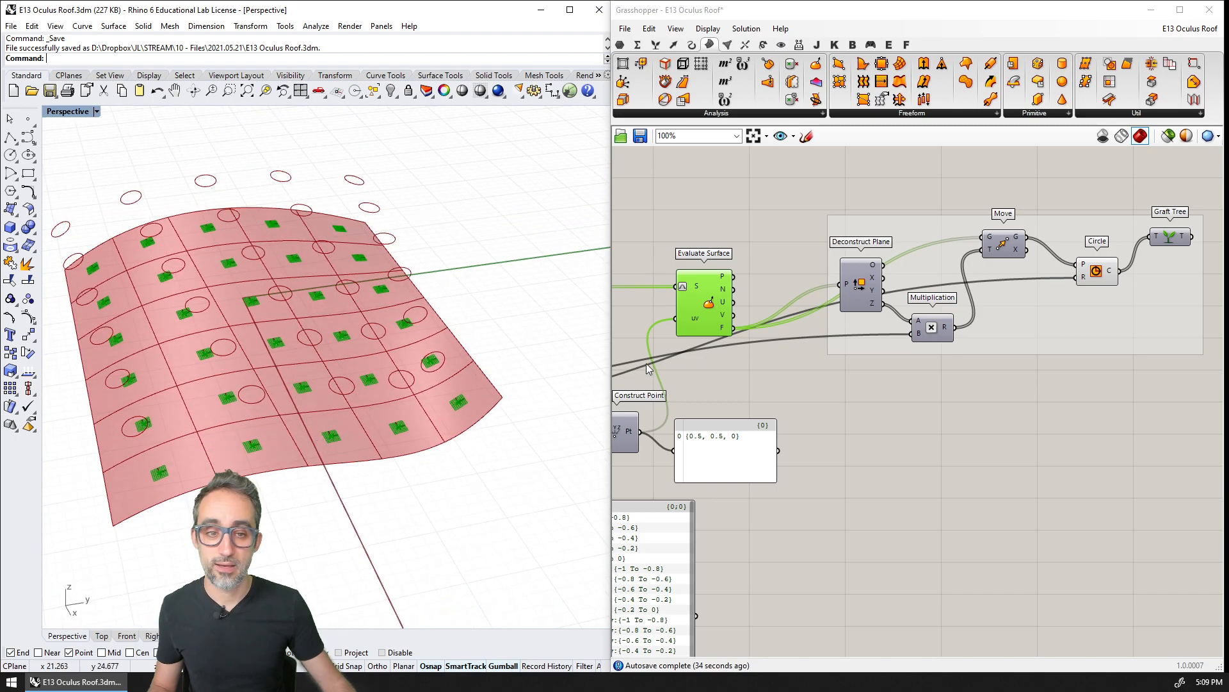
Raise Evaluate Surface closer to Deconstruct Plane, adjust Isotrim's position and hide the Evaluate Surface preview.
{"action": "left_click_drag", "start_coordinate": [712, 312], "coordinate": [737, 278]}
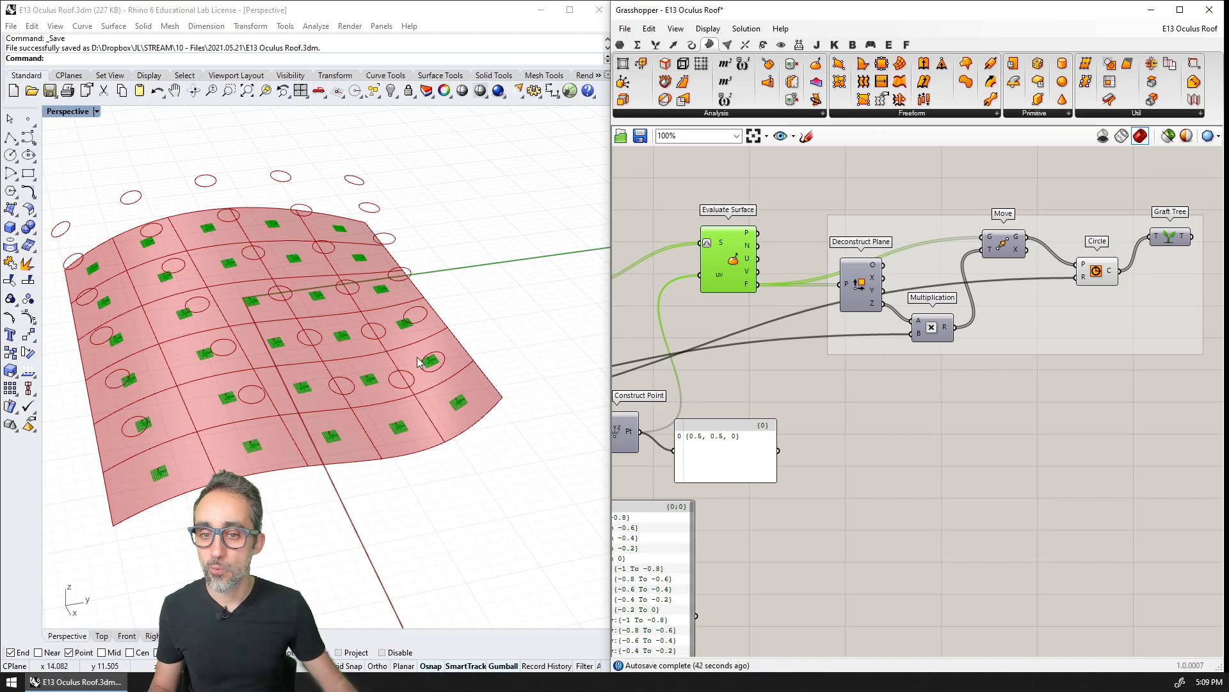
{"action": "right_click_drag", "start_coordinate": [419, 361], "coordinate": [426, 388]}
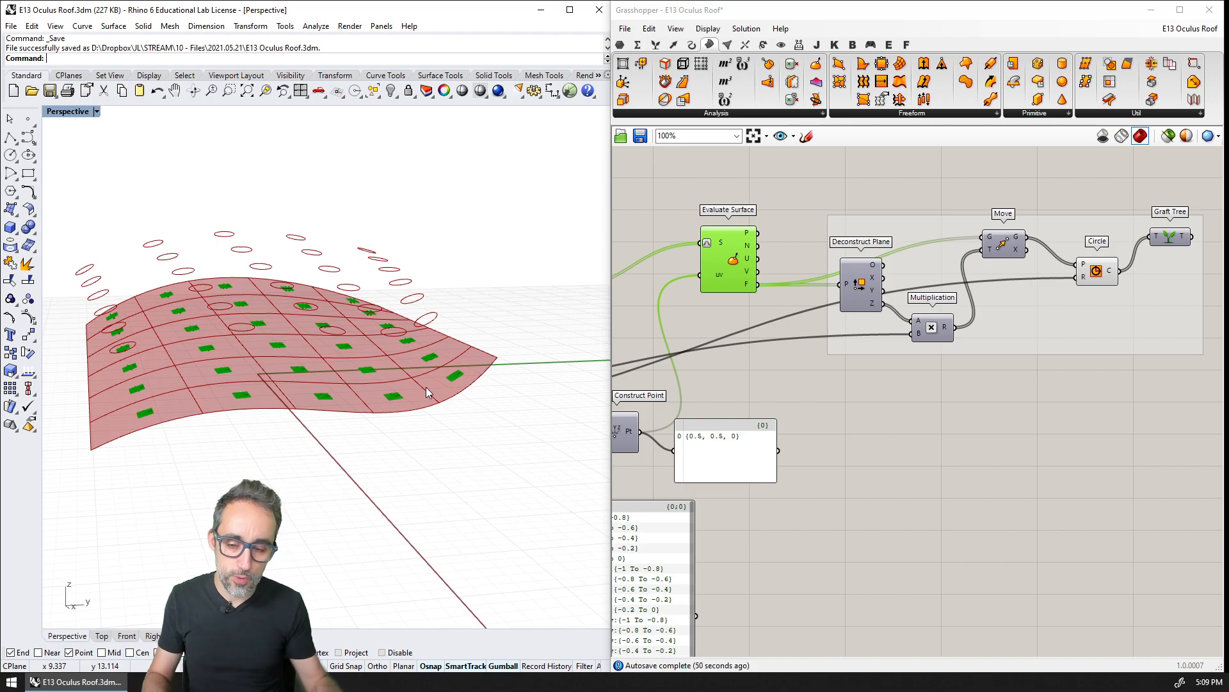
{"action": "left_click", "coordinate": [732, 275]}
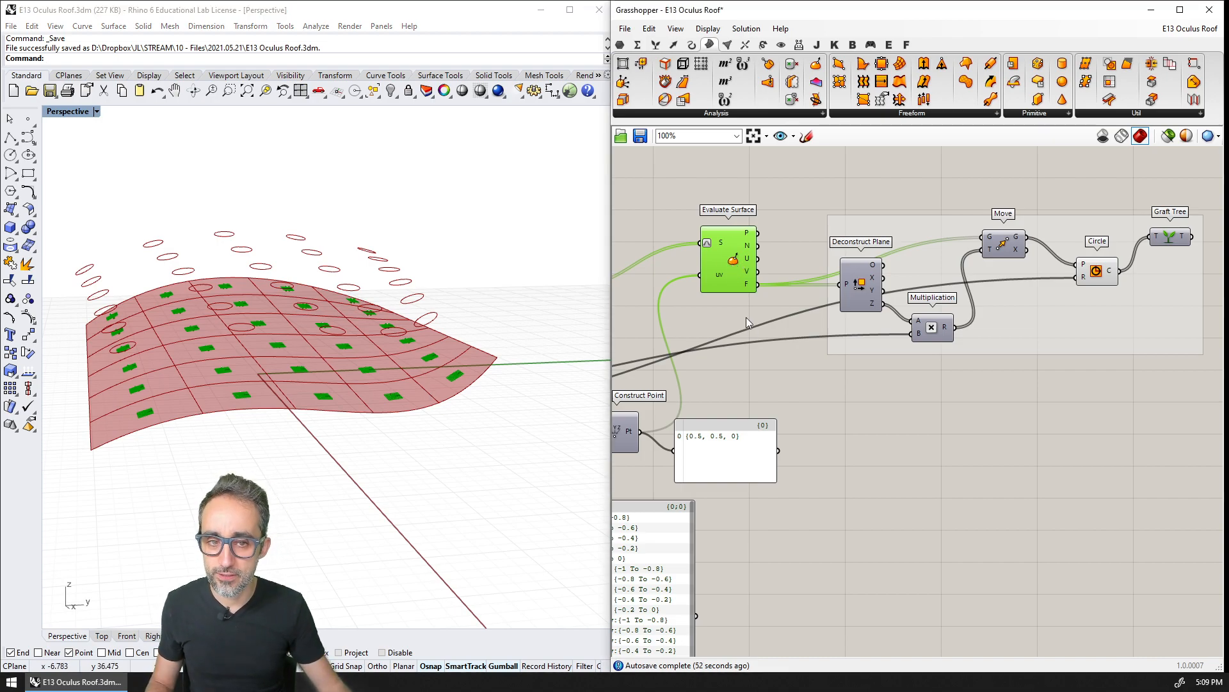
{"action": "right_click_drag", "start_coordinate": [748, 322], "coordinate": [908, 337]}
{"action": "left_click_drag", "start_coordinate": [707, 302], "coordinate": [719, 302]}
{"action": "right_click_drag", "start_coordinate": [454, 352], "coordinate": [485, 384]}
{"action": "left_click", "coordinate": [868, 286]}
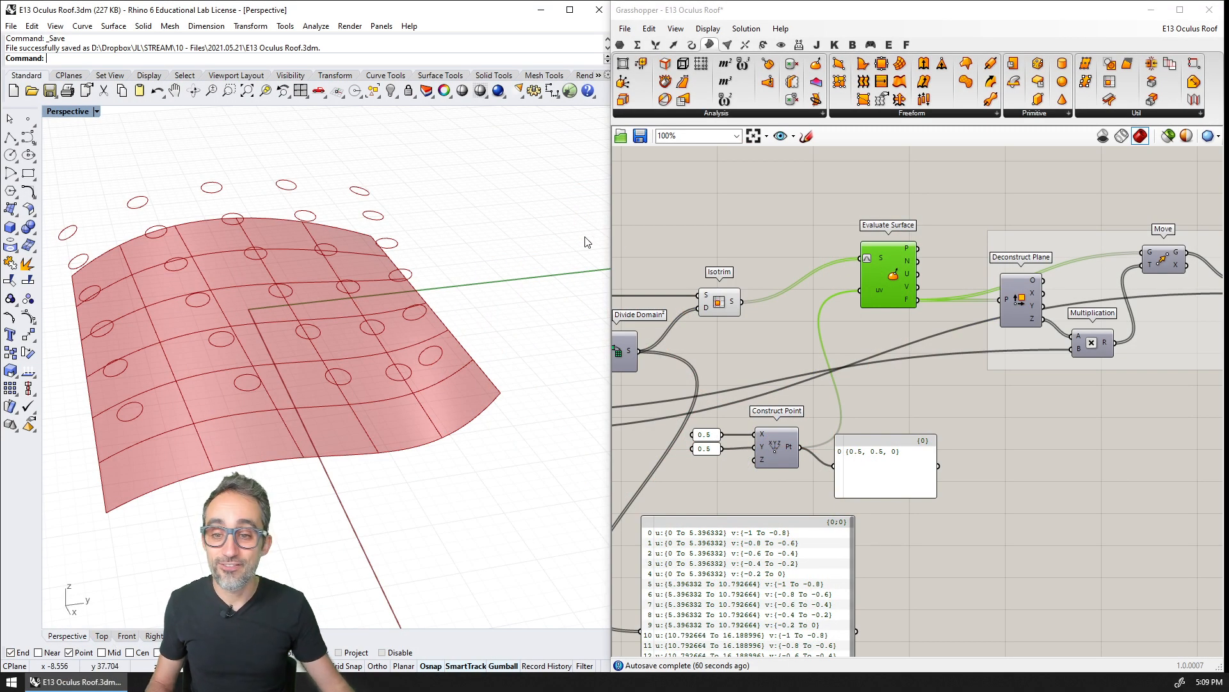
{"action": "right_click_drag", "start_coordinate": [474, 246], "coordinate": [523, 215], "text": "shift"}
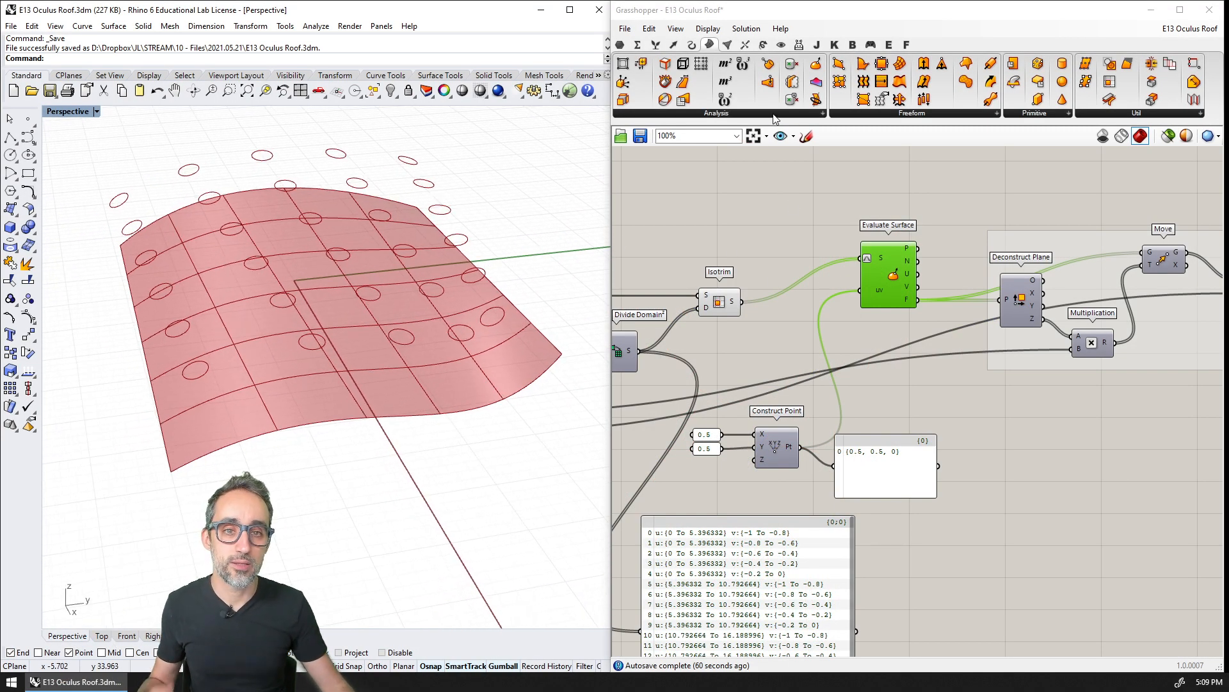
Add a Deconstruct Brep component below the copied circle group.
{"action": "left_click", "coordinate": [717, 114]}
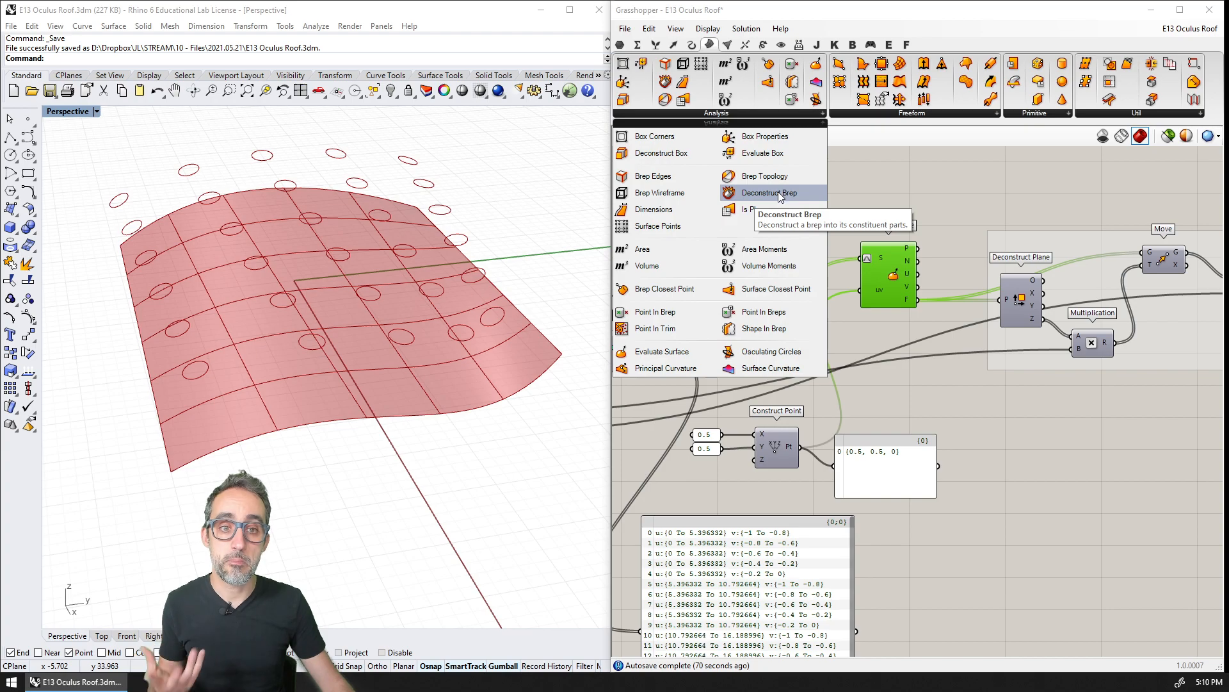
{"action": "left_click_drag", "start_coordinate": [780, 195], "coordinate": [1071, 456]}
{"action": "right_click_drag", "start_coordinate": [1070, 456], "coordinate": [906, 381]}
{"action": "scroll", "coordinate": [906, 381], "scroll_direction": "up", "scroll_amount": 3}
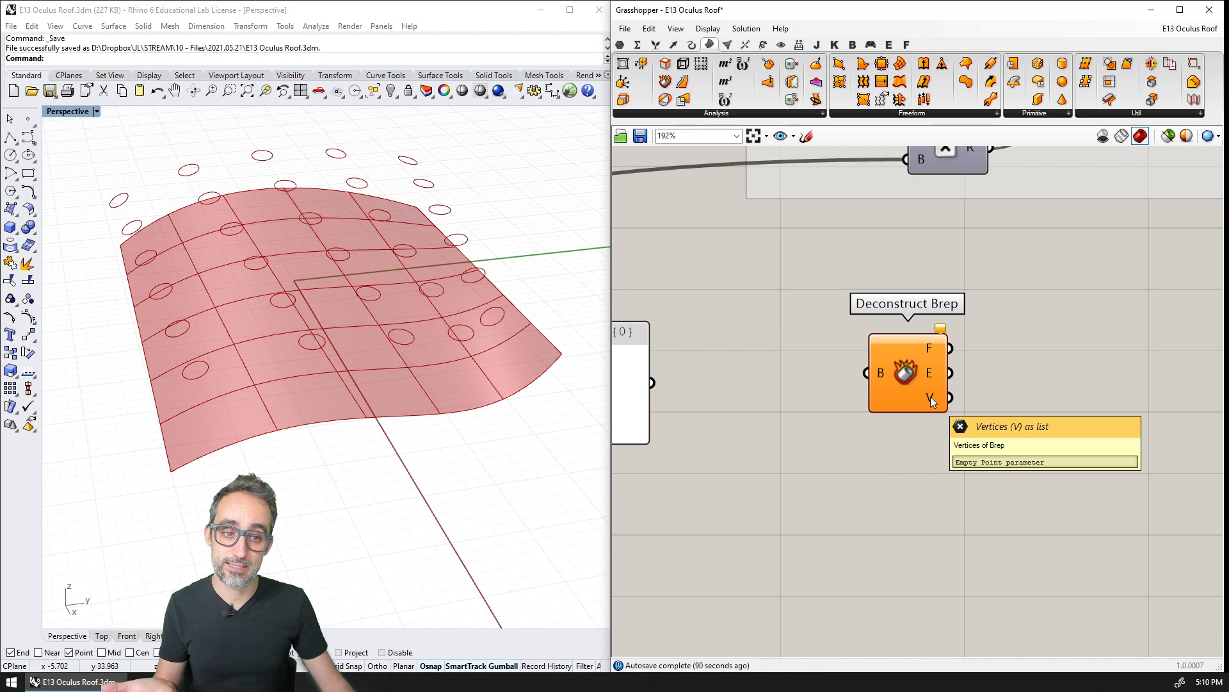
Connect the S output of Isotrim to the B input of Deconstruct Brep.
{"action": "scroll", "coordinate": [931, 397], "scroll_direction": "down", "scroll_amount": 3}
{"action": "right_click_drag", "start_coordinate": [949, 342], "coordinate": [1016, 349]}
{"action": "left_click_drag", "start_coordinate": [749, 269], "coordinate": [1048, 423]}
{"action": "right_click_drag", "start_coordinate": [1100, 430], "coordinate": [897, 393]}
Add a Panel beside Deconstruct Brep.
{"action": "scroll", "coordinate": [949, 386], "scroll_direction": "up", "scroll_amount": 3}
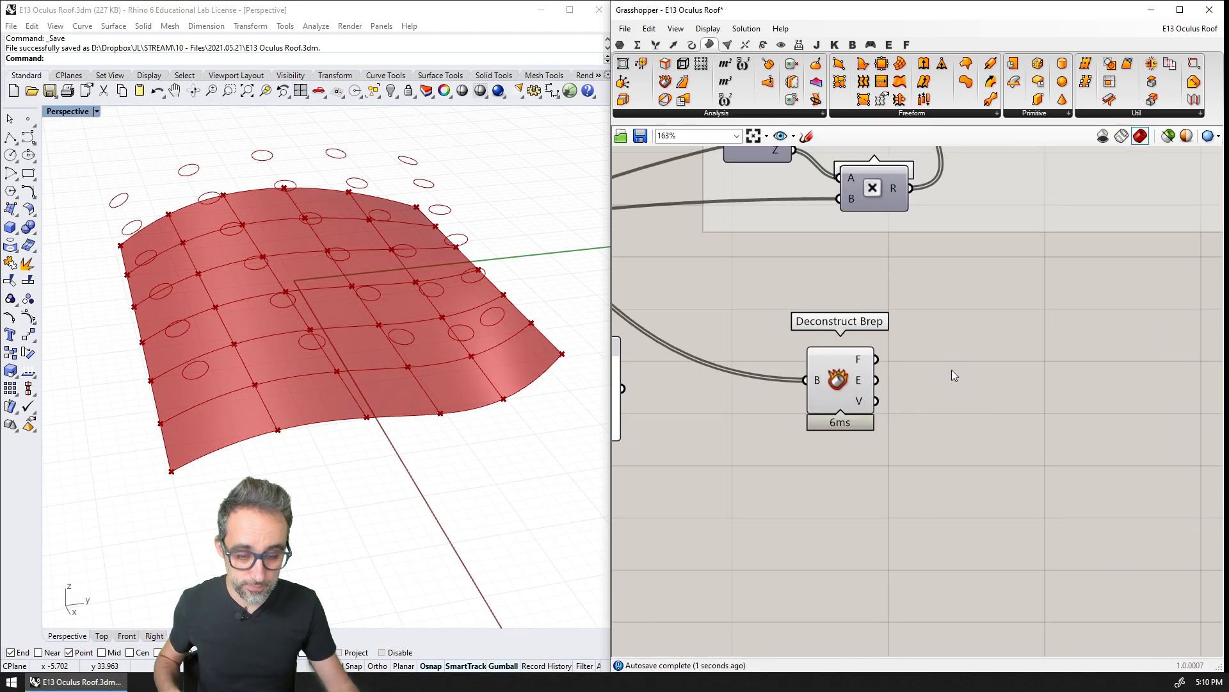
{"action": "double_click", "coordinate": [952, 375]}
{"action": "type", "text": "pna"}
{"action": "key", "text": "BackSpace"}
{"action": "key", "text": "BackSpace"}
{"action": "type", "text": "an"}
{"action": "key", "text": "Return"}
{"action": "left_click_drag", "start_coordinate": [948, 375], "coordinate": [1029, 391]}
Check Isotrim's output data and connect the E output of Deconstruct Brep to the new Panel.
{"action": "scroll", "coordinate": [685, 374], "scroll_direction": "down", "scroll_amount": 1}
{"action": "right_click_drag", "start_coordinate": [685, 374], "coordinate": [961, 503]}
{"action": "right_click_drag", "start_coordinate": [701, 324], "coordinate": [782, 326]}
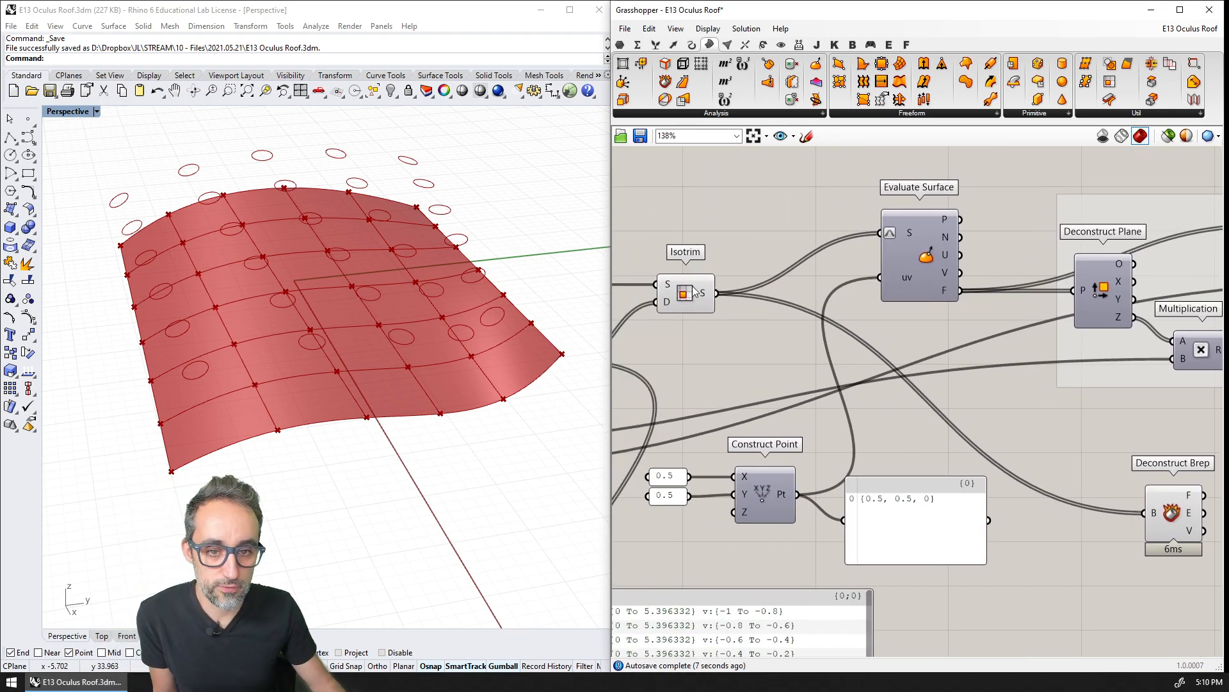
{"action": "mouse_move", "coordinate": [703, 298]}
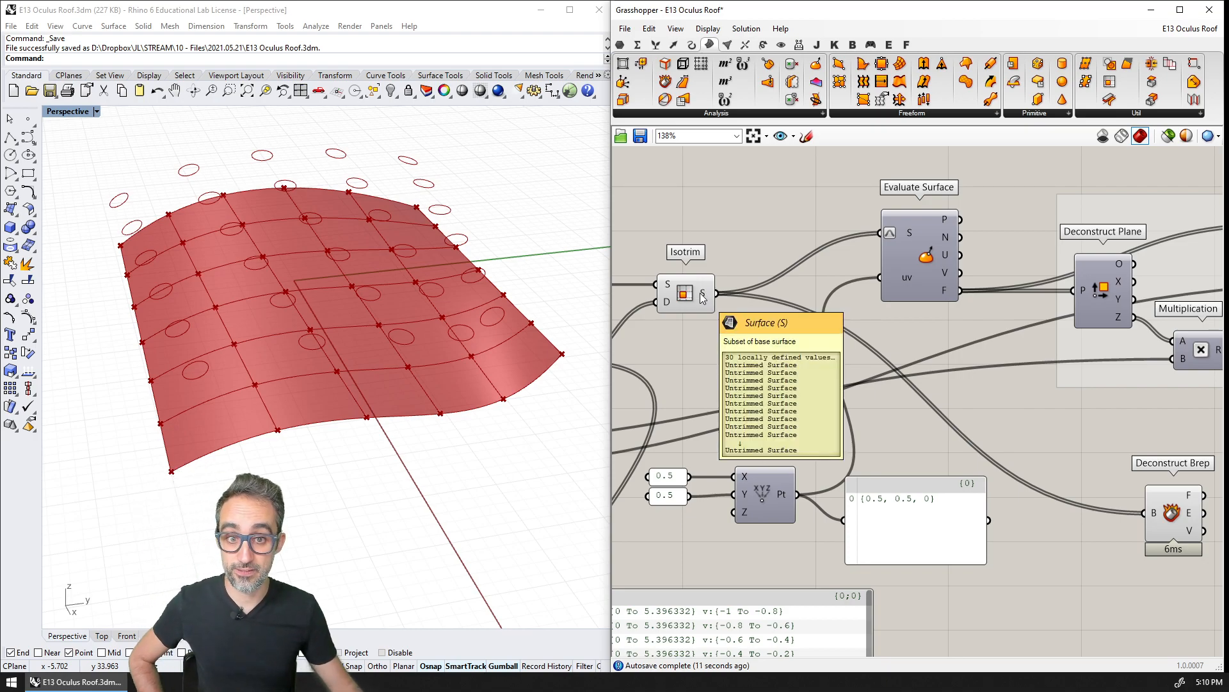
{"action": "right_click_drag", "start_coordinate": [1191, 519], "coordinate": [903, 366]}
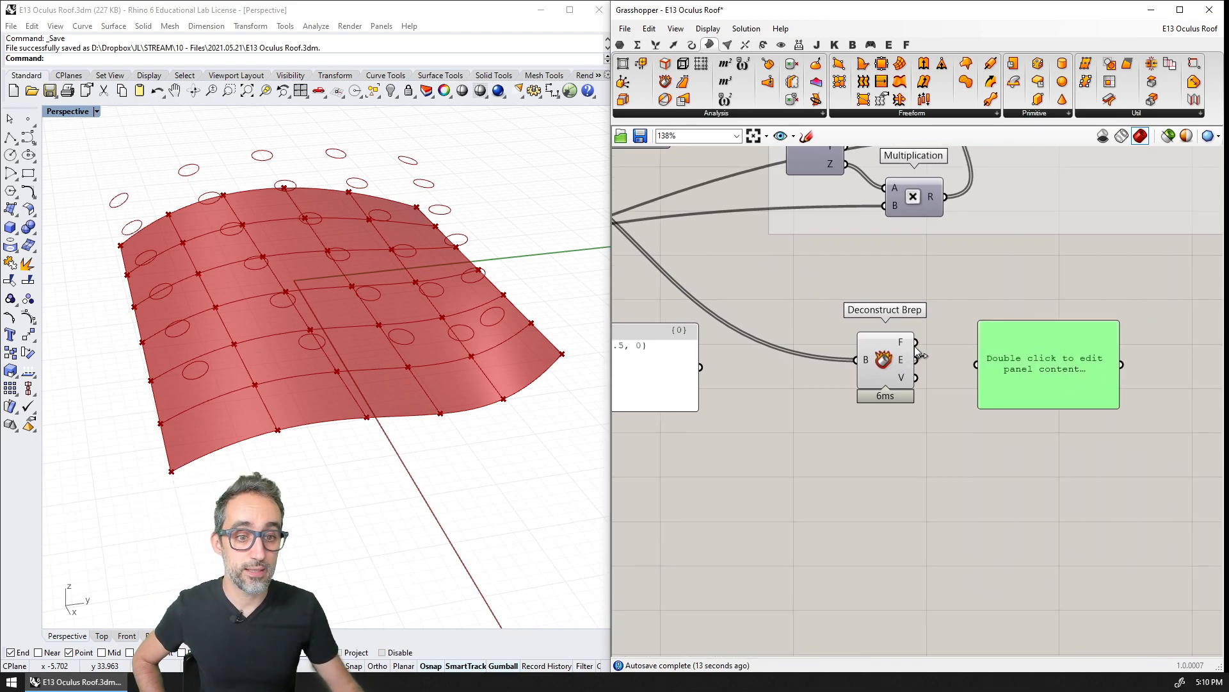
{"action": "left_click_drag", "start_coordinate": [917, 360], "coordinate": [977, 365]}
{"action": "right_click_drag", "start_coordinate": [1066, 403], "coordinate": [904, 364]}
Enlarge the edge Panel and arrange it next to Deconstruct Brep so several branches of curves can be read.
{"action": "left_click_drag", "start_coordinate": [955, 370], "coordinate": [1025, 635]}
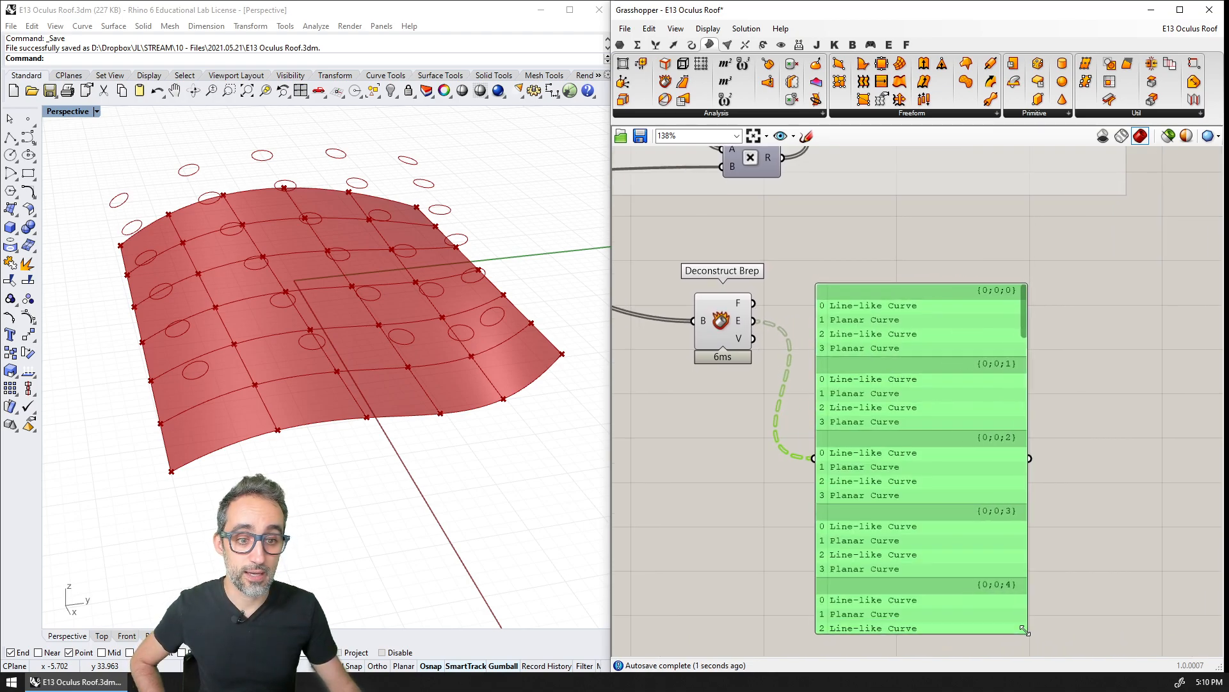
{"action": "right_click_drag", "start_coordinate": [1004, 630], "coordinate": [995, 517]}
{"action": "left_click_drag", "start_coordinate": [959, 518], "coordinate": [962, 603]}
{"action": "left_click", "coordinate": [1051, 397]}
{"action": "left_click_drag", "start_coordinate": [1013, 222], "coordinate": [1030, 200]}
{"action": "right_click_drag", "start_coordinate": [1036, 210], "coordinate": [1085, 269]}
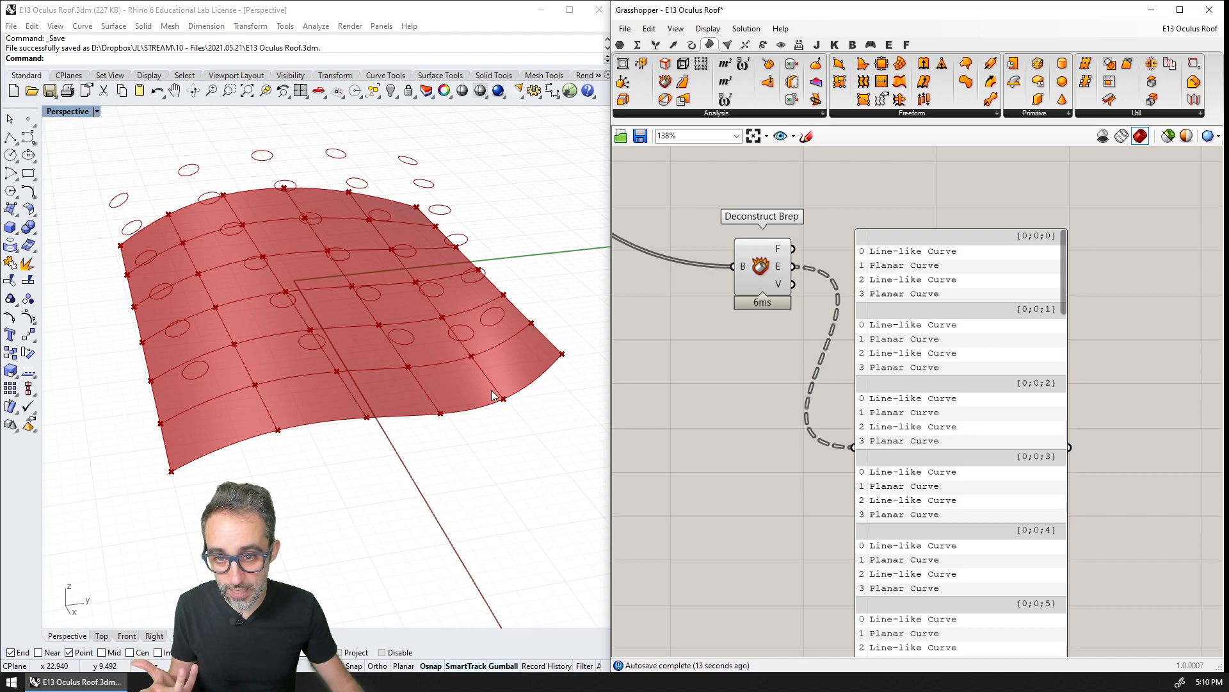
Move the edge Panel down so it sits below Deconstruct Brep.
{"action": "right_click_drag", "start_coordinate": [708, 295], "coordinate": [733, 376]}
{"action": "left_click_drag", "start_coordinate": [933, 360], "coordinate": [943, 438]}
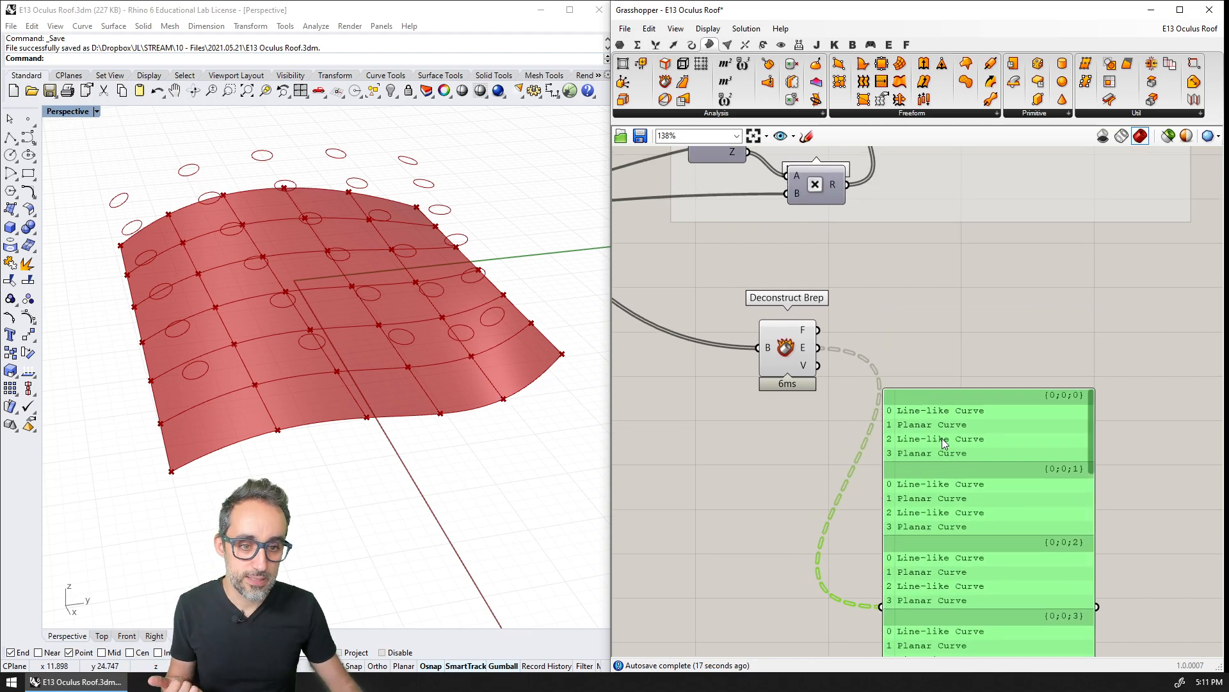
{"action": "left_click", "coordinate": [815, 474]}
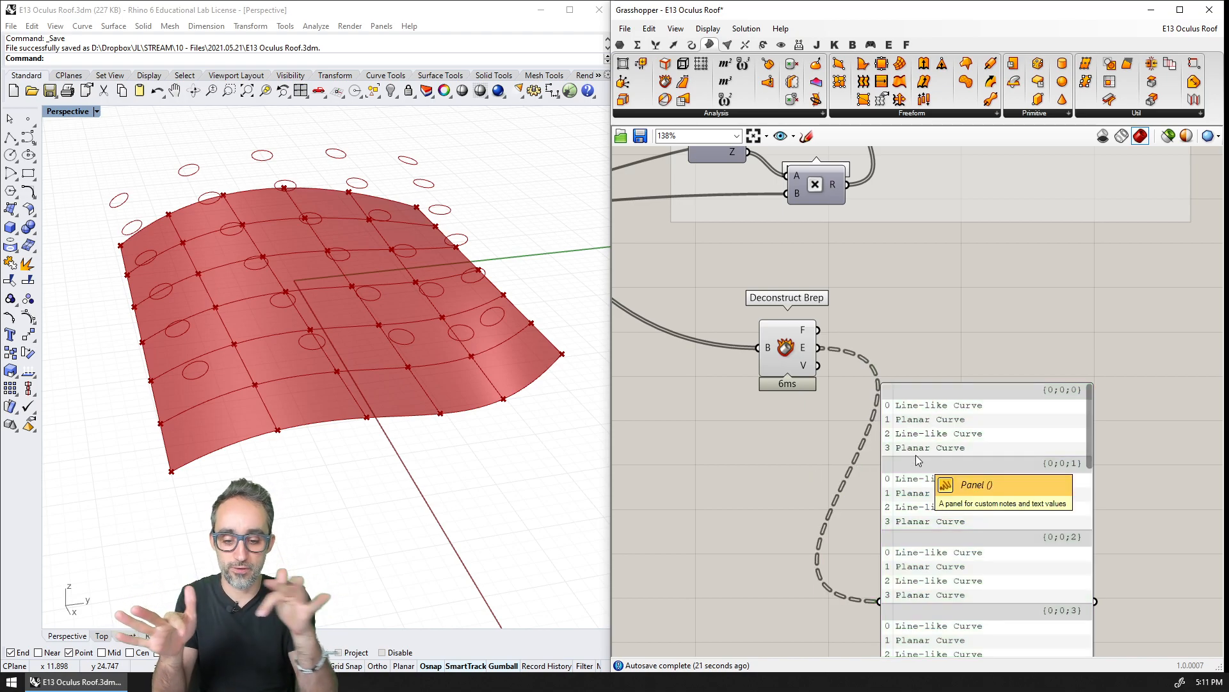
Add a Loft component above the edge Panel and connect the C output of Circle to its C input.
{"action": "right_click_drag", "start_coordinate": [962, 410], "coordinate": [867, 526]}
{"action": "right_click_drag", "start_coordinate": [954, 406], "coordinate": [866, 372]}
{"action": "double_click", "coordinate": [865, 373]}
{"action": "type", "text": "loft"}
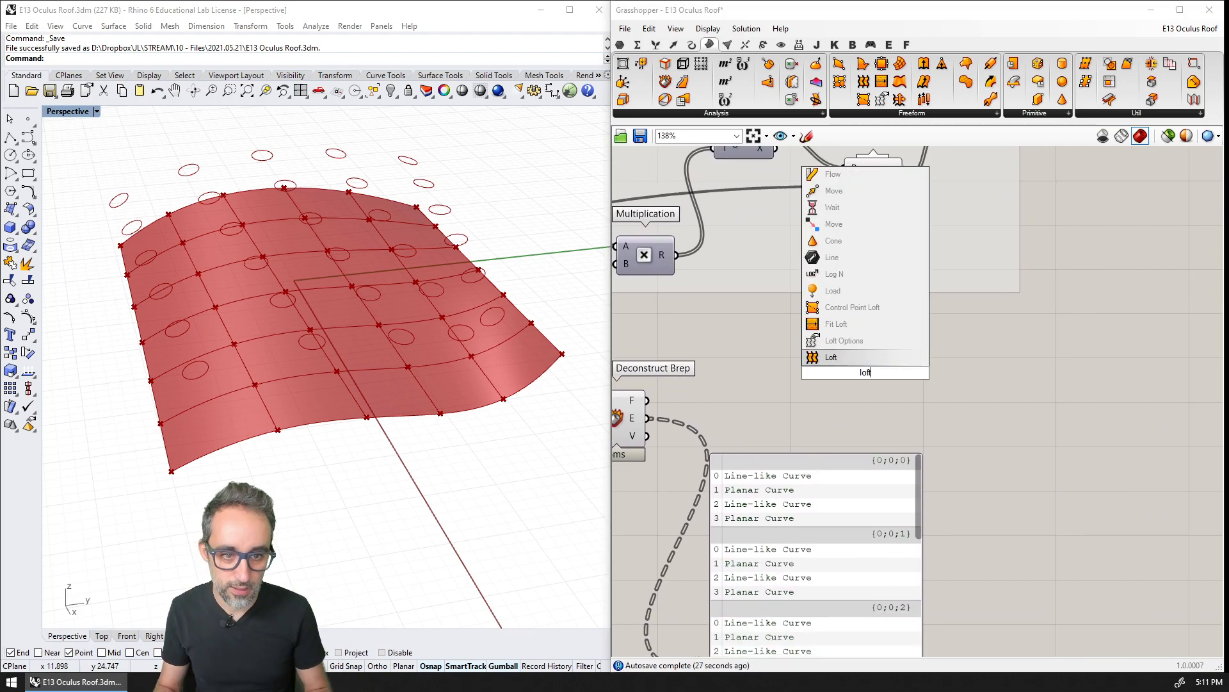
{"action": "key", "text": "Return"}
{"action": "left_click_drag", "start_coordinate": [904, 177], "coordinate": [836, 363]}
Try to loft the circles with the subsurface edges by adding Deconstruct Brep's E output to Loft's C input, and inspect the surfaces.
{"action": "left_click_drag", "start_coordinate": [647, 417], "coordinate": [902, 368]}
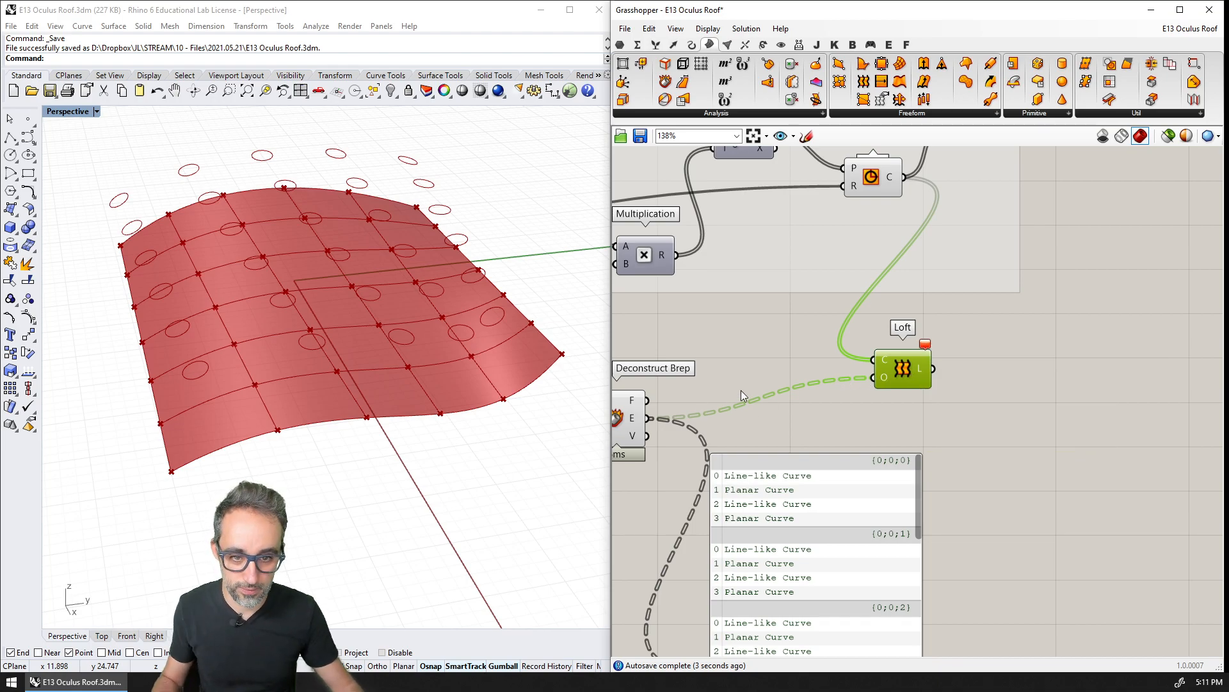
{"action": "key", "text": "ctrl+z"}
{"action": "key", "text": "ctrl+z"}
{"action": "left_click_drag", "start_coordinate": [647, 417], "coordinate": [834, 363]}
{"action": "right_click_drag", "start_coordinate": [482, 345], "coordinate": [460, 401]}
{"action": "scroll", "coordinate": [286, 460], "scroll_direction": "up", "scroll_amount": 4}
{"action": "right_click_drag", "start_coordinate": [285, 461], "coordinate": [296, 427]}
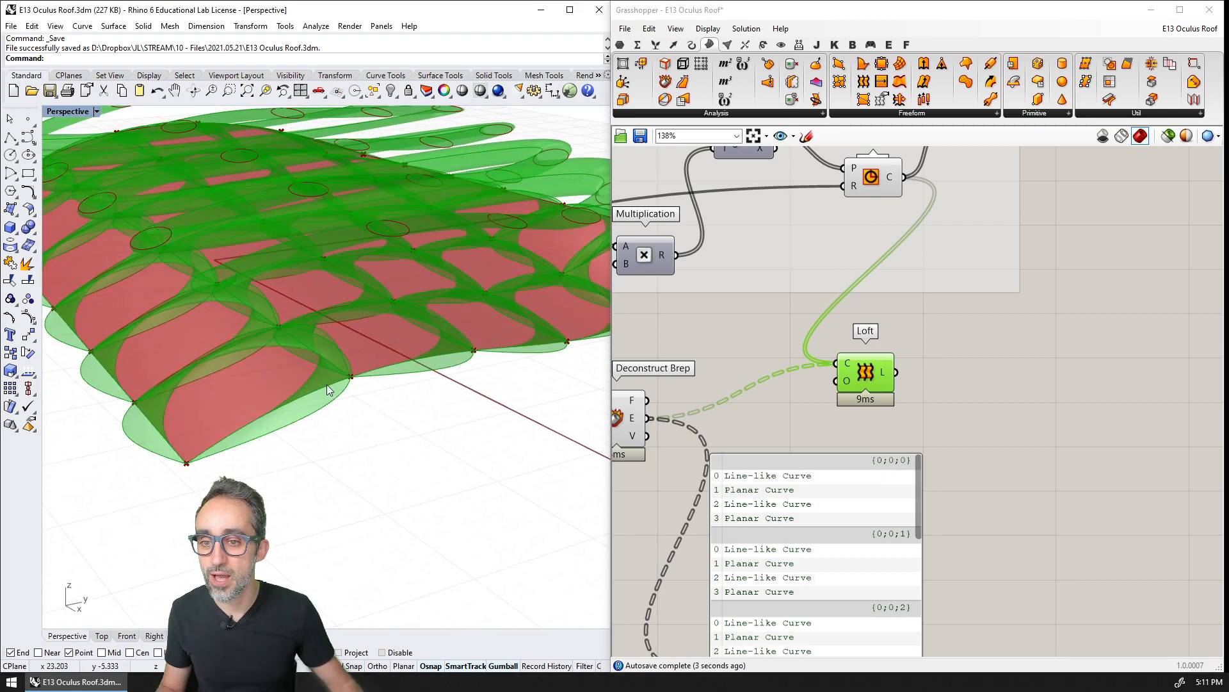
{"action": "right_click_drag", "start_coordinate": [192, 357], "coordinate": [244, 379]}
Try lofting with Graft Tree's output and Deconstruct Brep's E output both connected to the C input of Loft.
{"action": "left_click_drag", "start_coordinate": [870, 371], "coordinate": [942, 364]}
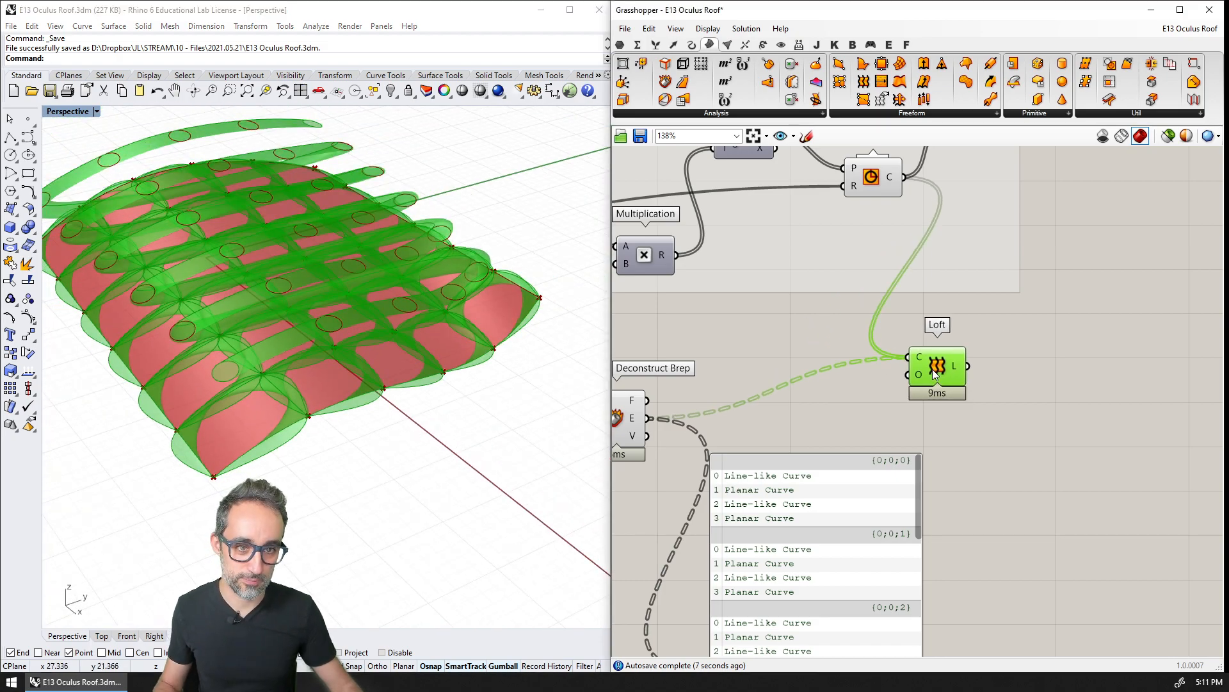
{"action": "scroll", "coordinate": [954, 371], "scroll_direction": "down", "scroll_amount": 2}
{"action": "left_click_drag", "start_coordinate": [1019, 212], "coordinate": [940, 407], "text": "shift"}
{"action": "left_click_drag", "start_coordinate": [718, 458], "coordinate": [937, 407], "text": "shift"}
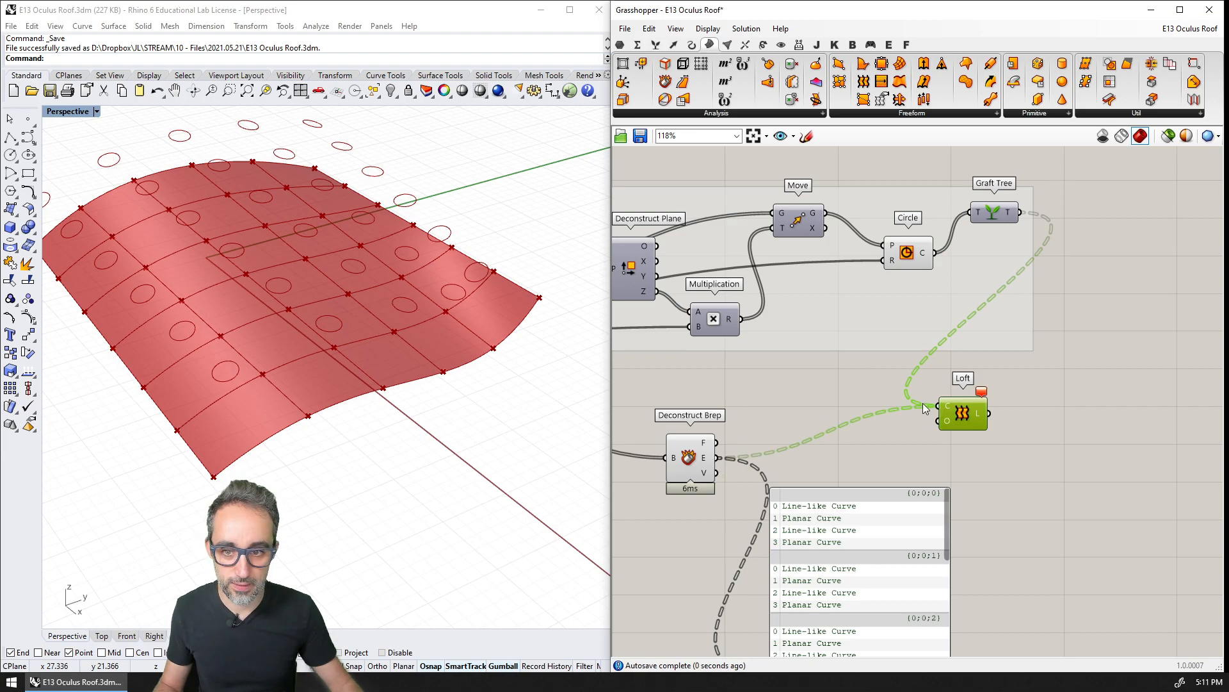
{"action": "left_click", "coordinate": [1034, 408]}
Add a Join Curves component beside Deconstruct Brep.
{"action": "right_click_drag", "start_coordinate": [870, 429], "coordinate": [881, 304]}
{"action": "scroll", "coordinate": [881, 384], "scroll_direction": "up", "scroll_amount": 3}
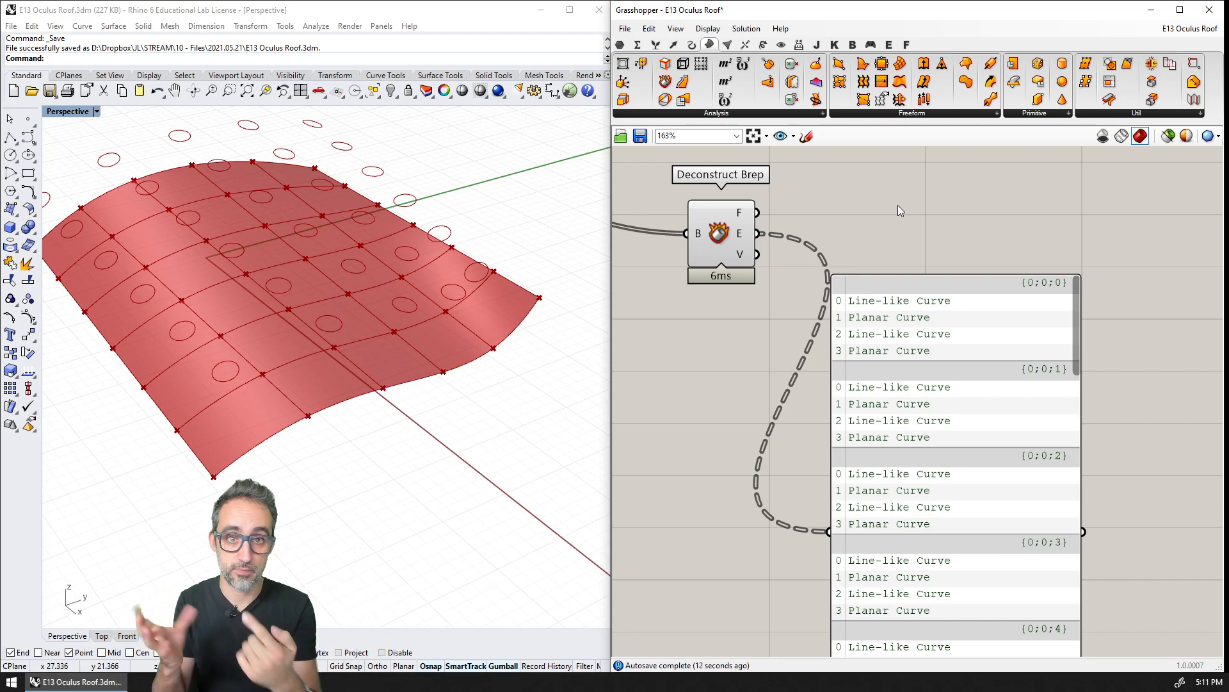
{"action": "left_click", "coordinate": [692, 44]}
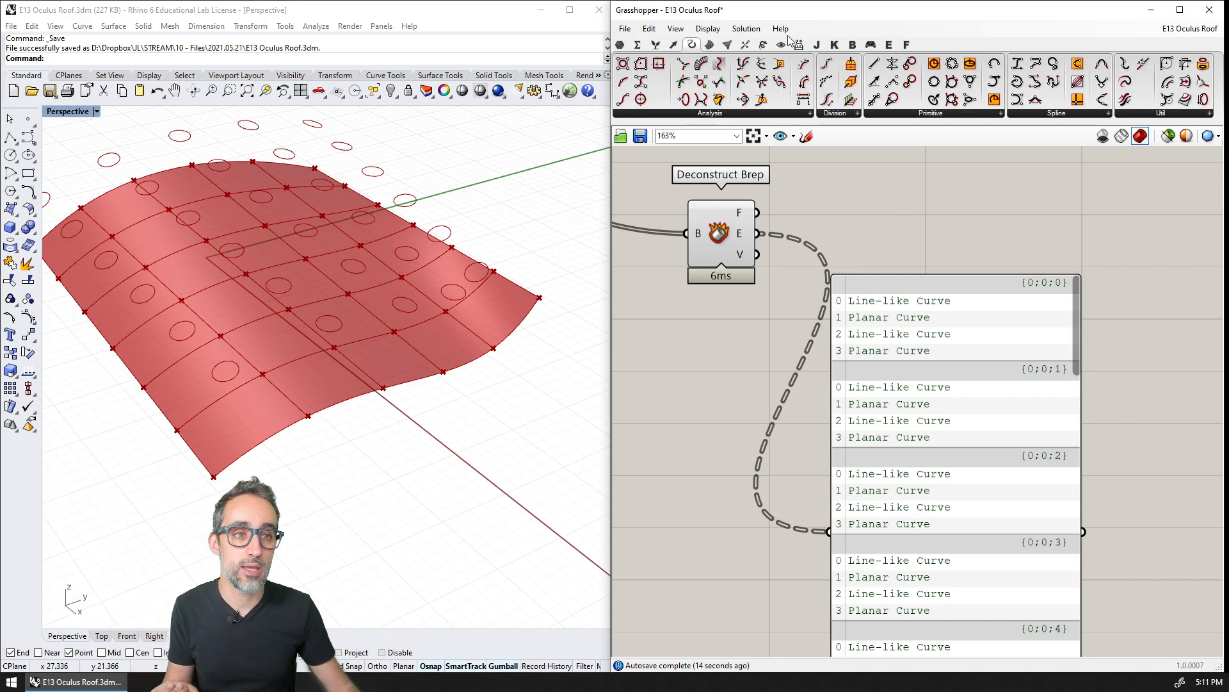
{"action": "left_click", "coordinate": [1126, 113]}
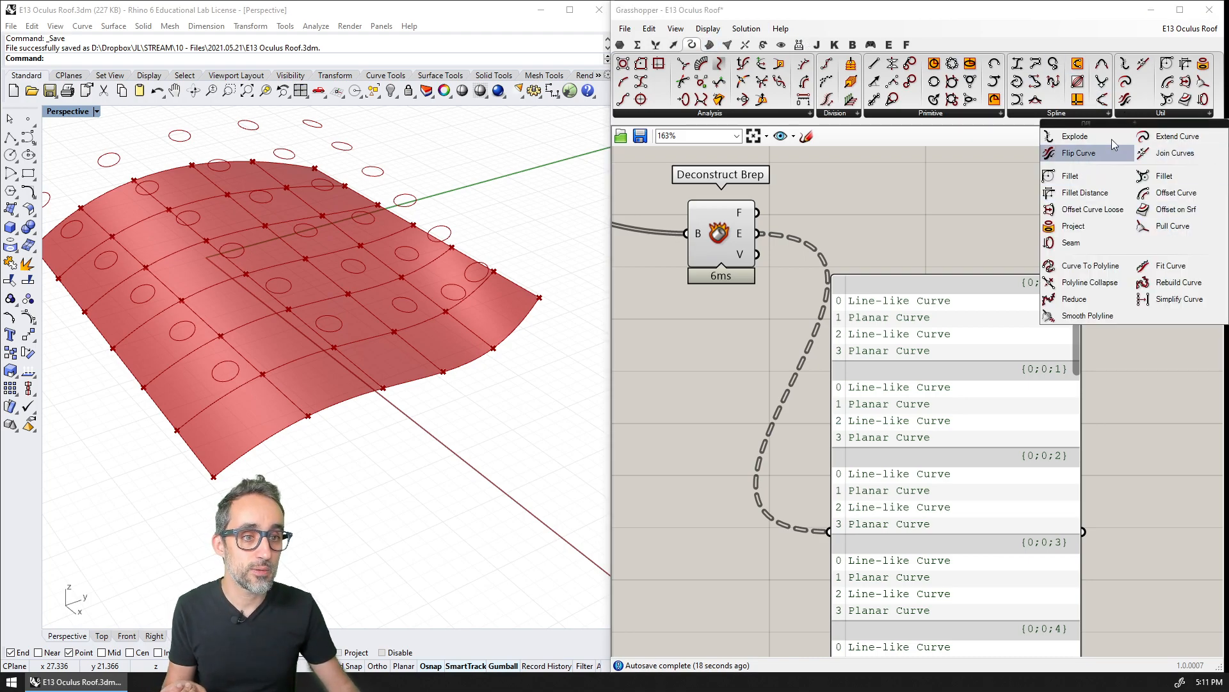
{"action": "left_click", "coordinate": [1164, 156]}
{"action": "left_click", "coordinate": [914, 220]}
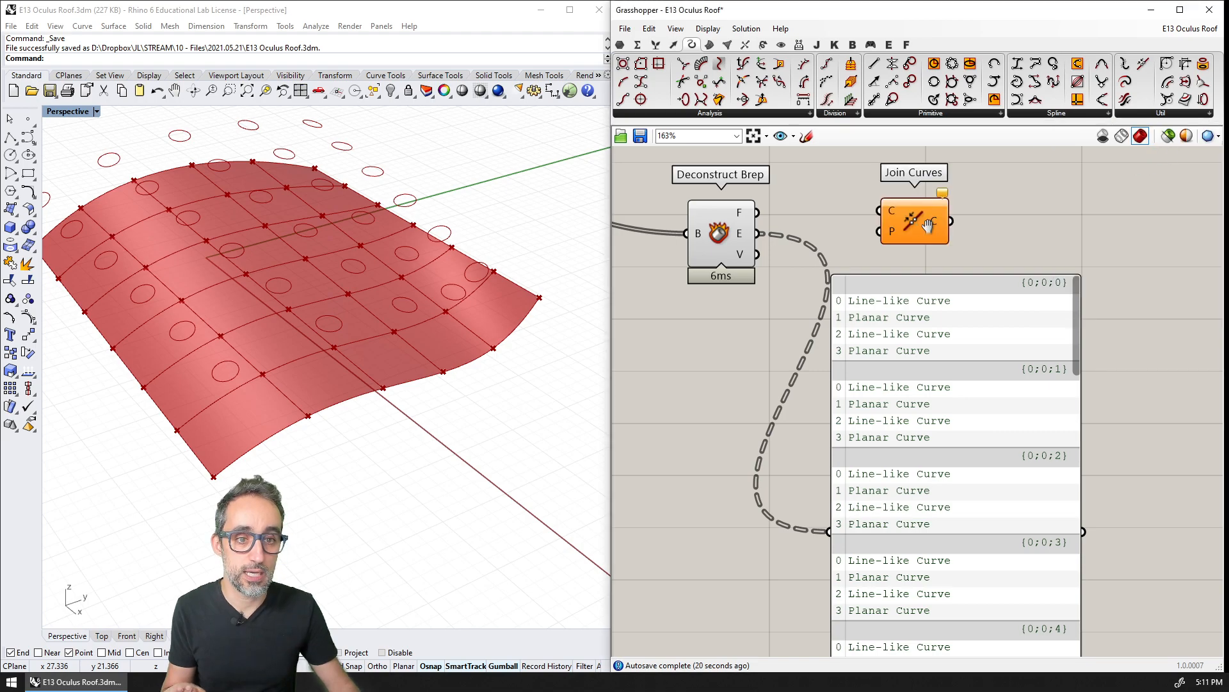
Connect the E output of Deconstruct Brep to the C input of Join Curves, moving the edge Panel out of the way.
{"action": "scroll", "coordinate": [918, 221], "scroll_direction": "down", "scroll_amount": 1}
{"action": "right_click_drag", "start_coordinate": [918, 221], "coordinate": [847, 304]}
{"action": "left_click_drag", "start_coordinate": [877, 416], "coordinate": [759, 443]}
{"action": "left_click_drag", "start_coordinate": [722, 313], "coordinate": [819, 303]}
{"action": "left_click_drag", "start_coordinate": [847, 314], "coordinate": [853, 327]}
Duplicate the edge Panel and connect the C output of Join Curves to the copy.
{"action": "left_click", "coordinate": [815, 412]}
{"action": "left_click_drag", "start_coordinate": [794, 437], "coordinate": [1050, 435], "text": "alt"}
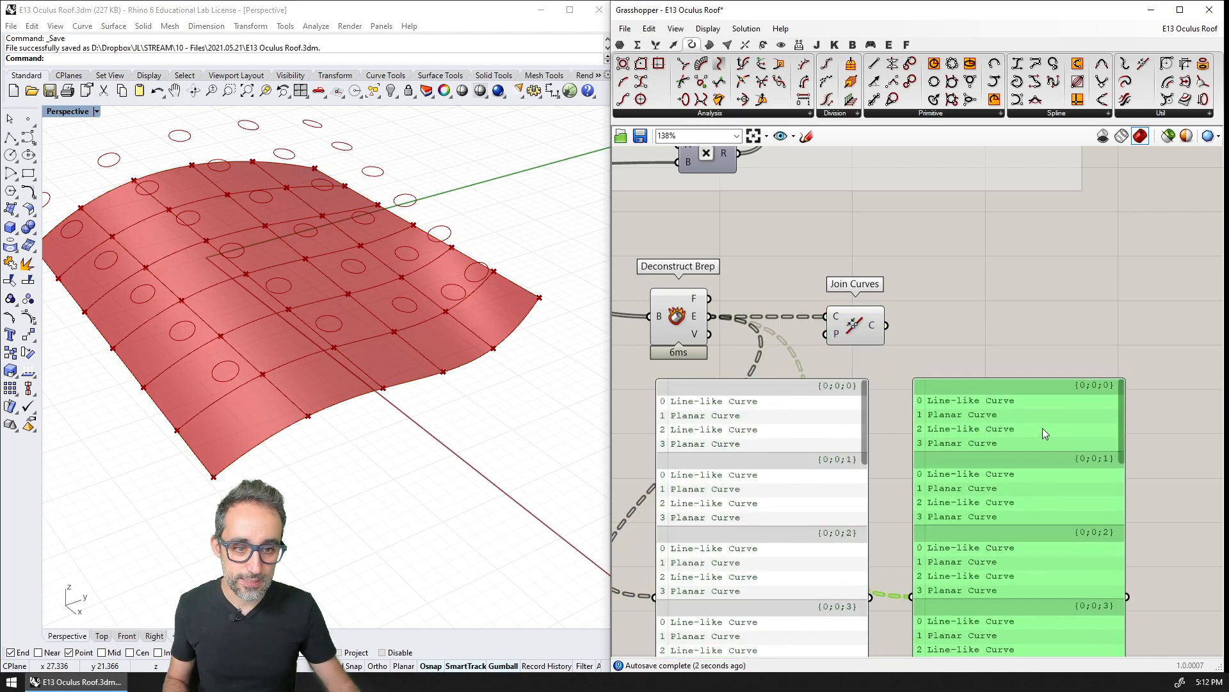
{"action": "left_click_drag", "start_coordinate": [887, 325], "coordinate": [915, 598]}
{"action": "right_click_drag", "start_coordinate": [949, 316], "coordinate": [985, 238]}
{"action": "left_click", "coordinate": [1005, 178]}
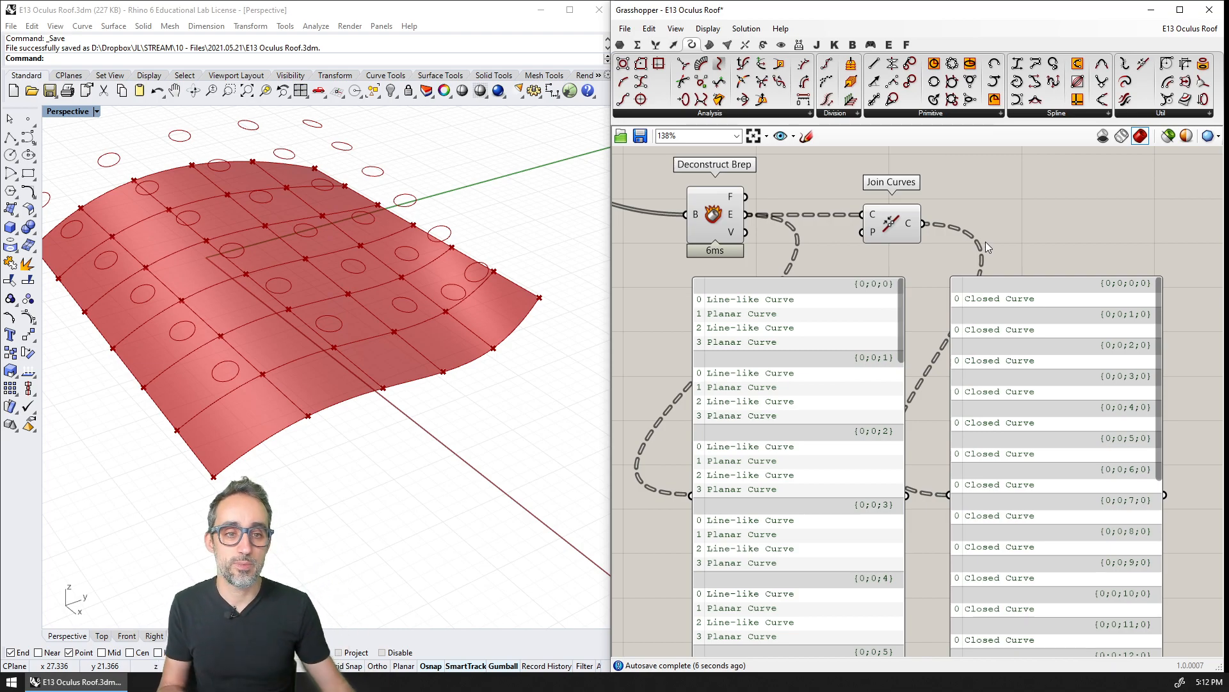
Compare the joined outlines with the separate subsurface edges in the viewport, and check every branch in both Panels.
{"action": "left_click", "coordinate": [890, 219]}
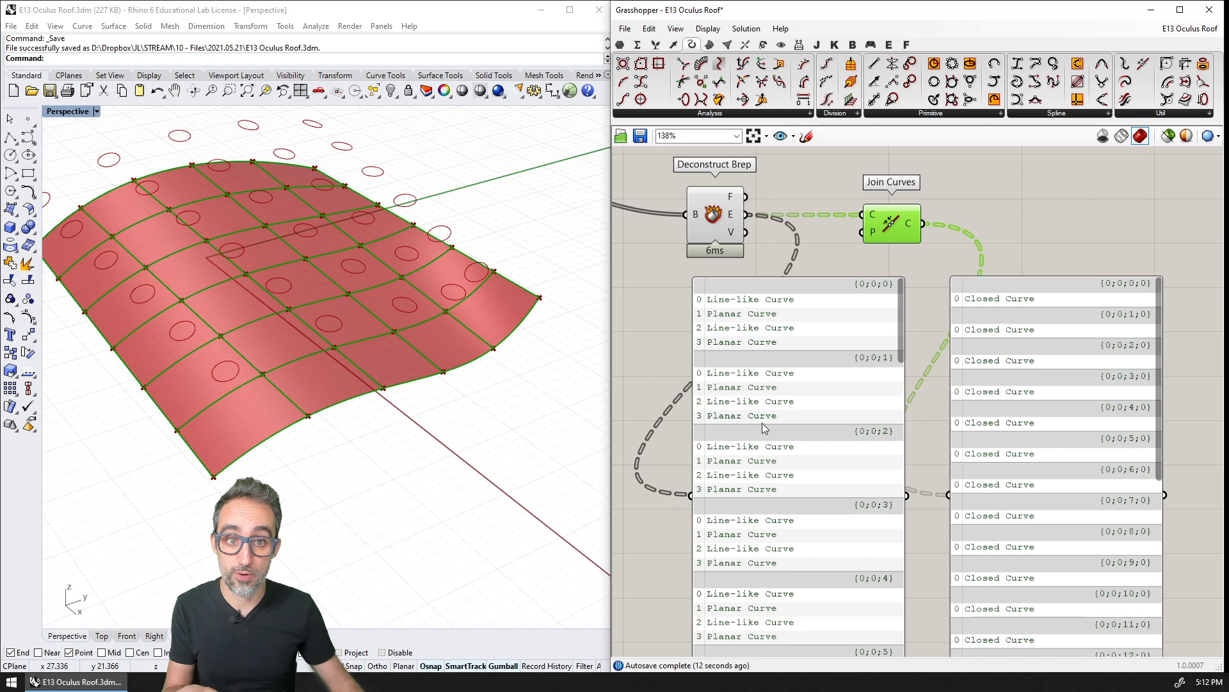
{"action": "right_click_drag", "start_coordinate": [787, 323], "coordinate": [882, 361]}
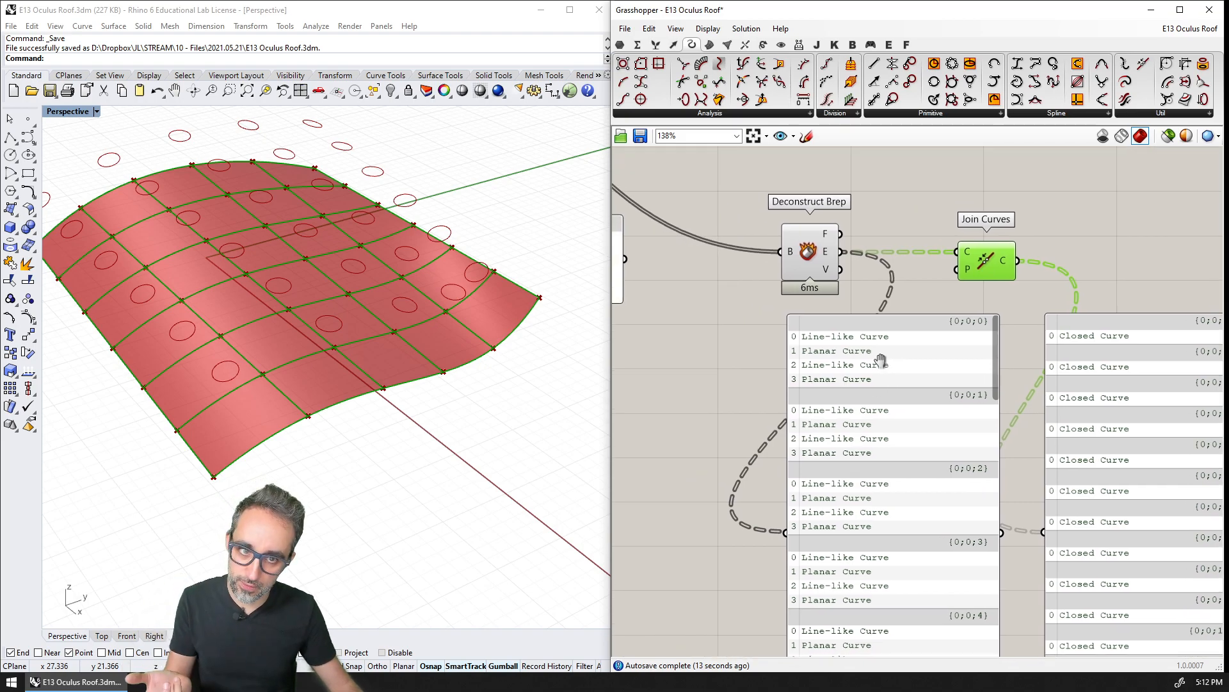
{"action": "left_click", "coordinate": [810, 255]}
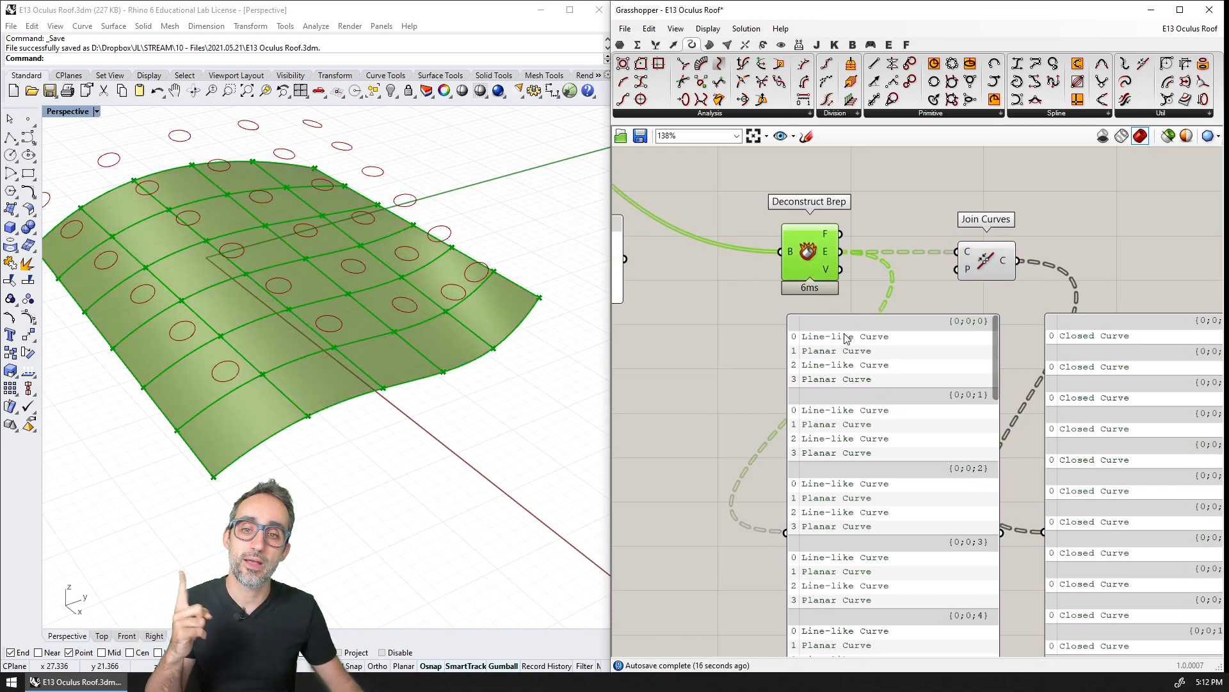
{"action": "right_click_drag", "start_coordinate": [883, 339], "coordinate": [821, 314]}
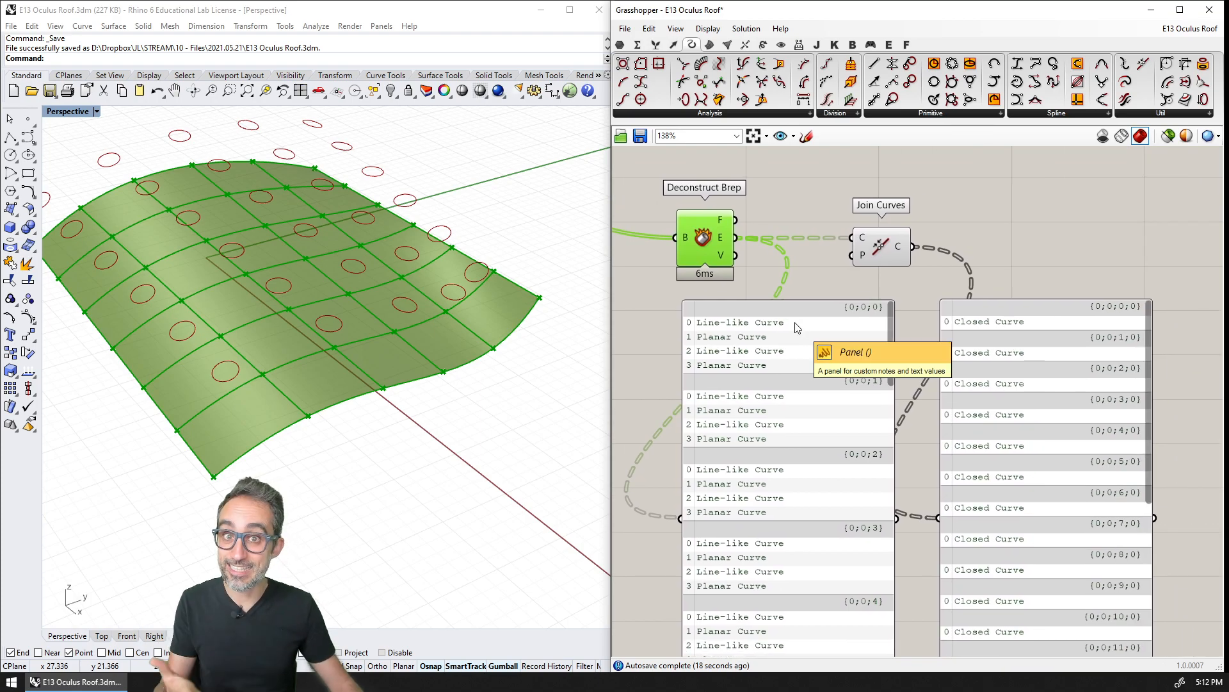
{"action": "left_click", "coordinate": [798, 294]}
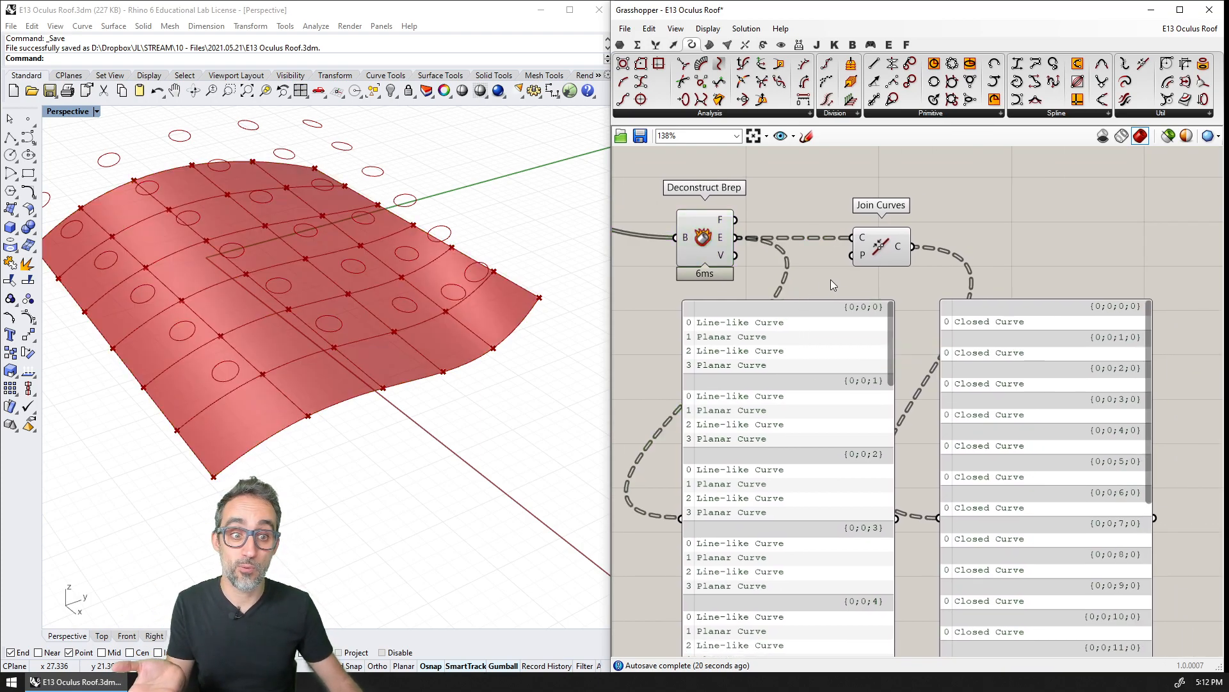
{"action": "scroll", "coordinate": [924, 311], "scroll_direction": "down", "scroll_amount": 2}
{"action": "scroll", "coordinate": [924, 311], "scroll_direction": "up", "scroll_amount": 2}
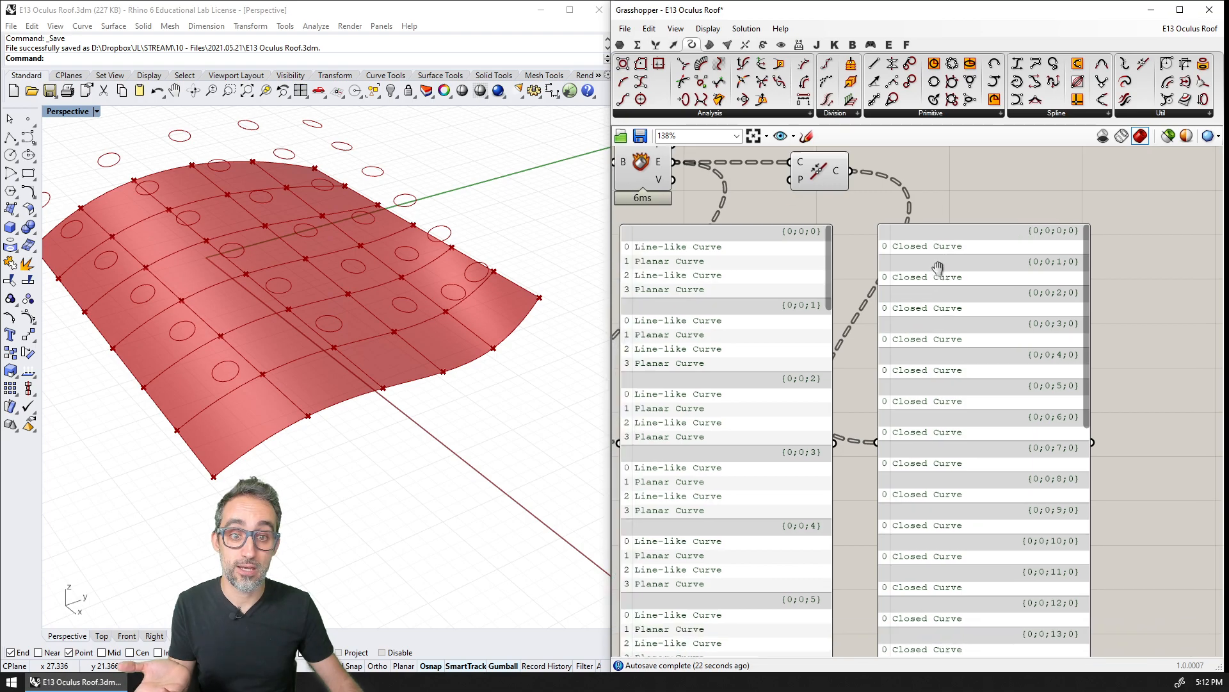
{"action": "left_click_drag", "start_coordinate": [1093, 266], "coordinate": [1120, 513]}
{"action": "right_click_drag", "start_coordinate": [1073, 391], "coordinate": [1064, 576]}
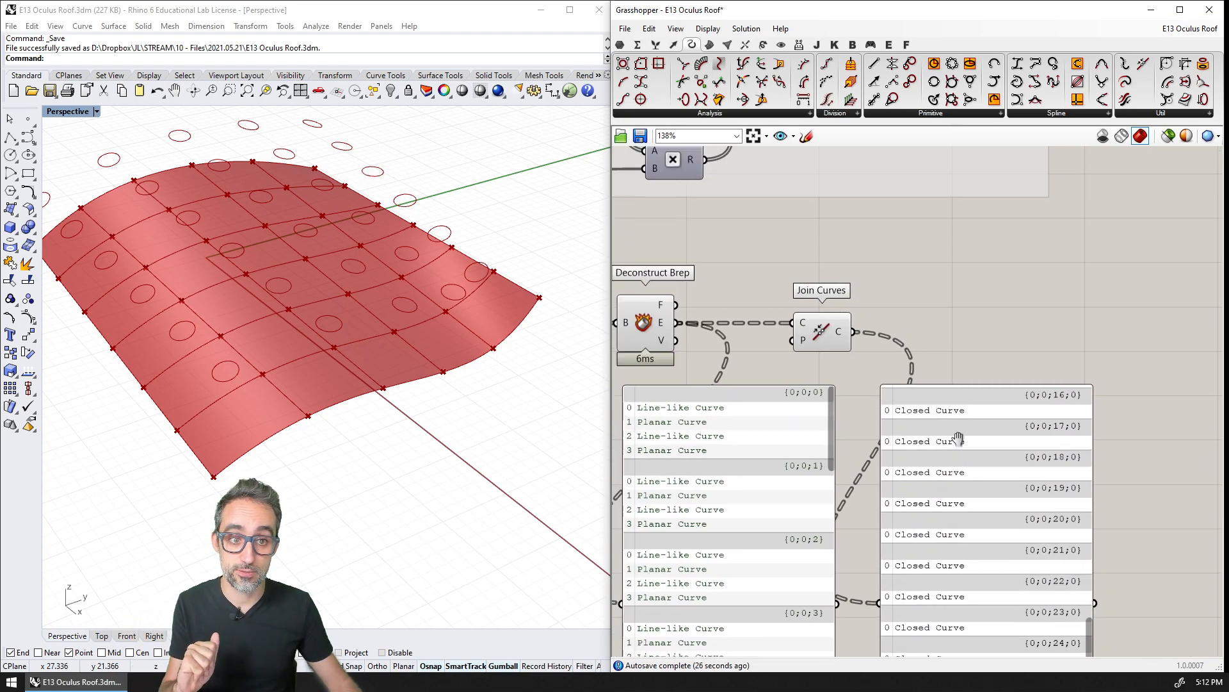
{"action": "left_click_drag", "start_coordinate": [1087, 630], "coordinate": [1070, 388]}
Duplicate the joined-curve Panel, connect Graft Tree's output to the copy, and place it beside Graft Tree.
{"action": "scroll", "coordinate": [1061, 365], "scroll_direction": "down", "scroll_amount": 2}
{"action": "right_click_drag", "start_coordinate": [1056, 369], "coordinate": [942, 412]}
{"action": "left_click_drag", "start_coordinate": [887, 482], "coordinate": [1010, 277], "text": "alt"}
{"action": "left_click_drag", "start_coordinate": [924, 169], "coordinate": [939, 367]}
{"action": "scroll", "coordinate": [901, 340], "scroll_direction": "up", "scroll_amount": 1}
{"action": "right_click_drag", "start_coordinate": [899, 340], "coordinate": [863, 420]}
{"action": "left_click_drag", "start_coordinate": [968, 416], "coordinate": [1052, 320]}
{"action": "left_click", "coordinate": [886, 372]}
Add a new Loft component and connect both Join Curves' C output and Graft Tree's output to its C input.
{"action": "double_click", "coordinate": [900, 402]}
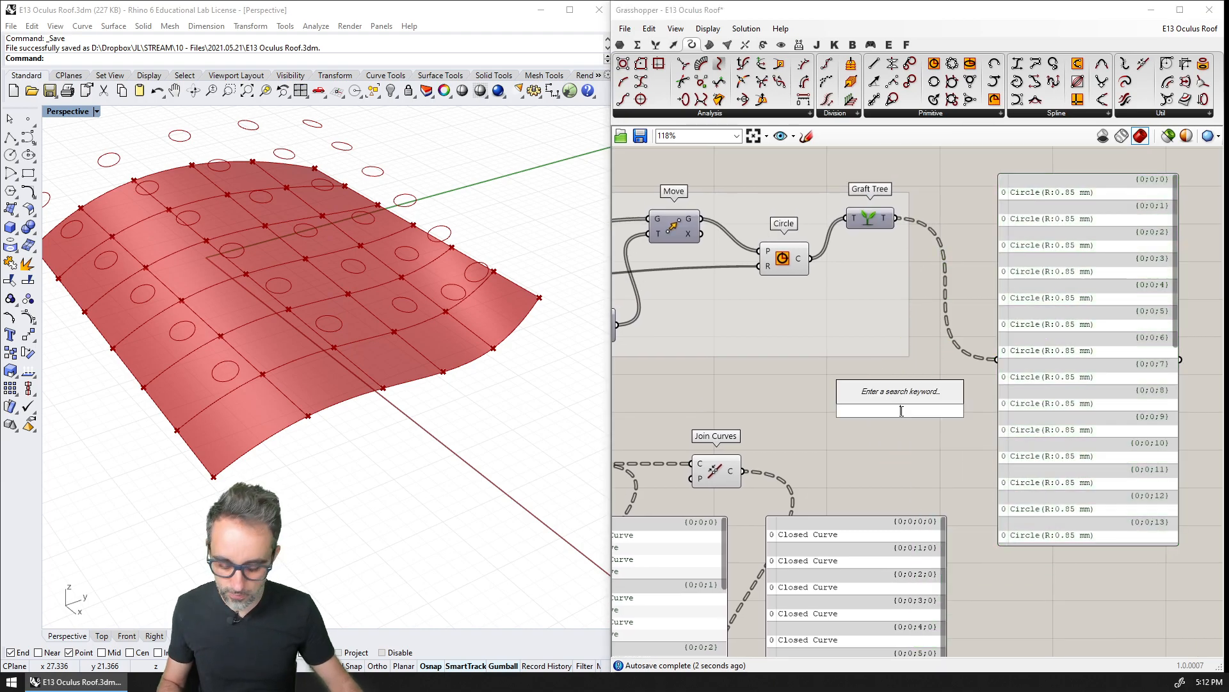
{"action": "type", "text": "loft"}
{"action": "key", "text": "Return"}
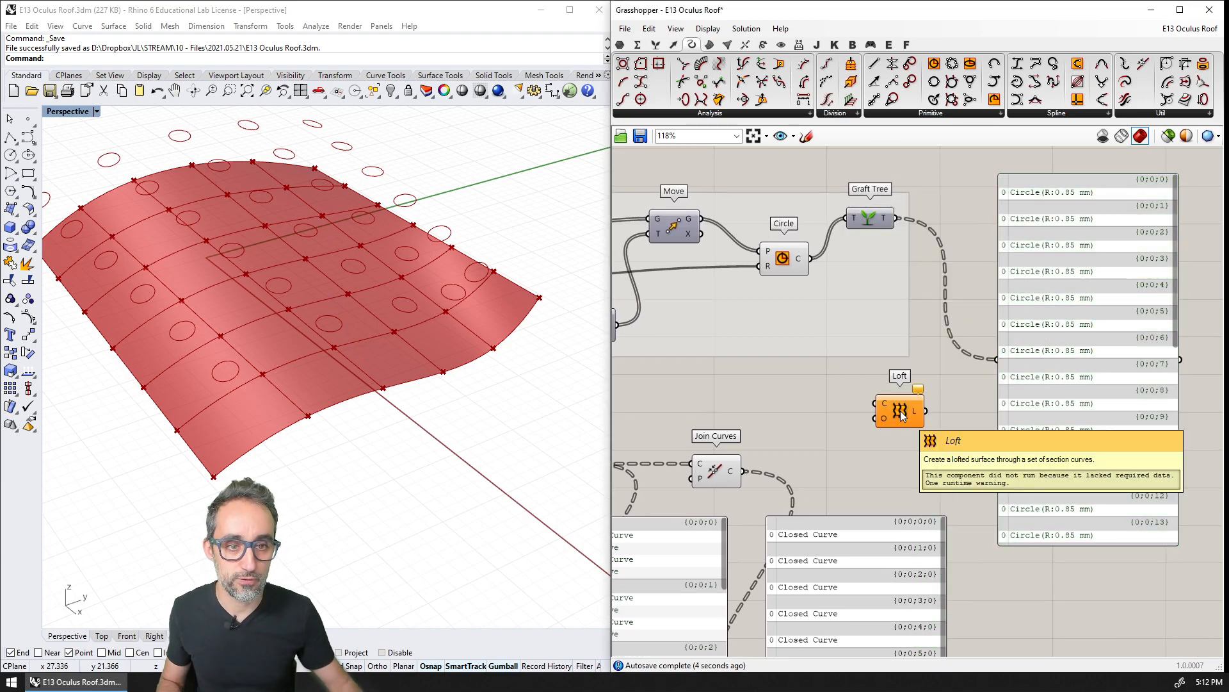
{"action": "left_click_drag", "start_coordinate": [743, 471], "coordinate": [875, 403]}
{"action": "left_click_drag", "start_coordinate": [899, 411], "coordinate": [956, 411]}
{"action": "left_click_drag", "start_coordinate": [897, 218], "coordinate": [934, 406], "text": "shift"}
{"action": "left_click", "coordinate": [954, 437]}
{"action": "left_click", "coordinate": [962, 415]}
{"action": "right_click_drag", "start_coordinate": [894, 434], "coordinate": [867, 424]}
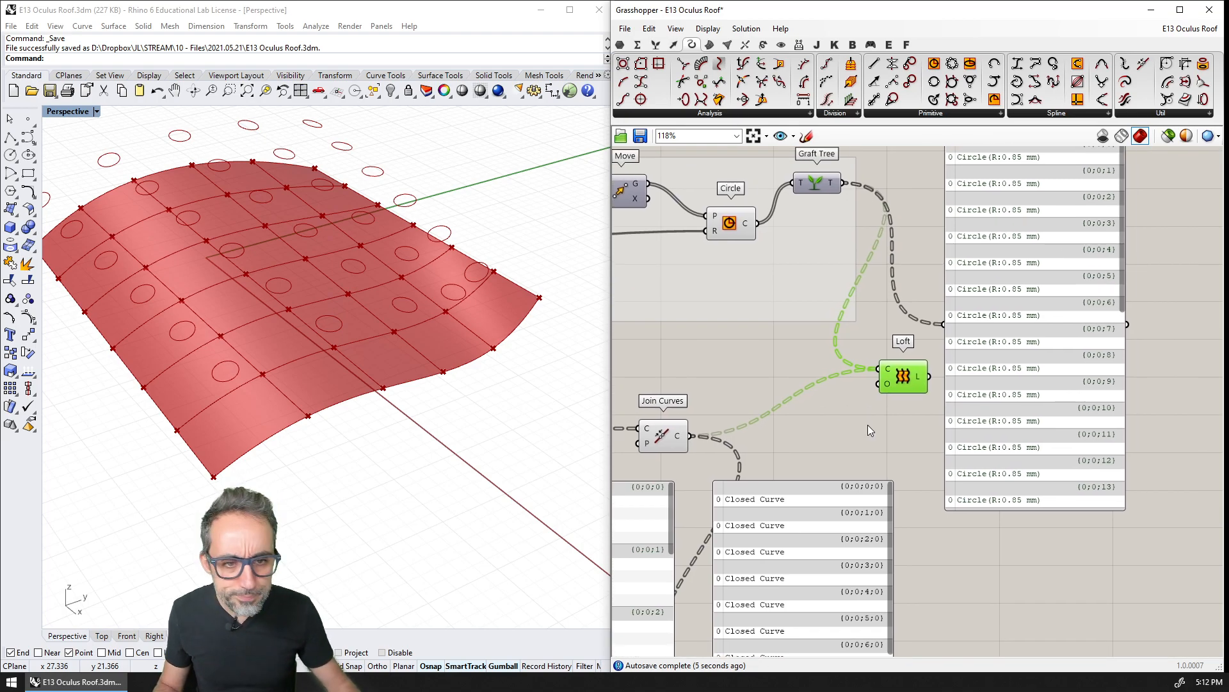
{"action": "right_click_drag", "start_coordinate": [915, 356], "coordinate": [855, 381]}
{"action": "left_click_drag", "start_coordinate": [868, 401], "coordinate": [883, 350], "text": "shift"}
{"action": "right_click_drag", "start_coordinate": [830, 410], "coordinate": [878, 403]}
{"action": "scroll", "coordinate": [856, 371], "scroll_direction": "down", "scroll_amount": 1}
{"action": "key", "text": "ctrl+z"}
Duplicate the circle Panel below Loft and connect the L output of Loft to the copy.
{"action": "left_click_drag", "start_coordinate": [1004, 359], "coordinate": [1025, 598]}
{"action": "scroll", "coordinate": [924, 574], "scroll_direction": "up", "scroll_amount": 3}
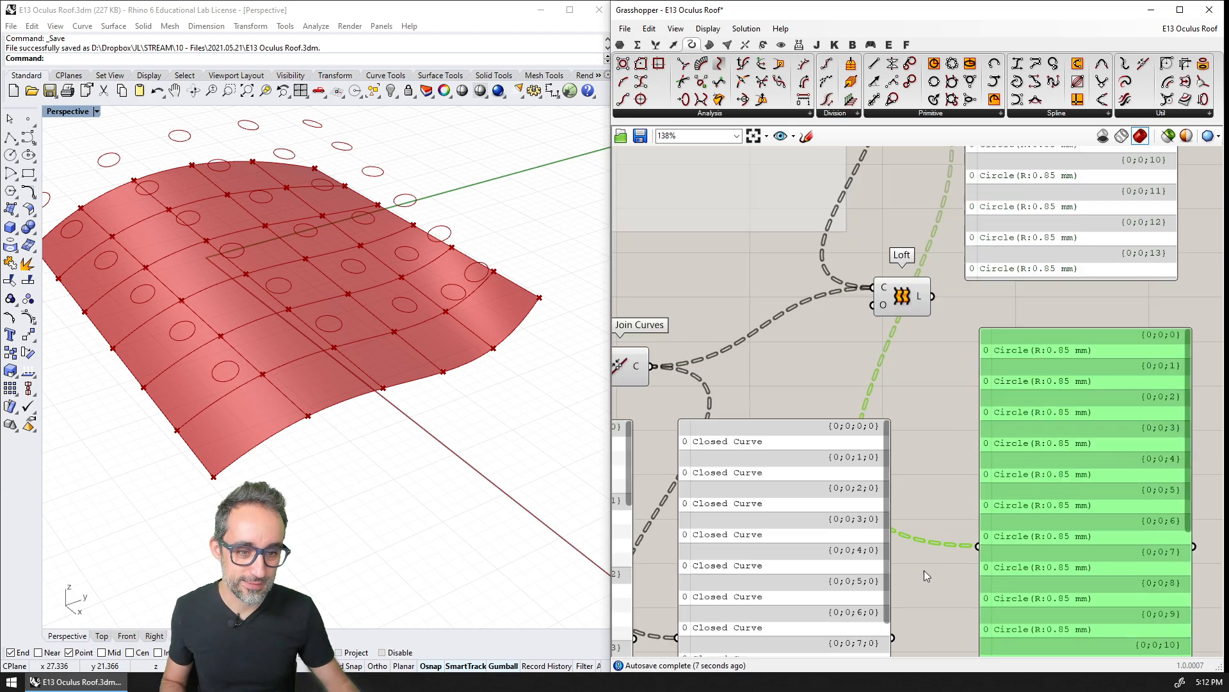
{"action": "left_click_drag", "start_coordinate": [885, 241], "coordinate": [929, 495]}
{"action": "right_click_drag", "start_coordinate": [889, 393], "coordinate": [844, 452]}
{"action": "left_click", "coordinate": [840, 423]}
{"action": "right_click_drag", "start_coordinate": [835, 406], "coordinate": [834, 304]}
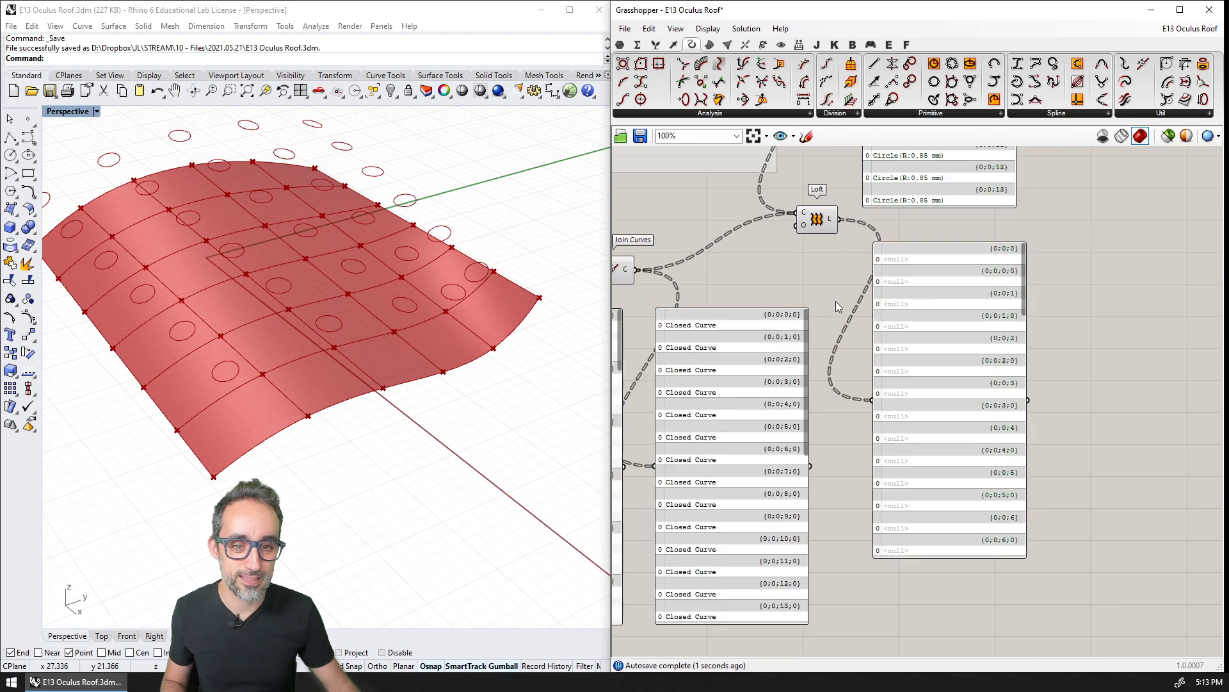
Replace the loft Panel's input with Graft Tree's output plus Join Curves' C output to compare the branch paths of both trees.
{"action": "scroll", "coordinate": [836, 301], "scroll_direction": "down", "scroll_amount": 2}
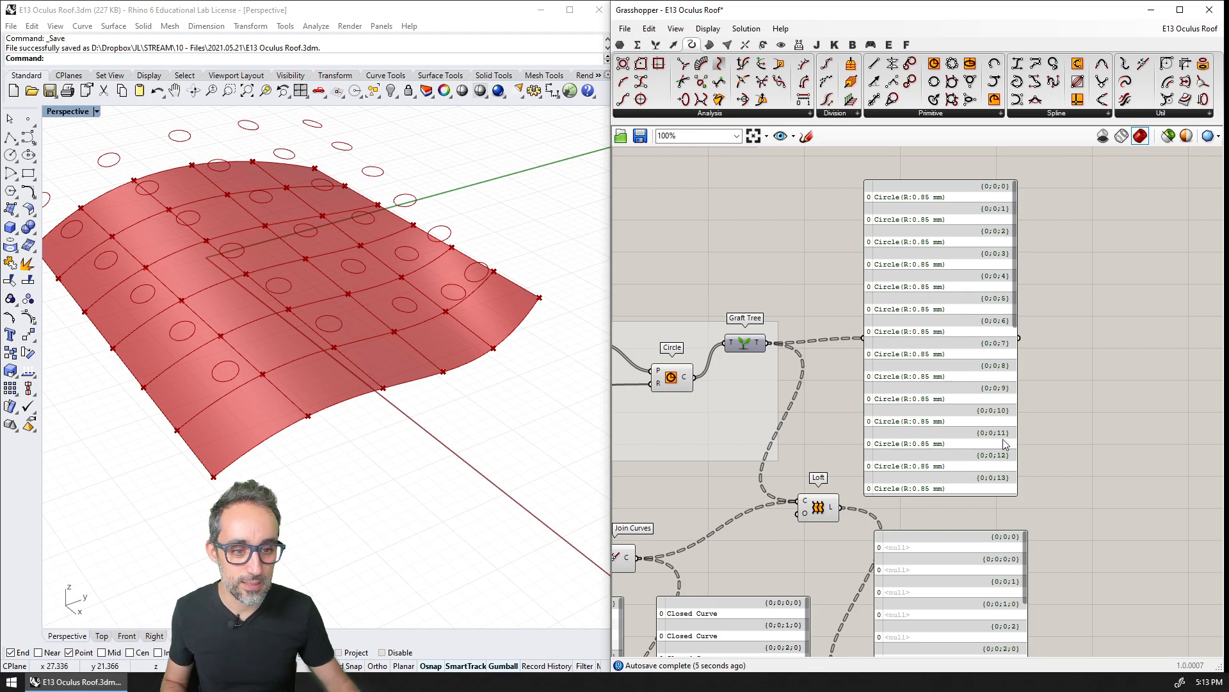
{"action": "right_click_drag", "start_coordinate": [1022, 494], "coordinate": [1033, 243]}
{"action": "right_click_drag", "start_coordinate": [825, 411], "coordinate": [871, 306]}
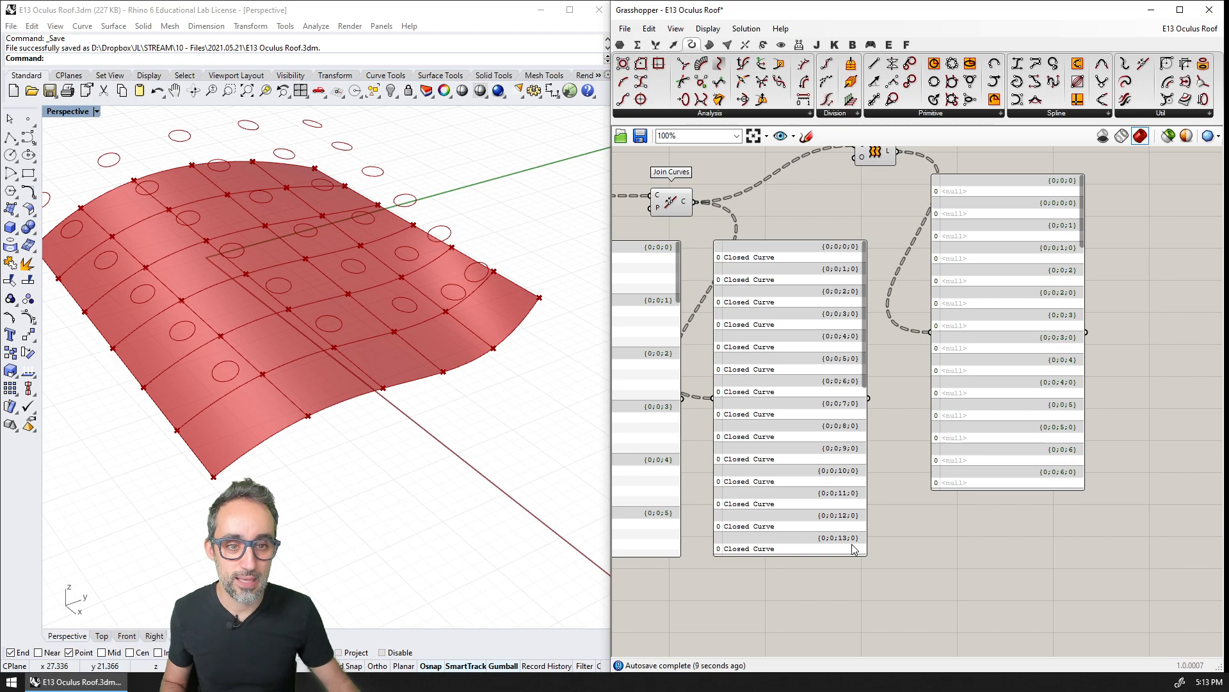
{"action": "right_click_drag", "start_coordinate": [828, 260], "coordinate": [826, 370]}
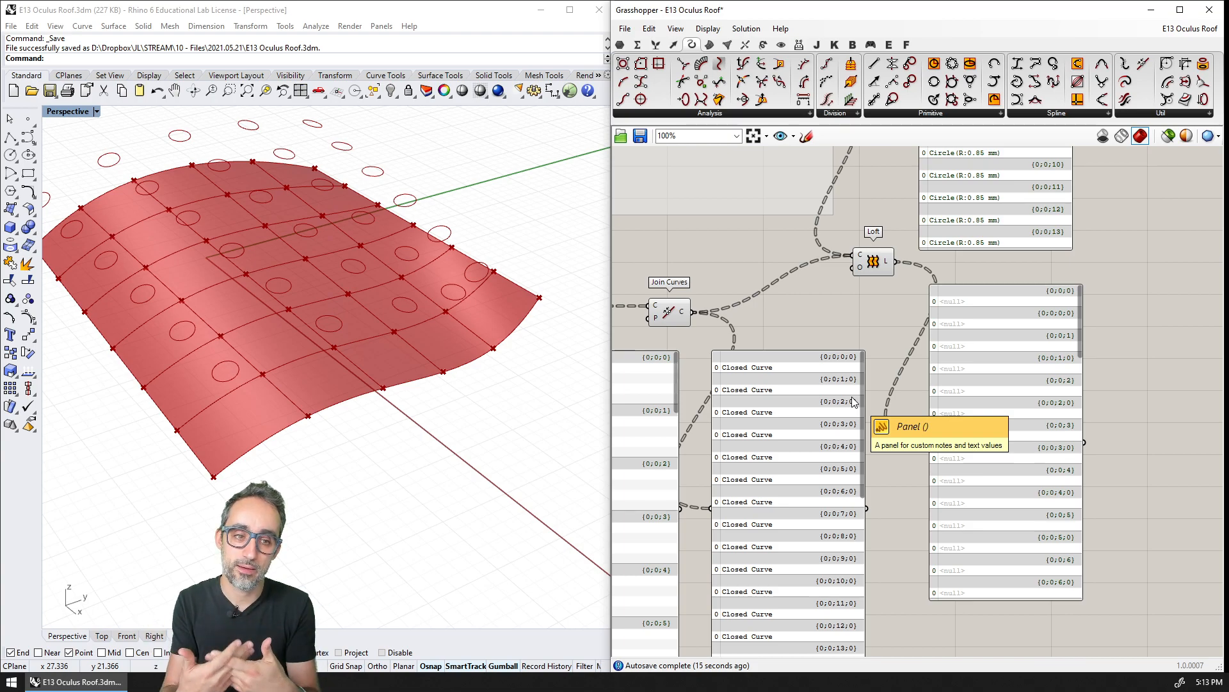
{"action": "right_click_drag", "start_coordinate": [838, 268], "coordinate": [893, 428]}
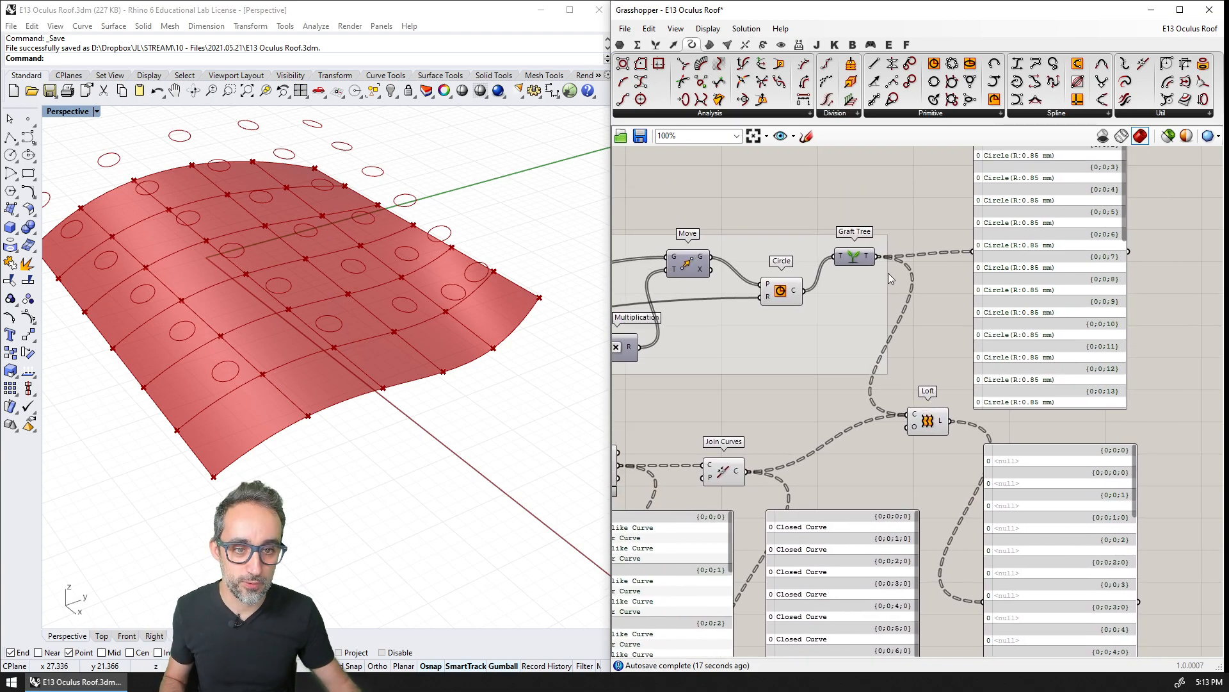
{"action": "left_click_drag", "start_coordinate": [879, 256], "coordinate": [970, 595]}
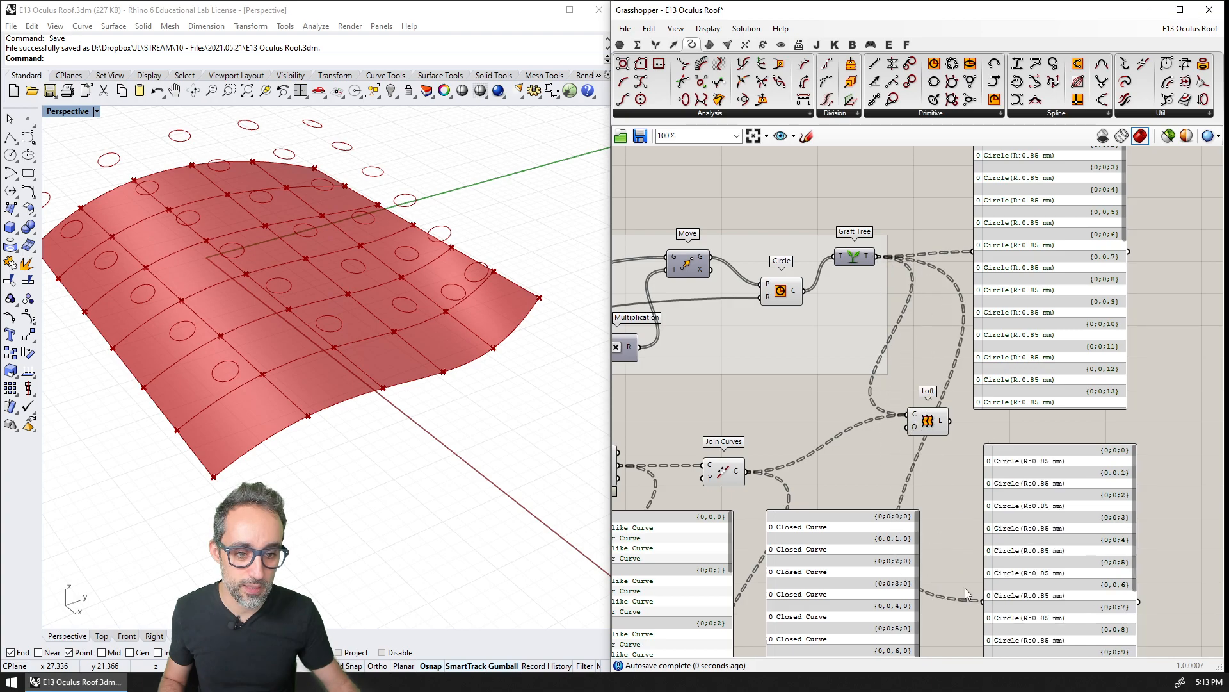
{"action": "right_click_drag", "start_coordinate": [784, 487], "coordinate": [739, 307]}
{"action": "left_click_drag", "start_coordinate": [704, 293], "coordinate": [940, 422], "text": "shift"}
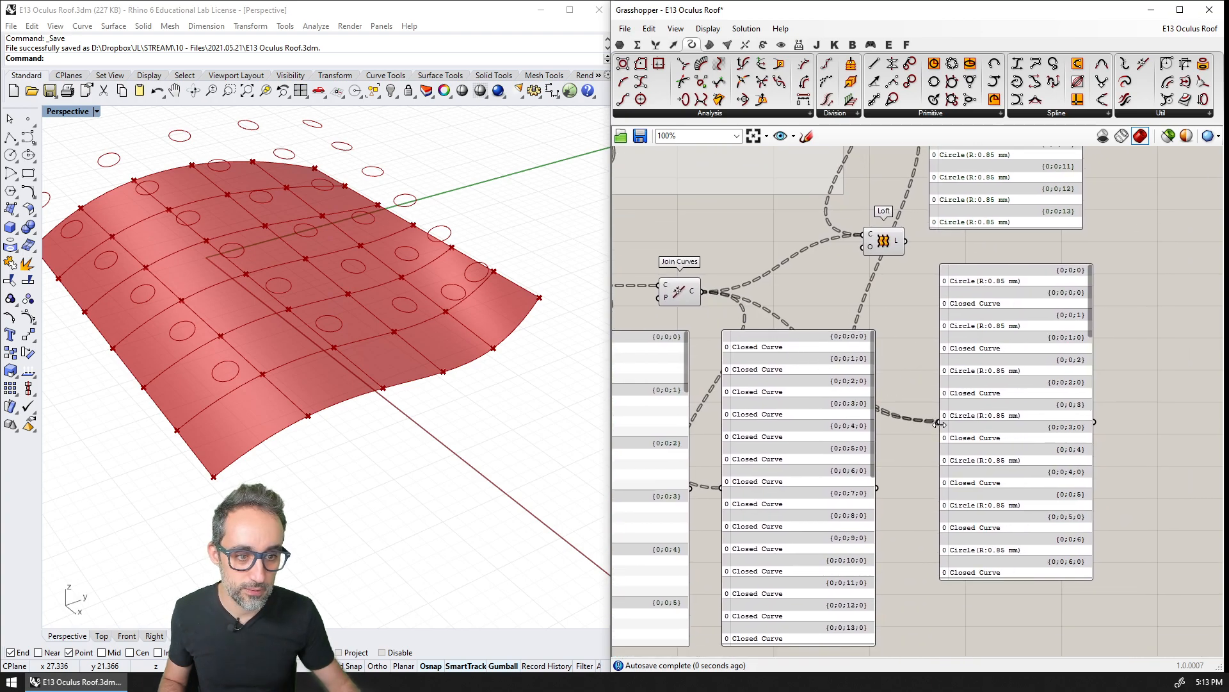
{"action": "scroll", "coordinate": [1060, 320], "scroll_direction": "up", "scroll_amount": 2}
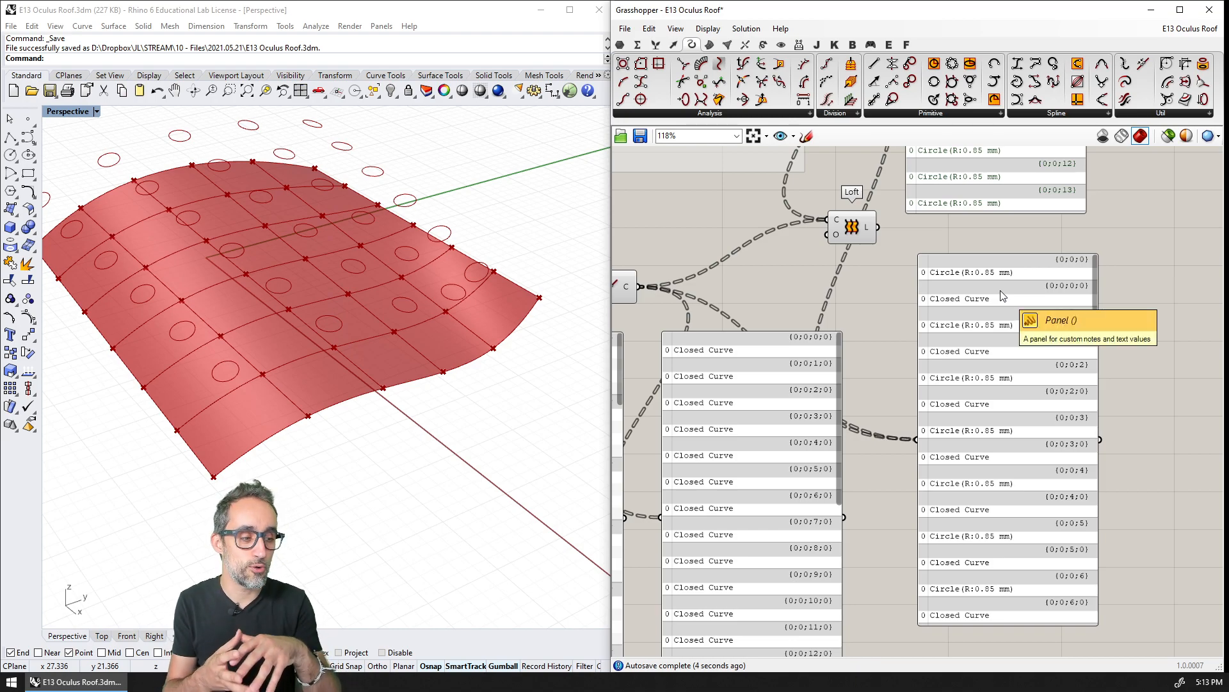
Align Graft Tree horizontally with the C output of Circle.
{"action": "right_click_drag", "start_coordinate": [786, 222], "coordinate": [890, 379]}
{"action": "left_click", "coordinate": [718, 451]}
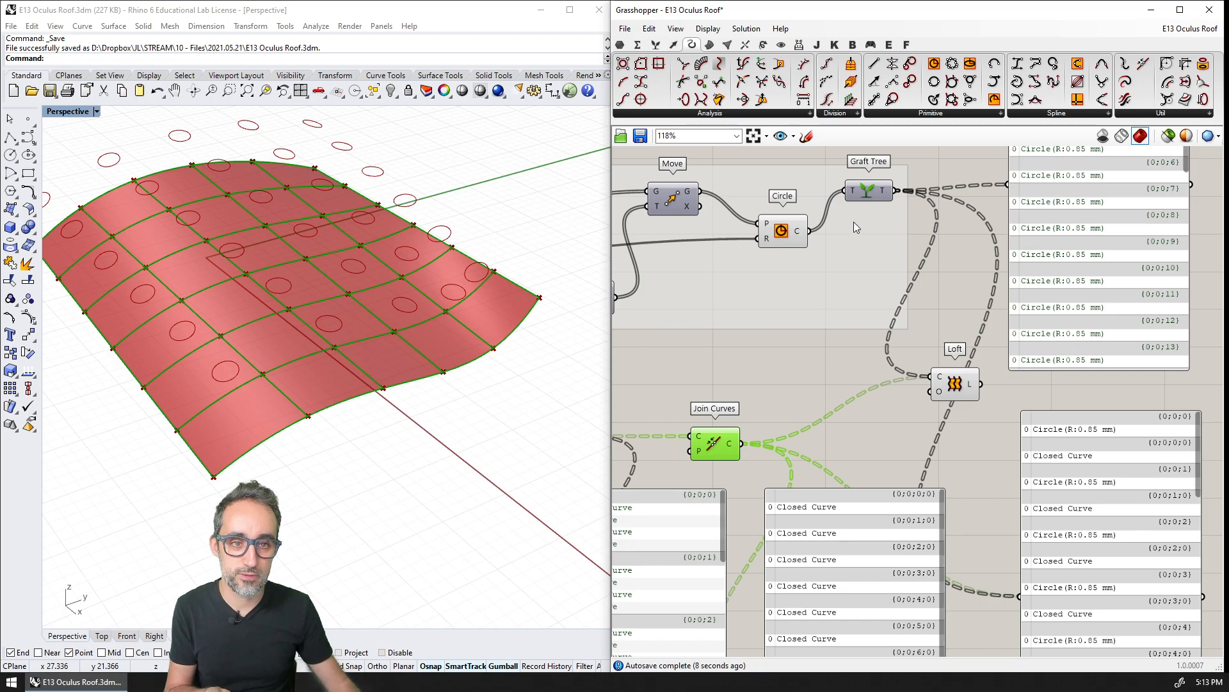
{"action": "left_click_drag", "start_coordinate": [876, 196], "coordinate": [868, 236]}
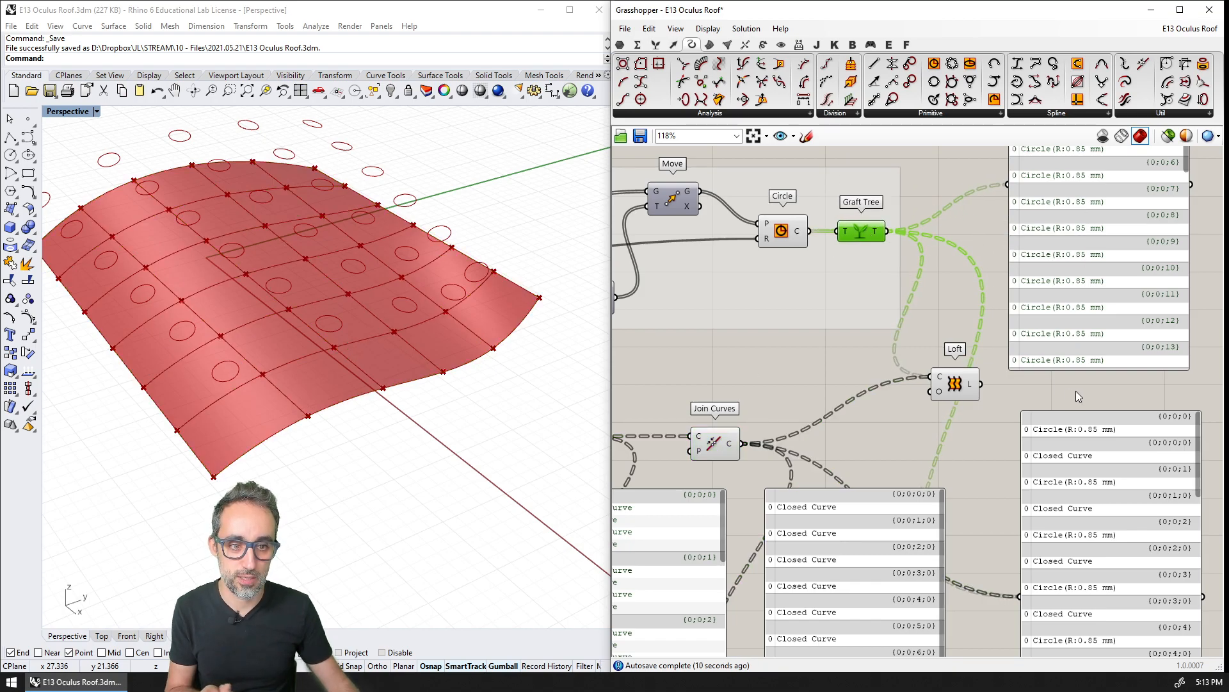
Delete the Panel that combines the circles and the joined curves.
{"action": "right_click_drag", "start_coordinate": [1068, 390], "coordinate": [917, 380]}
{"action": "left_click", "coordinate": [946, 328]}
{"action": "left_click", "coordinate": [920, 485]}
{"action": "key", "text": "Delete"}
Move the circle Panel so its input lines up with Graft Tree's output.
{"action": "right_click_drag", "start_coordinate": [898, 443], "coordinate": [917, 538]}
{"action": "scroll", "coordinate": [1012, 416], "scroll_direction": "down", "scroll_amount": 3}
{"action": "scroll", "coordinate": [935, 421], "scroll_direction": "up", "scroll_amount": 2}
{"action": "left_click_drag", "start_coordinate": [1032, 331], "coordinate": [1042, 370]}
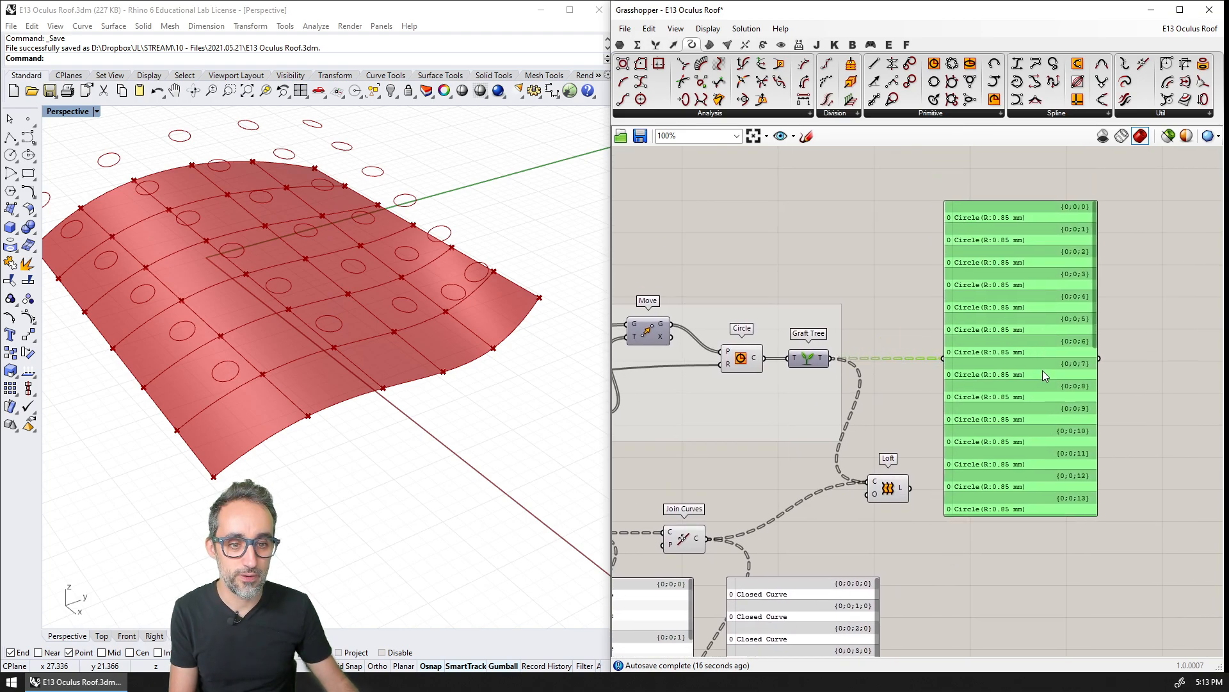
Compare the branch paths in the circle Panel with those in the joined-curve Panel.
{"action": "left_click", "coordinate": [1111, 261]}
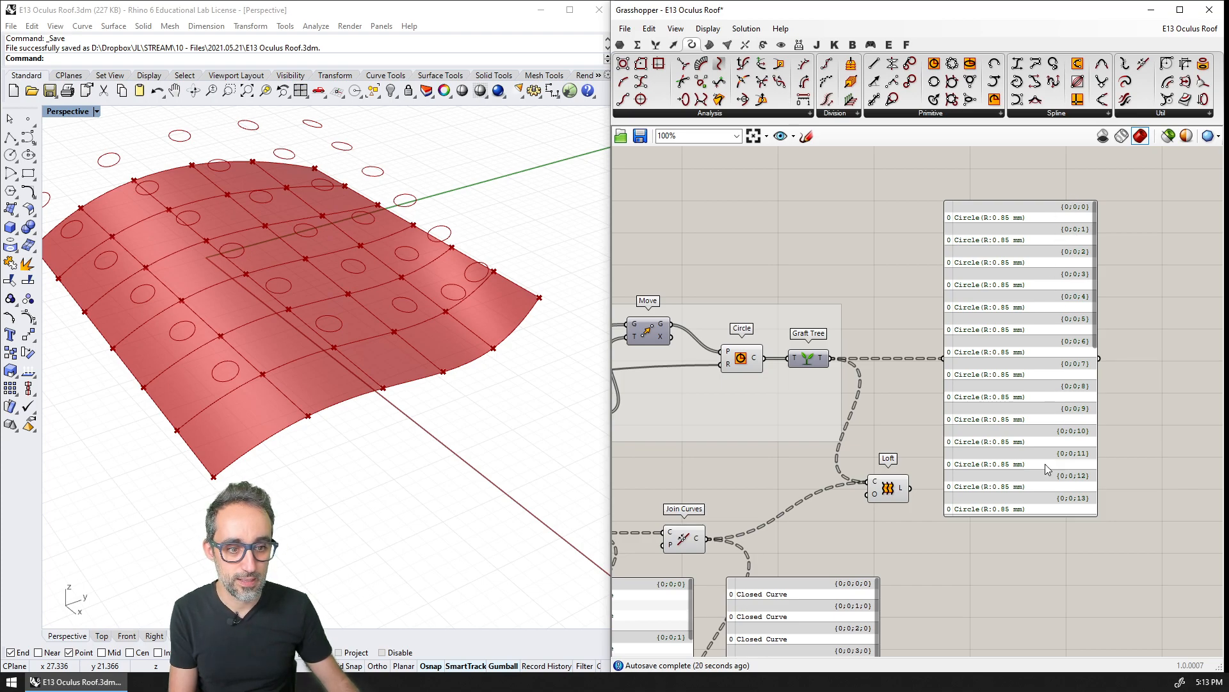
{"action": "right_click_drag", "start_coordinate": [1016, 564], "coordinate": [1032, 280]}
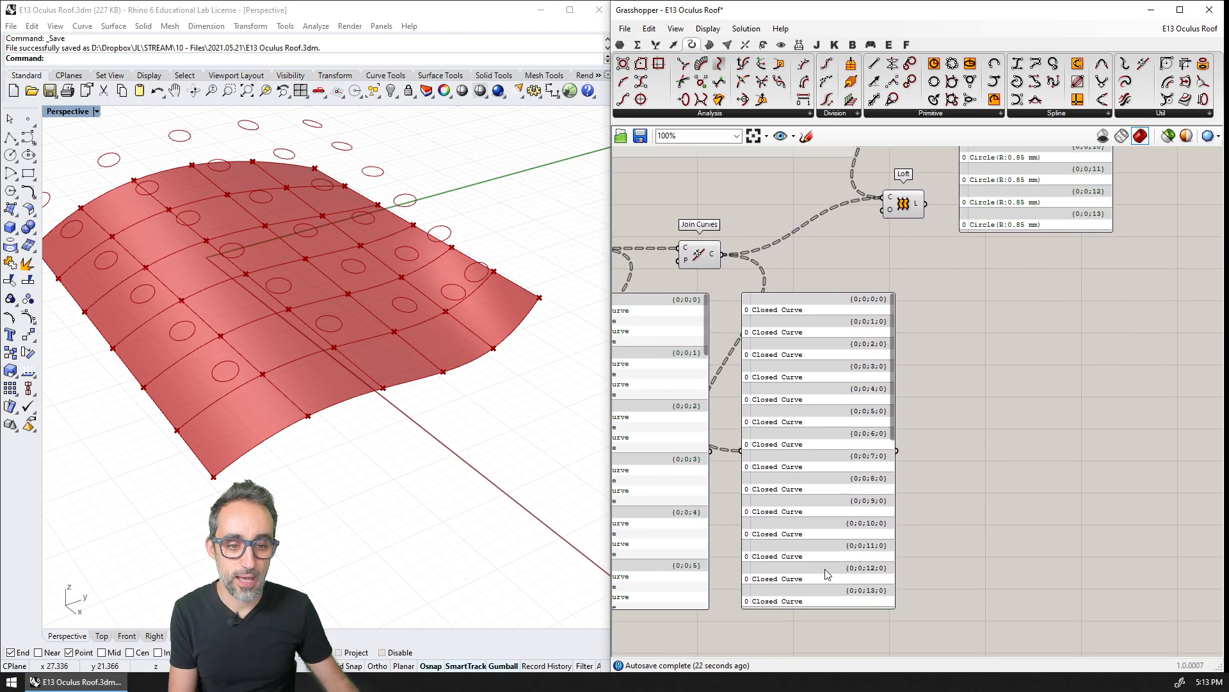
{"action": "scroll", "coordinate": [824, 575], "scroll_direction": "up", "scroll_amount": 1}
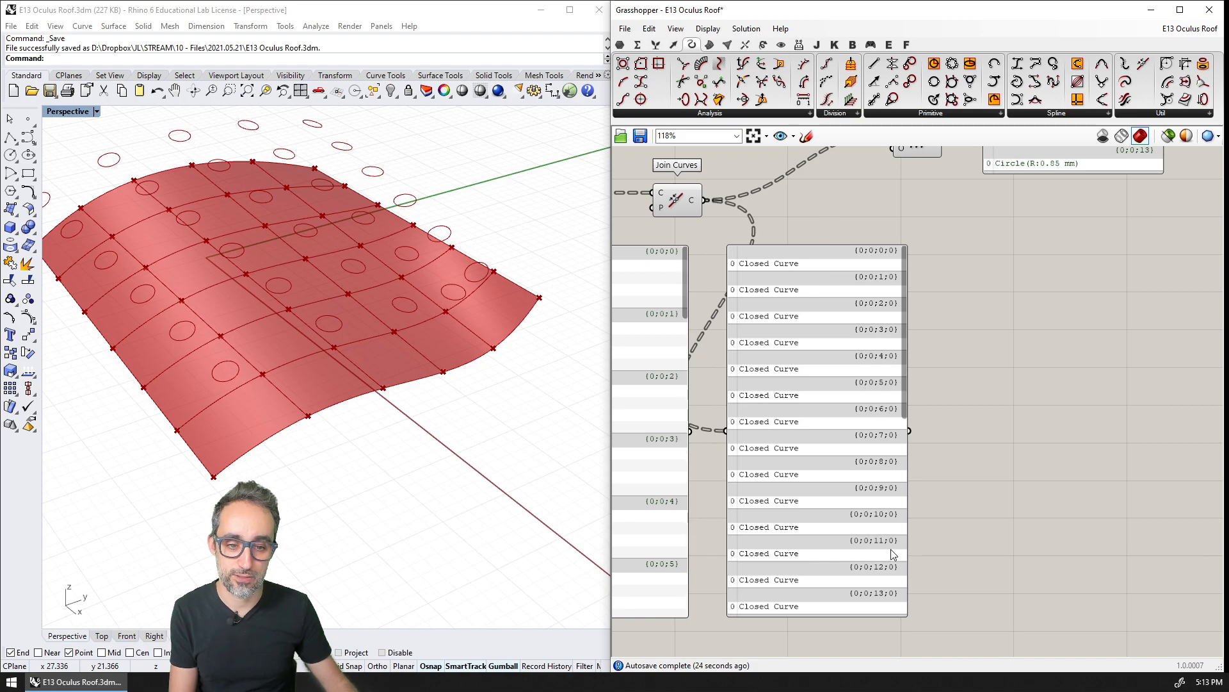
{"action": "right_click_drag", "start_coordinate": [871, 234], "coordinate": [849, 486]}
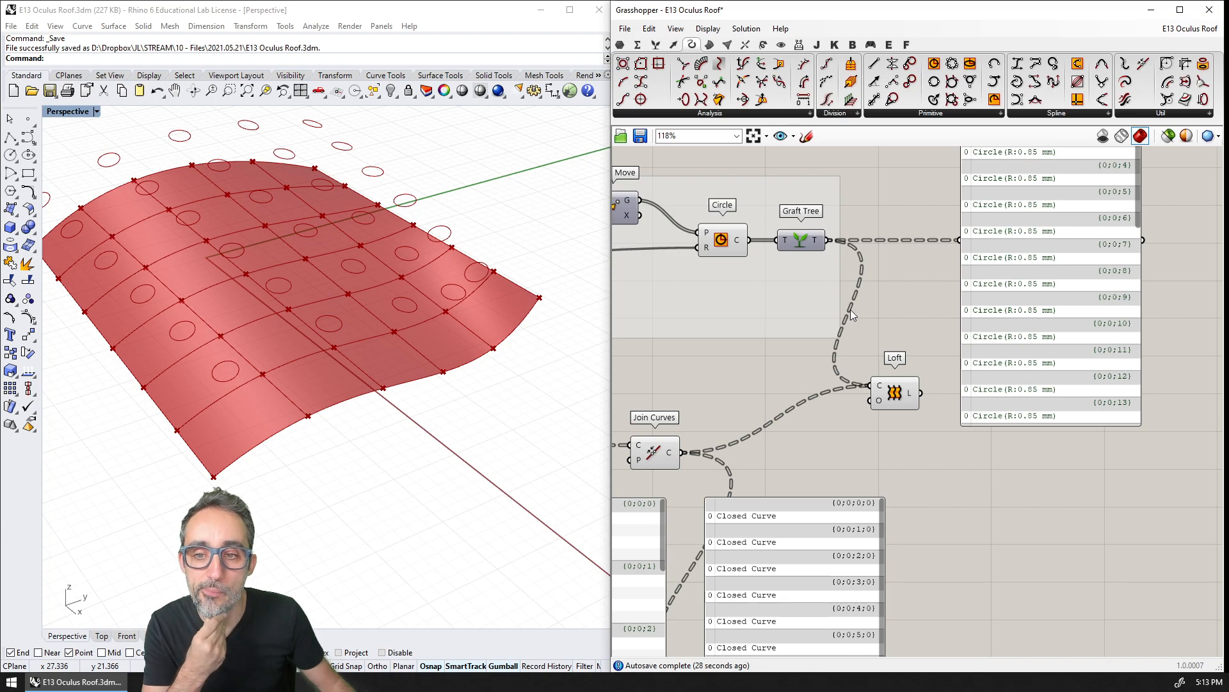
{"action": "mouse_move", "coordinate": [815, 430]}
{"action": "right_mouse_down"}
{"action": "mouse_move", "coordinate": [854, 363]}
{"action": "mouse_move", "coordinate": [830, 434]}
{"action": "right_mouse_up"}
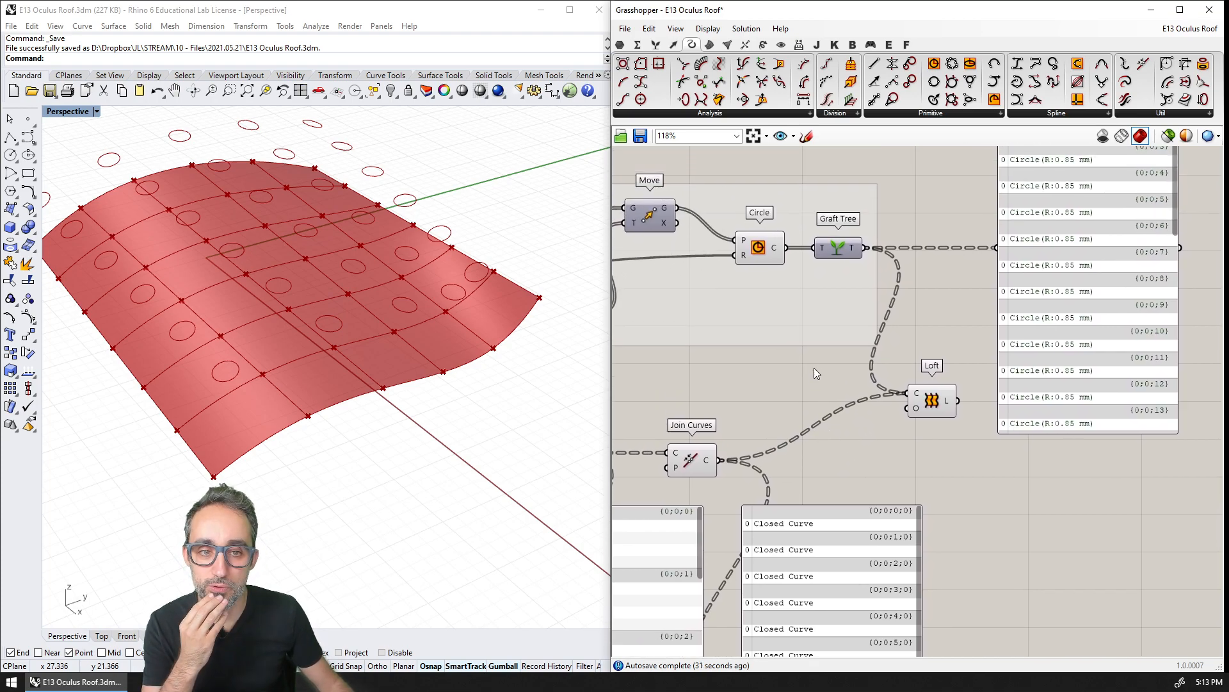
Insert a Flatten Tree component between Circle's C output and Graft Tree.
{"action": "left_click", "coordinate": [774, 257]}
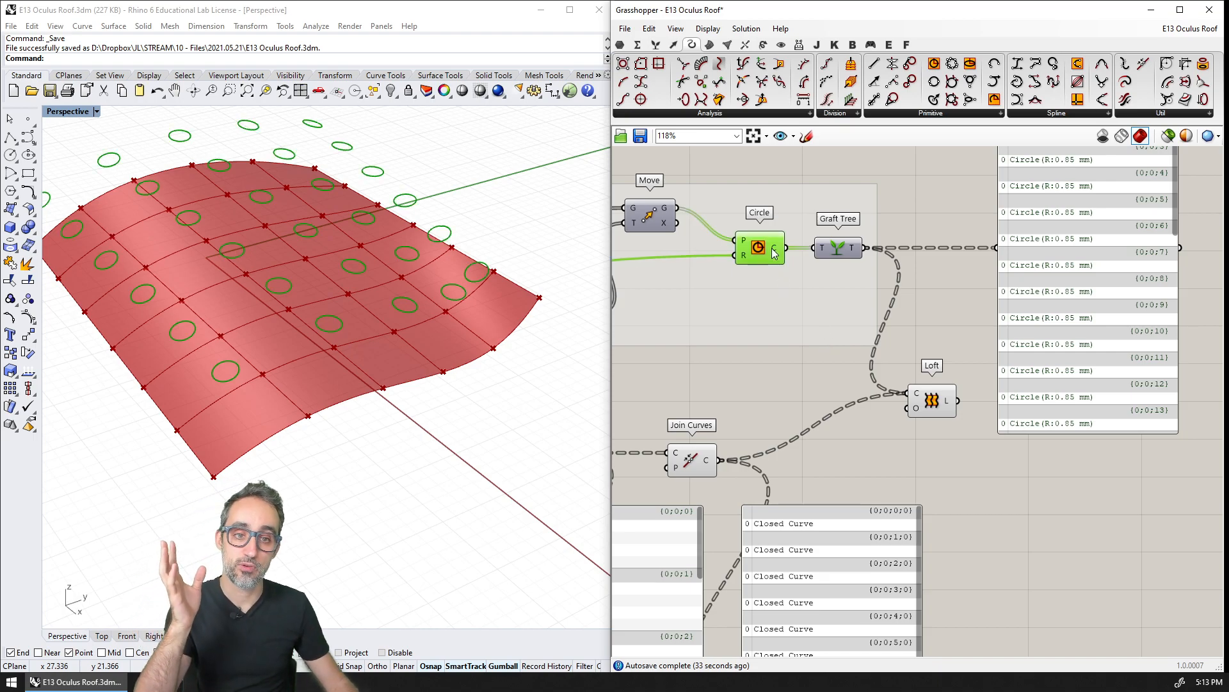
{"action": "left_click_drag", "start_coordinate": [838, 248], "coordinate": [895, 248]}
{"action": "right_click_drag", "start_coordinate": [845, 190], "coordinate": [828, 259]}
{"action": "double_click", "coordinate": [829, 256]}
{"action": "type", "text": "flatt"}
{"action": "key", "text": "Return"}
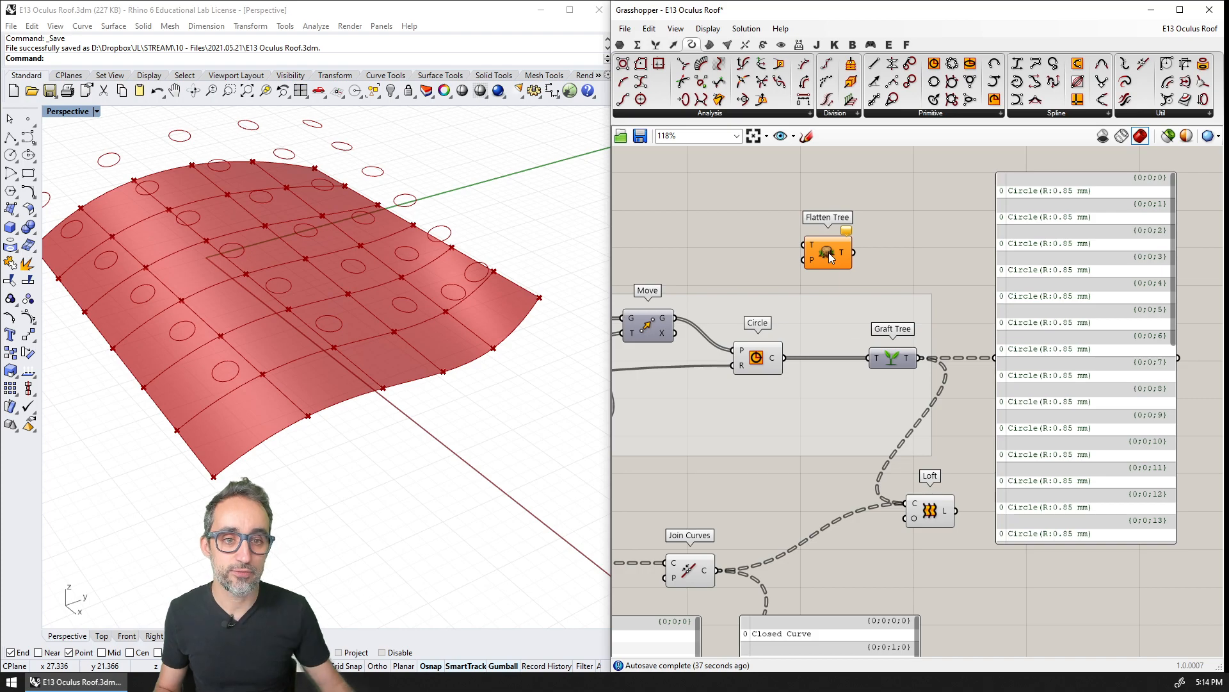
{"action": "mouse_move", "coordinate": [784, 358]}
{"action": "left_mouse_down"}
{"action": "mouse_move", "coordinate": [804, 245]}
{"action": "mouse_move", "coordinate": [995, 357]}
{"action": "left_mouse_up"}
{"action": "left_click_drag", "start_coordinate": [854, 253], "coordinate": [995, 358]}
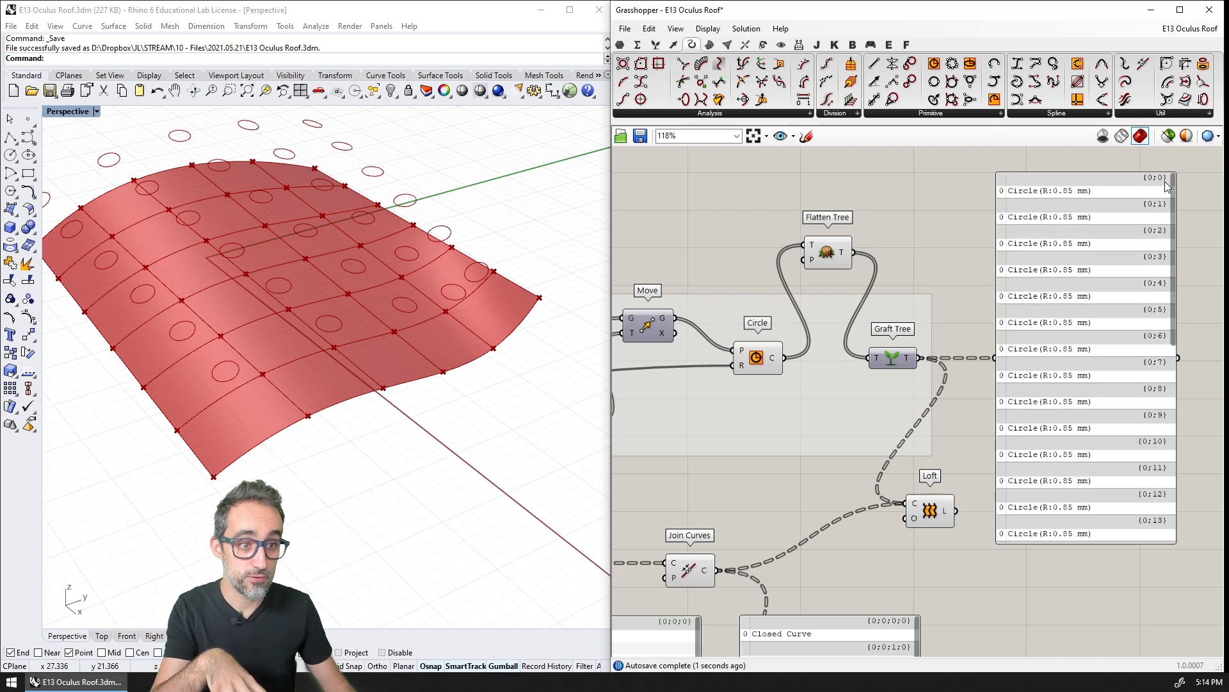
Add a Flatten Tree after Join Curves and feed it into the joined-curve Panel.
{"action": "right_click_drag", "start_coordinate": [975, 424], "coordinate": [965, 296]}
{"action": "double_click", "coordinate": [798, 449]}
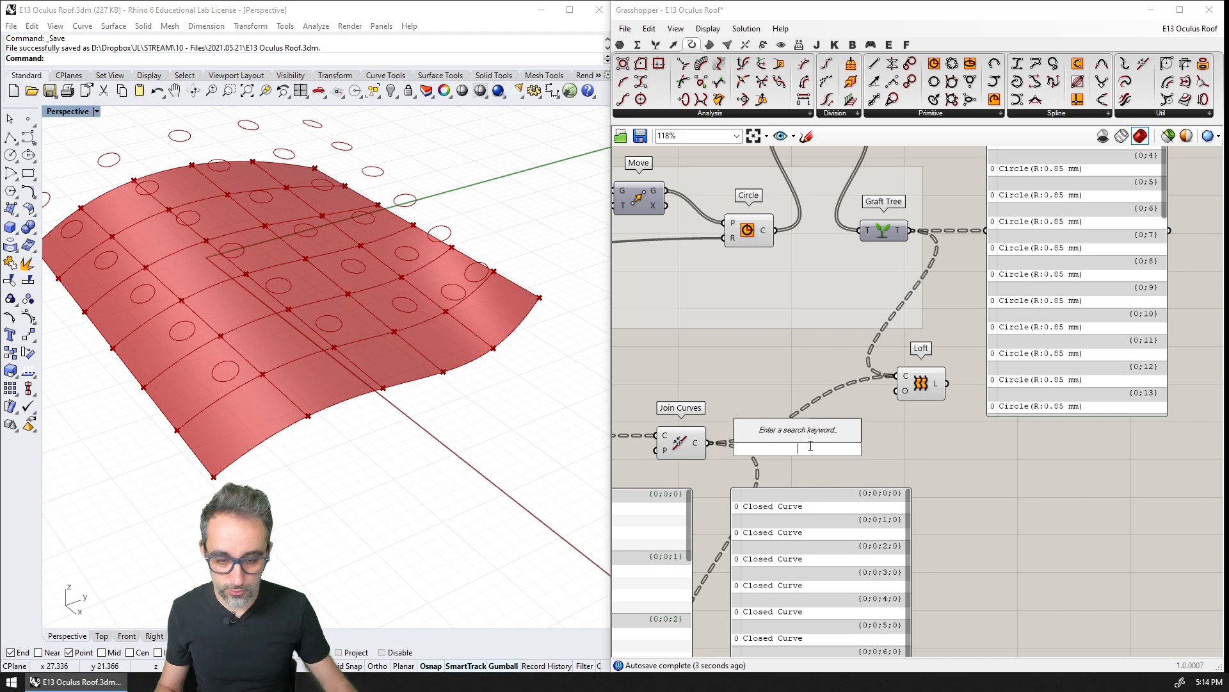
{"action": "type", "text": "flatten"}
{"action": "key", "text": "Return"}
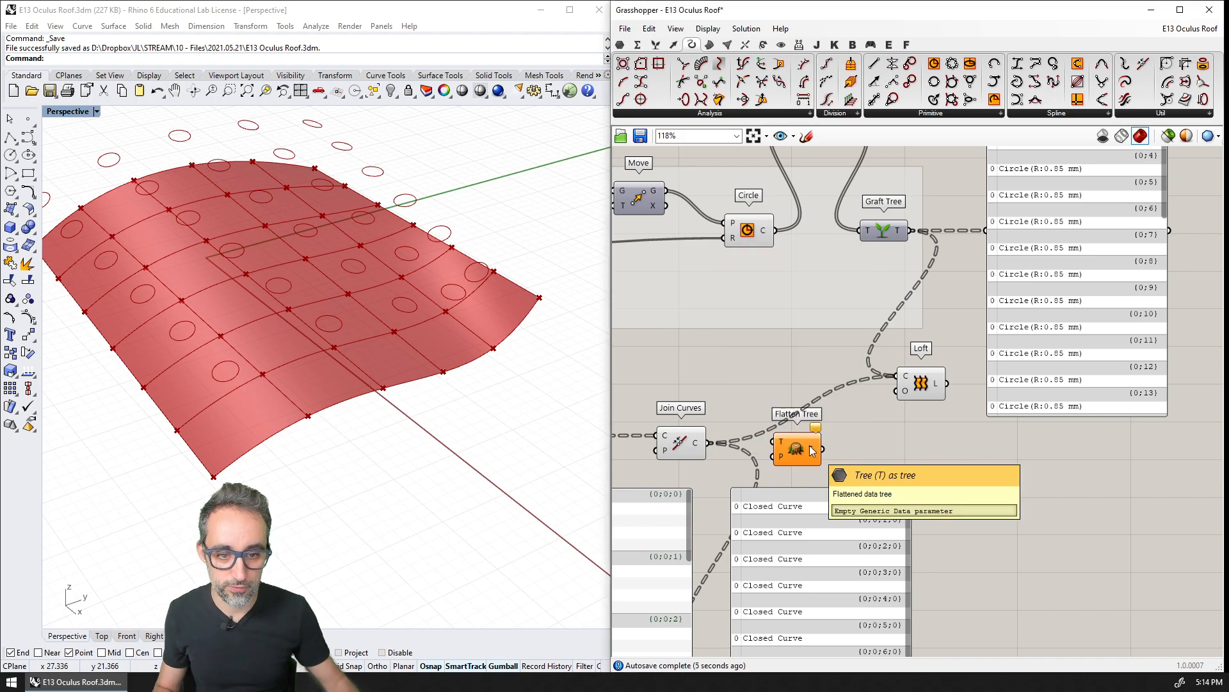
{"action": "right_click_drag", "start_coordinate": [807, 445], "coordinate": [812, 327]}
{"action": "left_click_drag", "start_coordinate": [718, 327], "coordinate": [734, 555]}
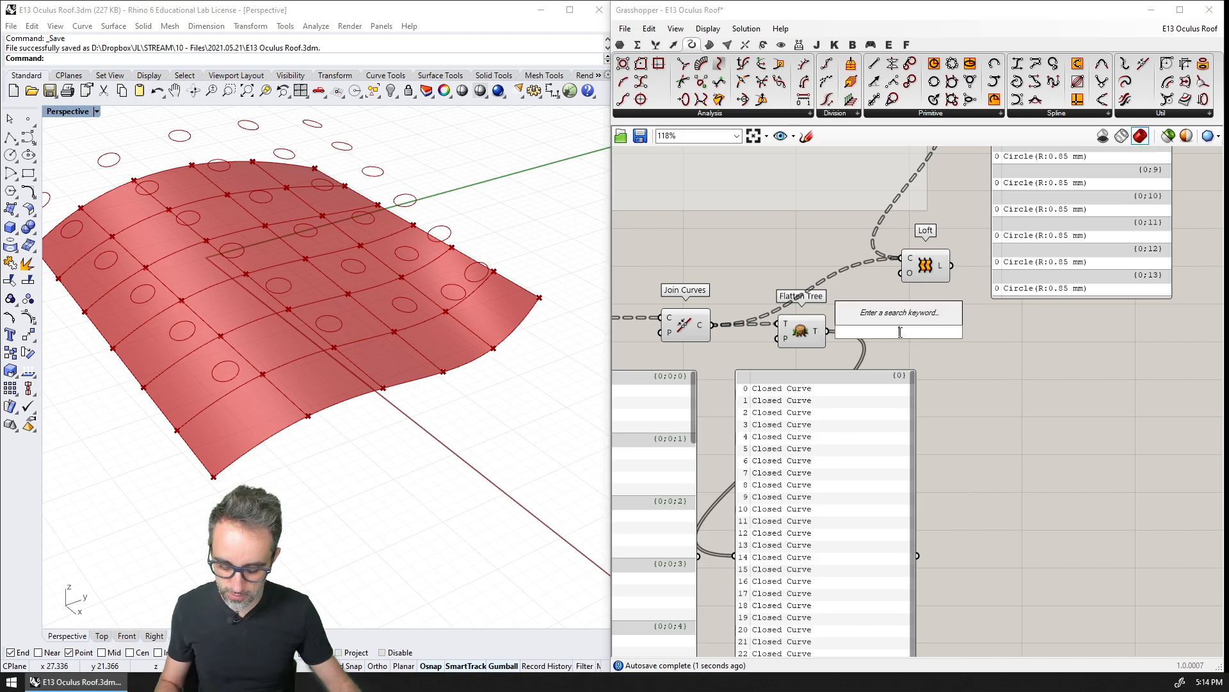
Add a Graft Tree after the lower Flatten Tree and connect its output to the joined-curve Panel.
{"action": "double_click", "coordinate": [901, 333]}
{"action": "type", "text": "graft"}
{"action": "key", "text": "Return"}
{"action": "left_click_drag", "start_coordinate": [828, 331], "coordinate": [735, 554]}
Place the joined-curve Panel beside the circle Panel and shift the Loft component to make room.
{"action": "right_click_drag", "start_coordinate": [784, 525], "coordinate": [714, 612]}
{"action": "left_click_drag", "start_coordinate": [745, 583], "coordinate": [1073, 426]}
{"action": "right_click_drag", "start_coordinate": [1074, 428], "coordinate": [979, 565]}
{"action": "left_click_drag", "start_coordinate": [981, 567], "coordinate": [1116, 273]}
{"action": "right_click_drag", "start_coordinate": [1115, 274], "coordinate": [1224, 236]}
{"action": "left_click_drag", "start_coordinate": [920, 450], "coordinate": [961, 426]}
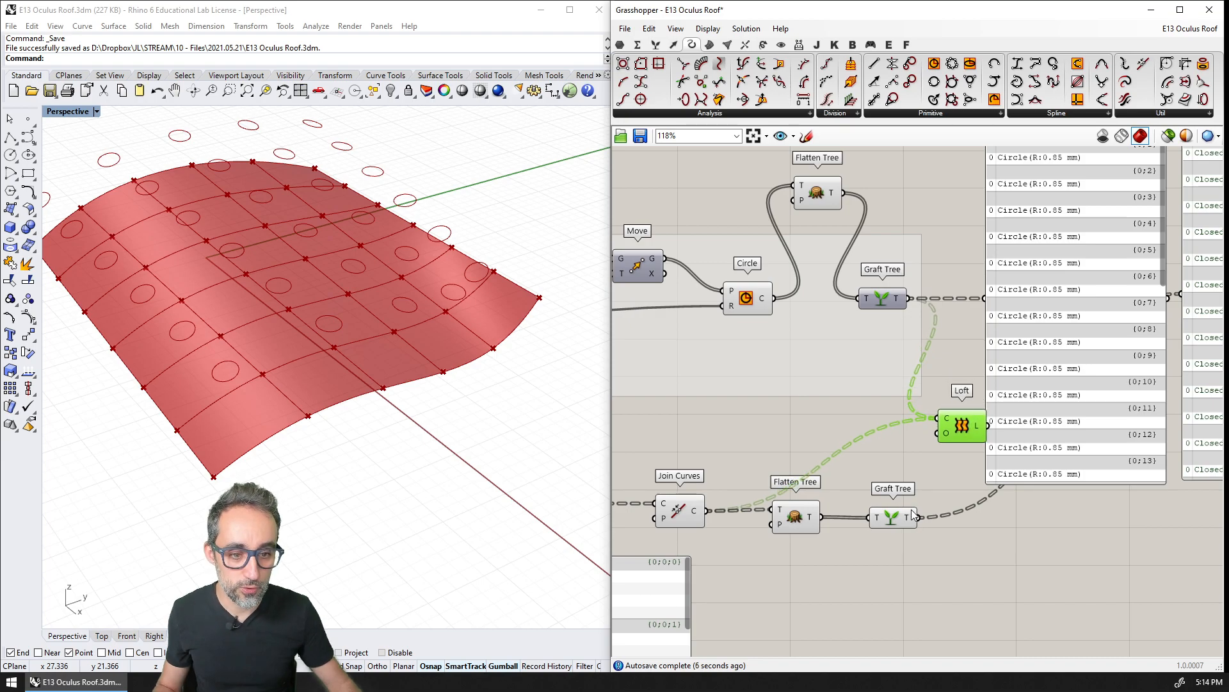
Replace the Loft's C inputs with the outputs of both Graft Tree components.
{"action": "left_click_drag", "start_coordinate": [908, 299], "coordinate": [938, 419]}
{"action": "left_click_drag", "start_coordinate": [920, 518], "coordinate": [935, 418], "text": "shift"}
{"action": "right_click_drag", "start_coordinate": [376, 289], "coordinate": [392, 358]}
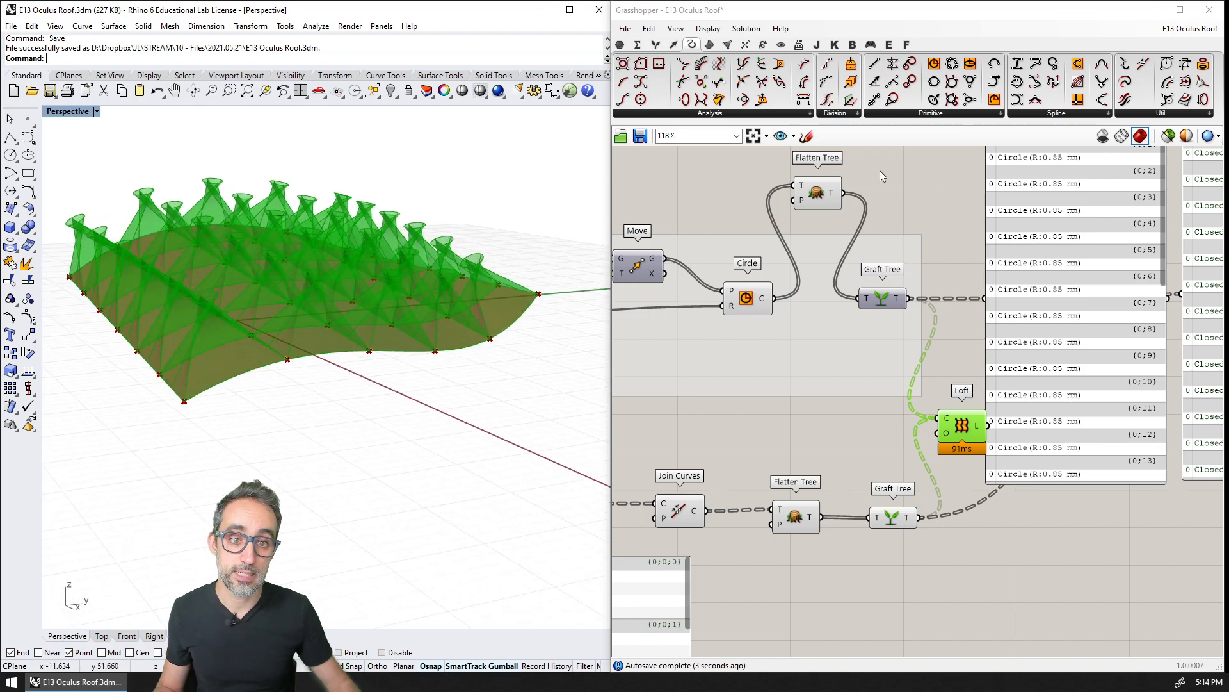
Arrange the upper Flatten Tree and Graft Tree in line after Circle.
{"action": "left_click", "coordinate": [816, 192]}
{"action": "left_click_drag", "start_coordinate": [816, 192], "coordinate": [925, 313]}
{"action": "left_click_drag", "start_coordinate": [831, 306], "coordinate": [861, 306]}
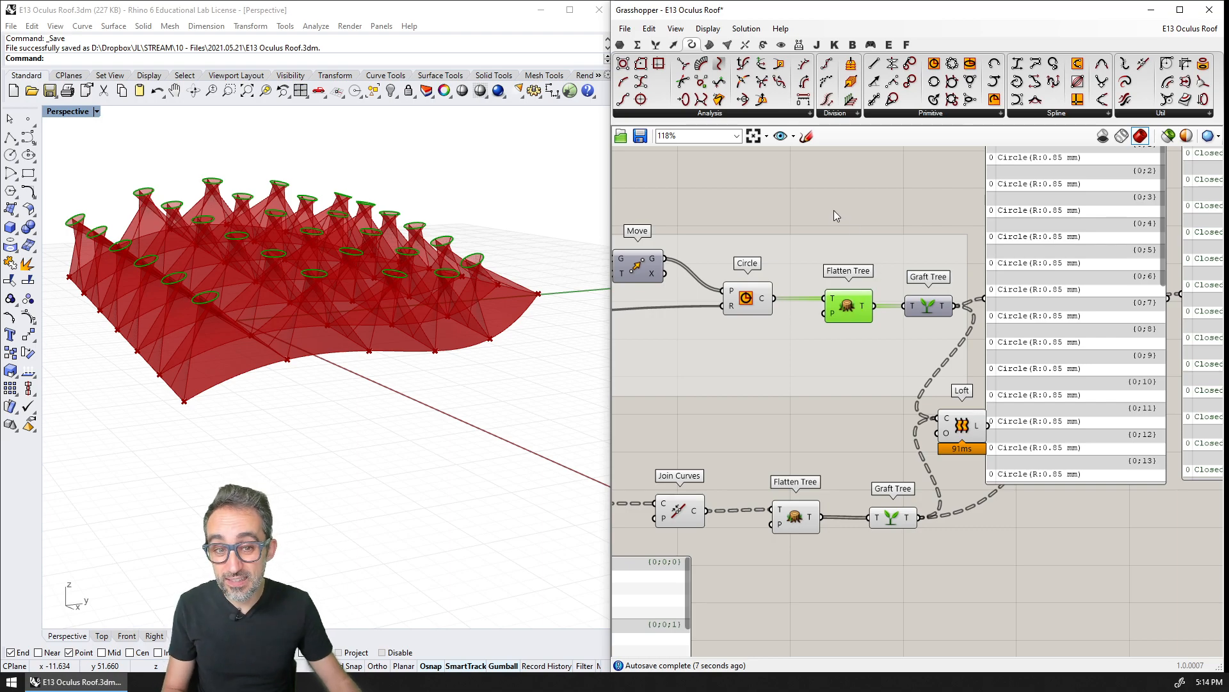
Delete both Flatten Tree components and reconnect Circle's C output directly to its Graft Tree.
{"action": "left_click_drag", "start_coordinate": [799, 211], "coordinate": [867, 354]}
{"action": "key", "text": "Delete"}
{"action": "left_click_drag", "start_coordinate": [774, 298], "coordinate": [908, 306]}
{"action": "left_click", "coordinate": [794, 515]}
{"action": "key", "text": "Delete"}
Pull the upper Graft Tree closer to Circle and return the empty joined-curve Panel to below Join Curves.
{"action": "right_click_drag", "start_coordinate": [1012, 379], "coordinate": [1020, 325]}
{"action": "left_click_drag", "start_coordinate": [949, 254], "coordinate": [891, 246]}
{"action": "left_click_drag", "start_coordinate": [1053, 258], "coordinate": [810, 684]}
{"action": "left_click_drag", "start_coordinate": [851, 516], "coordinate": [1063, 265]}
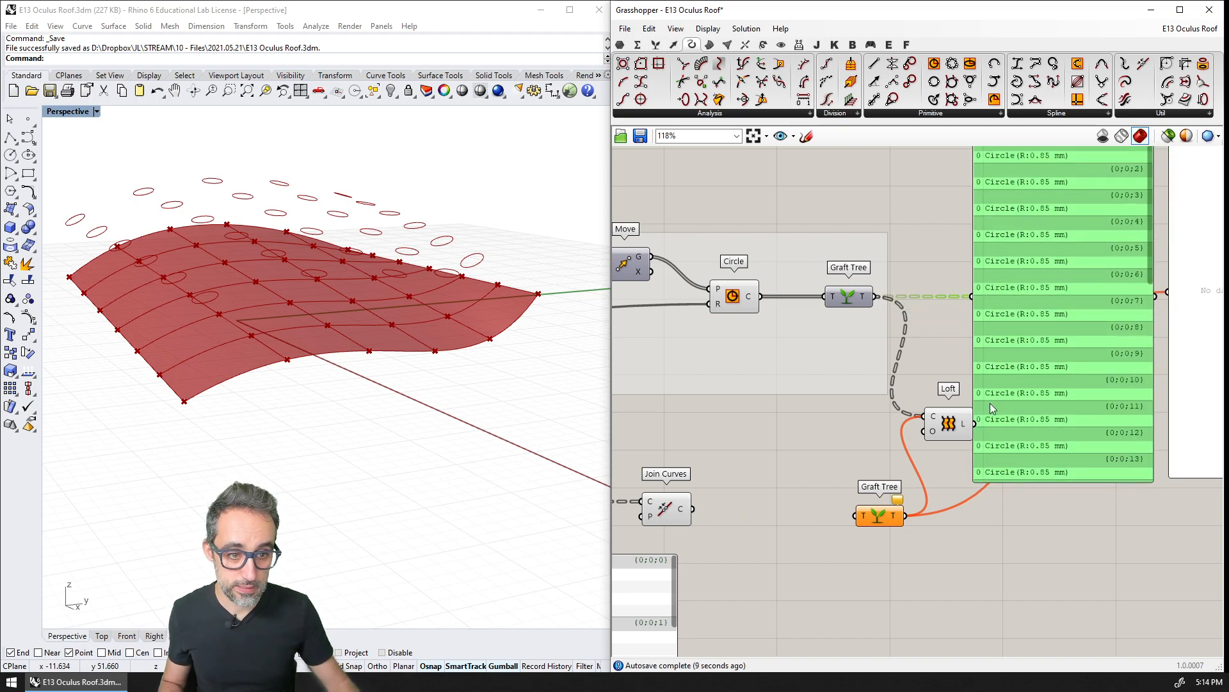
{"action": "right_click_drag", "start_coordinate": [975, 417], "coordinate": [927, 396]}
{"action": "scroll", "coordinate": [946, 377], "scroll_direction": "down", "scroll_amount": 2}
{"action": "left_click_drag", "start_coordinate": [1132, 312], "coordinate": [798, 597]}
{"action": "scroll", "coordinate": [727, 448], "scroll_direction": "up", "scroll_amount": 2}
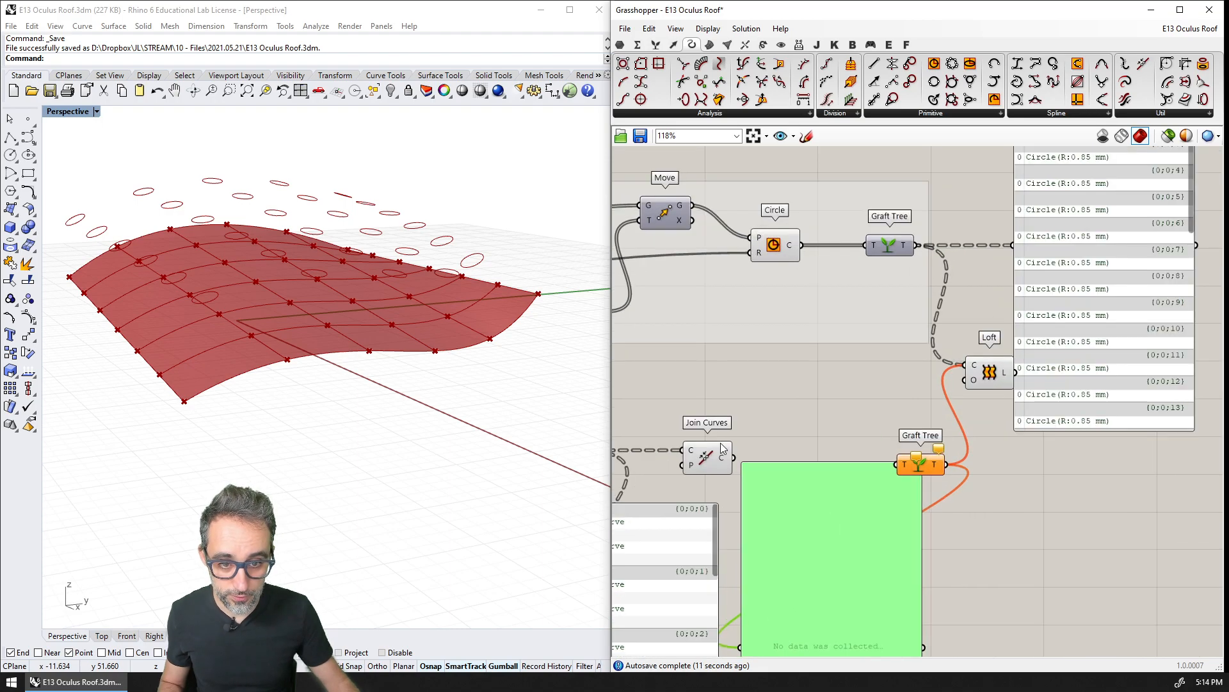
Connect Join Curves' C output to its Panel and delete the unconnected lower Graft Tree.
{"action": "left_click_drag", "start_coordinate": [735, 457], "coordinate": [832, 563]}
{"action": "left_click_drag", "start_coordinate": [933, 468], "coordinate": [1001, 498]}
{"action": "key", "text": "Delete"}
{"action": "right_click_drag", "start_coordinate": [959, 468], "coordinate": [949, 453]}
{"action": "left_click_drag", "start_coordinate": [864, 500], "coordinate": [895, 458]}
{"action": "left_click", "coordinate": [732, 422]}
Apply Simplify to the C output of Join Curves.
{"action": "scroll", "coordinate": [749, 450], "scroll_direction": "up", "scroll_amount": 3}
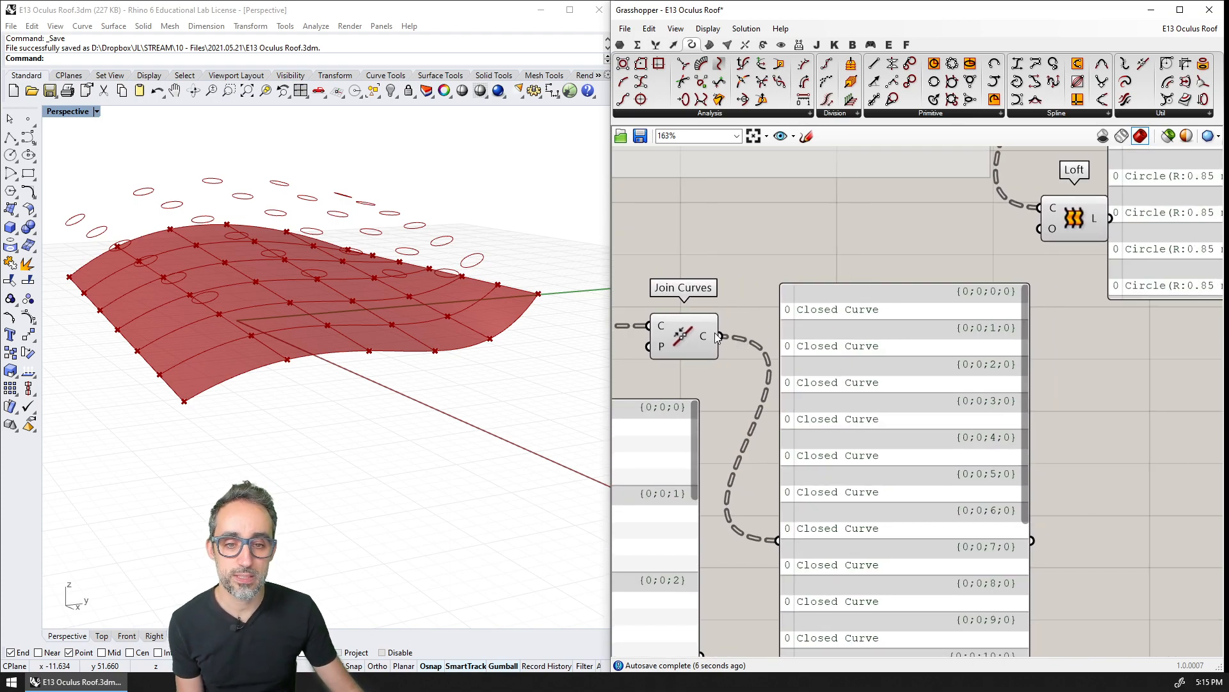
{"action": "right_click", "coordinate": [710, 339]}
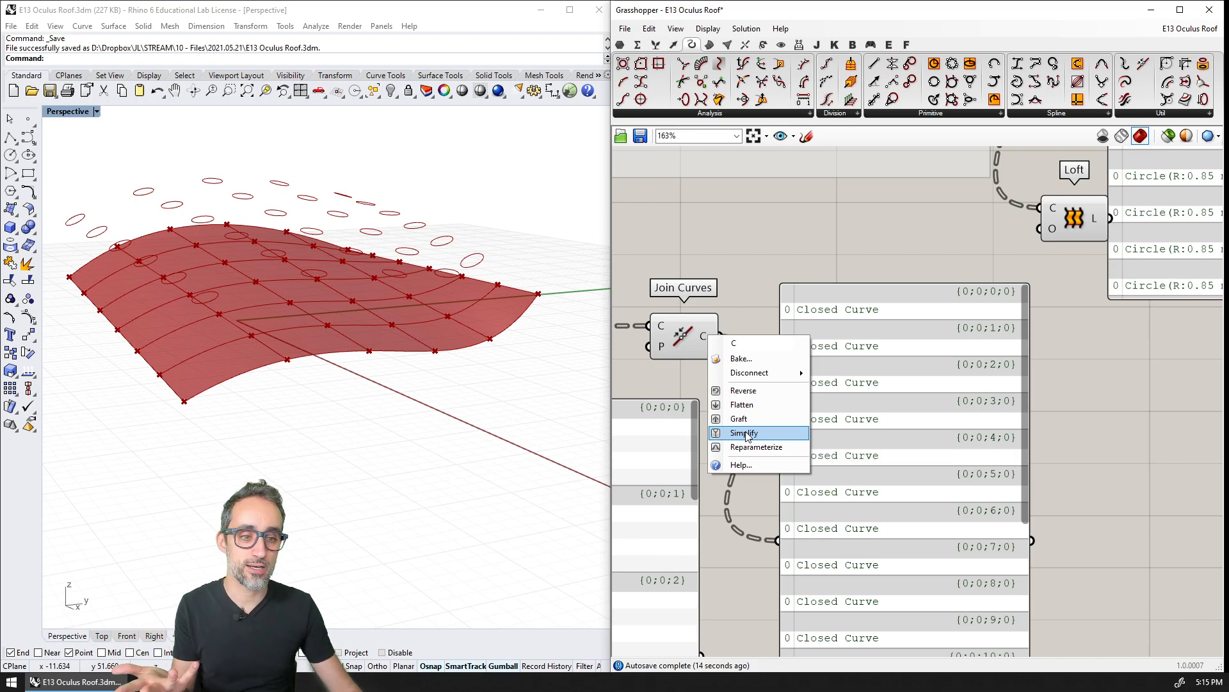
{"action": "right_click_drag", "start_coordinate": [1089, 432], "coordinate": [1031, 398]}
{"action": "scroll", "coordinate": [1031, 398], "scroll_direction": "down", "scroll_amount": 1}
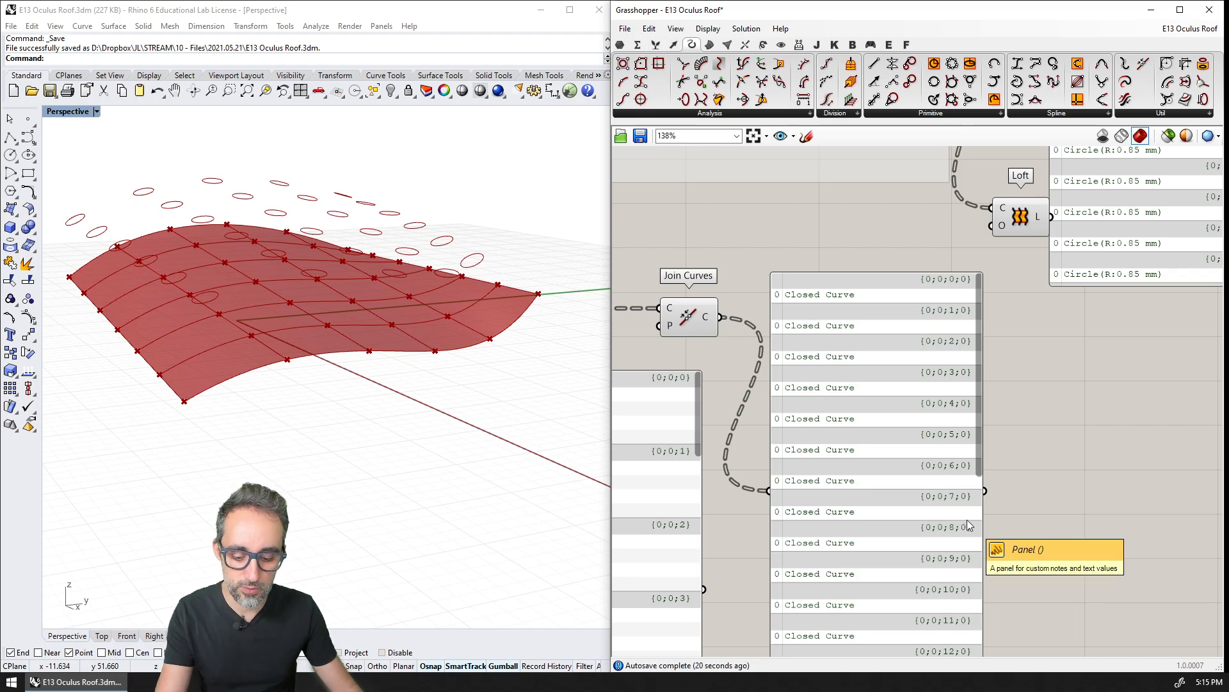
{"action": "right_click", "coordinate": [709, 321]}
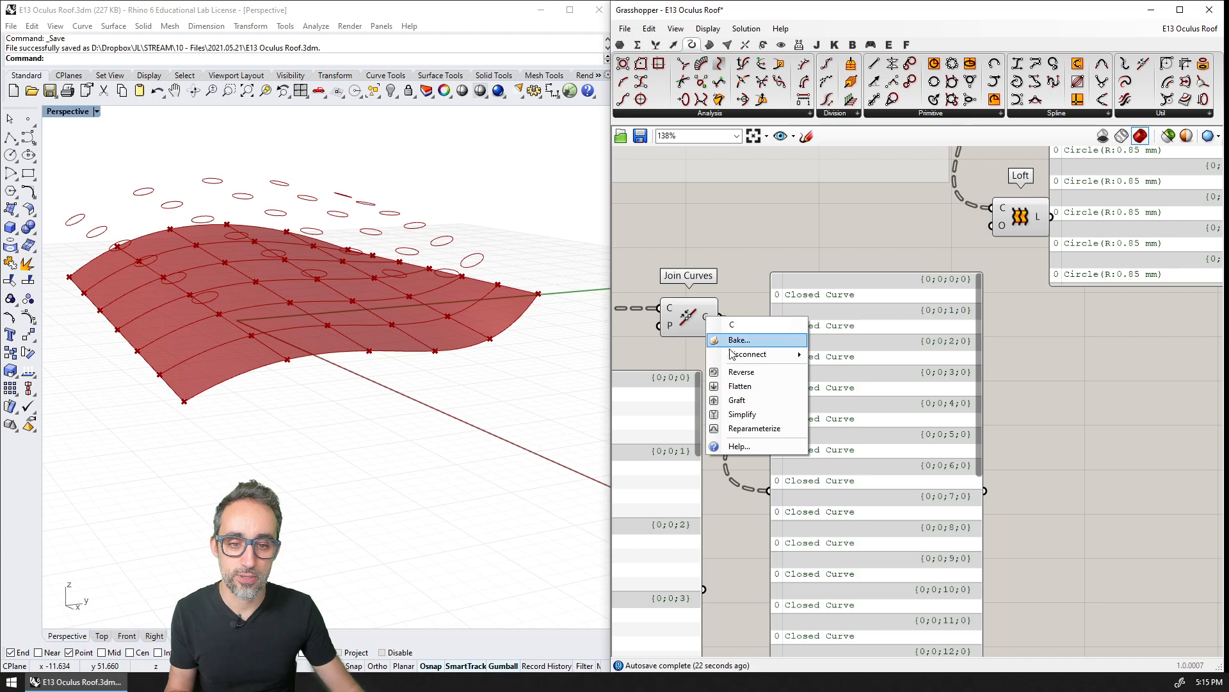
{"action": "left_click", "coordinate": [750, 419]}
{"action": "right_click_drag", "start_coordinate": [1018, 422], "coordinate": [992, 382]}
{"action": "scroll", "coordinate": [990, 370], "scroll_direction": "down", "scroll_amount": 1}
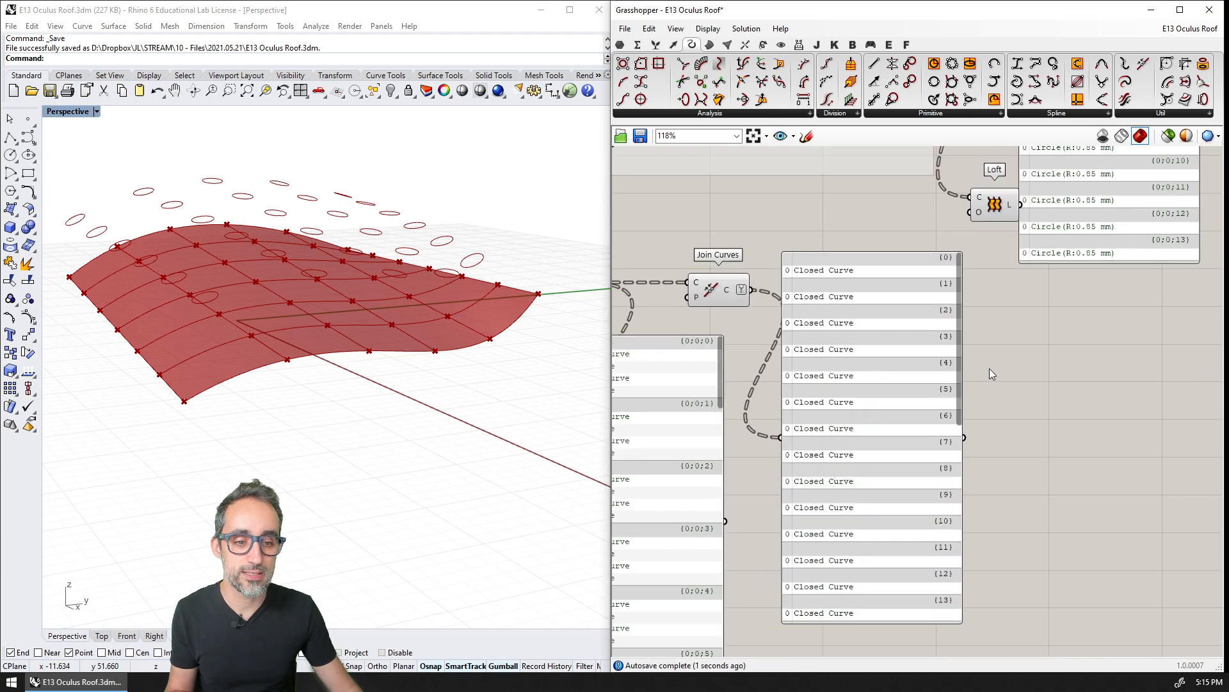
Apply Simplify to the T output of Graft Tree that carries the circles.
{"action": "scroll", "coordinate": [989, 370], "scroll_direction": "up", "scroll_amount": 1}
{"action": "left_click_drag", "start_coordinate": [953, 249], "coordinate": [979, 218]}
{"action": "right_click_drag", "start_coordinate": [991, 389], "coordinate": [977, 326]}
{"action": "left_click_drag", "start_coordinate": [941, 371], "coordinate": [966, 255]}
{"action": "right_click_drag", "start_coordinate": [965, 254], "coordinate": [919, 550]}
{"action": "right_click_drag", "start_coordinate": [939, 339], "coordinate": [843, 452]}
{"action": "right_click", "coordinate": [733, 371]}
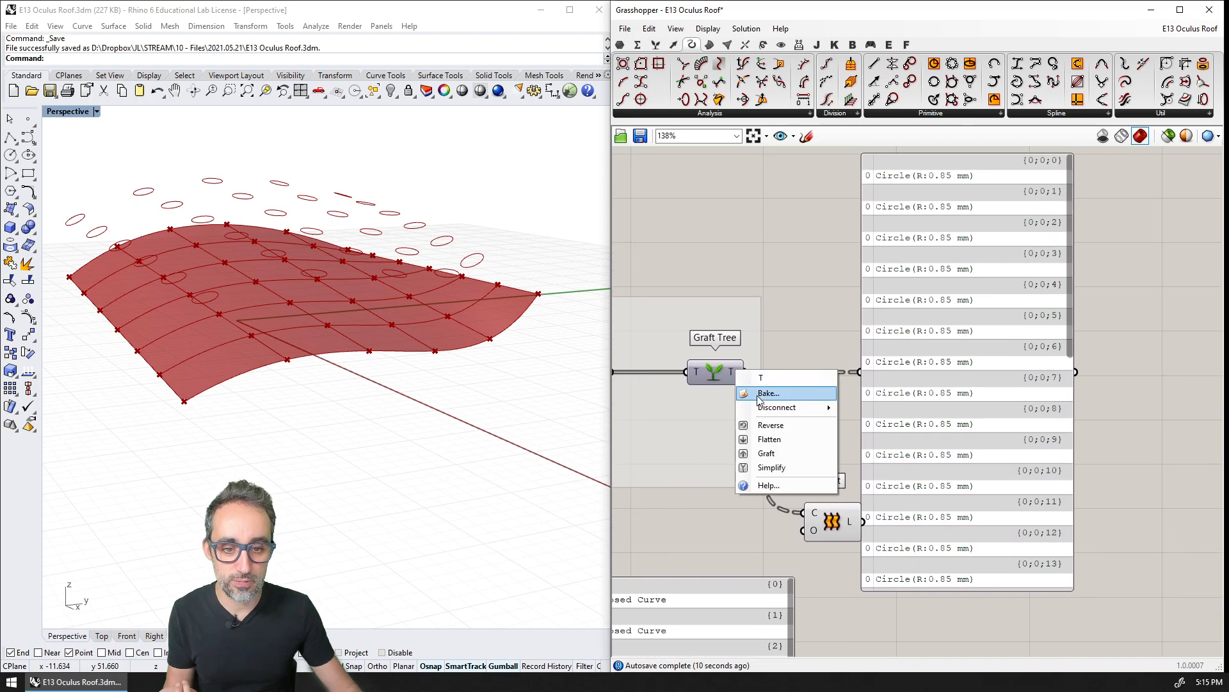
{"action": "left_click", "coordinate": [769, 467]}
Move the circle Panel away from the Loft and place the joined-curve Panel directly beneath it.
{"action": "left_click_drag", "start_coordinate": [1012, 376], "coordinate": [1070, 375]}
{"action": "scroll", "coordinate": [1069, 376], "scroll_direction": "down", "scroll_amount": 2}
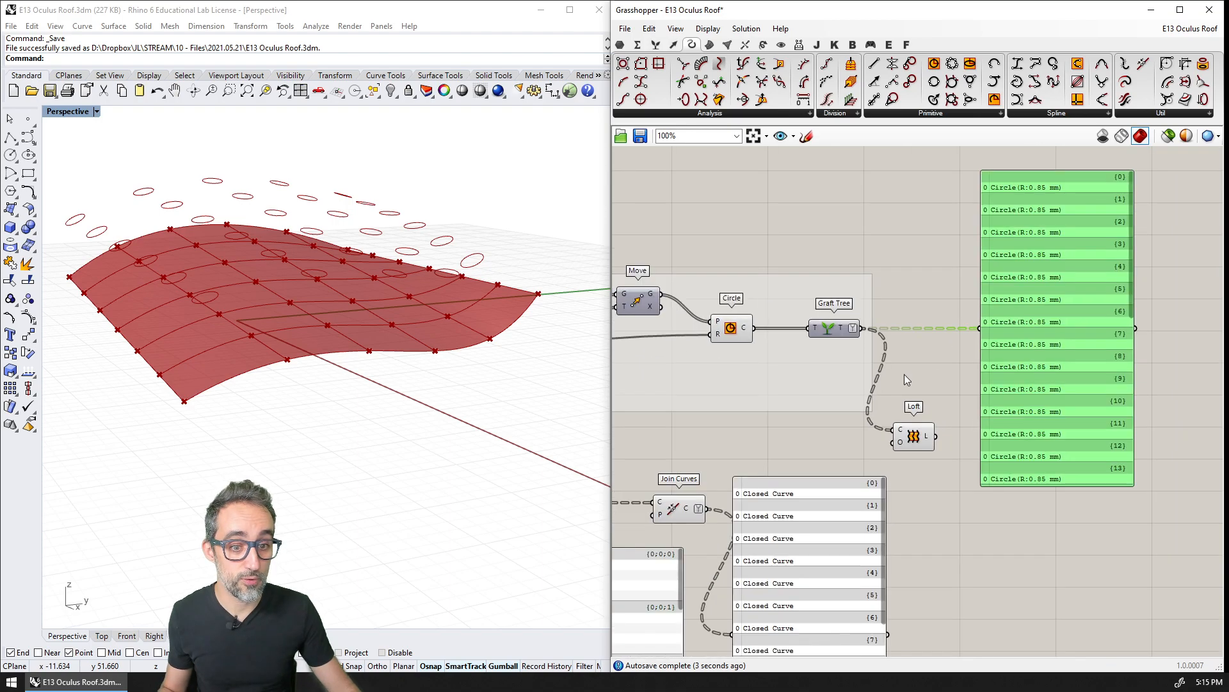
{"action": "left_click_drag", "start_coordinate": [856, 566], "coordinate": [1103, 582]}
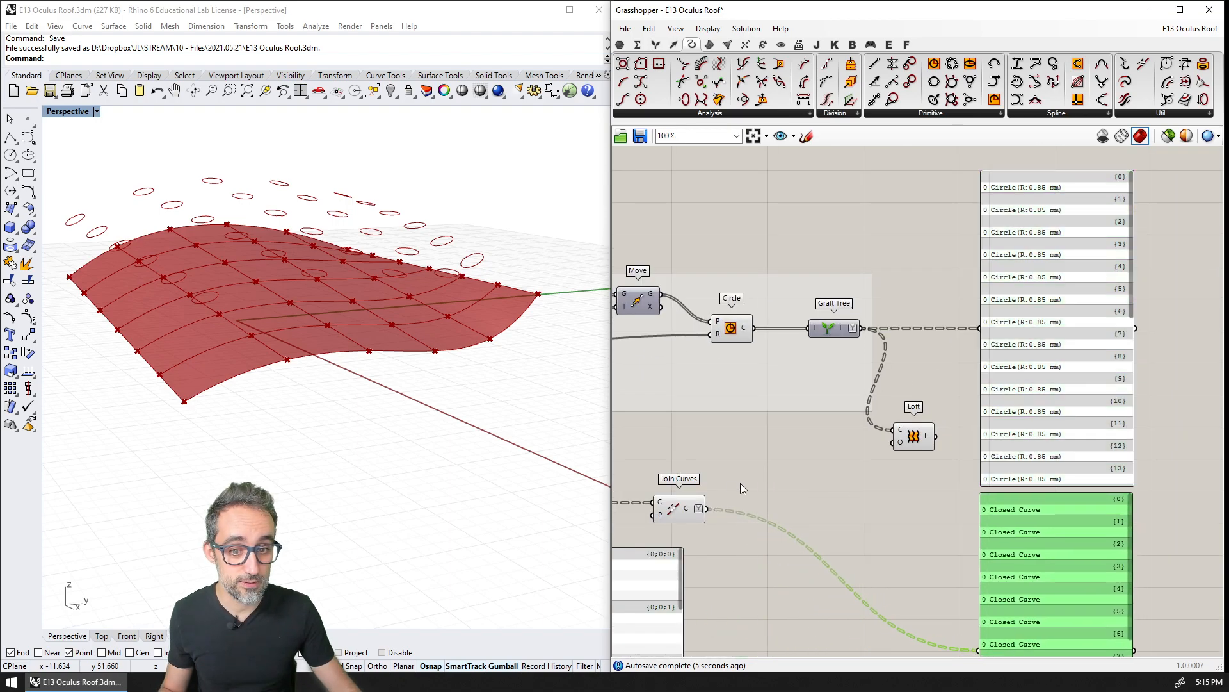
Add Join Curves' simplified C output to the Loft's C input alongside the circles.
{"action": "left_click_drag", "start_coordinate": [717, 507], "coordinate": [896, 429], "text": "shift"}
{"action": "right_click_drag", "start_coordinate": [538, 349], "coordinate": [323, 279]}
Turn off the preview of Deconstruct Brep, Join Curves and Isotrim.
{"action": "right_click_drag", "start_coordinate": [757, 338], "coordinate": [939, 343]}
{"action": "scroll", "coordinate": [938, 343], "scroll_direction": "down", "scroll_amount": 1}
{"action": "left_click_drag", "start_coordinate": [859, 458], "coordinate": [762, 500]}
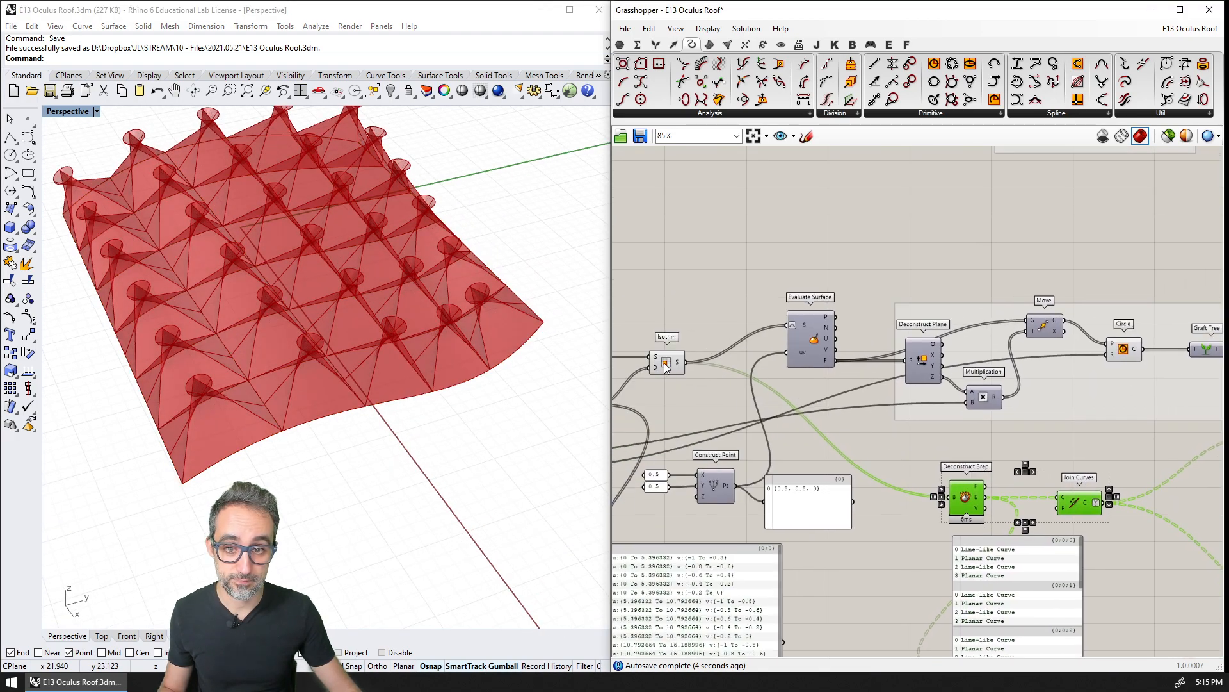
{"action": "left_click", "coordinate": [665, 366]}
{"action": "right_click_drag", "start_coordinate": [705, 401], "coordinate": [823, 364]}
{"action": "right_click_drag", "start_coordinate": [369, 351], "coordinate": [358, 407], "text": "shift"}
Copy the Loft, Loft Options and Toggle group from the first definition and place it near the second Loft.
{"action": "right_click_drag", "start_coordinate": [875, 320], "coordinate": [835, 442]}
{"action": "scroll", "coordinate": [836, 442], "scroll_direction": "down", "scroll_amount": 3}
{"action": "right_click_drag", "start_coordinate": [886, 383], "coordinate": [708, 482]}
{"action": "scroll", "coordinate": [819, 422], "scroll_direction": "up", "scroll_amount": 3}
{"action": "left_click_drag", "start_coordinate": [765, 447], "coordinate": [993, 296]}
{"action": "key", "text": "ctrl+c"}
{"action": "key", "text": "ctrl+v"}
{"action": "right_click_drag", "start_coordinate": [945, 411], "coordinate": [881, 166]}
{"action": "right_click_drag", "start_coordinate": [870, 225], "coordinate": [804, 244]}
{"action": "scroll", "coordinate": [802, 245], "scroll_direction": "down", "scroll_amount": 2}
{"action": "left_click_drag", "start_coordinate": [803, 188], "coordinate": [1063, 471]}
Delete the circle Panel and the joined-curve Panel.
{"action": "left_click", "coordinate": [1005, 394]}
{"action": "left_click", "coordinate": [985, 521], "text": "shift"}
{"action": "key", "text": "Delete"}
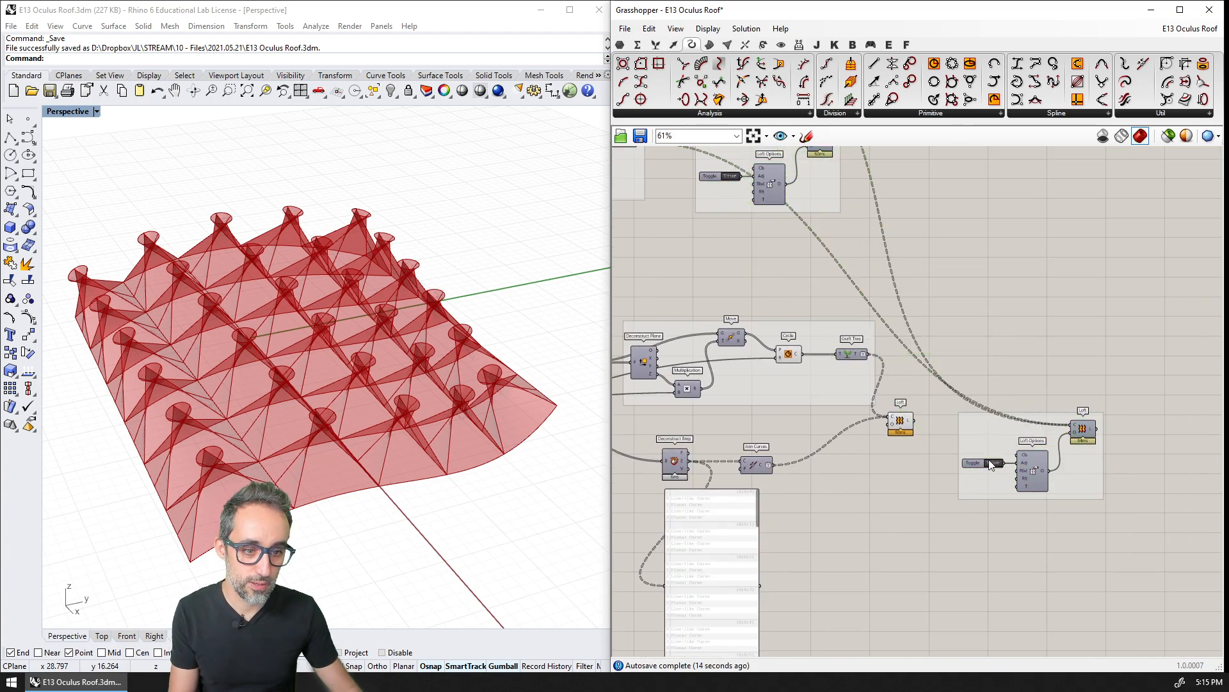
Place a copy of the Toggle and Loft Options just below the second definition's Loft.
{"action": "scroll", "coordinate": [985, 458], "scroll_direction": "up", "scroll_amount": 3}
{"action": "left_click_drag", "start_coordinate": [904, 417], "coordinate": [1105, 555]}
{"action": "key", "text": "ctrl+c"}
{"action": "key", "text": "ctrl+v"}
{"action": "left_click_drag", "start_coordinate": [1058, 480], "coordinate": [804, 514]}
Delete the leftover pasted components and connect Loft Options' O output to the second Loft's O input.
{"action": "left_click_drag", "start_coordinate": [1166, 592], "coordinate": [1143, 512]}
{"action": "key", "text": "Delete"}
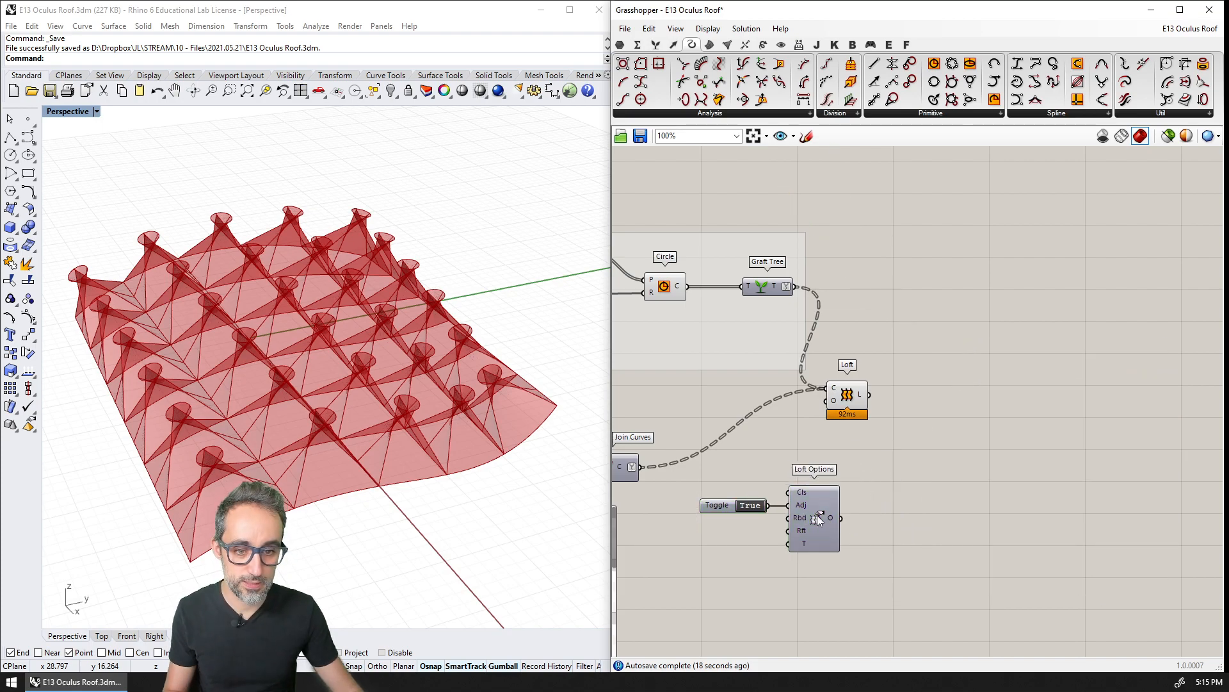
{"action": "left_click_drag", "start_coordinate": [825, 506], "coordinate": [826, 400]}
{"action": "right_click_drag", "start_coordinate": [497, 467], "coordinate": [421, 395]}
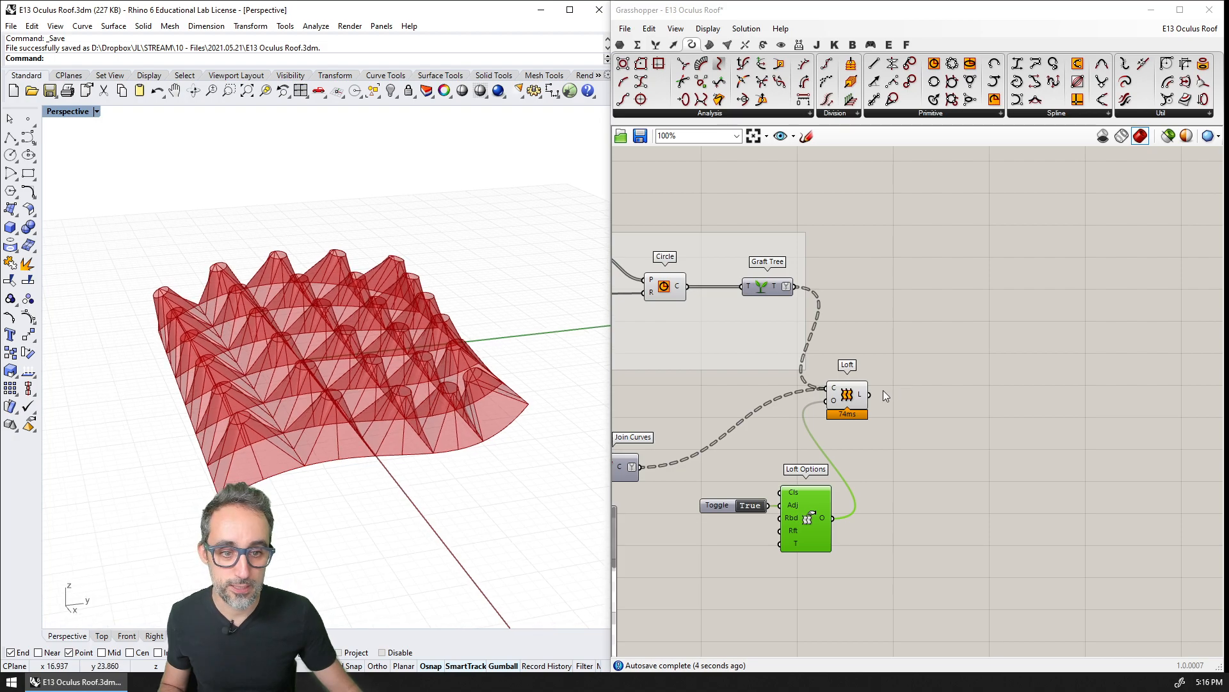
Bake the Loft's L output into the Rhino document.
{"action": "right_click", "coordinate": [864, 394]}
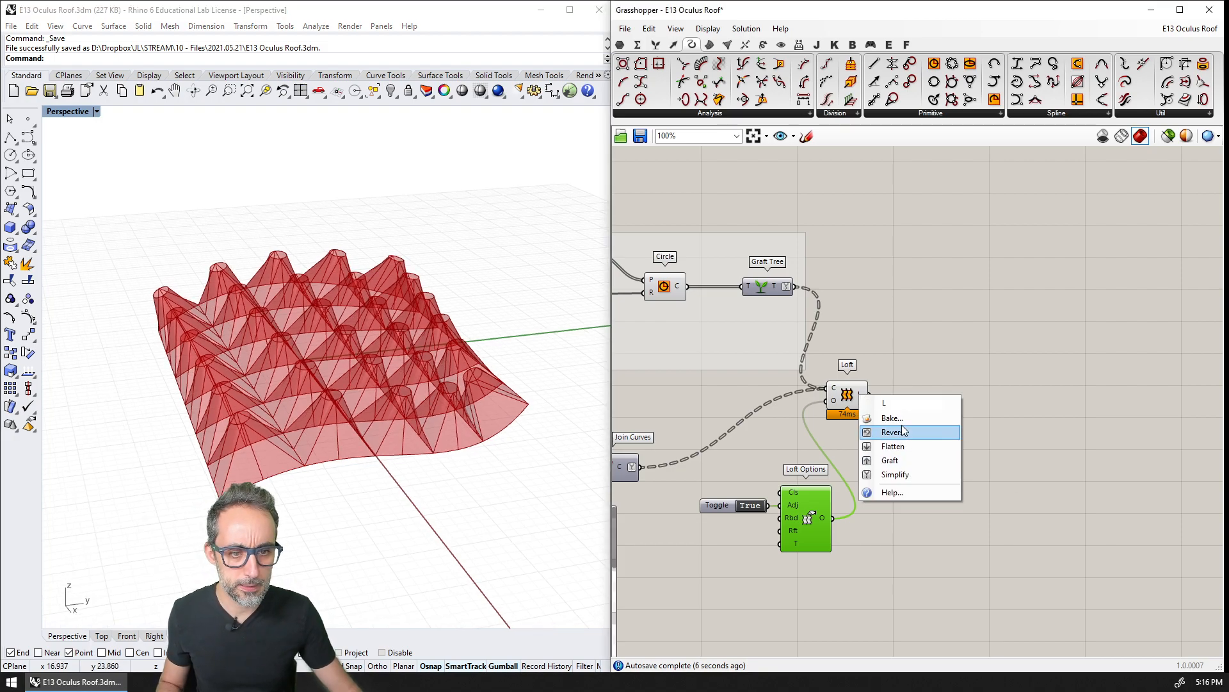
{"action": "left_click", "coordinate": [892, 417]}
{"action": "left_click", "coordinate": [909, 544]}
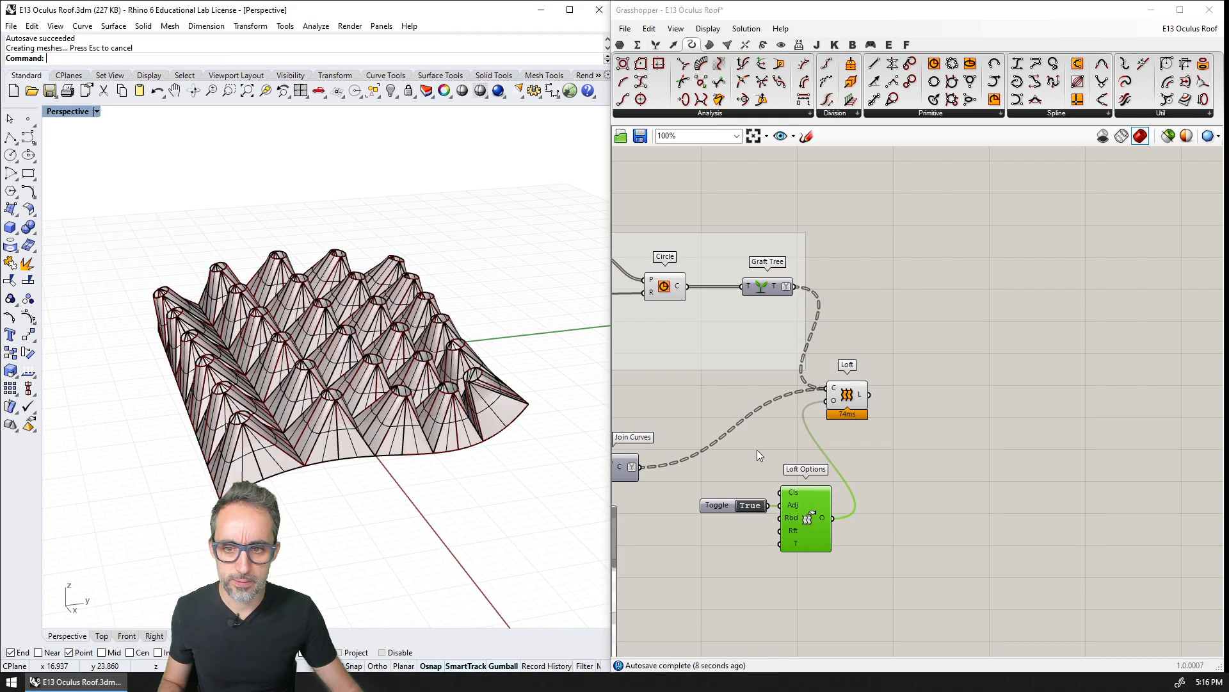
Switch the Perspective viewport to the Rendered display mode and inspect the baked roof.
{"action": "left_click", "coordinate": [71, 113]}
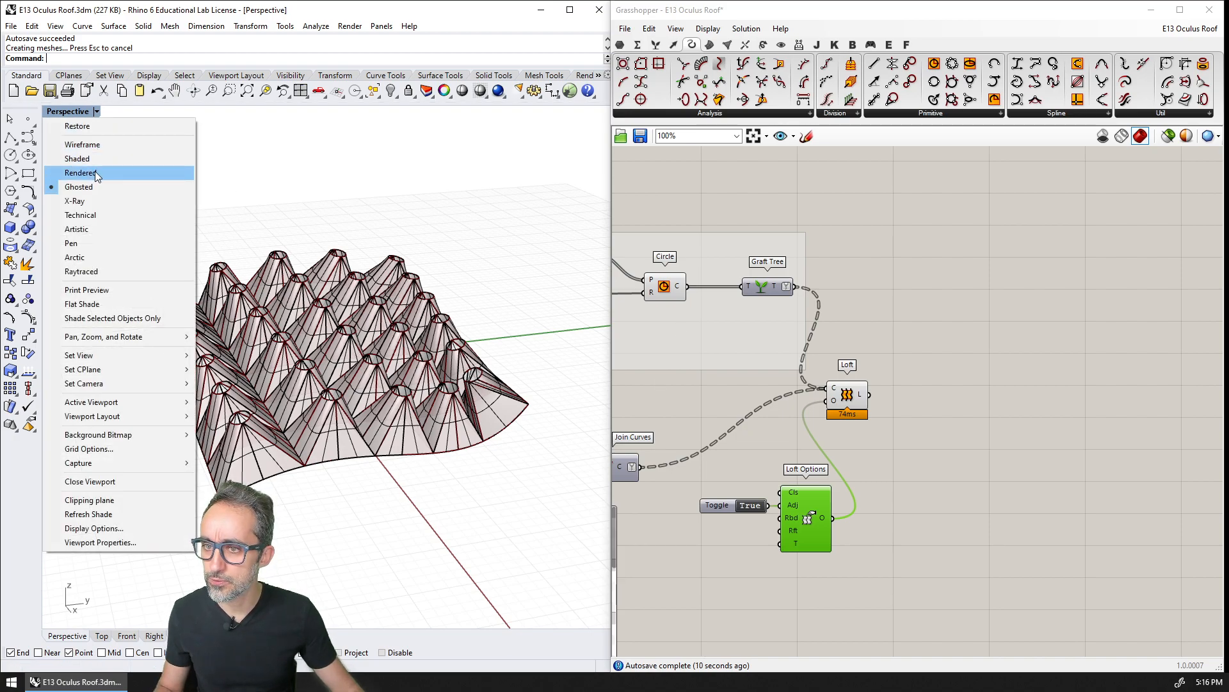
{"action": "left_click", "coordinate": [64, 173]}
{"action": "right_click_drag", "start_coordinate": [510, 371], "coordinate": [490, 317]}
{"action": "right_click_drag", "start_coordinate": [517, 207], "coordinate": [565, 211]}
{"action": "left_click", "coordinate": [856, 402]}
{"action": "left_click", "coordinate": [921, 351]}
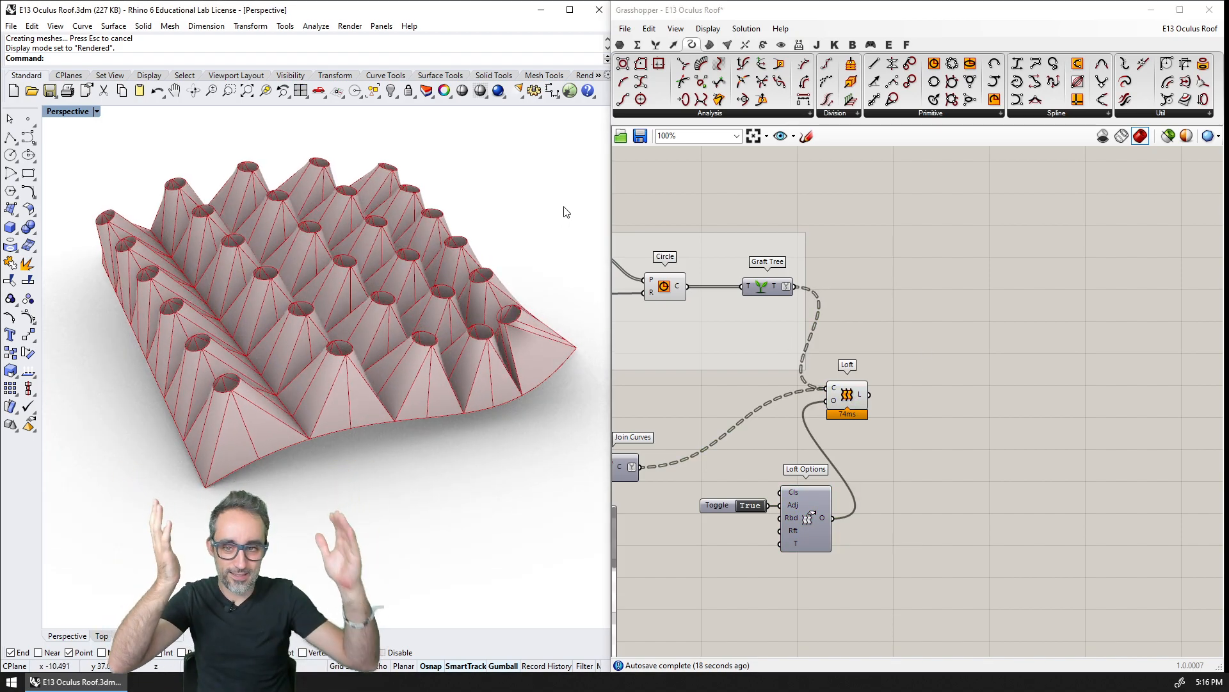
{"action": "right_click_drag", "start_coordinate": [566, 212], "coordinate": [377, 407]}
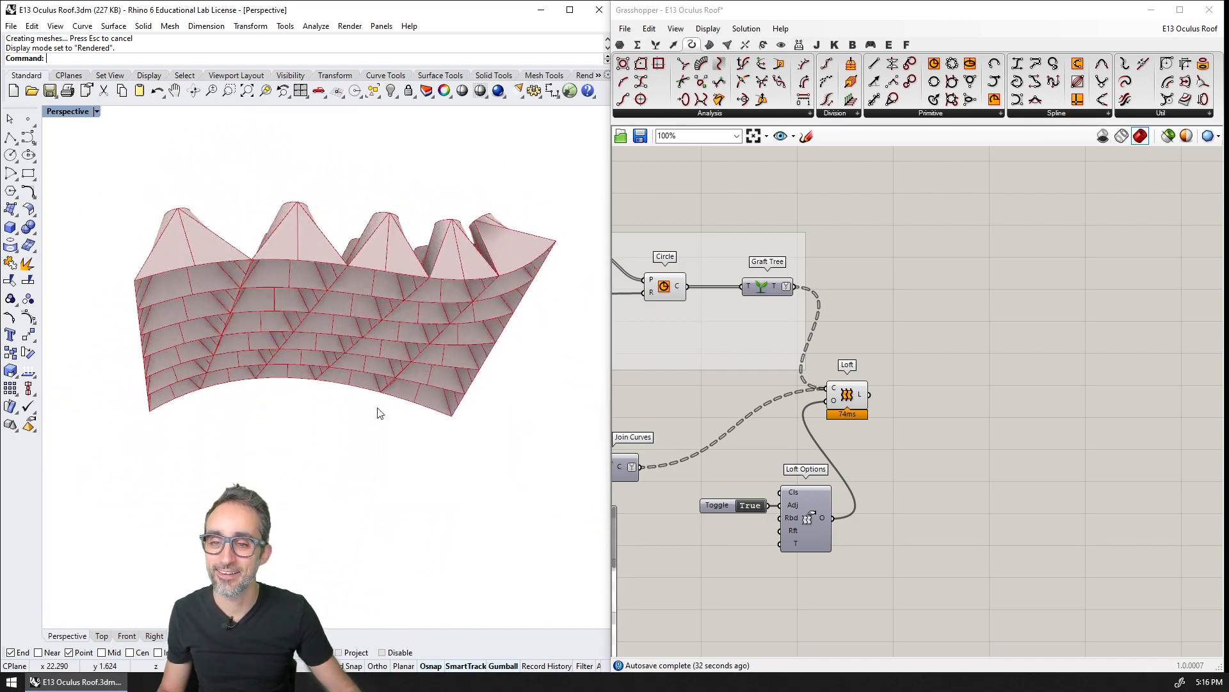
{"action": "right_click_drag", "start_coordinate": [435, 346], "coordinate": [339, 358]}
Group the second definition's Loft together with its Loft Options and Toggle.
{"action": "right_click_drag", "start_coordinate": [716, 353], "coordinate": [924, 349]}
{"action": "scroll", "coordinate": [923, 350], "scroll_direction": "down", "scroll_amount": 2}
{"action": "scroll", "coordinate": [935, 392], "scroll_direction": "up", "scroll_amount": 1}
{"action": "left_click_drag", "start_coordinate": [1077, 447], "coordinate": [1023, 451]}
{"action": "left_click_drag", "start_coordinate": [1045, 373], "coordinate": [908, 495]}
{"action": "left_click", "coordinate": [1146, 360]}
{"action": "key", "text": "ctrl+g"}
Group Deconstruct Brep with Join Curves and save the Grasshopper definition.
{"action": "right_click_drag", "start_coordinate": [905, 479], "coordinate": [1001, 474]}
{"action": "left_click_drag", "start_coordinate": [961, 360], "coordinate": [800, 455]}
{"action": "scroll", "coordinate": [669, 425], "scroll_direction": "down", "scroll_amount": 2}
{"action": "right_click_drag", "start_coordinate": [669, 425], "coordinate": [1093, 468]}
{"action": "left_click", "coordinate": [796, 306]}
{"action": "key", "text": "ctrl+s"}
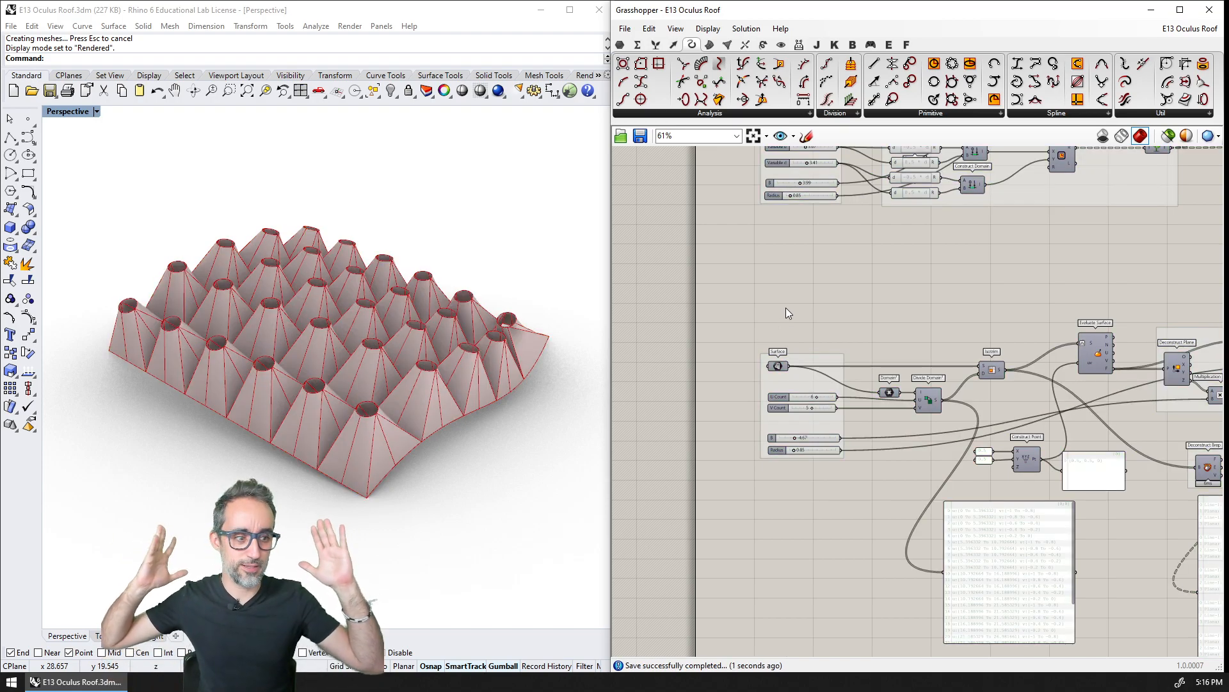
{"action": "right_click_drag", "start_coordinate": [261, 406], "coordinate": [370, 326]}
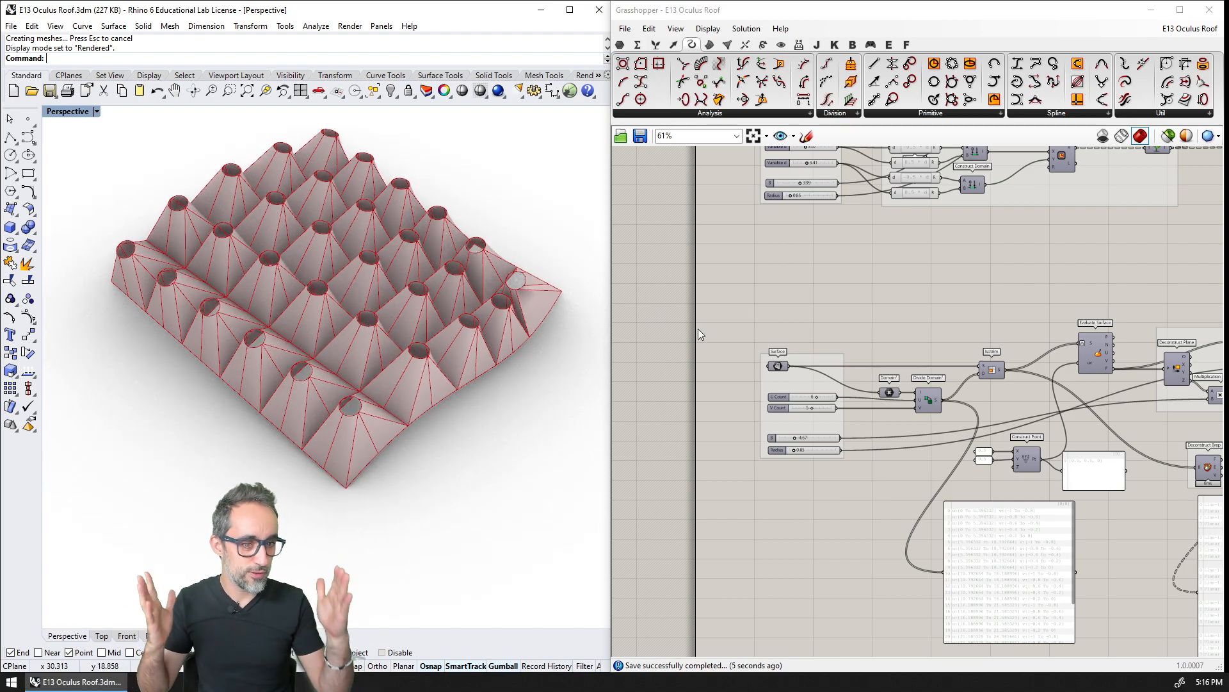
{"action": "scroll", "coordinate": [869, 360], "scroll_direction": "down", "scroll_amount": 2}
{"action": "right_click_drag", "start_coordinate": [990, 428], "coordinate": [868, 438]}
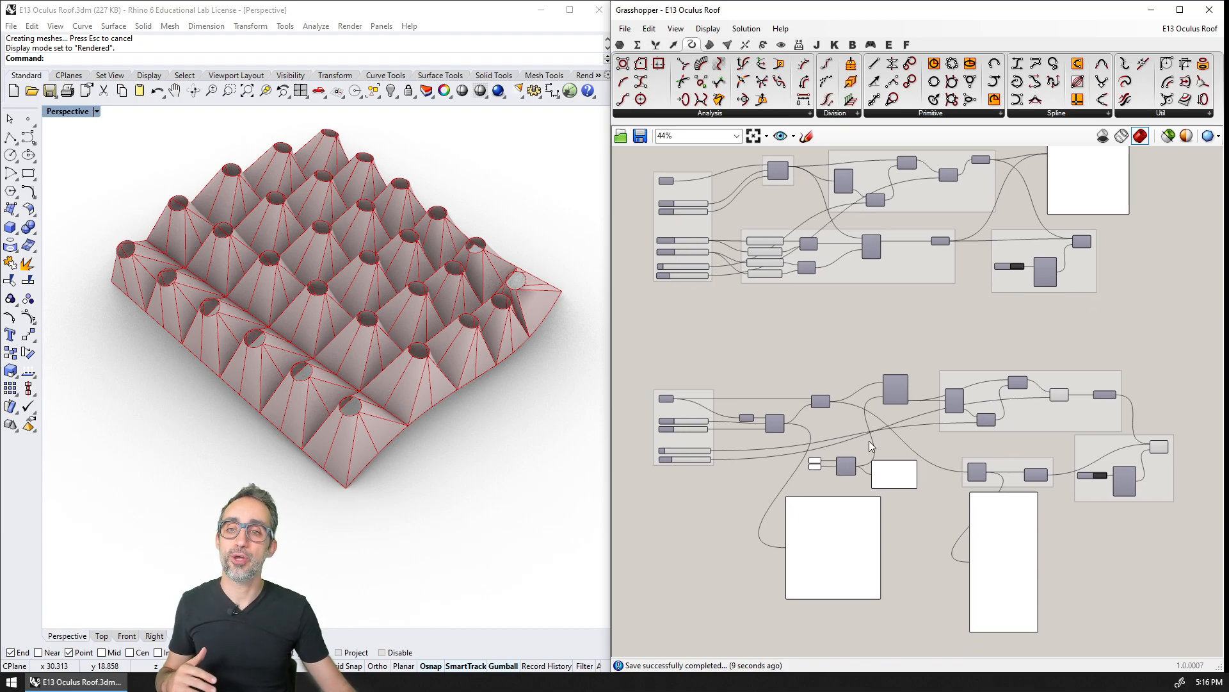